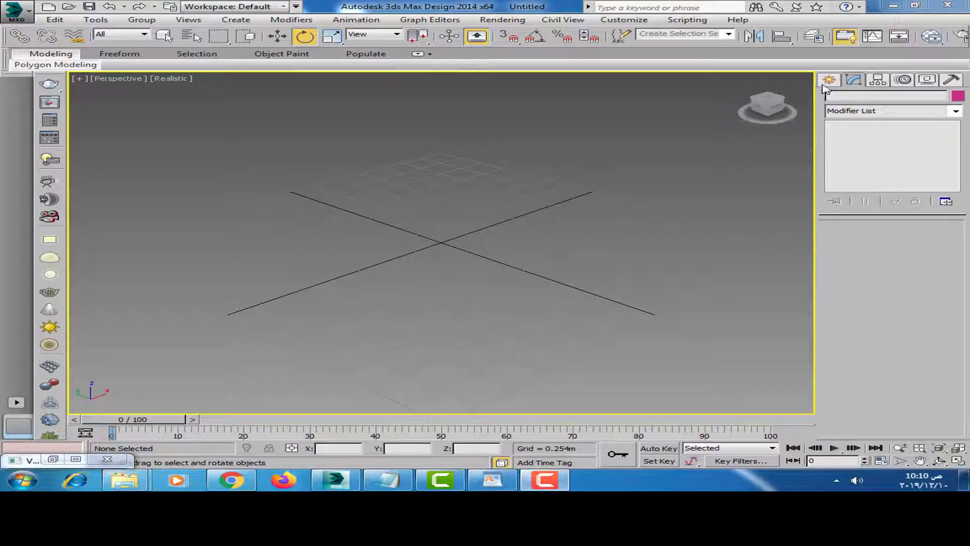
Create a Plane primitive about 3.036m by 1.301m in the Perspective viewport
{"action": "left_click", "coordinate": [825, 83]}
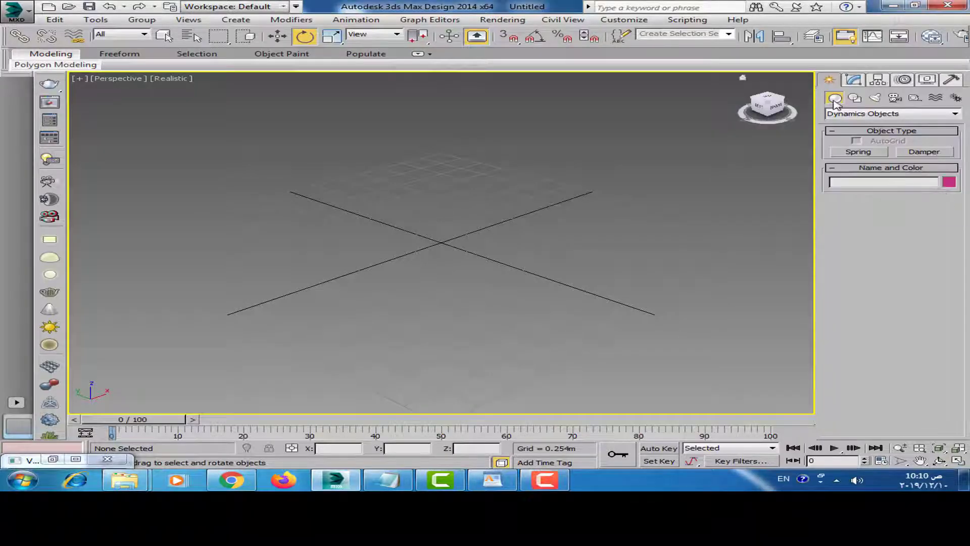
{"action": "left_click", "coordinate": [852, 114]}
{"action": "left_click", "coordinate": [924, 199]}
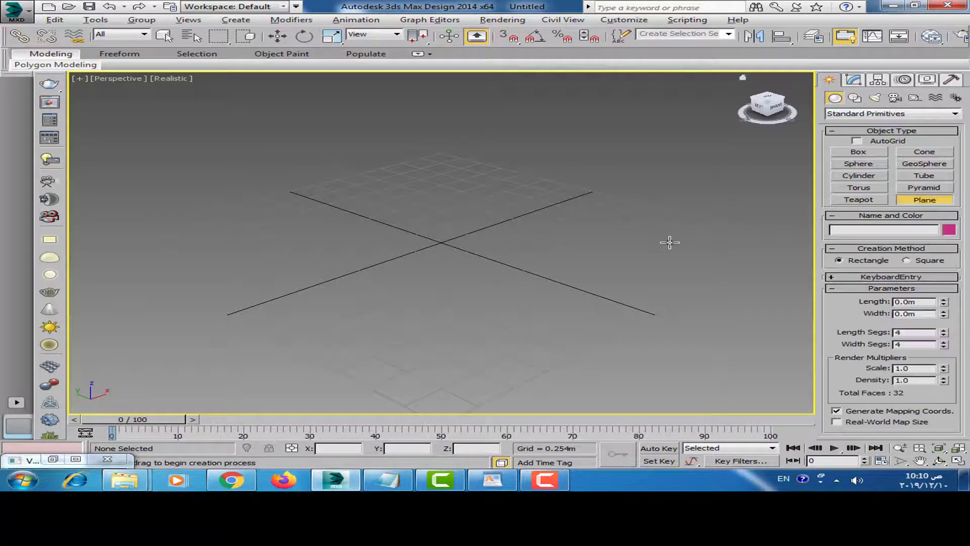
{"action": "middle_click_drag", "start_coordinate": [667, 242], "coordinate": [577, 261], "text": "alt"}
{"action": "left_click_drag", "start_coordinate": [513, 278], "coordinate": [600, 375]}
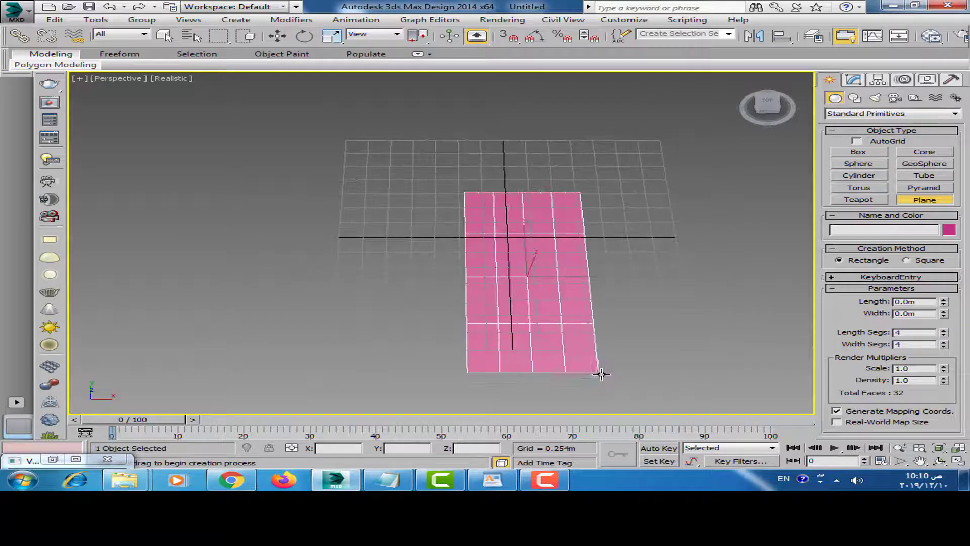
{"action": "key", "text": "e"}
{"action": "left_click", "coordinate": [854, 86]}
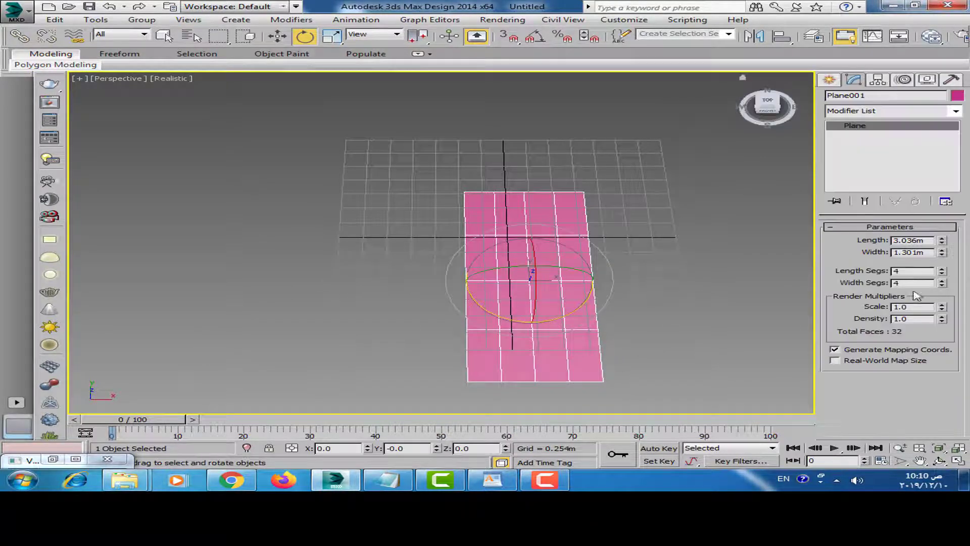
Make Plane001's object colour white and raise the plane slightly
{"action": "left_click", "coordinate": [956, 96]}
{"action": "left_click", "coordinate": [688, 310]}
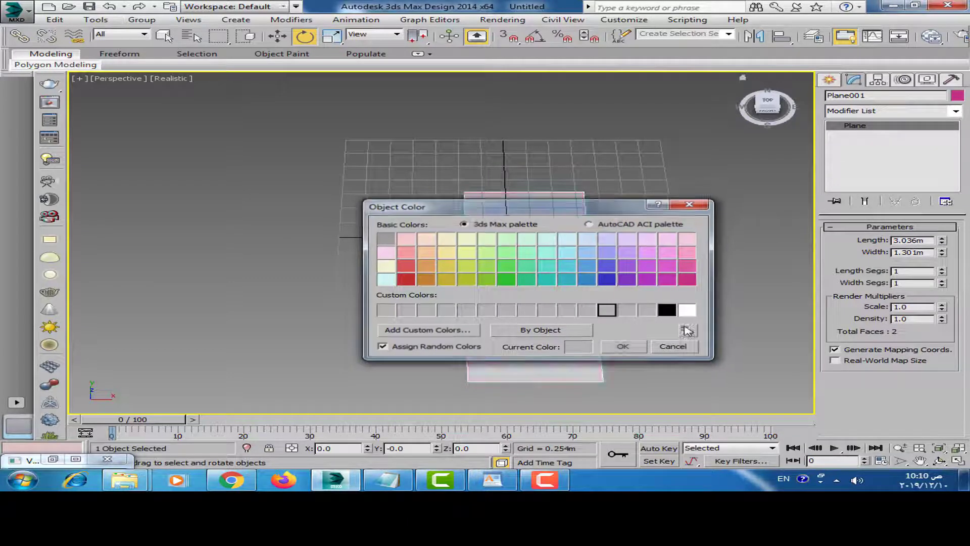
{"action": "left_click", "coordinate": [623, 346]}
{"action": "middle_click_drag", "start_coordinate": [568, 299], "coordinate": [358, 145], "text": "alt"}
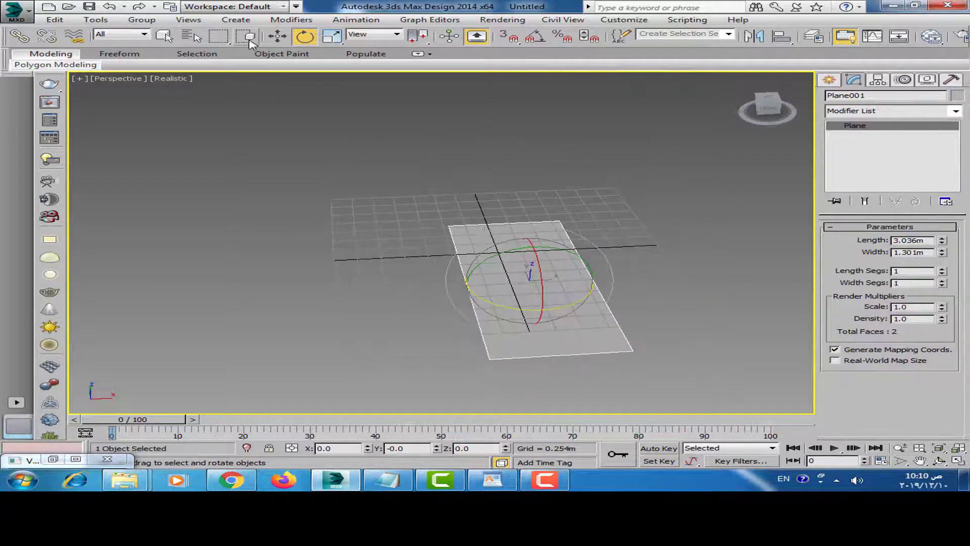
{"action": "left_click", "coordinate": [277, 36]}
{"action": "middle_click_drag", "start_coordinate": [496, 210], "coordinate": [550, 253], "text": "alt"}
{"action": "left_click_drag", "start_coordinate": [529, 248], "coordinate": [529, 245]}
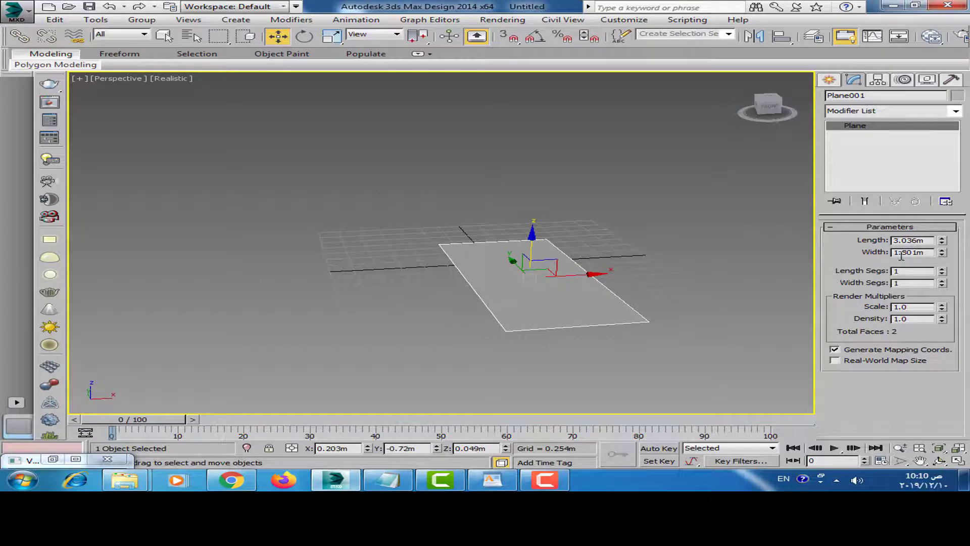
Set Length Segs to 15 and resize the plane to 3.947m by 1.015m
{"action": "left_click", "coordinate": [941, 268]}
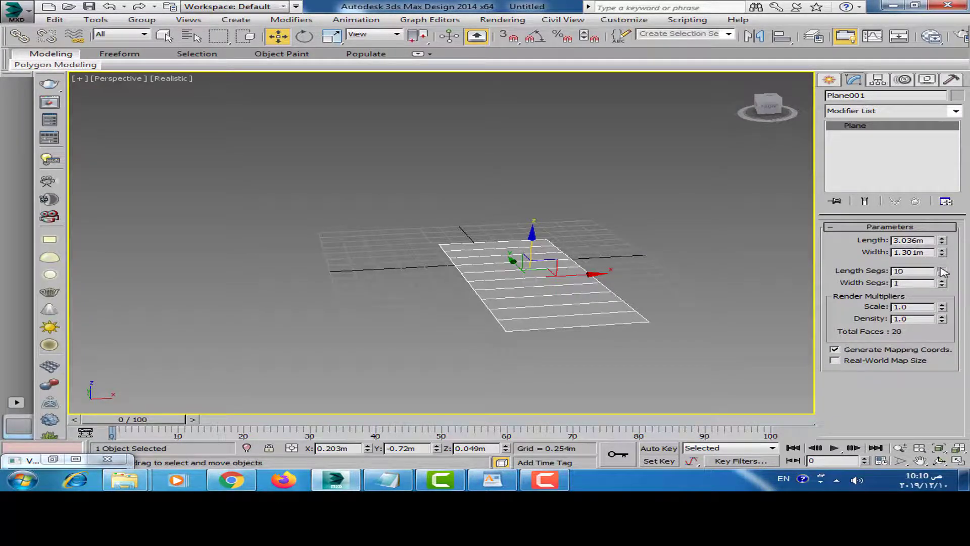
{"action": "left_click", "coordinate": [941, 268]}
{"action": "left_click", "coordinate": [942, 276]}
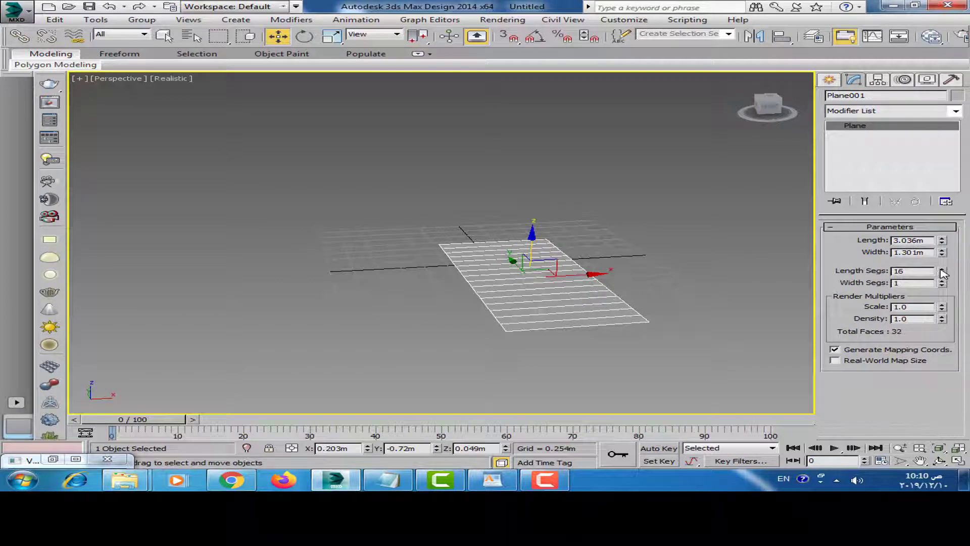
{"action": "left_click", "coordinate": [941, 268]}
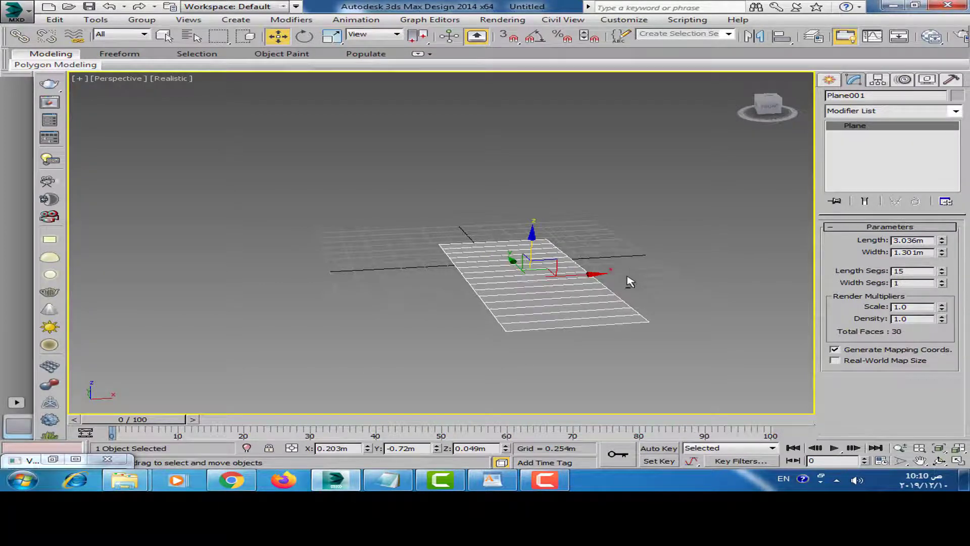
{"action": "mouse_move", "coordinate": [627, 277]}
{"action": "middle_mouse_down", "text": "alt"}
{"action": "mouse_move", "coordinate": [617, 266]}
{"action": "mouse_move", "coordinate": [735, 300]}
{"action": "middle_mouse_up", "text": "alt"}
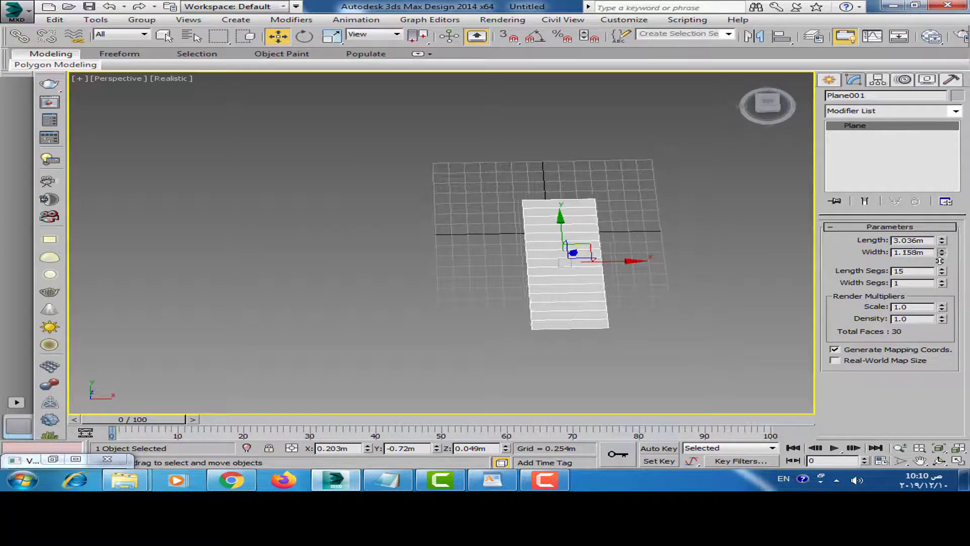
{"action": "left_click_drag", "start_coordinate": [943, 241], "coordinate": [943, 223]}
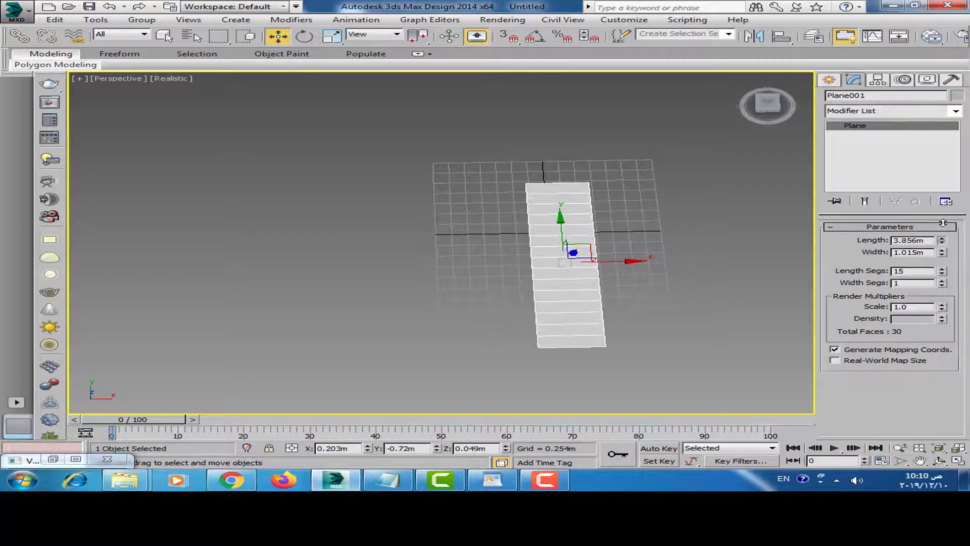
{"action": "left_click", "coordinate": [726, 261]}
Convert the plane to Editable Poly and add an FFD 2x2x2 modifier
{"action": "left_click", "coordinate": [590, 244]}
{"action": "right_click", "coordinate": [578, 239]}
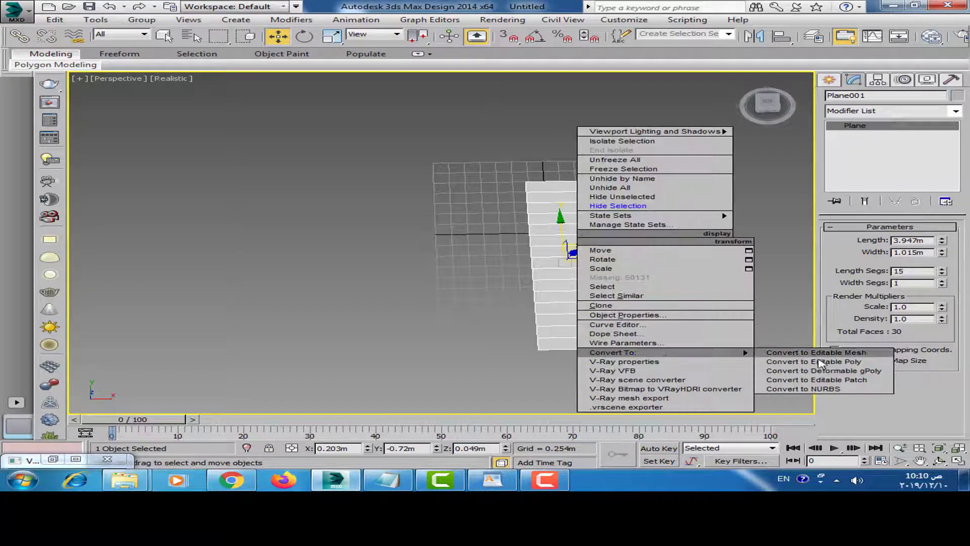
{"action": "left_click", "coordinate": [819, 362]}
{"action": "middle_click_drag", "start_coordinate": [779, 331], "coordinate": [705, 234], "text": "alt"}
{"action": "left_click", "coordinate": [956, 112]}
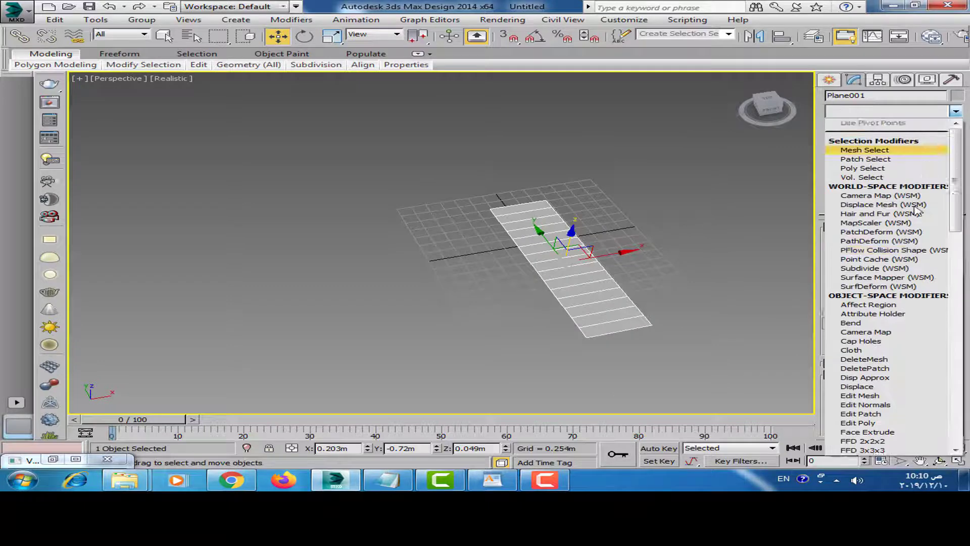
{"action": "scroll", "coordinate": [904, 202], "scroll_direction": "down", "scroll_amount": 5}
{"action": "scroll", "coordinate": [910, 278], "scroll_direction": "down", "scroll_amount": 10}
{"action": "scroll", "coordinate": [925, 347], "scroll_direction": "down", "scroll_amount": 10}
{"action": "scroll", "coordinate": [914, 303], "scroll_direction": "up", "scroll_amount": 2}
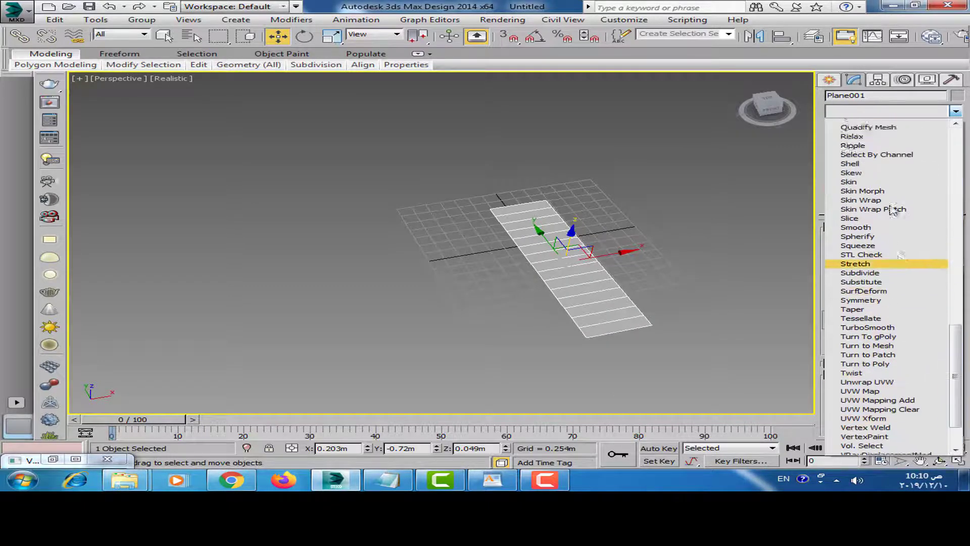
{"action": "scroll", "coordinate": [894, 213], "scroll_direction": "up", "scroll_amount": 4}
{"action": "scroll", "coordinate": [887, 197], "scroll_direction": "up", "scroll_amount": 3}
{"action": "scroll", "coordinate": [884, 195], "scroll_direction": "up", "scroll_amount": 4}
{"action": "scroll", "coordinate": [884, 195], "scroll_direction": "up", "scroll_amount": 4}
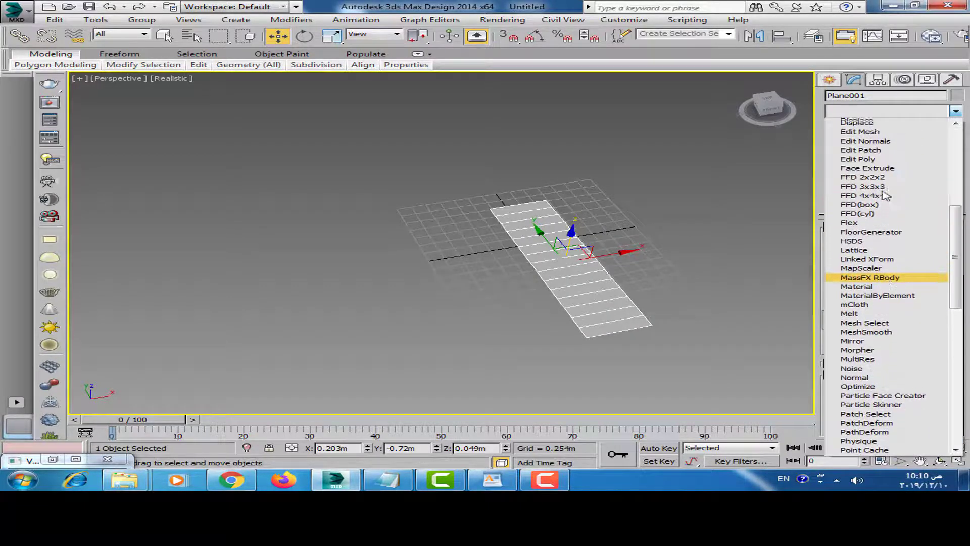
{"action": "scroll", "coordinate": [879, 177], "scroll_direction": "up", "scroll_amount": 3}
{"action": "left_click", "coordinate": [868, 139]}
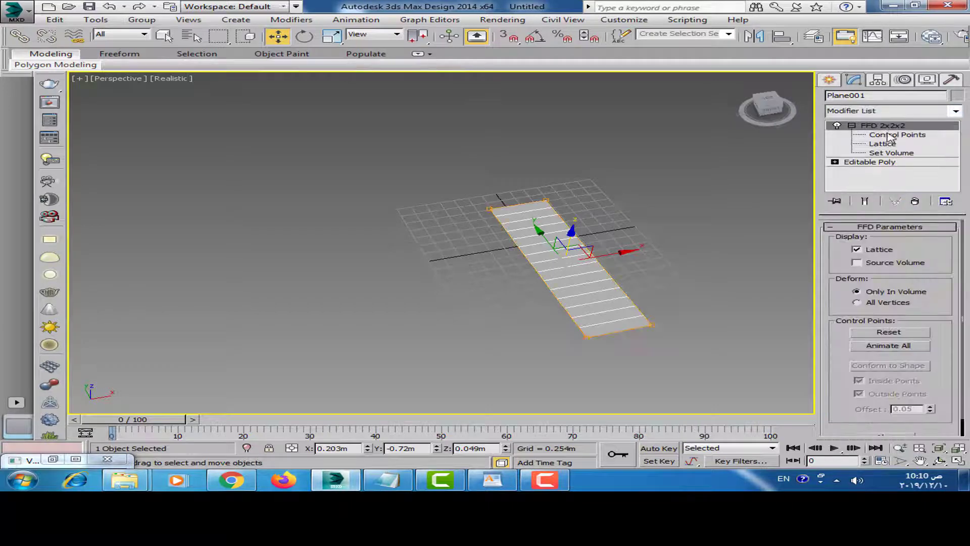
Lift one end's FFD control points in Z to slope the plane
{"action": "left_click", "coordinate": [889, 136]}
{"action": "middle_click_drag", "start_coordinate": [559, 210], "coordinate": [515, 194], "text": "alt"}
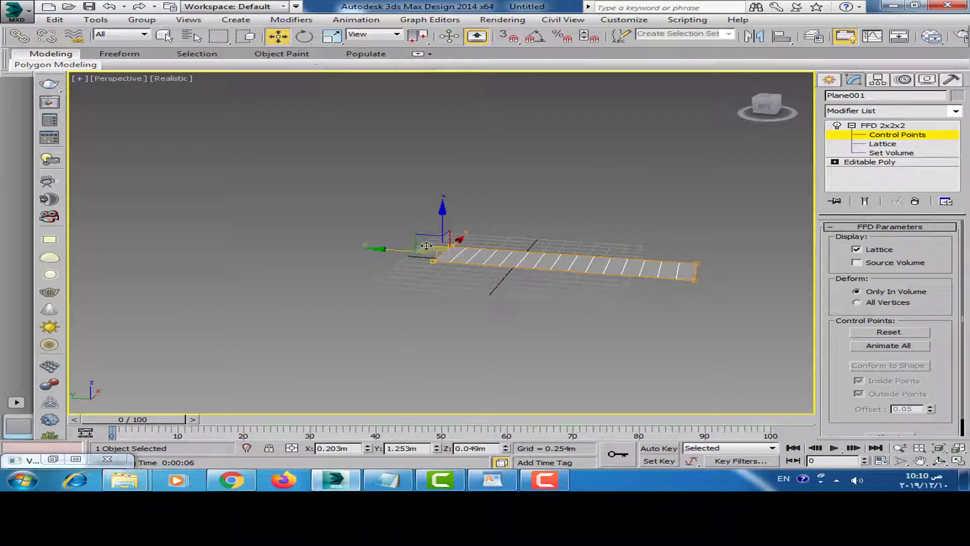
{"action": "left_click_drag", "start_coordinate": [426, 245], "coordinate": [457, 126]}
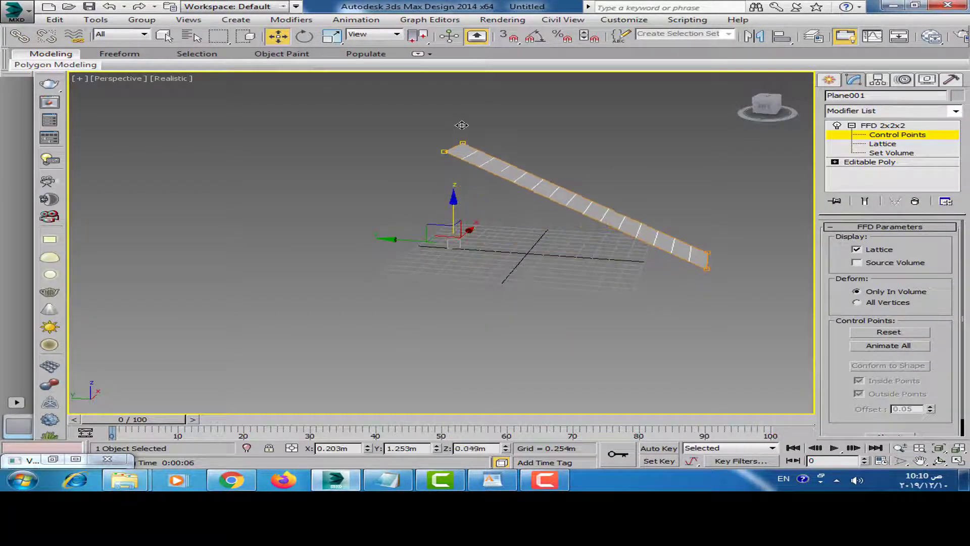
{"action": "mouse_move", "coordinate": [461, 125]}
{"action": "middle_mouse_down", "text": "alt"}
{"action": "mouse_move", "coordinate": [385, 228]}
{"action": "mouse_move", "coordinate": [444, 228]}
{"action": "mouse_move", "coordinate": [497, 244]}
{"action": "middle_mouse_up", "text": "alt"}
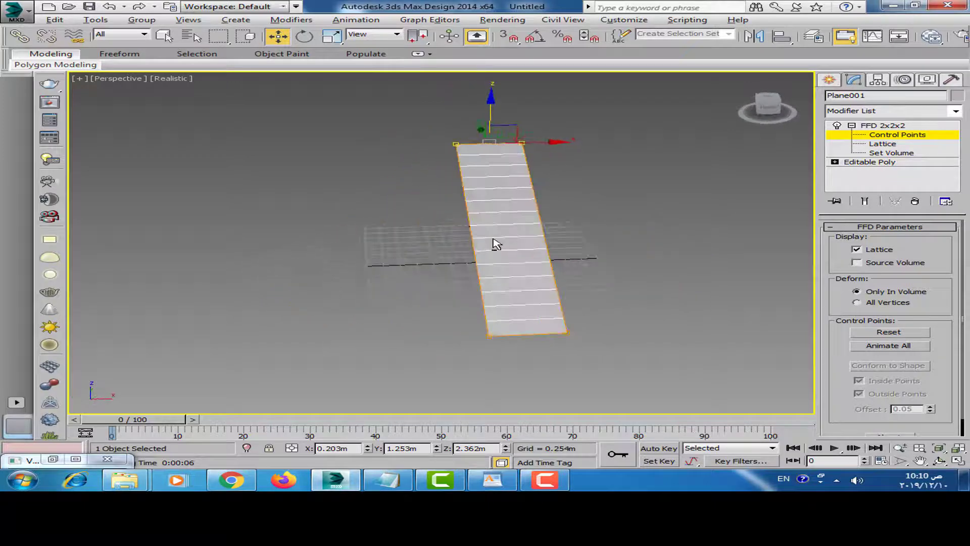
{"action": "left_click", "coordinate": [895, 127]}
{"action": "right_click", "coordinate": [495, 193]}
Collapse the ramp to Editable Poly, then select all vertices and Break them
{"action": "left_click", "coordinate": [695, 317]}
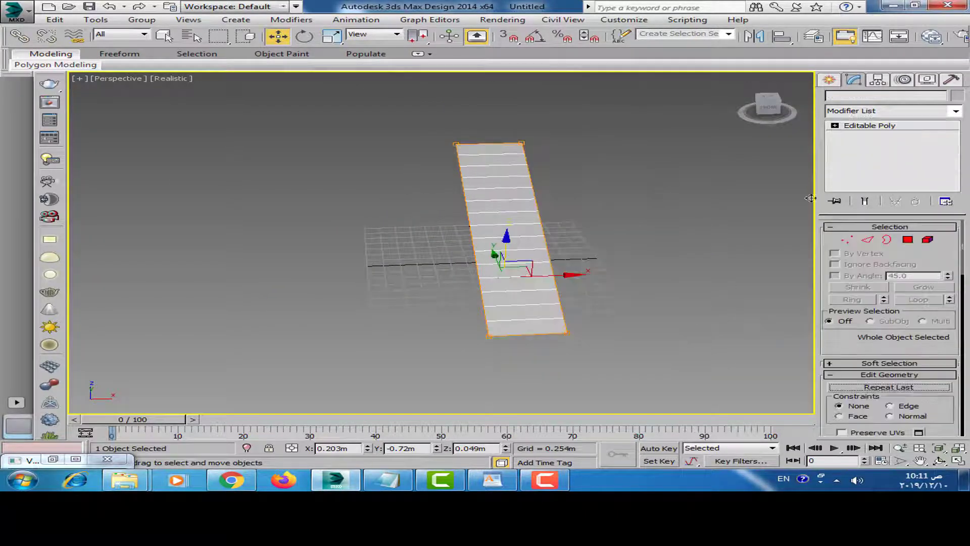
{"action": "left_click", "coordinate": [860, 139]}
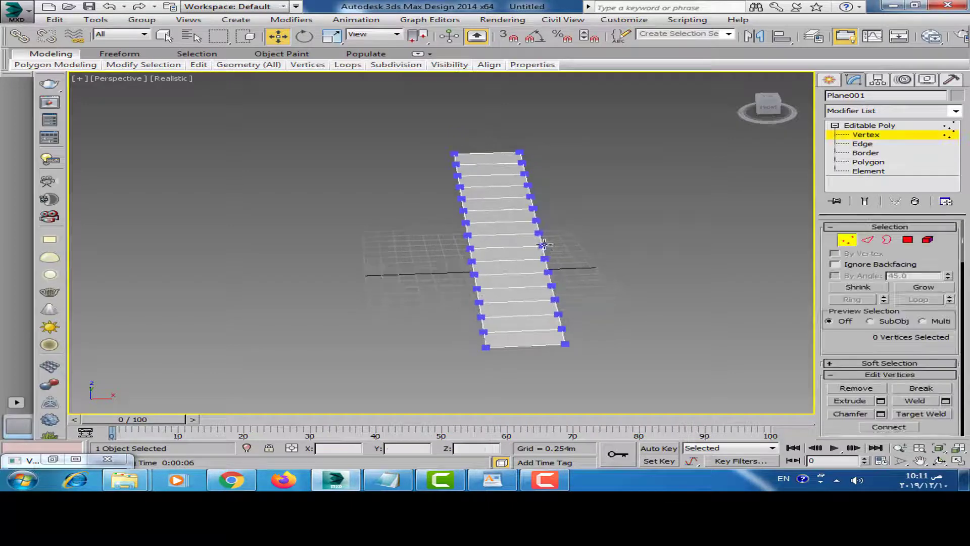
{"action": "left_click_drag", "start_coordinate": [606, 141], "coordinate": [376, 371]}
{"action": "mouse_move", "coordinate": [525, 300]}
{"action": "middle_mouse_down", "text": "alt"}
{"action": "mouse_move", "coordinate": [534, 275]}
{"action": "mouse_move", "coordinate": [448, 281]}
{"action": "middle_mouse_up", "text": "alt"}
{"action": "left_click_drag", "start_coordinate": [920, 319], "coordinate": [920, 274]}
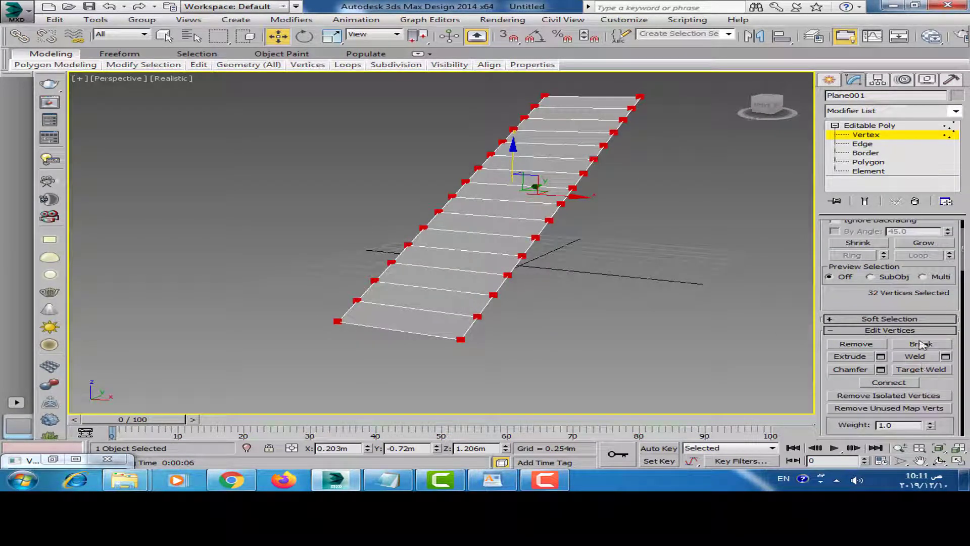
Select all 15 elements and scale each flat in Z about its own pivot
{"action": "left_click", "coordinate": [868, 171]}
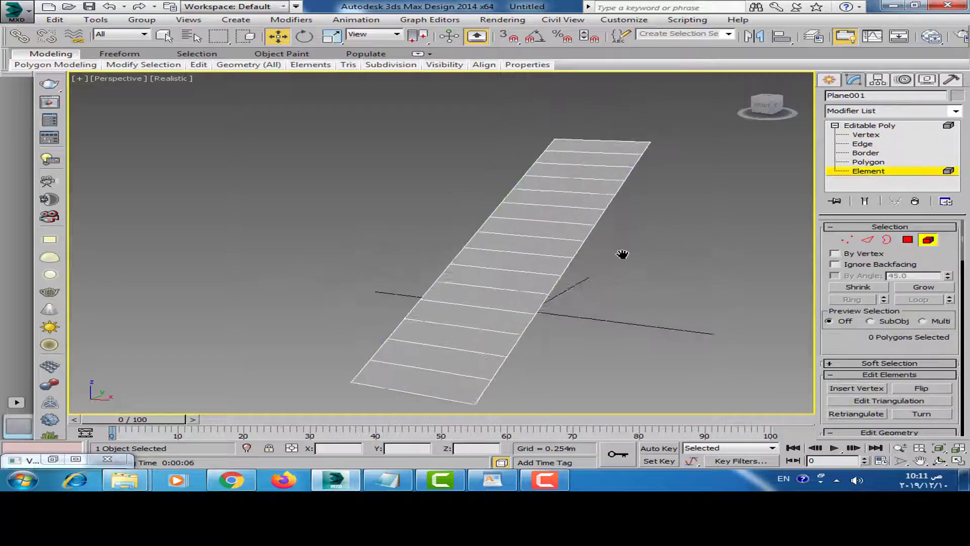
{"action": "scroll", "coordinate": [621, 247], "scroll_direction": "down", "scroll_amount": 4}
{"action": "left_click_drag", "start_coordinate": [679, 170], "coordinate": [457, 361]}
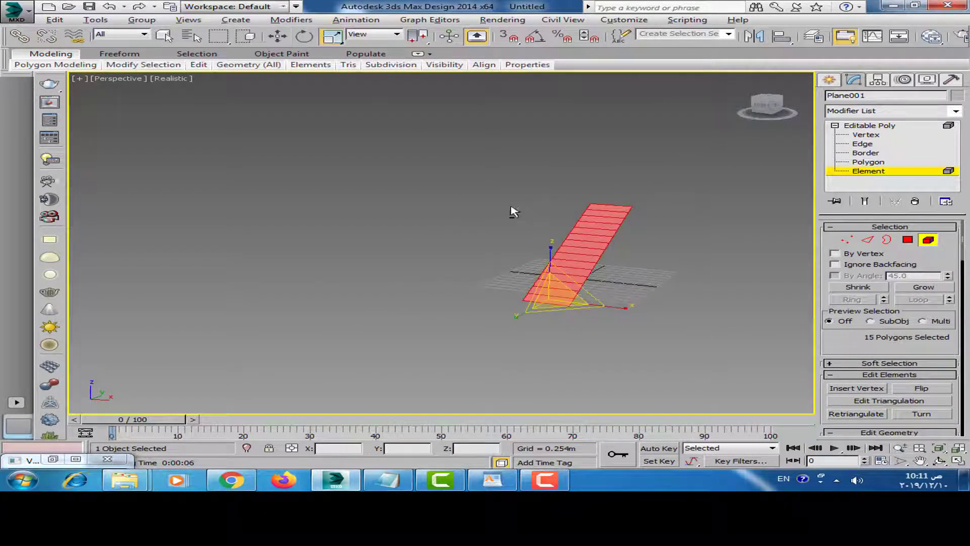
{"action": "middle_click_drag", "start_coordinate": [514, 211], "coordinate": [500, 198], "text": "alt"}
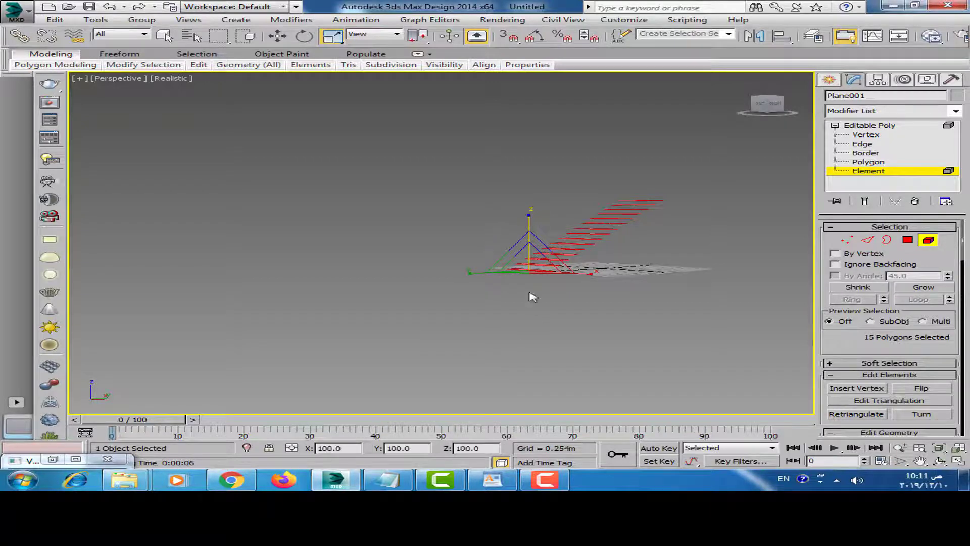
{"action": "mouse_move", "coordinate": [532, 297]}
{"action": "middle_mouse_down", "text": "alt"}
{"action": "mouse_move", "coordinate": [574, 299]}
{"action": "mouse_move", "coordinate": [528, 283]}
{"action": "mouse_move", "coordinate": [485, 313]}
{"action": "mouse_move", "coordinate": [466, 352]}
{"action": "middle_mouse_up", "text": "alt"}
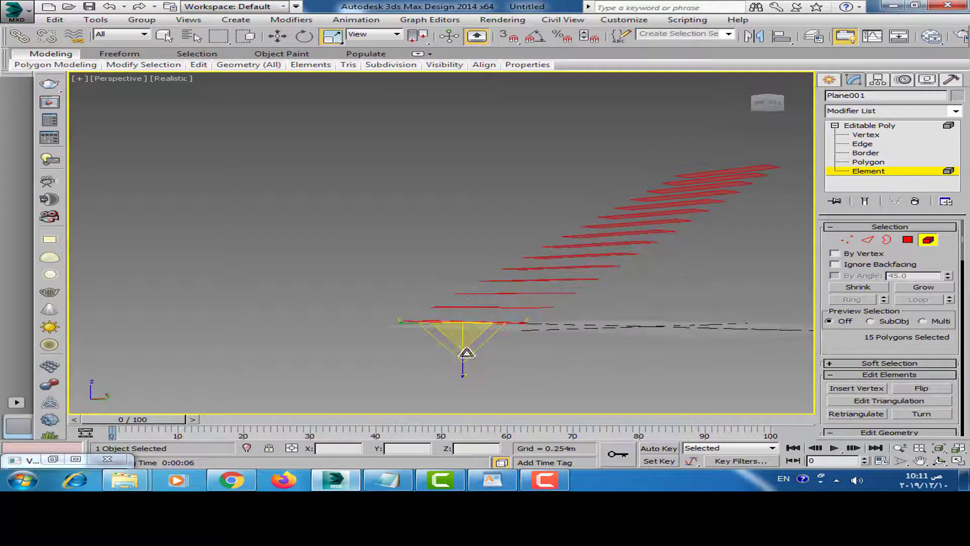
{"action": "mouse_move", "coordinate": [467, 186]}
{"action": "middle_mouse_down", "text": "alt"}
{"action": "mouse_move", "coordinate": [498, 286]}
{"action": "mouse_move", "coordinate": [515, 273]}
{"action": "middle_mouse_up", "text": "alt"}
{"action": "left_click", "coordinate": [588, 205]}
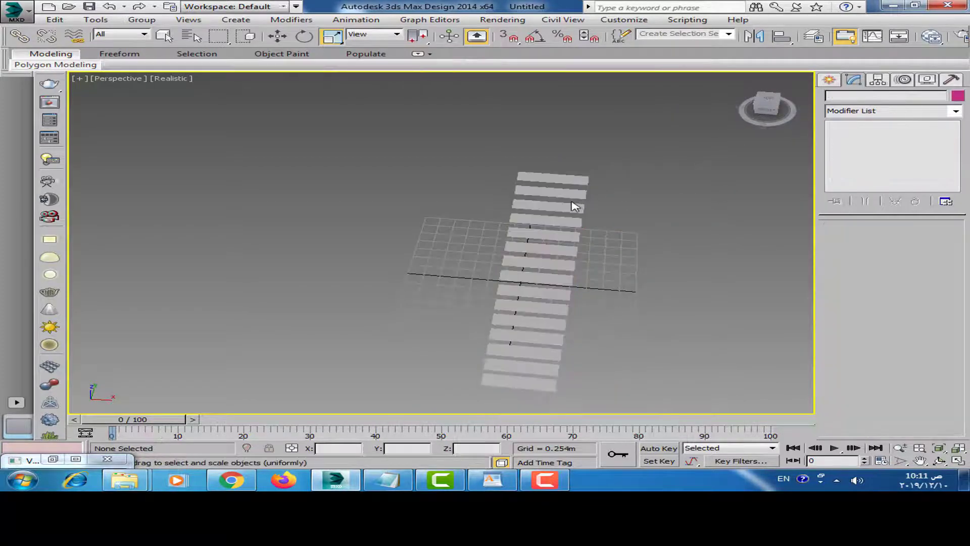
Add a Shell modifier to Plane001 with an Outer Amount of 0.17m
{"action": "left_click", "coordinate": [575, 206]}
{"action": "left_click", "coordinate": [955, 111]}
{"action": "scroll", "coordinate": [941, 337], "scroll_direction": "down", "scroll_amount": 10}
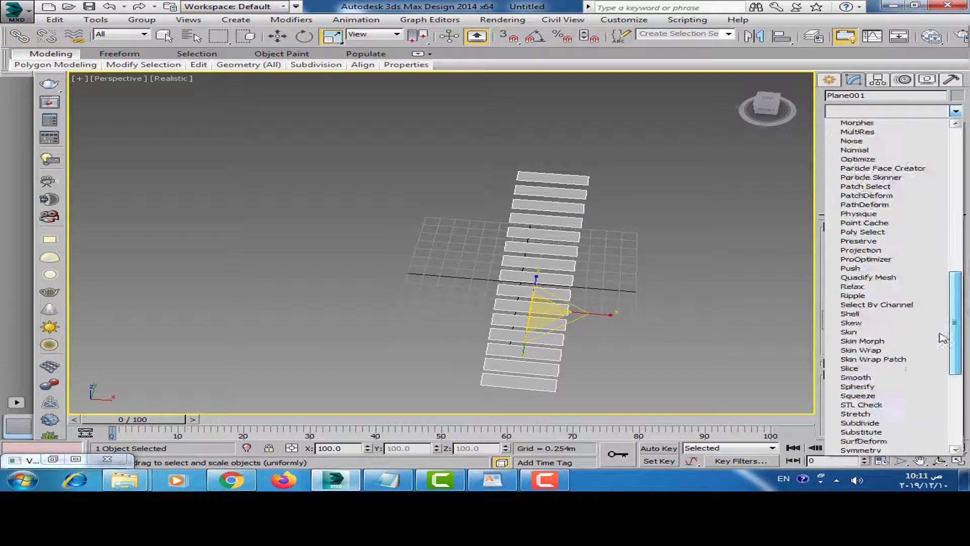
{"action": "scroll", "coordinate": [940, 337], "scroll_direction": "down", "scroll_amount": 7}
{"action": "left_click", "coordinate": [862, 126]}
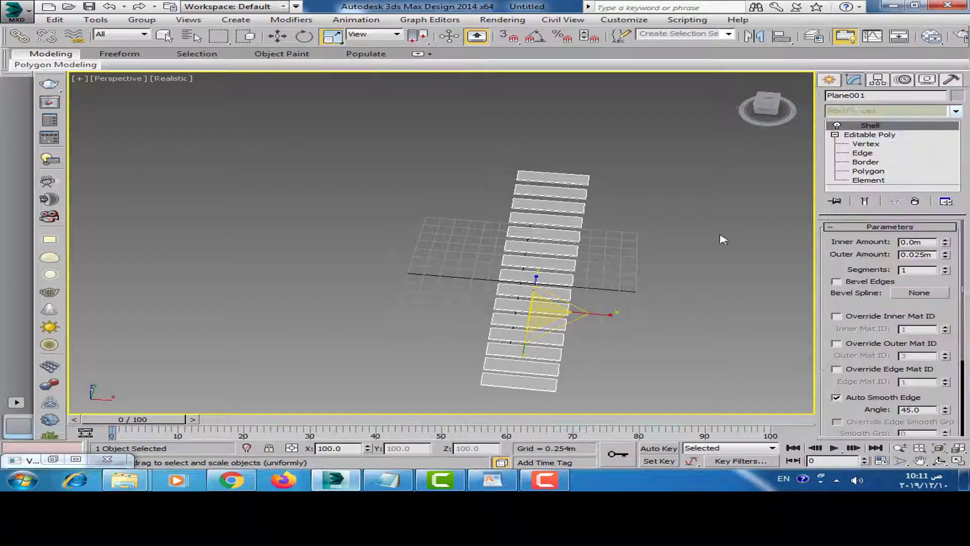
{"action": "middle_click_drag", "start_coordinate": [505, 228], "coordinate": [548, 221], "text": "alt"}
{"action": "scroll", "coordinate": [674, 263], "scroll_direction": "up", "scroll_amount": 3}
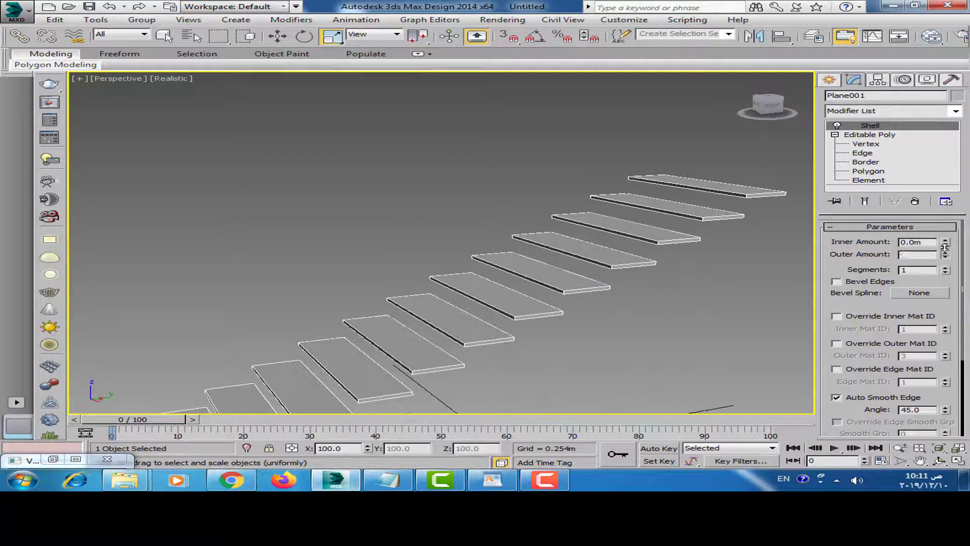
{"action": "left_click_drag", "start_coordinate": [944, 246], "coordinate": [947, 221]}
{"action": "left_click", "coordinate": [671, 226]}
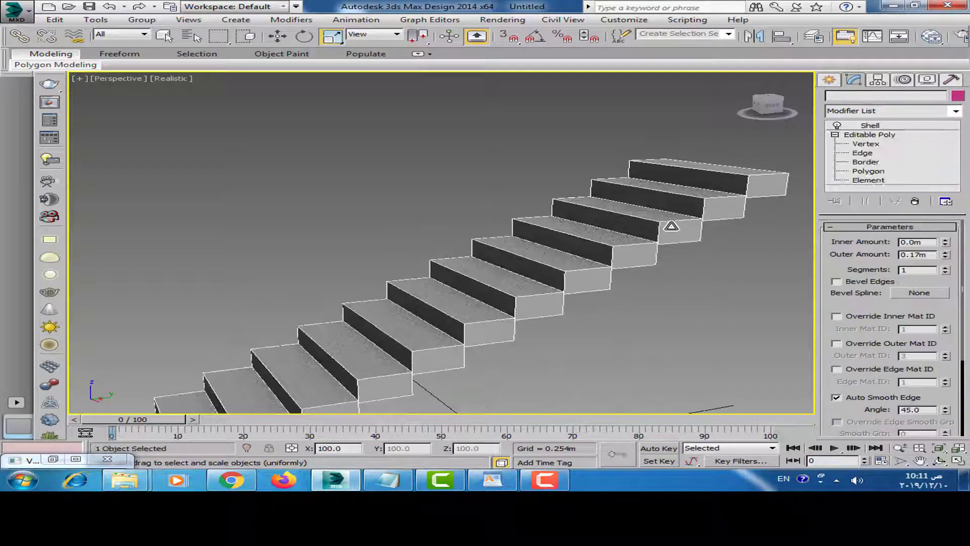
{"action": "left_click", "coordinate": [955, 111]}
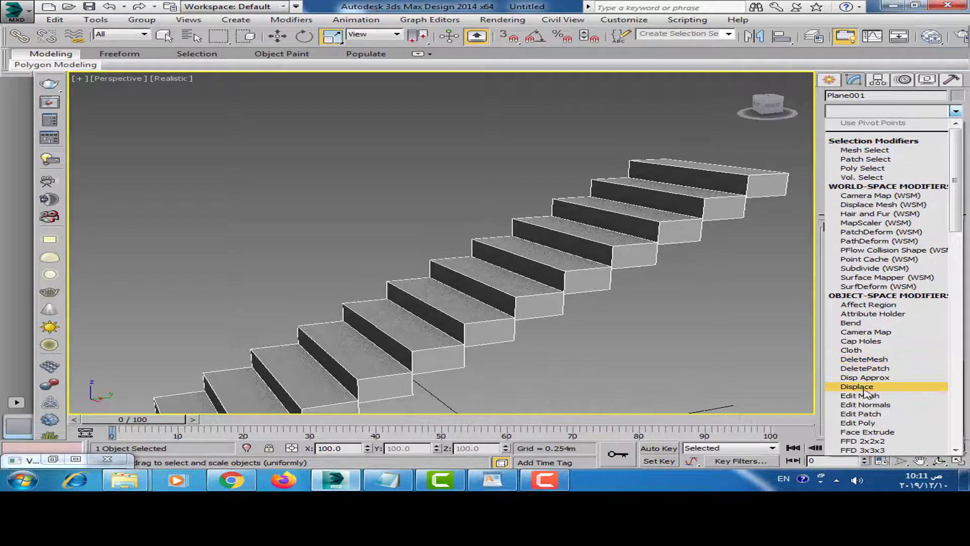
Add an Edit Poly modifier above the Shell and enter Polygon level
{"action": "left_click", "coordinate": [857, 426]}
{"action": "scroll", "coordinate": [667, 335], "scroll_direction": "down", "scroll_amount": 5}
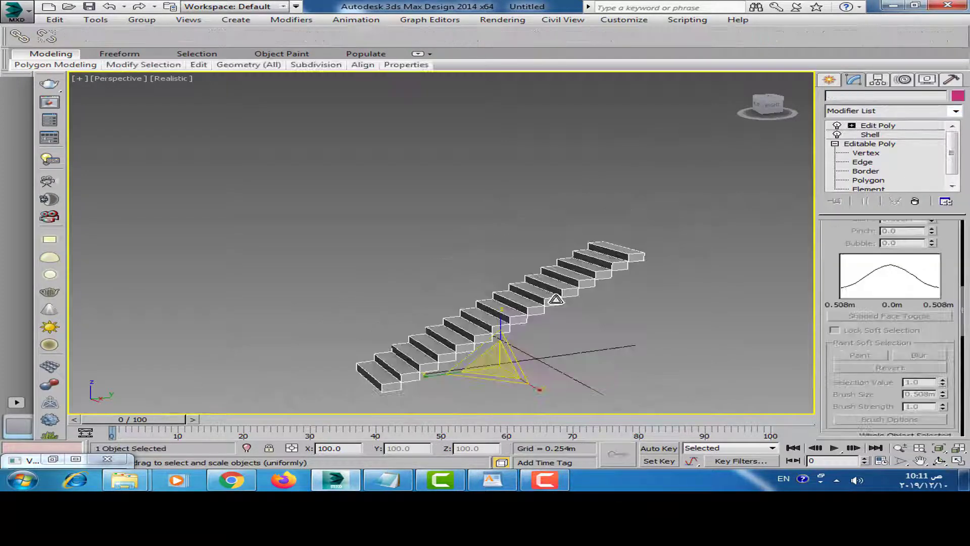
{"action": "mouse_move", "coordinate": [667, 335]}
{"action": "middle_mouse_down", "text": "alt"}
{"action": "mouse_move", "coordinate": [760, 251]}
{"action": "mouse_move", "coordinate": [558, 321]}
{"action": "mouse_move", "coordinate": [513, 283]}
{"action": "mouse_move", "coordinate": [866, 110]}
{"action": "middle_mouse_up", "text": "alt"}
{"action": "scroll", "coordinate": [546, 303], "scroll_direction": "up", "scroll_amount": 5}
{"action": "left_click", "coordinate": [853, 125]}
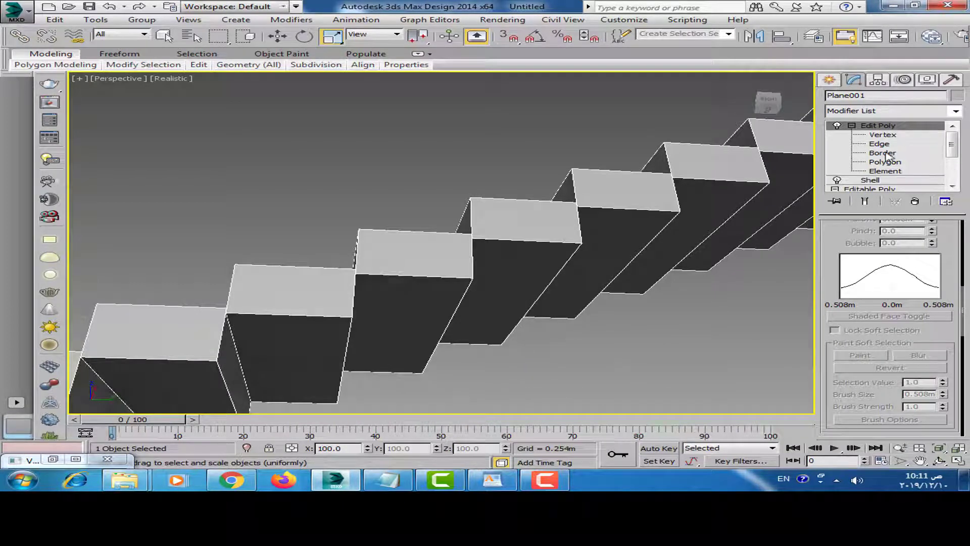
{"action": "left_click", "coordinate": [891, 165]}
Select the top step faces, treads and risers, down the upper flight
{"action": "scroll", "coordinate": [717, 207], "scroll_direction": "down", "scroll_amount": 4}
{"action": "middle_click_drag", "start_coordinate": [671, 216], "coordinate": [730, 168], "text": "alt"}
{"action": "left_click", "coordinate": [730, 168]}
{"action": "left_click", "coordinate": [682, 202], "text": "ctrl"}
{"action": "mouse_move", "coordinate": [682, 202]}
{"action": "middle_mouse_down", "text": "alt"}
{"action": "mouse_move", "coordinate": [641, 227]}
{"action": "mouse_move", "coordinate": [711, 185]}
{"action": "middle_mouse_up", "text": "alt"}
{"action": "left_click", "coordinate": [654, 215], "text": "ctrl"}
{"action": "left_click", "coordinate": [635, 232], "text": "ctrl"}
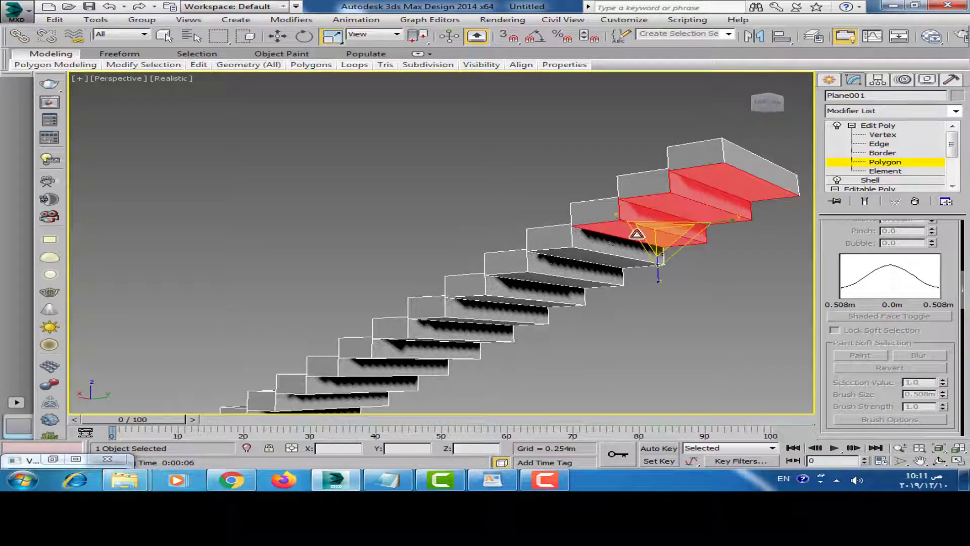
{"action": "left_click", "coordinate": [594, 248], "text": "ctrl"}
{"action": "left_click", "coordinate": [562, 268], "text": "ctrl"}
Extend the polygon selection to the lower treads, leaving out the lowest one
{"action": "mouse_move", "coordinate": [553, 266]}
{"action": "middle_mouse_down"}
{"action": "mouse_move", "coordinate": [613, 221]}
{"action": "mouse_move", "coordinate": [598, 224]}
{"action": "middle_mouse_up"}
{"action": "left_click", "coordinate": [566, 248], "text": "ctrl"}
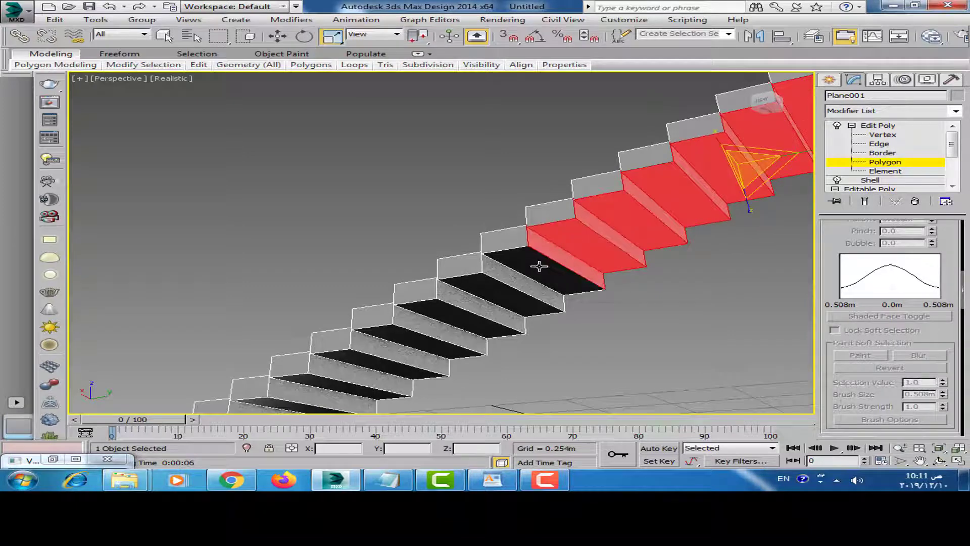
{"action": "left_click", "coordinate": [539, 266], "text": "ctrl"}
{"action": "left_click", "coordinate": [485, 294], "text": "ctrl"}
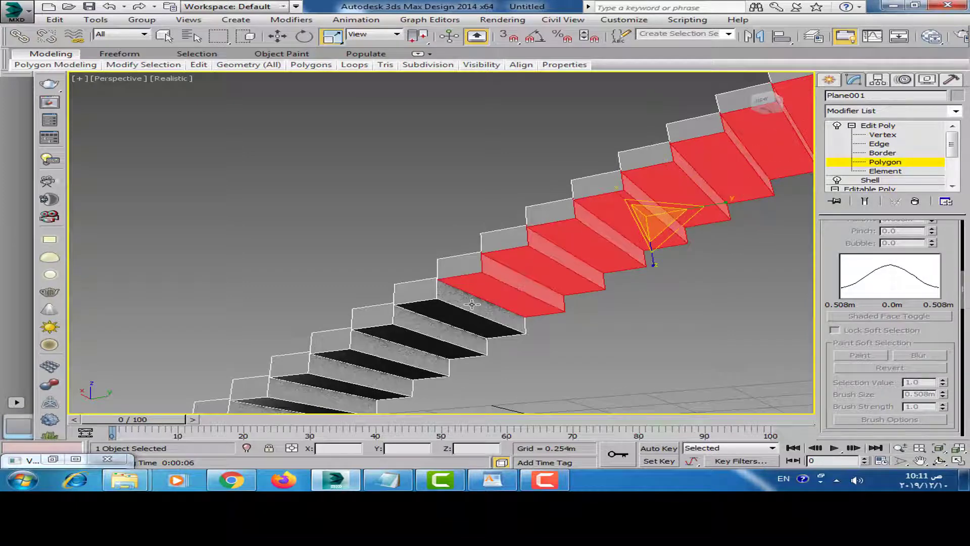
{"action": "left_click", "coordinate": [436, 320], "text": "ctrl"}
{"action": "mouse_move", "coordinate": [430, 324]}
{"action": "middle_mouse_down"}
{"action": "mouse_move", "coordinate": [498, 274]}
{"action": "mouse_move", "coordinate": [467, 291]}
{"action": "middle_mouse_up"}
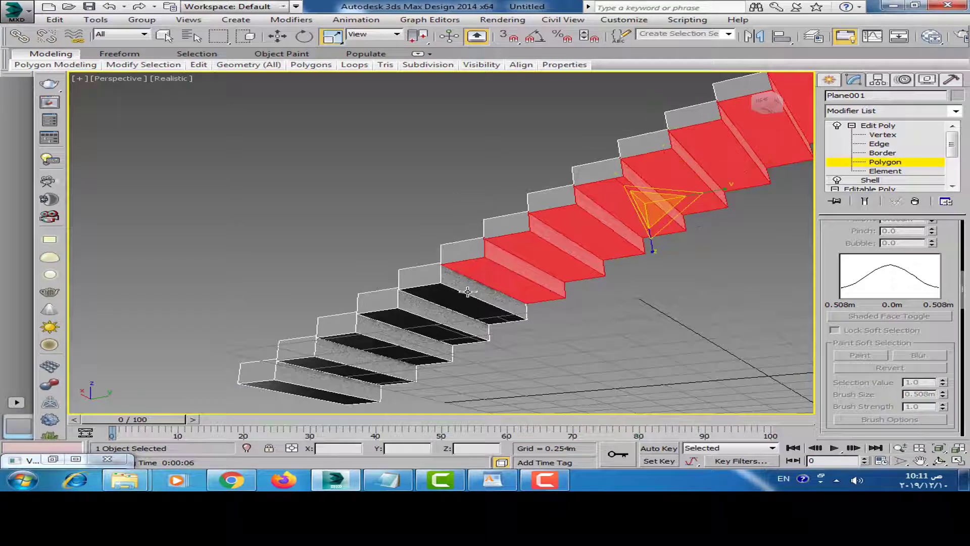
{"action": "left_click", "coordinate": [455, 298], "text": "ctrl"}
{"action": "left_click", "coordinate": [416, 322], "text": "ctrl"}
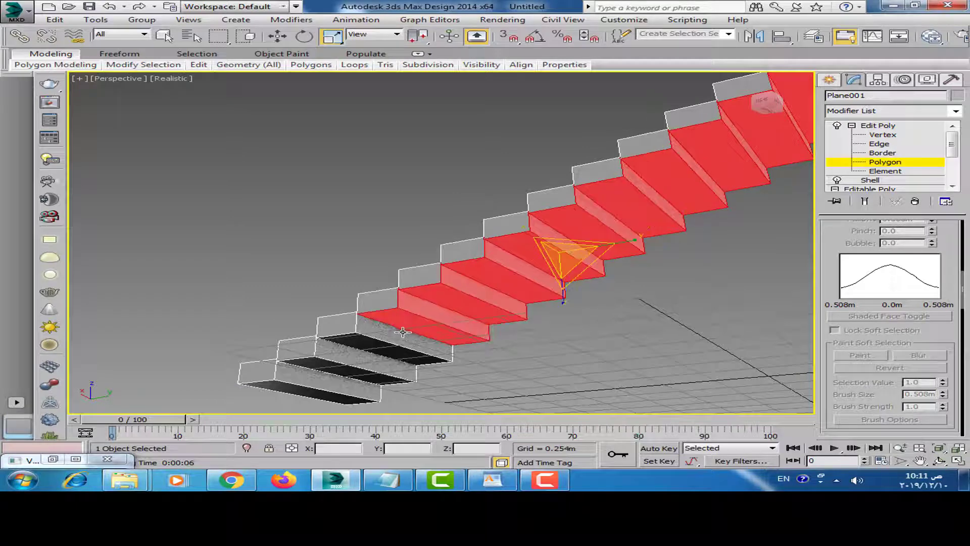
{"action": "left_click", "coordinate": [384, 342], "text": "ctrl"}
{"action": "mouse_move", "coordinate": [384, 342]}
{"action": "middle_mouse_down"}
{"action": "mouse_move", "coordinate": [463, 290]}
{"action": "mouse_move", "coordinate": [372, 305]}
{"action": "mouse_move", "coordinate": [418, 311]}
{"action": "mouse_move", "coordinate": [349, 309]}
{"action": "mouse_move", "coordinate": [485, 309]}
{"action": "mouse_move", "coordinate": [415, 336]}
{"action": "middle_mouse_up"}
{"action": "left_click", "coordinate": [432, 309], "text": "ctrl"}
{"action": "left_click", "coordinate": [407, 307], "text": "ctrl"}
{"action": "left_click", "coordinate": [349, 309], "text": "alt"}
Zoom out to the whole staircase and switch to Vertex level
{"action": "scroll", "coordinate": [415, 337], "scroll_direction": "up", "scroll_amount": 5}
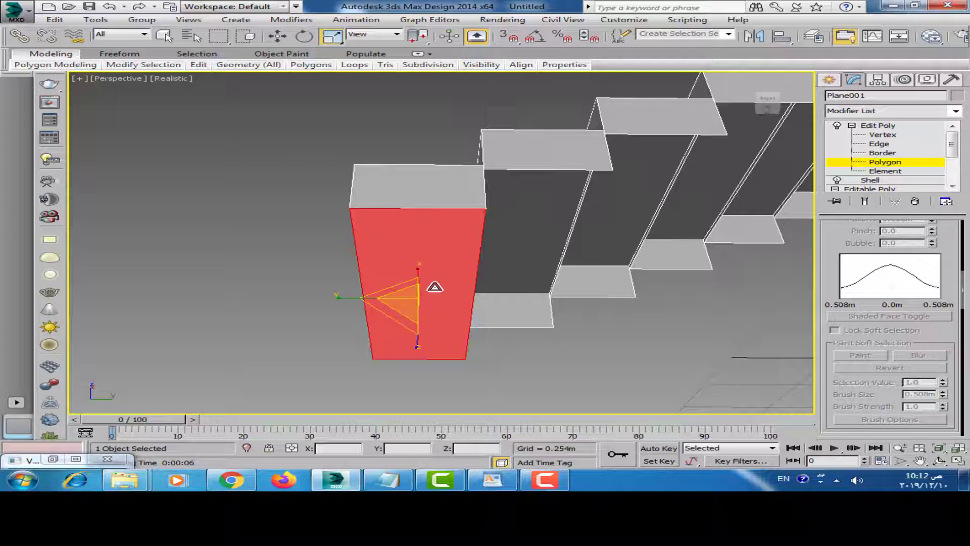
{"action": "mouse_move", "coordinate": [434, 286]}
{"action": "middle_mouse_down", "text": "alt"}
{"action": "mouse_move", "coordinate": [498, 283]}
{"action": "mouse_move", "coordinate": [503, 309]}
{"action": "mouse_move", "coordinate": [707, 309]}
{"action": "mouse_move", "coordinate": [769, 165]}
{"action": "middle_mouse_up", "text": "alt"}
{"action": "scroll", "coordinate": [504, 309], "scroll_direction": "down", "scroll_amount": 8}
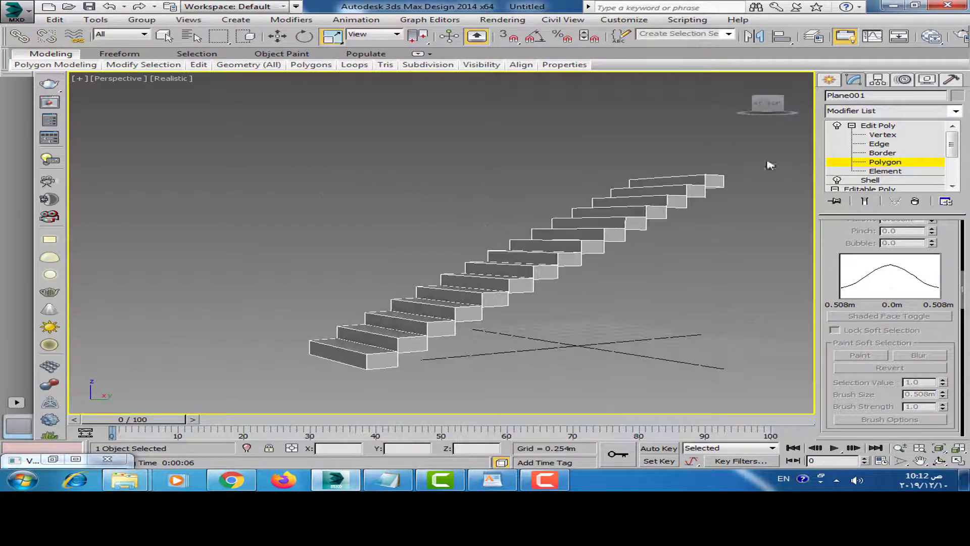
{"action": "left_click", "coordinate": [882, 134]}
{"action": "middle_click_drag", "start_coordinate": [645, 234], "coordinate": [612, 262], "text": "alt"}
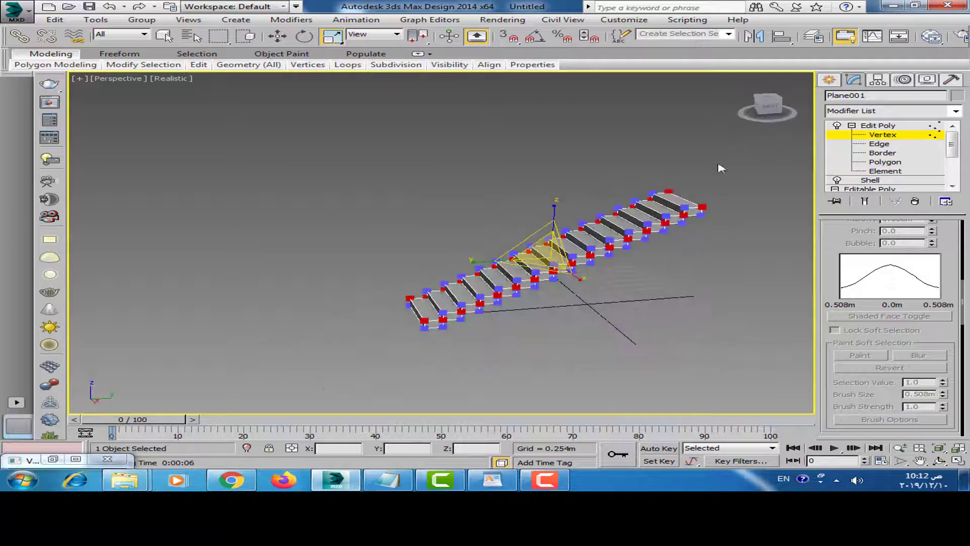
Weld the stair vertices at a 0.027m threshold, reducing the count from 120 to 92
{"action": "middle_click_drag", "start_coordinate": [543, 326], "coordinate": [535, 327], "text": "alt"}
{"action": "scroll", "coordinate": [536, 328], "scroll_direction": "up", "scroll_amount": 5}
{"action": "scroll", "coordinate": [528, 329], "scroll_direction": "up", "scroll_amount": 2}
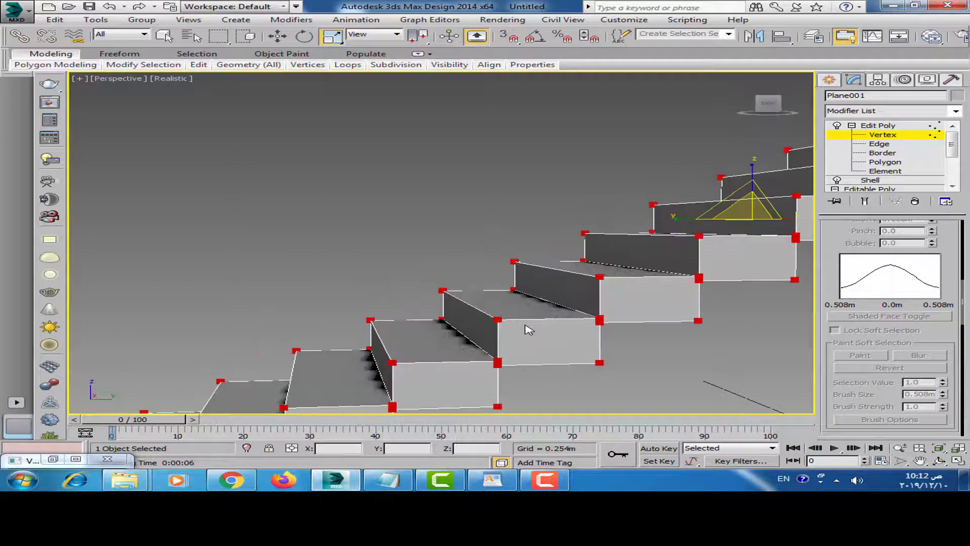
{"action": "scroll", "coordinate": [866, 334], "scroll_direction": "down", "scroll_amount": 3}
{"action": "scroll", "coordinate": [944, 346], "scroll_direction": "down", "scroll_amount": 2}
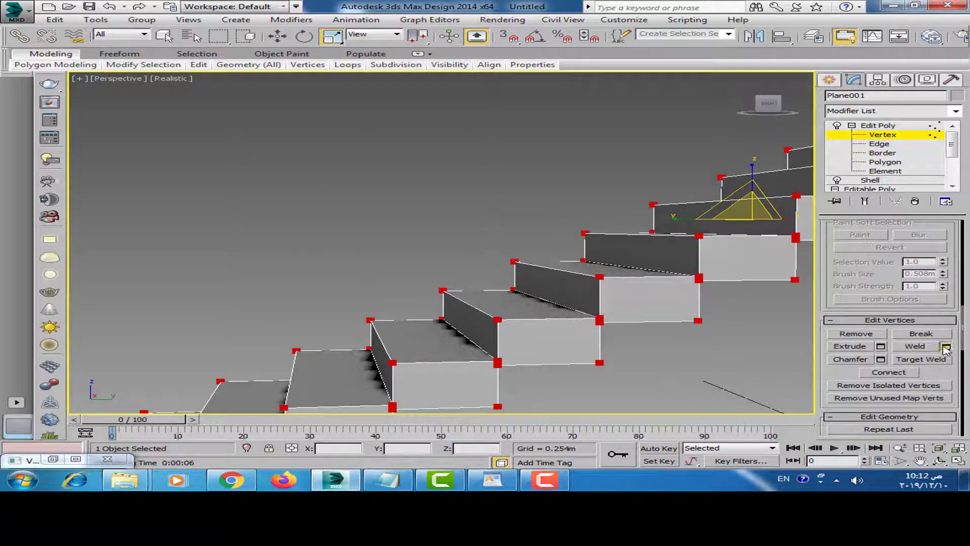
{"action": "left_click", "coordinate": [945, 347]}
{"action": "left_click_drag", "start_coordinate": [454, 249], "coordinate": [458, 244]}
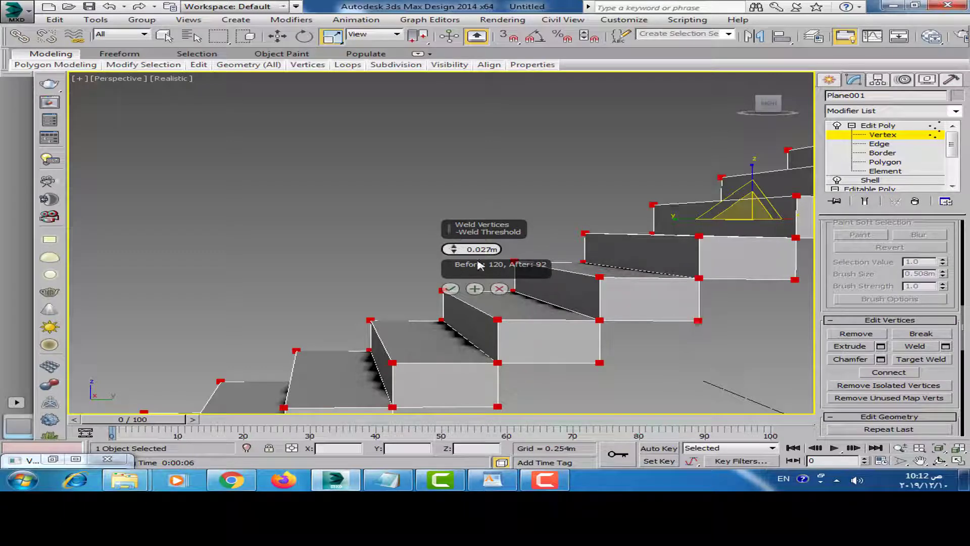
{"action": "left_click", "coordinate": [450, 288]}
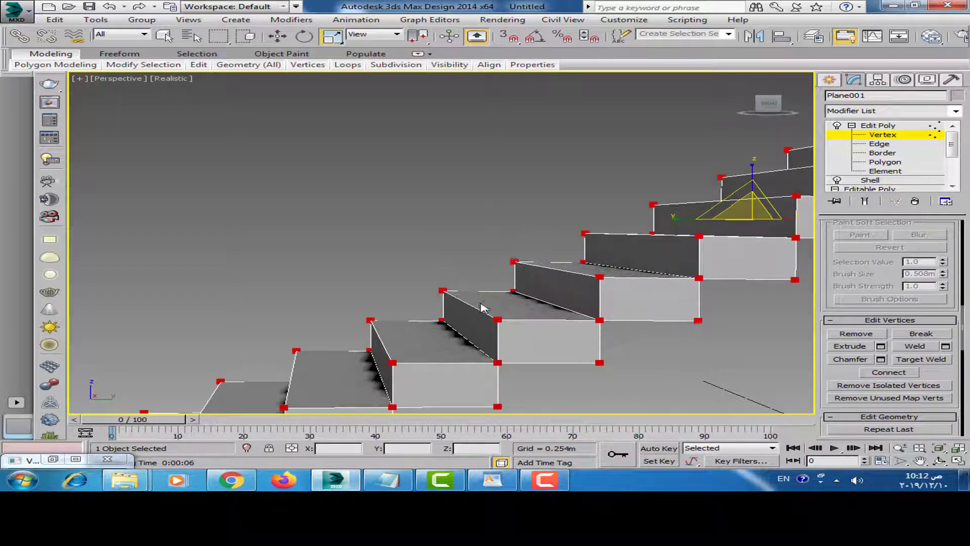
{"action": "scroll", "coordinate": [535, 283], "scroll_direction": "down", "scroll_amount": 5}
Marquee-select all of the staircase's open borders at Border level
{"action": "left_click", "coordinate": [881, 144]}
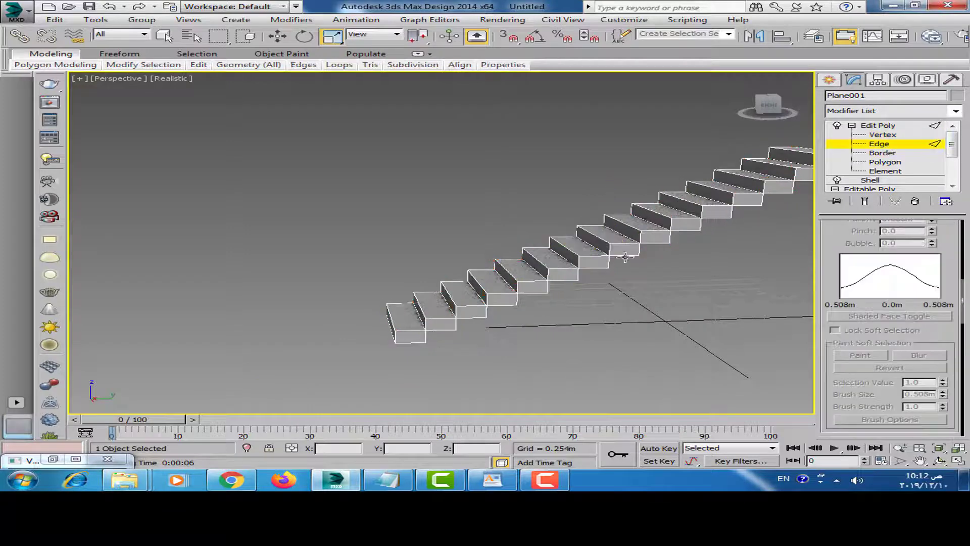
{"action": "middle_click_drag", "start_coordinate": [585, 266], "coordinate": [722, 264], "text": "alt"}
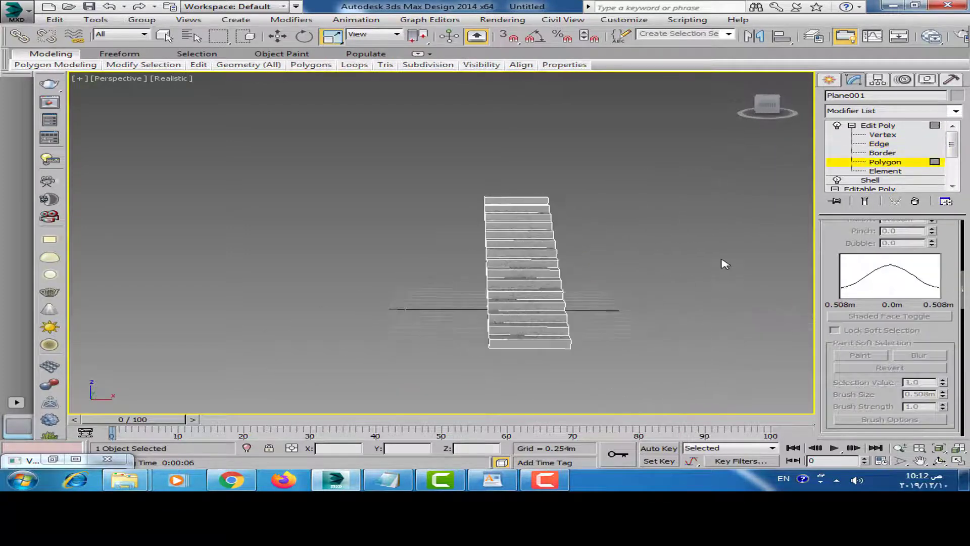
{"action": "left_click_drag", "start_coordinate": [634, 112], "coordinate": [359, 361]}
{"action": "middle_click_drag", "start_coordinate": [359, 362], "coordinate": [711, 230], "text": "alt"}
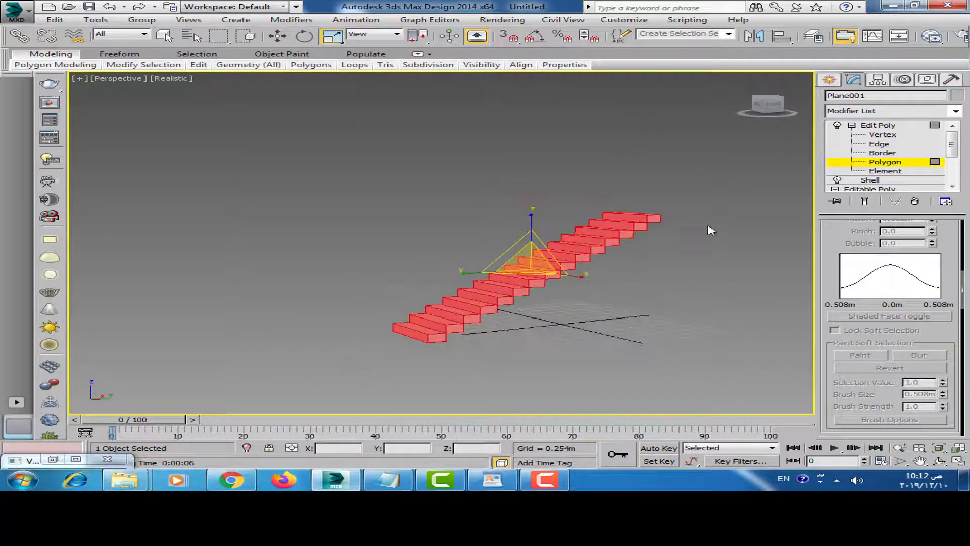
{"action": "left_click", "coordinate": [879, 144]}
{"action": "middle_click_drag", "start_coordinate": [651, 243], "coordinate": [672, 273], "text": "alt"}
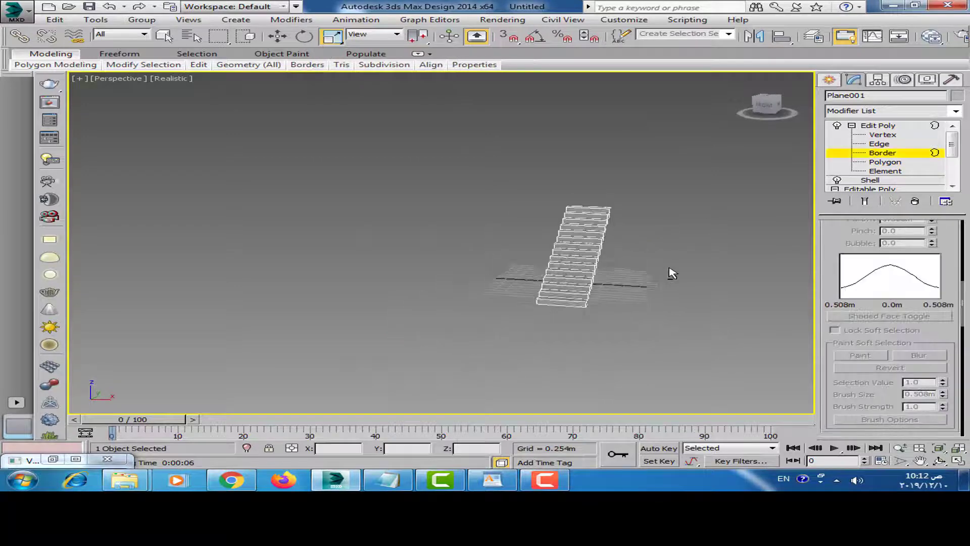
{"action": "left_click_drag", "start_coordinate": [643, 147], "coordinate": [487, 350]}
{"action": "middle_click_drag", "start_coordinate": [574, 252], "coordinate": [571, 303], "text": "alt"}
{"action": "scroll", "coordinate": [514, 317], "scroll_direction": "up", "scroll_amount": 5}
Switch to Edge level keeping the border edges selected, and inspect the staircase
{"action": "left_click", "coordinate": [881, 144]}
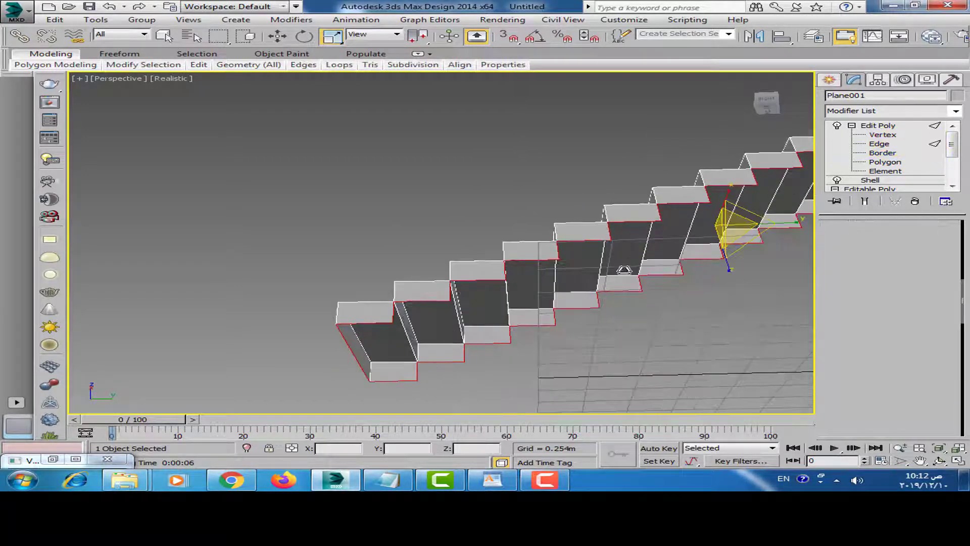
{"action": "scroll", "coordinate": [509, 301], "scroll_direction": "down", "scroll_amount": 5}
{"action": "scroll", "coordinate": [556, 256], "scroll_direction": "up", "scroll_amount": 5}
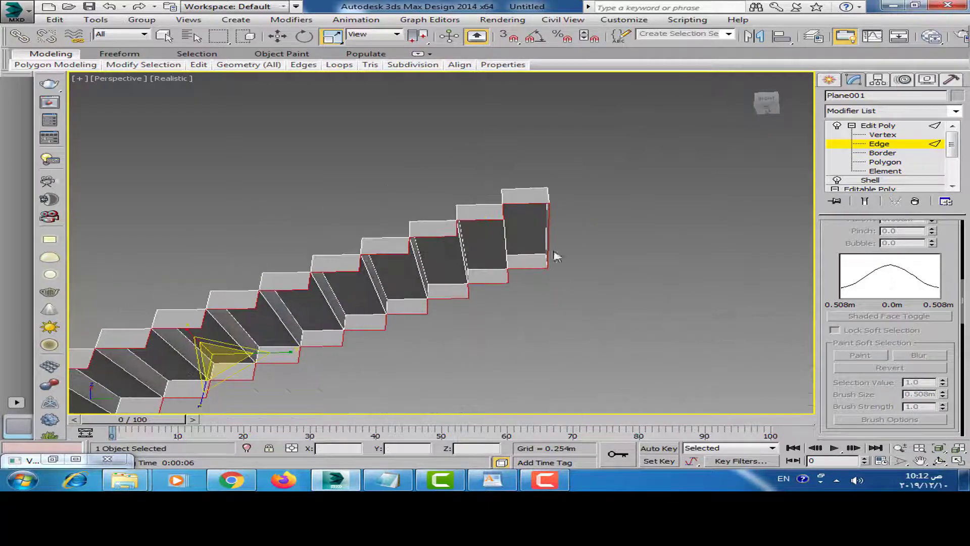
{"action": "scroll", "coordinate": [523, 253], "scroll_direction": "down", "scroll_amount": 2}
{"action": "scroll", "coordinate": [548, 263], "scroll_direction": "up", "scroll_amount": 4}
{"action": "scroll", "coordinate": [544, 223], "scroll_direction": "up", "scroll_amount": 1}
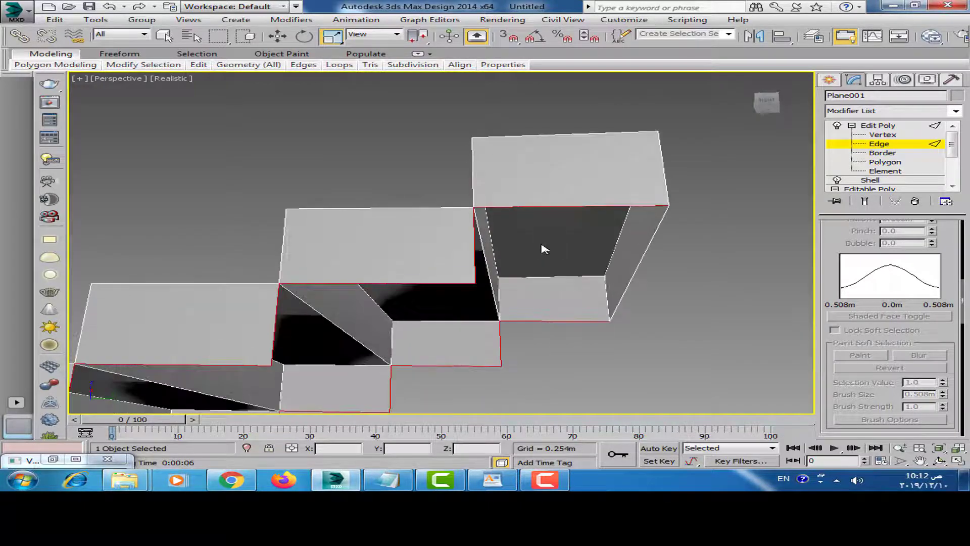
{"action": "scroll", "coordinate": [543, 225], "scroll_direction": "down", "scroll_amount": 5}
{"action": "middle_click_drag", "start_coordinate": [543, 225], "coordinate": [415, 152], "text": "alt"}
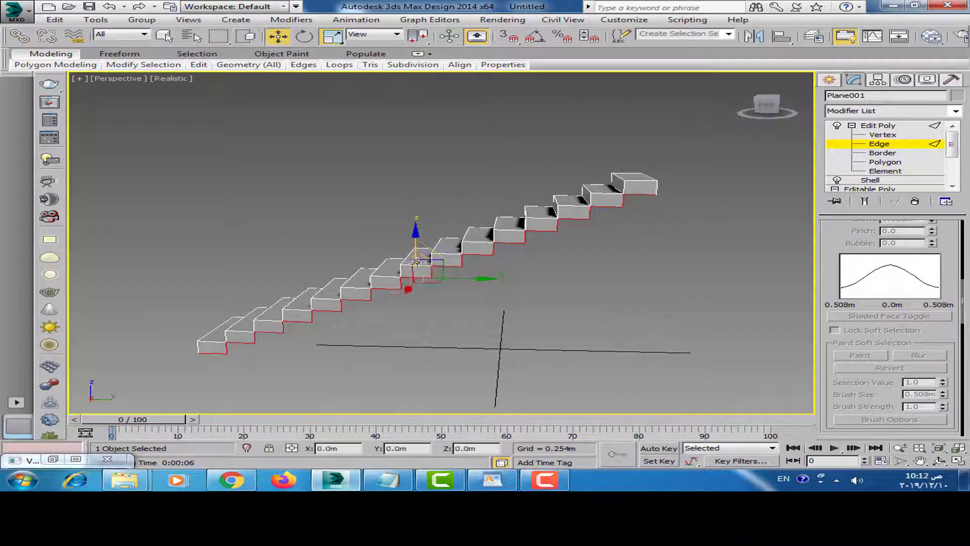
{"action": "middle_click_drag", "start_coordinate": [416, 262], "coordinate": [942, 141], "text": "alt"}
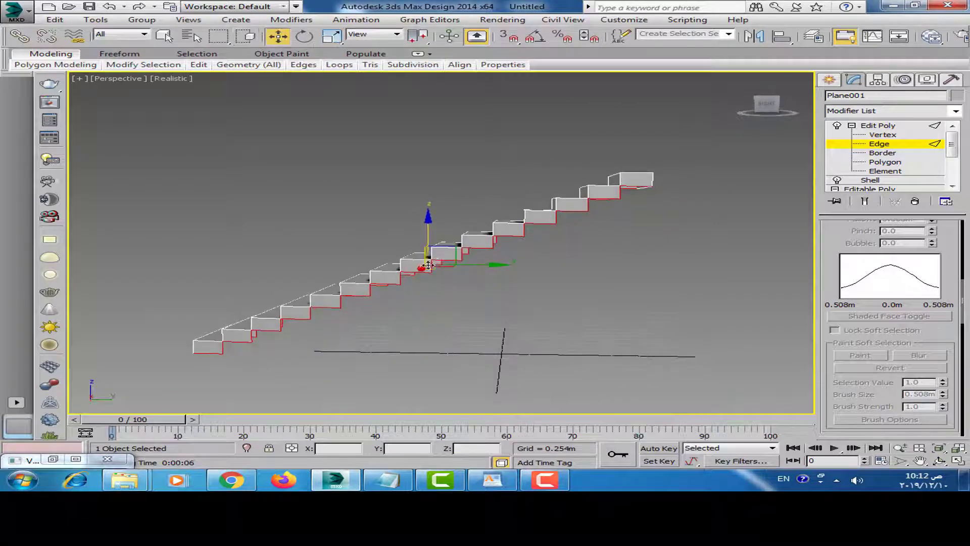
Add another Edit Poly modifier to the stair and enter Edge sub-object level
{"action": "left_click", "coordinate": [956, 111]}
{"action": "scroll", "coordinate": [881, 313], "scroll_direction": "down", "scroll_amount": 3}
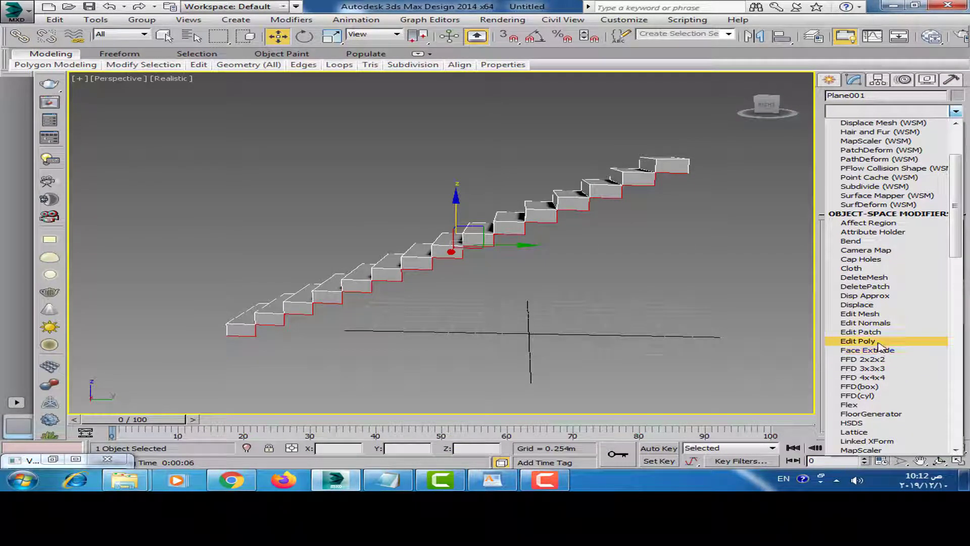
{"action": "left_click", "coordinate": [878, 342]}
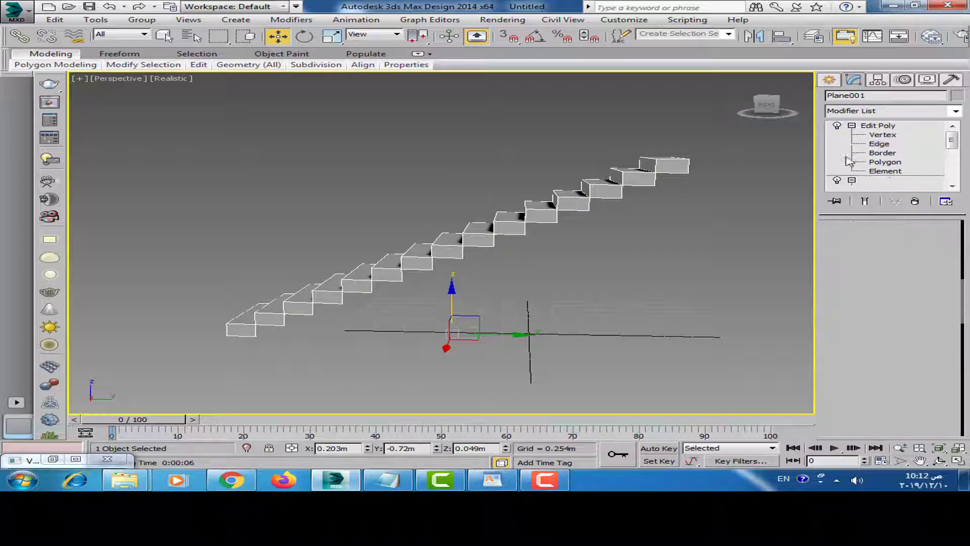
{"action": "left_click", "coordinate": [884, 145]}
Shift-drag the steps' bottom edges about -0.227m down along Z to lengthen the risers
{"action": "middle_click_drag", "start_coordinate": [580, 264], "coordinate": [585, 258], "text": "alt"}
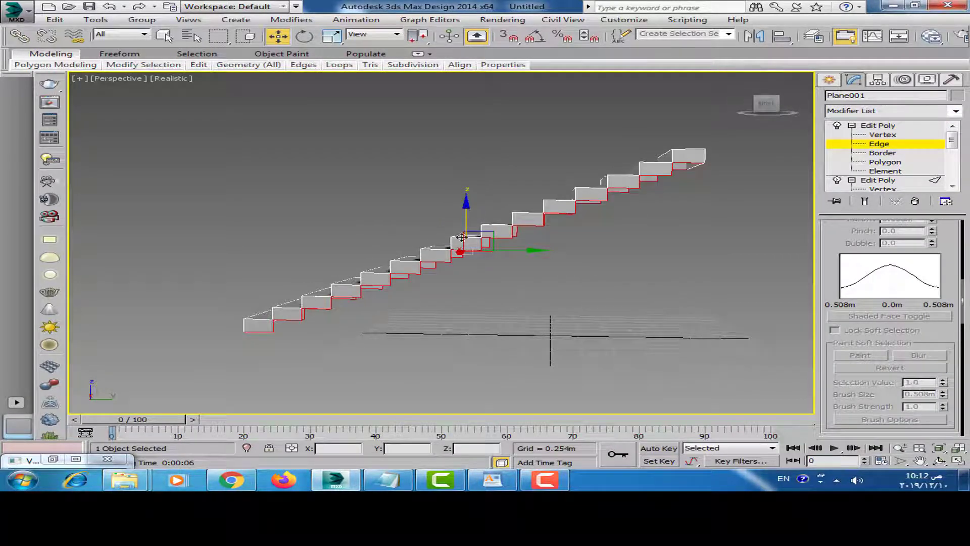
{"action": "middle_click_drag", "start_coordinate": [462, 237], "coordinate": [559, 229]}
{"action": "scroll", "coordinate": [507, 305], "scroll_direction": "up", "scroll_amount": 3}
{"action": "mouse_move", "coordinate": [507, 306]}
{"action": "middle_mouse_down", "text": "alt"}
{"action": "mouse_move", "coordinate": [442, 242]}
{"action": "mouse_move", "coordinate": [511, 281]}
{"action": "mouse_move", "coordinate": [504, 275]}
{"action": "middle_mouse_up", "text": "alt"}
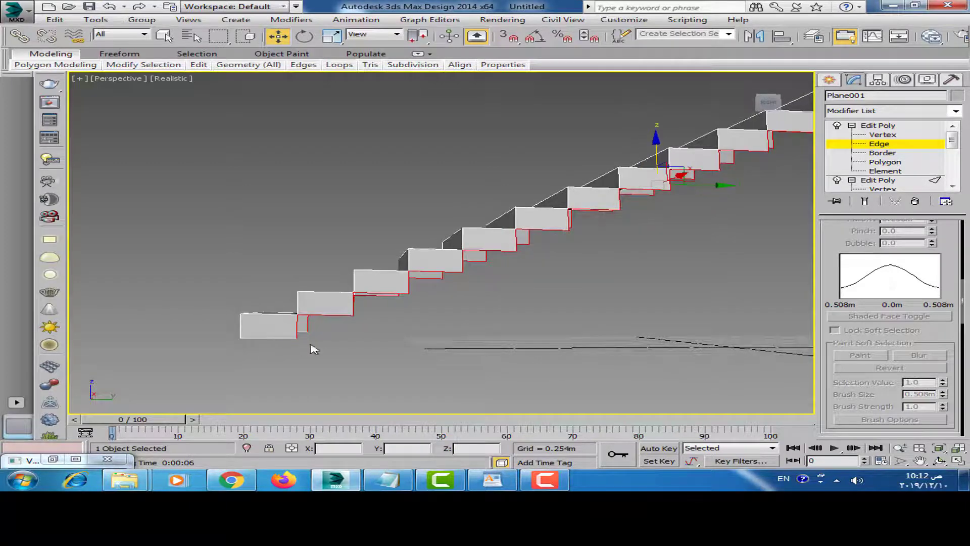
{"action": "mouse_move", "coordinate": [314, 348]}
{"action": "middle_mouse_down", "text": "alt"}
{"action": "mouse_move", "coordinate": [320, 325]}
{"action": "mouse_move", "coordinate": [511, 296]}
{"action": "mouse_move", "coordinate": [519, 258]}
{"action": "mouse_move", "coordinate": [543, 261]}
{"action": "mouse_move", "coordinate": [500, 299]}
{"action": "mouse_move", "coordinate": [590, 265]}
{"action": "middle_mouse_up", "text": "alt"}
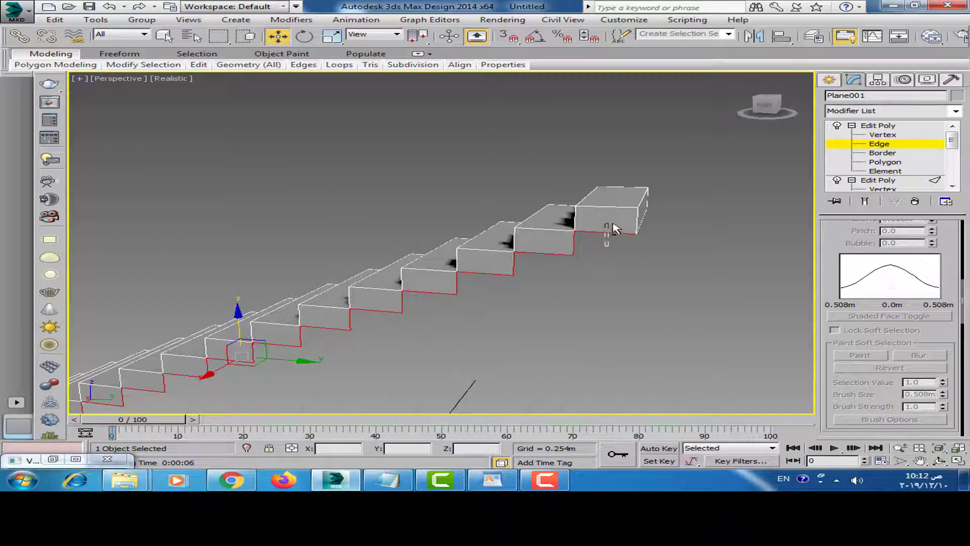
{"action": "mouse_move", "coordinate": [613, 228]}
{"action": "middle_mouse_down", "text": "alt"}
{"action": "mouse_move", "coordinate": [623, 255]}
{"action": "mouse_move", "coordinate": [539, 278]}
{"action": "middle_mouse_up", "text": "alt"}
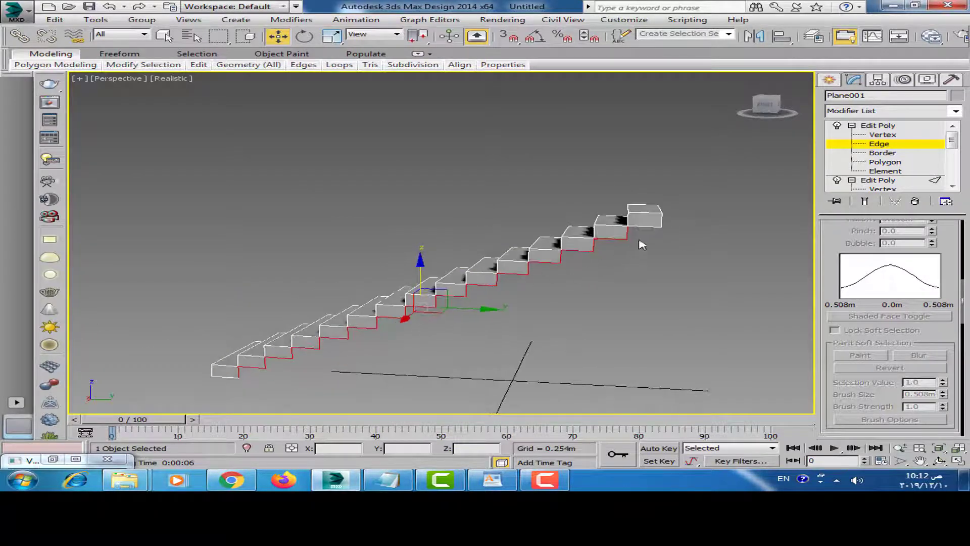
{"action": "scroll", "coordinate": [646, 247], "scroll_direction": "up", "scroll_amount": 3}
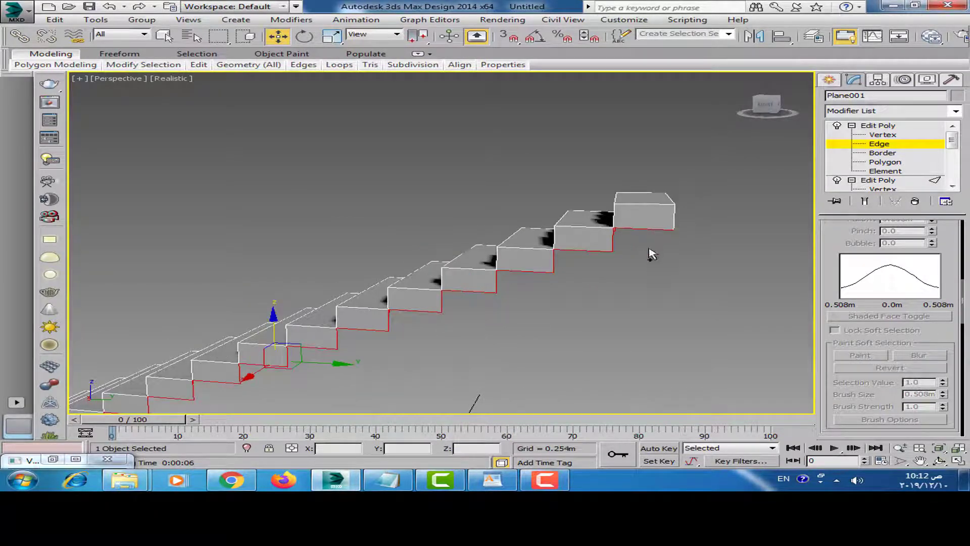
{"action": "mouse_move", "coordinate": [651, 254]}
{"action": "middle_mouse_down", "text": "alt"}
{"action": "mouse_move", "coordinate": [641, 238]}
{"action": "mouse_move", "coordinate": [637, 257]}
{"action": "mouse_move", "coordinate": [508, 299]}
{"action": "middle_mouse_up", "text": "alt"}
{"action": "scroll", "coordinate": [631, 257], "scroll_direction": "down", "scroll_amount": 3}
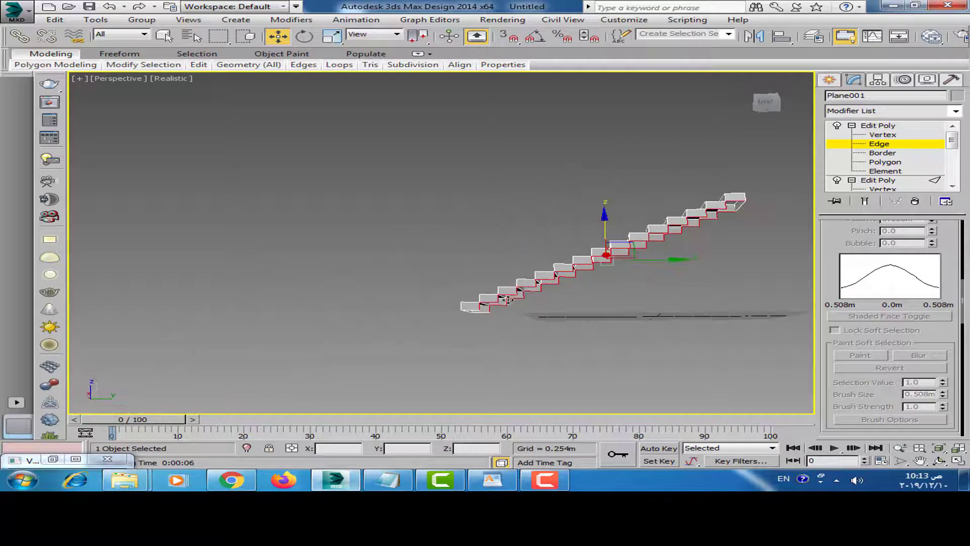
{"action": "scroll", "coordinate": [473, 318], "scroll_direction": "up", "scroll_amount": 2}
{"action": "scroll", "coordinate": [485, 325], "scroll_direction": "up", "scroll_amount": 4}
{"action": "scroll", "coordinate": [499, 328], "scroll_direction": "down", "scroll_amount": 2}
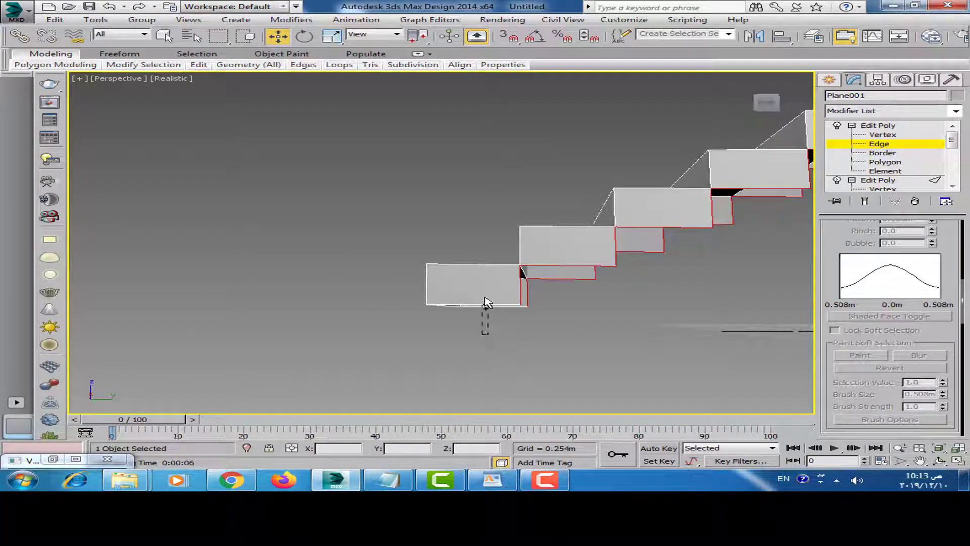
{"action": "middle_click_drag", "start_coordinate": [538, 298], "coordinate": [581, 264], "text": "alt"}
{"action": "scroll", "coordinate": [580, 264], "scroll_direction": "down", "scroll_amount": 3}
{"action": "scroll", "coordinate": [577, 253], "scroll_direction": "up", "scroll_amount": 3}
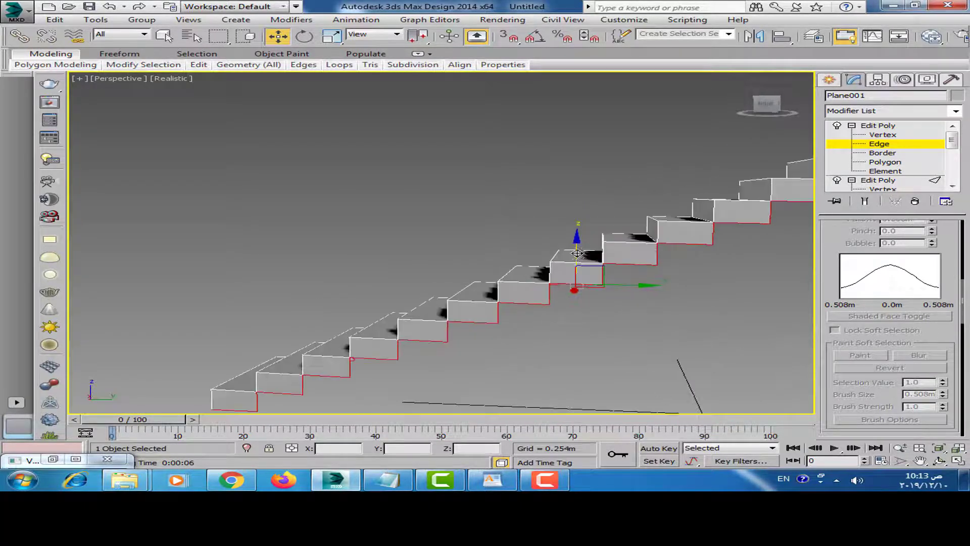
{"action": "left_click_drag", "start_coordinate": [577, 248], "coordinate": [580, 278]}
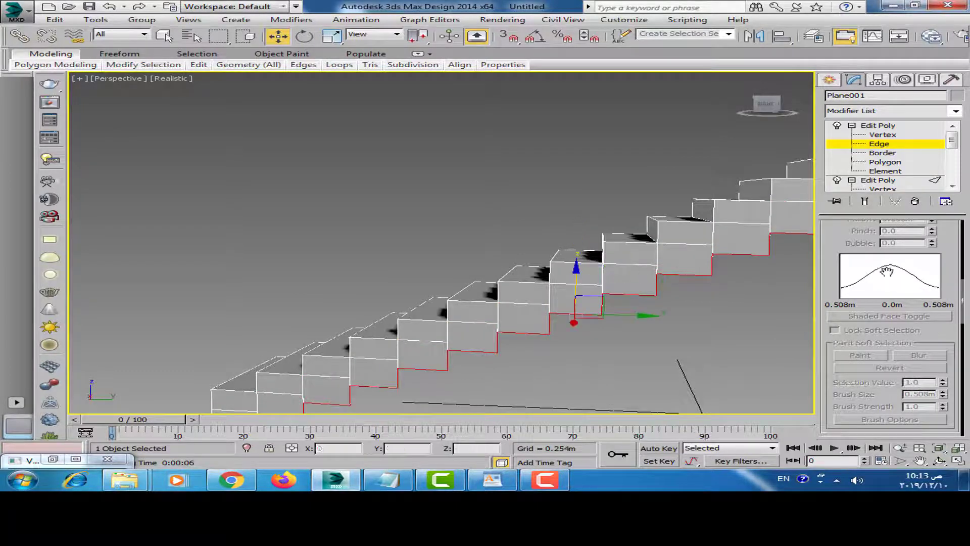
{"action": "scroll", "coordinate": [873, 270], "scroll_direction": "down", "scroll_amount": 5}
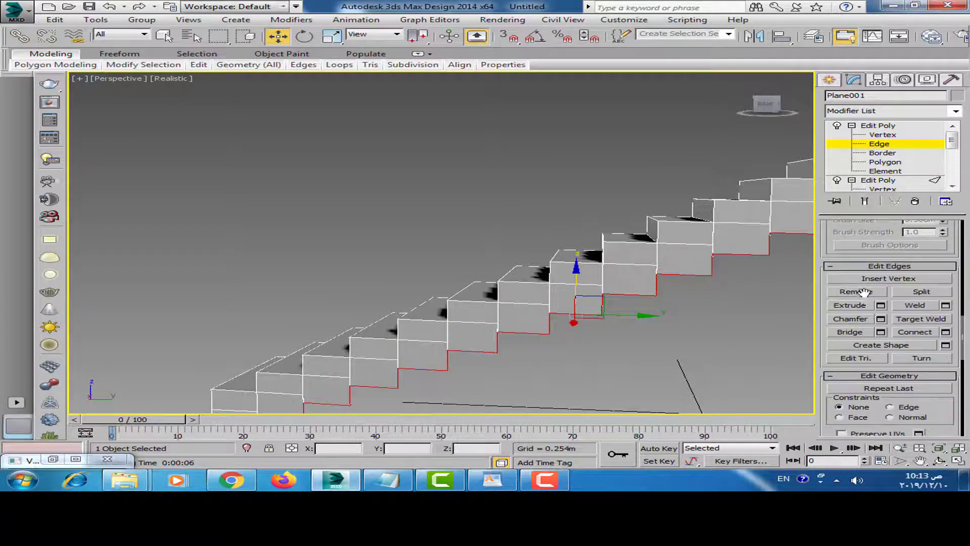
{"action": "scroll", "coordinate": [874, 270], "scroll_direction": "up", "scroll_amount": 4}
{"action": "scroll", "coordinate": [873, 270], "scroll_direction": "up", "scroll_amount": 3}
{"action": "scroll", "coordinate": [864, 260], "scroll_direction": "up", "scroll_amount": 3}
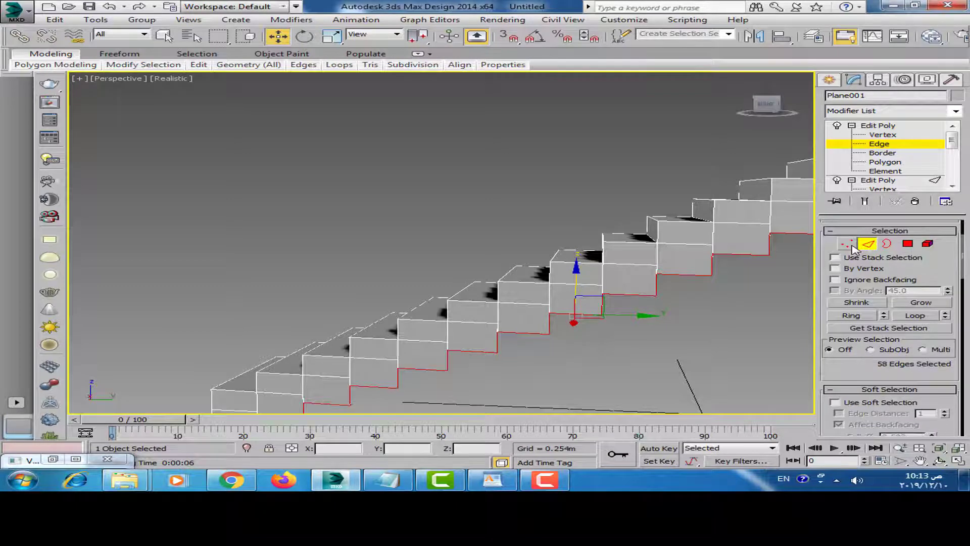
Switch the Edit Poly to Vertex sub-object level and look over the steps
{"action": "left_click", "coordinate": [846, 244]}
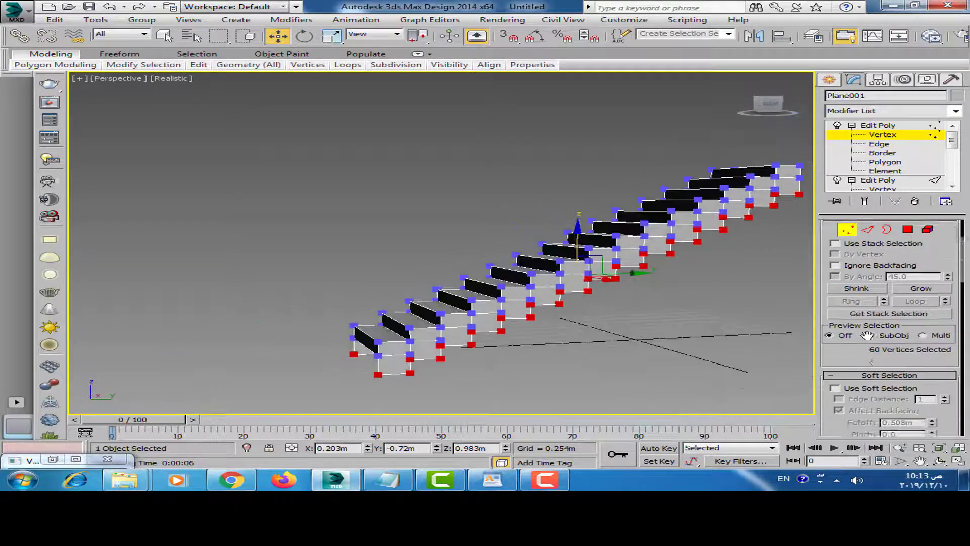
{"action": "scroll", "coordinate": [867, 335], "scroll_direction": "down", "scroll_amount": 2}
{"action": "scroll", "coordinate": [867, 335], "scroll_direction": "down", "scroll_amount": 2}
{"action": "scroll", "coordinate": [867, 335], "scroll_direction": "down", "scroll_amount": 2}
{"action": "mouse_move", "coordinate": [499, 351]}
{"action": "middle_mouse_down", "text": "alt"}
{"action": "mouse_move", "coordinate": [585, 339]}
{"action": "mouse_move", "coordinate": [477, 335]}
{"action": "mouse_move", "coordinate": [509, 336]}
{"action": "mouse_move", "coordinate": [584, 309]}
{"action": "mouse_move", "coordinate": [581, 275]}
{"action": "mouse_move", "coordinate": [575, 283]}
{"action": "middle_mouse_up", "text": "alt"}
{"action": "scroll", "coordinate": [465, 348], "scroll_direction": "up", "scroll_amount": 3}
{"action": "scroll", "coordinate": [449, 359], "scroll_direction": "up", "scroll_amount": 2}
{"action": "scroll", "coordinate": [485, 338], "scroll_direction": "up", "scroll_amount": 3}
{"action": "scroll", "coordinate": [478, 343], "scroll_direction": "down", "scroll_amount": 3}
Back at Edge level, Shift-drag the bottom edges down along Z for another face band
{"action": "left_click", "coordinate": [879, 143]}
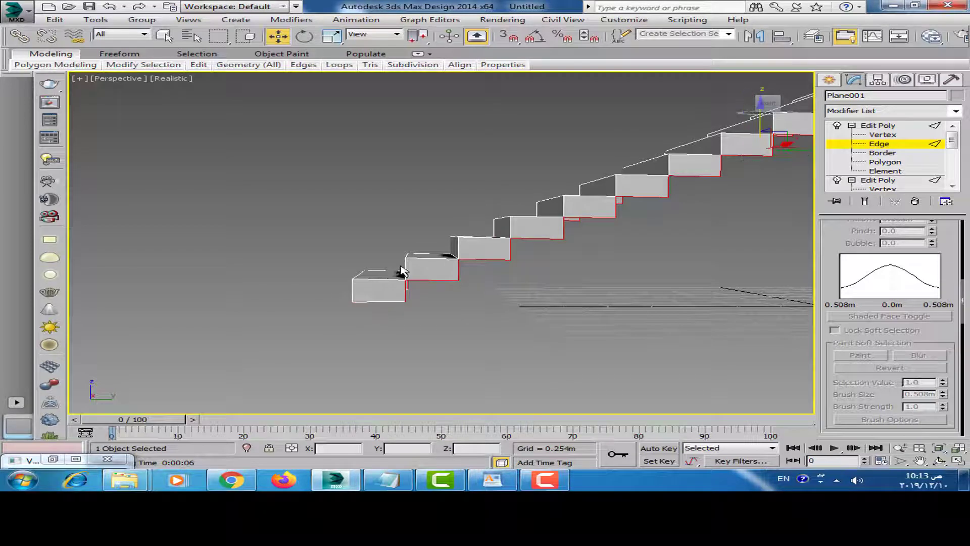
{"action": "scroll", "coordinate": [424, 329], "scroll_direction": "down", "scroll_amount": 3}
{"action": "scroll", "coordinate": [554, 296], "scroll_direction": "down", "scroll_amount": 2}
{"action": "scroll", "coordinate": [505, 304], "scroll_direction": "up", "scroll_amount": 3}
{"action": "scroll", "coordinate": [579, 265], "scroll_direction": "up", "scroll_amount": 4}
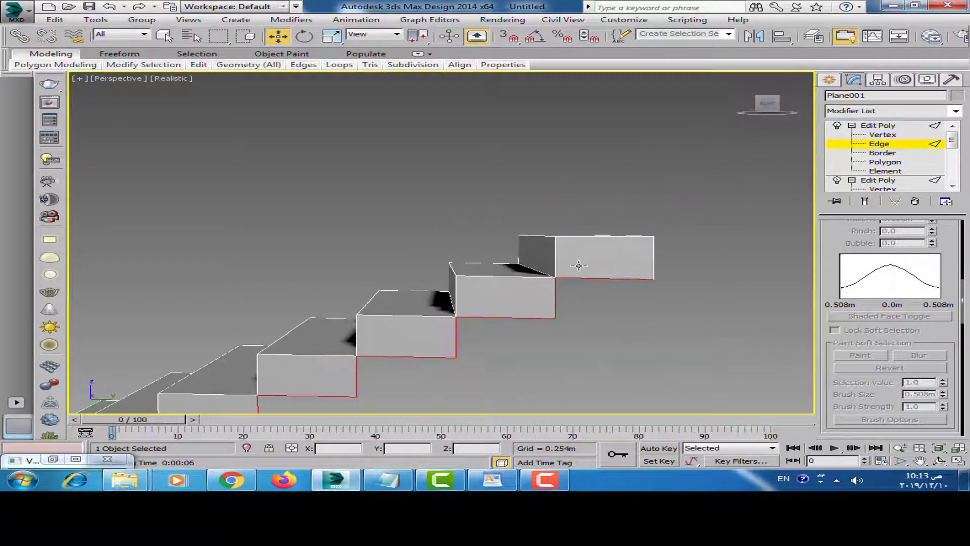
{"action": "mouse_move", "coordinate": [579, 265]}
{"action": "middle_mouse_down", "text": "alt"}
{"action": "mouse_move", "coordinate": [601, 320]}
{"action": "mouse_move", "coordinate": [515, 328]}
{"action": "mouse_move", "coordinate": [550, 317]}
{"action": "middle_mouse_up", "text": "alt"}
{"action": "scroll", "coordinate": [572, 319], "scroll_direction": "down", "scroll_amount": 5}
{"action": "scroll", "coordinate": [551, 317], "scroll_direction": "up", "scroll_amount": 3}
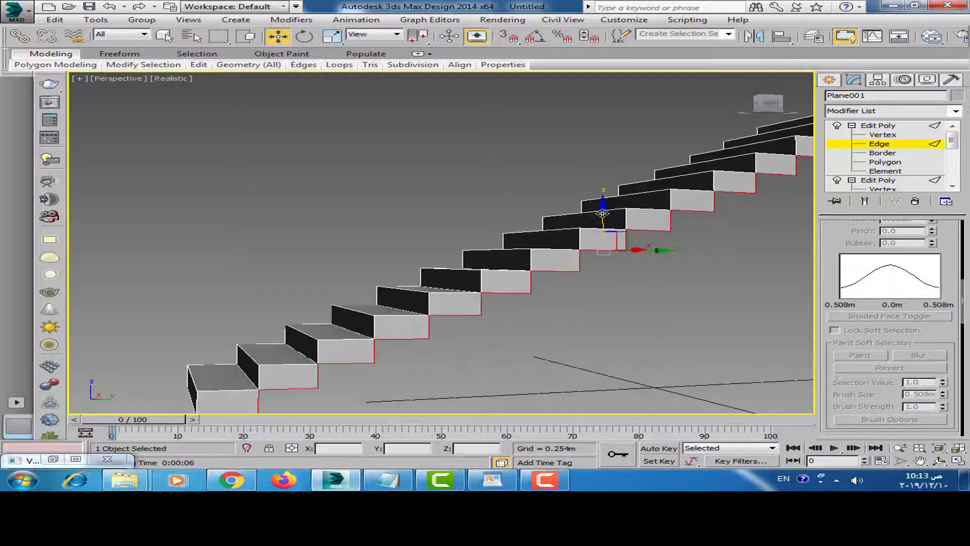
{"action": "left_click_drag", "start_coordinate": [601, 210], "coordinate": [602, 223]}
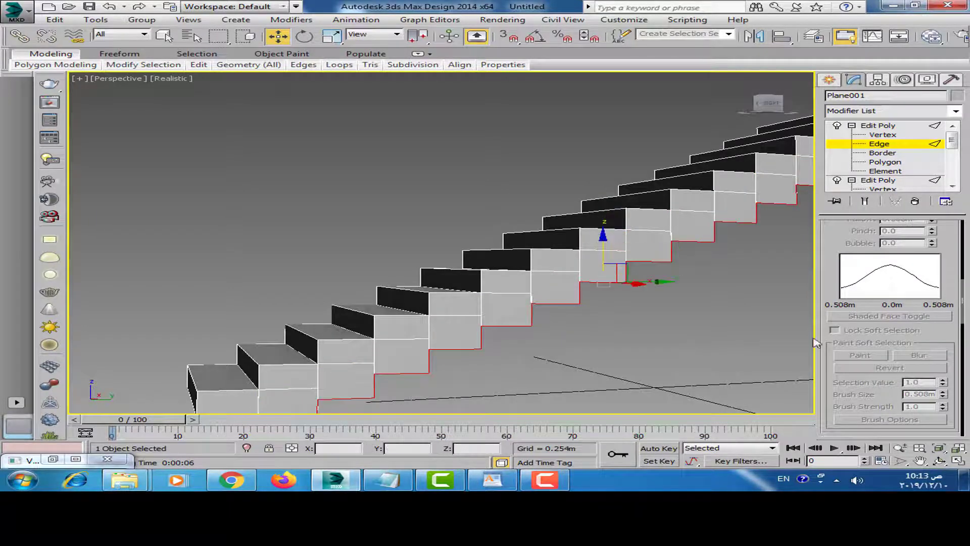
{"action": "scroll", "coordinate": [841, 298], "scroll_direction": "down", "scroll_amount": 3}
{"action": "scroll", "coordinate": [843, 296], "scroll_direction": "down", "scroll_amount": 2}
{"action": "scroll", "coordinate": [848, 292], "scroll_direction": "up", "scroll_amount": 2}
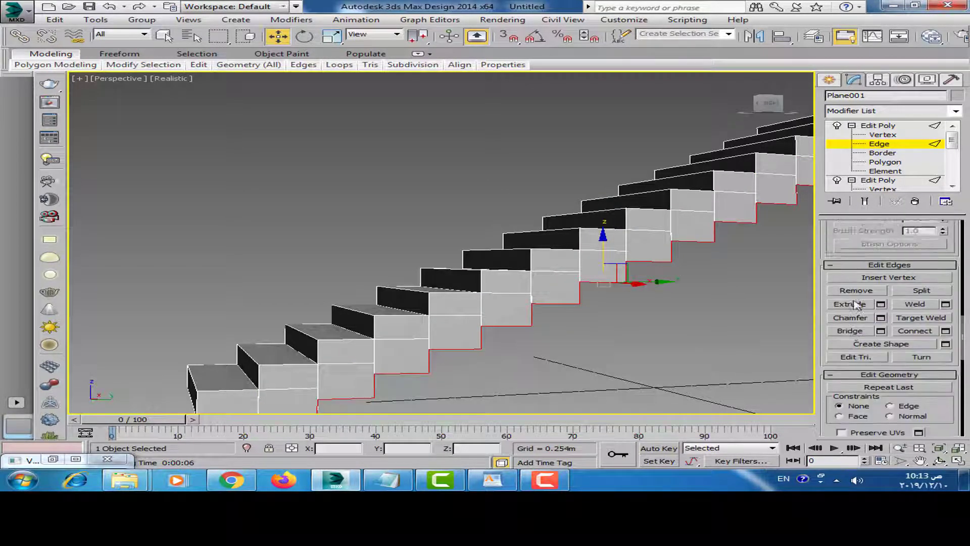
{"action": "scroll", "coordinate": [853, 287], "scroll_direction": "up", "scroll_amount": 2}
{"action": "scroll", "coordinate": [855, 287], "scroll_direction": "up", "scroll_amount": 3}
{"action": "scroll", "coordinate": [854, 288], "scroll_direction": "up", "scroll_amount": 3}
Enter Vertex sub-object level on the top Edit Poly modifier
{"action": "scroll", "coordinate": [851, 290], "scroll_direction": "up", "scroll_amount": 3}
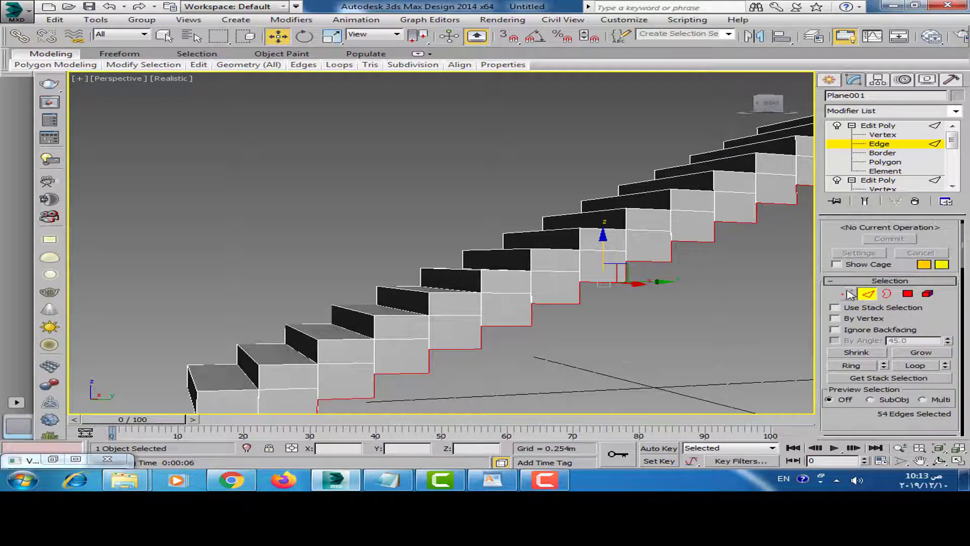
{"action": "left_click", "coordinate": [847, 293]}
{"action": "key", "text": "1"}
{"action": "scroll", "coordinate": [643, 305], "scroll_direction": "down", "scroll_amount": 2}
{"action": "scroll", "coordinate": [645, 300], "scroll_direction": "down", "scroll_amount": 5}
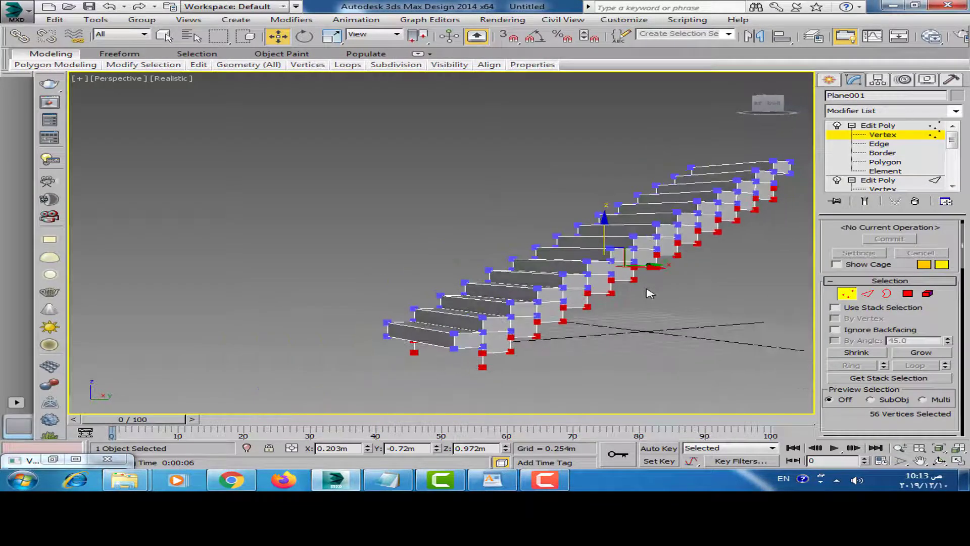
At Edge level, Shift-drag the steps' bottom edges -0.315m down along Z into new risers
{"action": "left_click", "coordinate": [867, 295]}
{"action": "mouse_move", "coordinate": [558, 303]}
{"action": "middle_mouse_down", "text": "alt"}
{"action": "mouse_move", "coordinate": [699, 309]}
{"action": "mouse_move", "coordinate": [688, 340]}
{"action": "mouse_move", "coordinate": [767, 351]}
{"action": "mouse_move", "coordinate": [656, 333]}
{"action": "mouse_move", "coordinate": [399, 346]}
{"action": "middle_mouse_up", "text": "alt"}
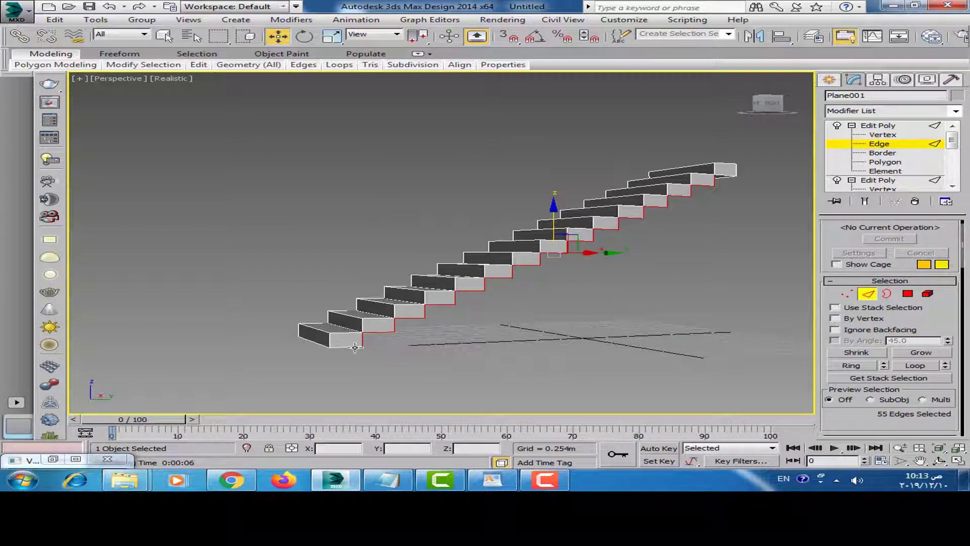
{"action": "scroll", "coordinate": [586, 263], "scroll_direction": "up", "scroll_amount": 5}
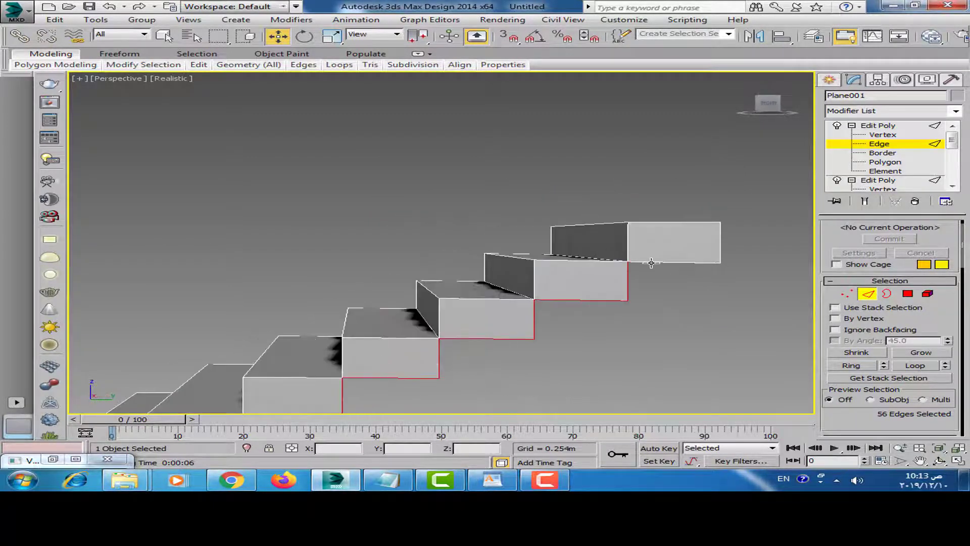
{"action": "middle_click_drag", "start_coordinate": [655, 279], "coordinate": [641, 262], "text": "alt"}
{"action": "scroll", "coordinate": [628, 280], "scroll_direction": "down", "scroll_amount": 3}
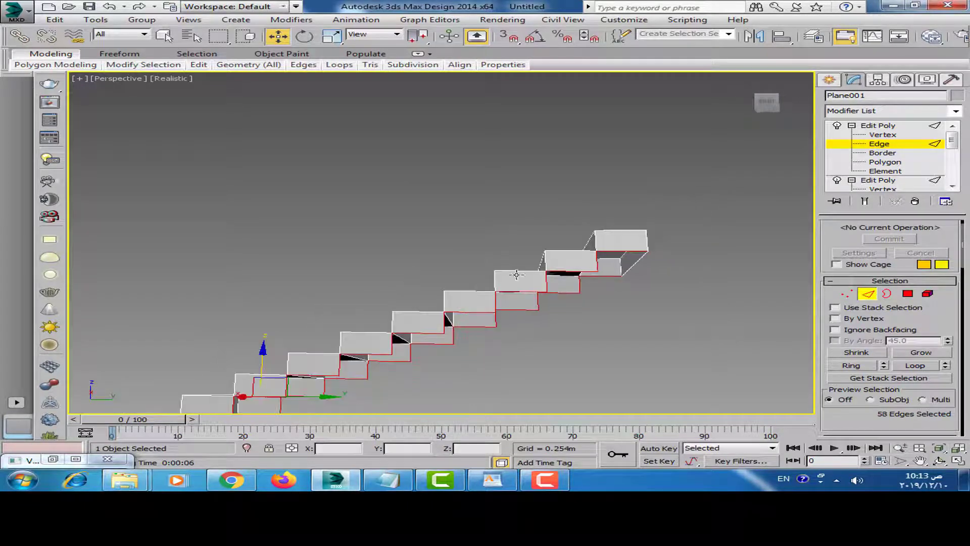
{"action": "scroll", "coordinate": [596, 276], "scroll_direction": "down", "scroll_amount": 2}
{"action": "middle_click_drag", "start_coordinate": [569, 270], "coordinate": [593, 266], "text": "alt"}
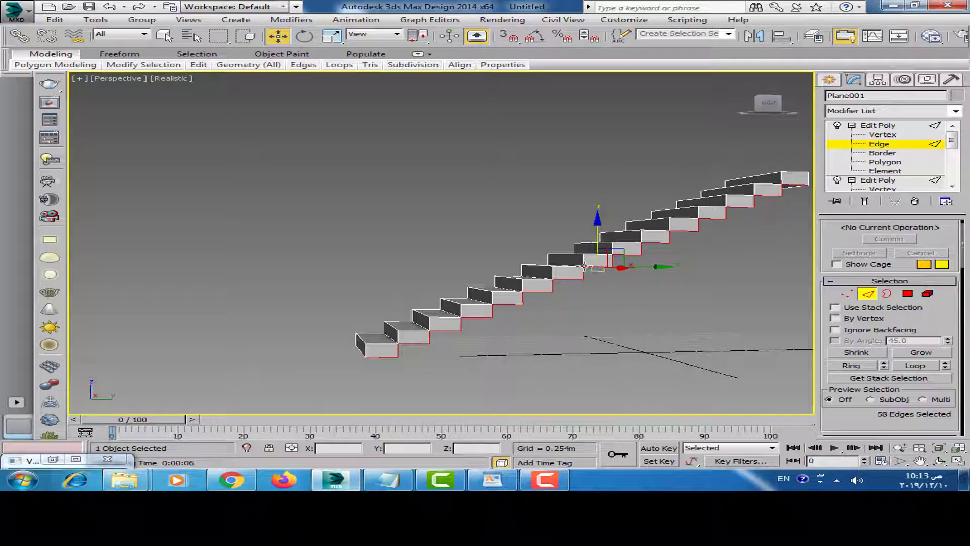
{"action": "middle_click_drag", "start_coordinate": [583, 267], "coordinate": [476, 298], "text": "alt"}
{"action": "scroll", "coordinate": [477, 298], "scroll_direction": "up", "scroll_amount": 2}
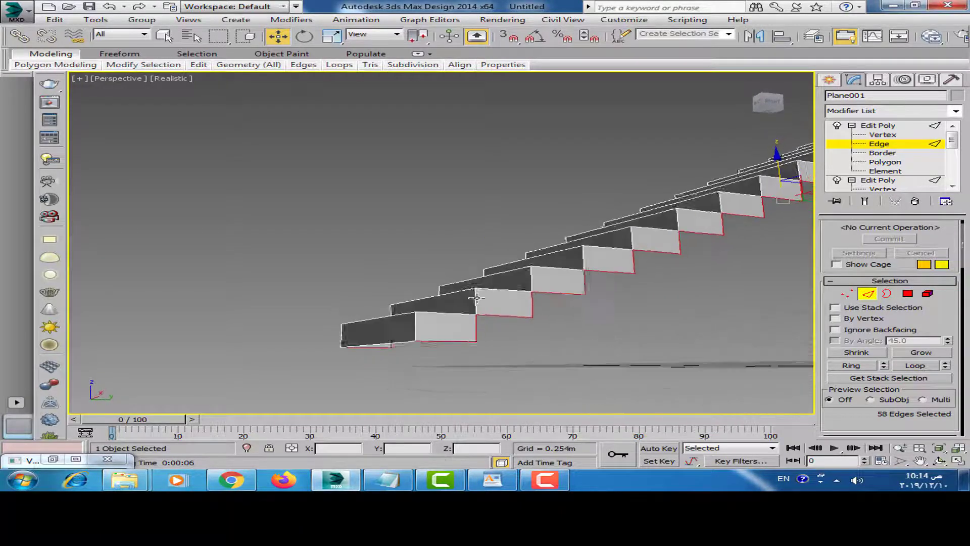
{"action": "scroll", "coordinate": [466, 293], "scroll_direction": "down", "scroll_amount": 3}
{"action": "scroll", "coordinate": [585, 235], "scroll_direction": "up", "scroll_amount": 1}
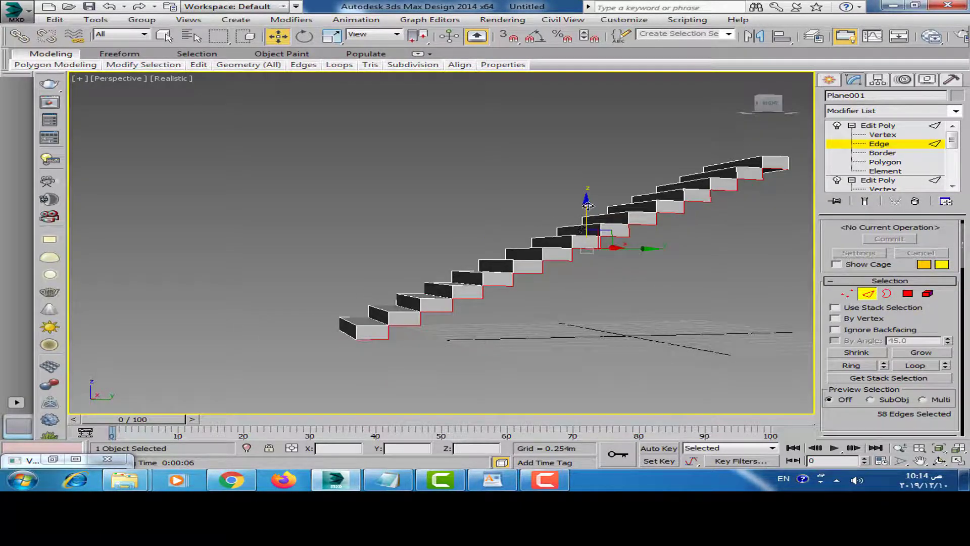
{"action": "left_click_drag", "start_coordinate": [587, 204], "coordinate": [587, 230], "text": "shift"}
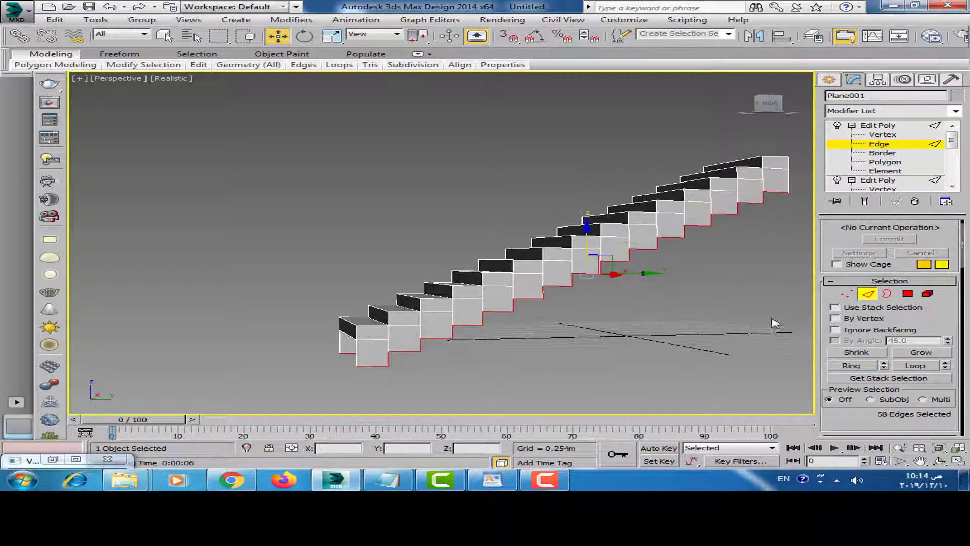
Switch to Vertex level and scroll down to the Edit Vertices rollout
{"action": "left_click", "coordinate": [847, 294]}
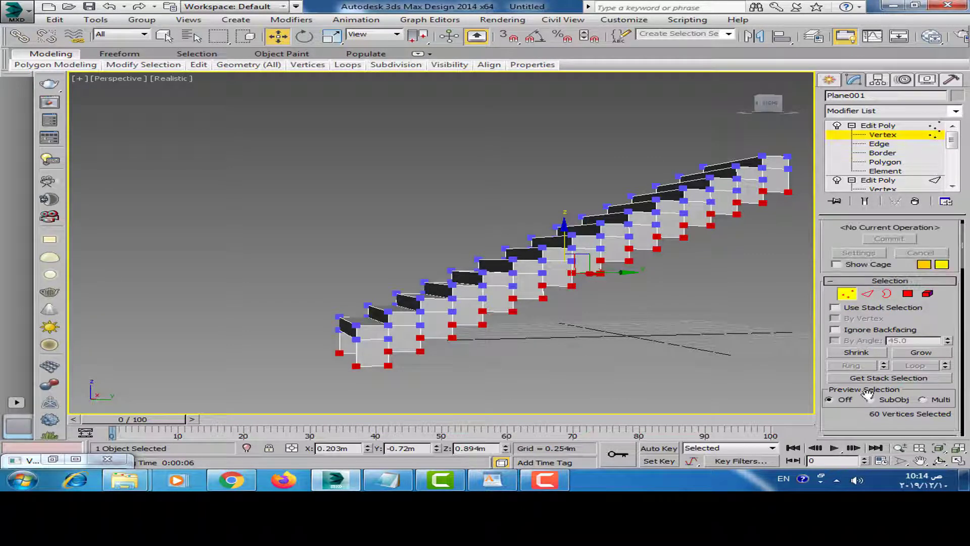
{"action": "scroll", "coordinate": [902, 362], "scroll_direction": "down", "scroll_amount": 3}
{"action": "scroll", "coordinate": [902, 362], "scroll_direction": "down", "scroll_amount": 3}
{"action": "scroll", "coordinate": [901, 363], "scroll_direction": "down", "scroll_amount": 3}
Weld the stair vertices at a 0.232m threshold, reducing 152 vertices to 124
{"action": "scroll", "coordinate": [925, 362], "scroll_direction": "down", "scroll_amount": 2}
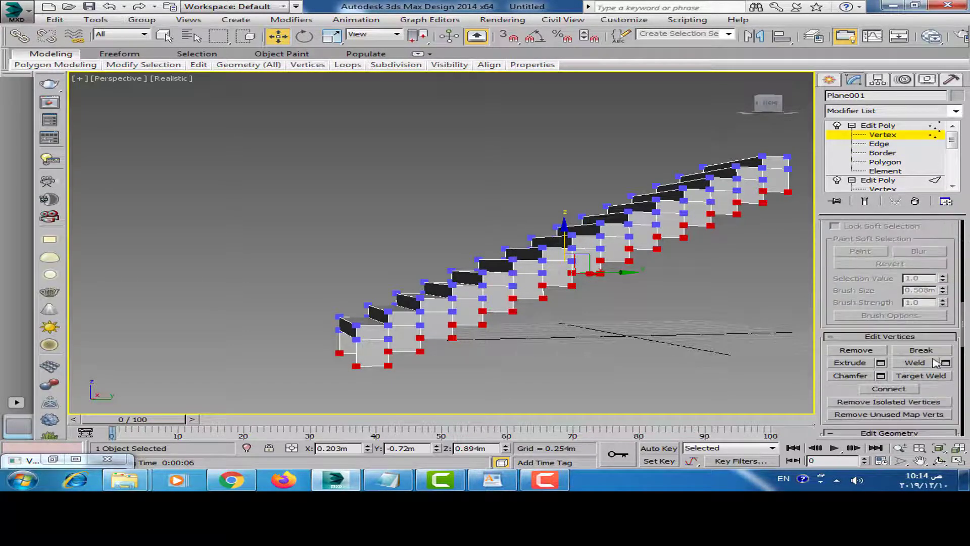
{"action": "left_click", "coordinate": [945, 363]}
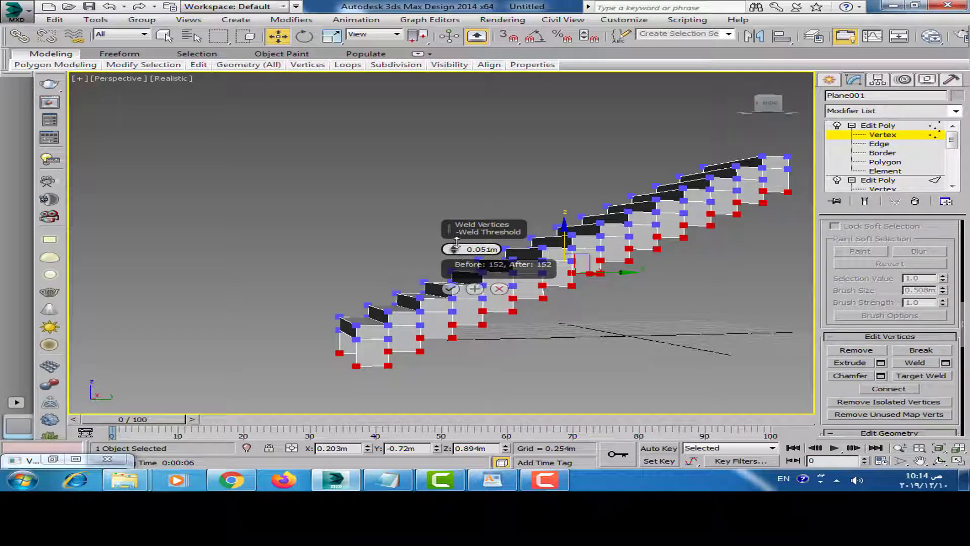
{"action": "left_click_drag", "start_coordinate": [455, 232], "coordinate": [454, 221]}
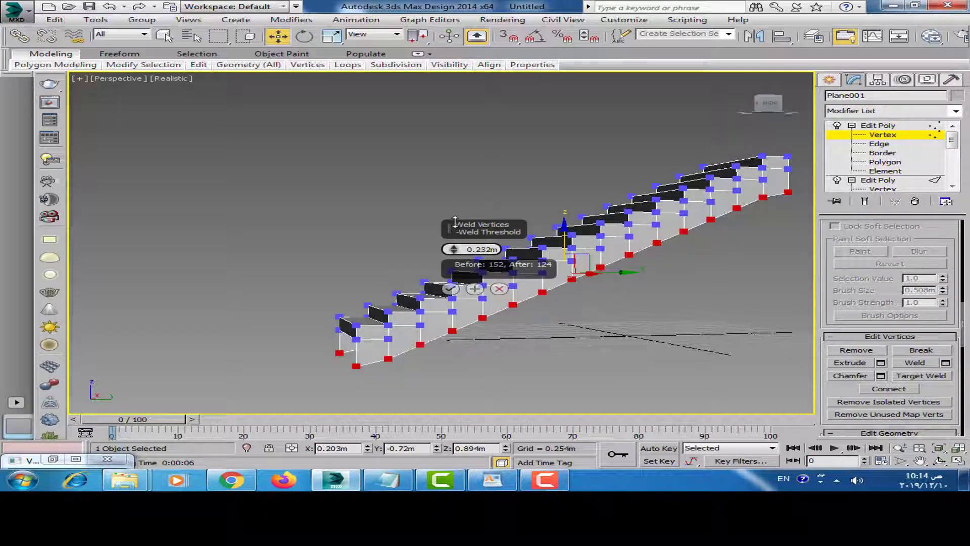
{"action": "left_click", "coordinate": [450, 288]}
{"action": "scroll", "coordinate": [406, 303], "scroll_direction": "up", "scroll_amount": 1}
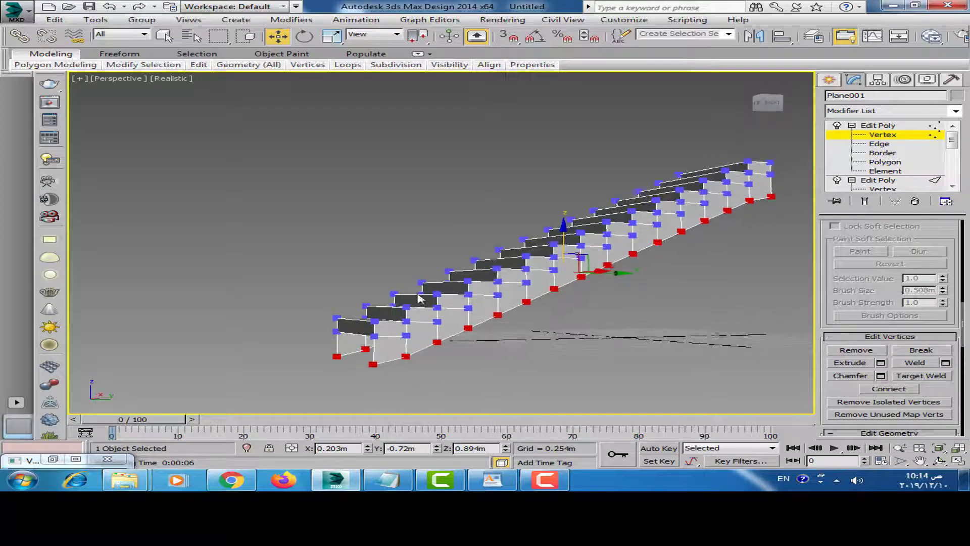
{"action": "scroll", "coordinate": [419, 313], "scroll_direction": "up", "scroll_amount": 1}
{"action": "scroll", "coordinate": [428, 321], "scroll_direction": "up", "scroll_amount": 2}
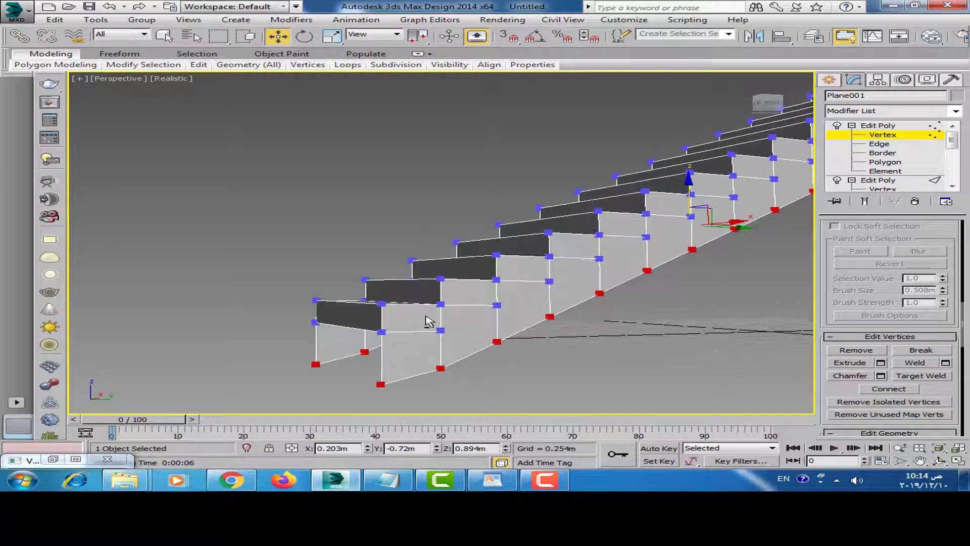
Check Polygon level, then return to Edge level and pick an edge on a stair riser
{"action": "left_click", "coordinate": [884, 161]}
{"action": "scroll", "coordinate": [617, 288], "scroll_direction": "down", "scroll_amount": 1}
{"action": "scroll", "coordinate": [613, 284], "scroll_direction": "down", "scroll_amount": 2}
{"action": "scroll", "coordinate": [599, 293], "scroll_direction": "down", "scroll_amount": 1}
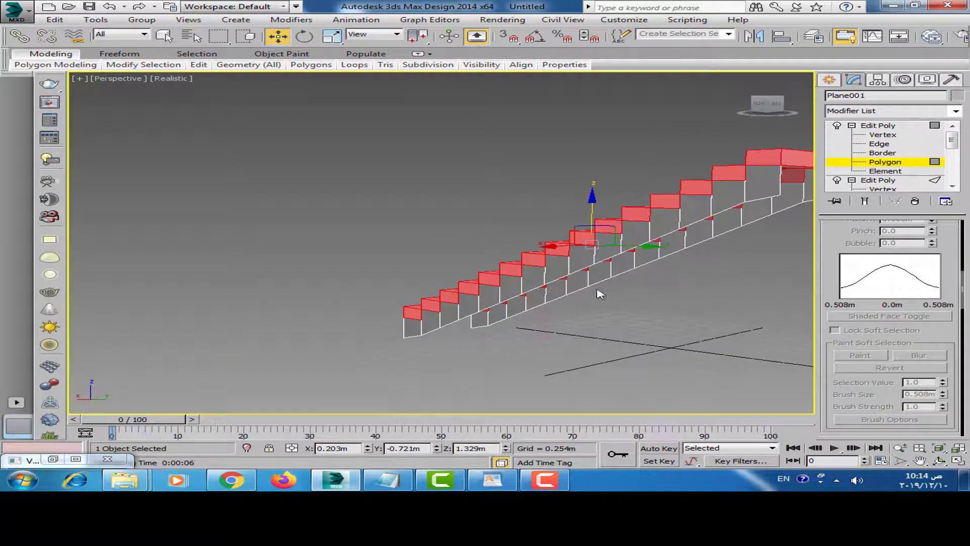
{"action": "scroll", "coordinate": [737, 197], "scroll_direction": "up", "scroll_amount": 3}
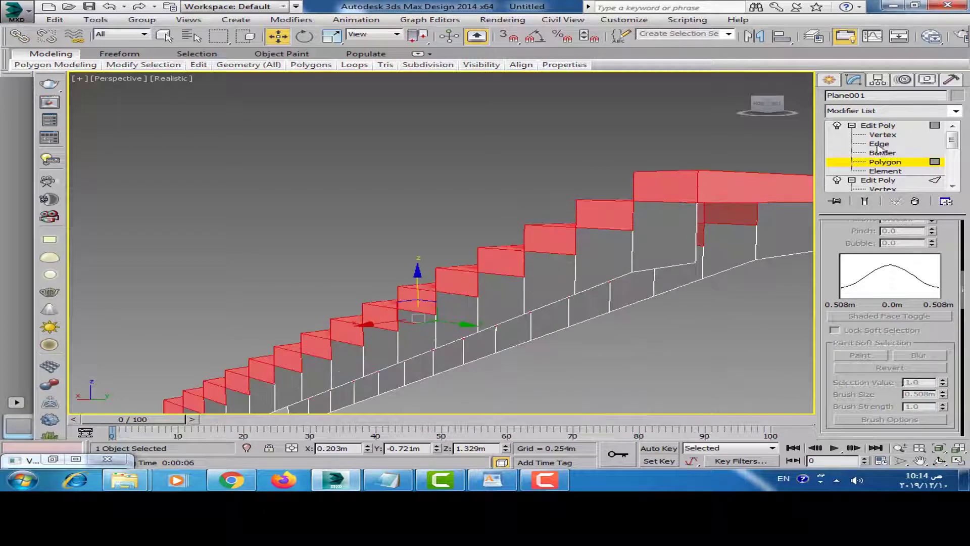
{"action": "left_click", "coordinate": [879, 144]}
{"action": "left_click", "coordinate": [632, 237]}
{"action": "scroll", "coordinate": [690, 262], "scroll_direction": "down", "scroll_amount": 1}
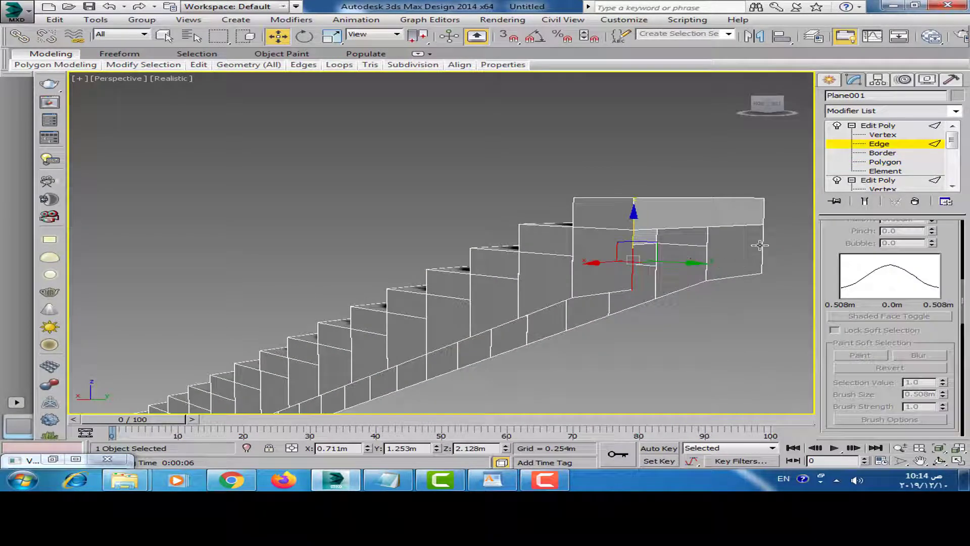
Select the open border along the stair side and orbit around to inspect it
{"action": "scroll", "coordinate": [687, 313], "scroll_direction": "up", "scroll_amount": 1}
{"action": "left_click", "coordinate": [882, 152]}
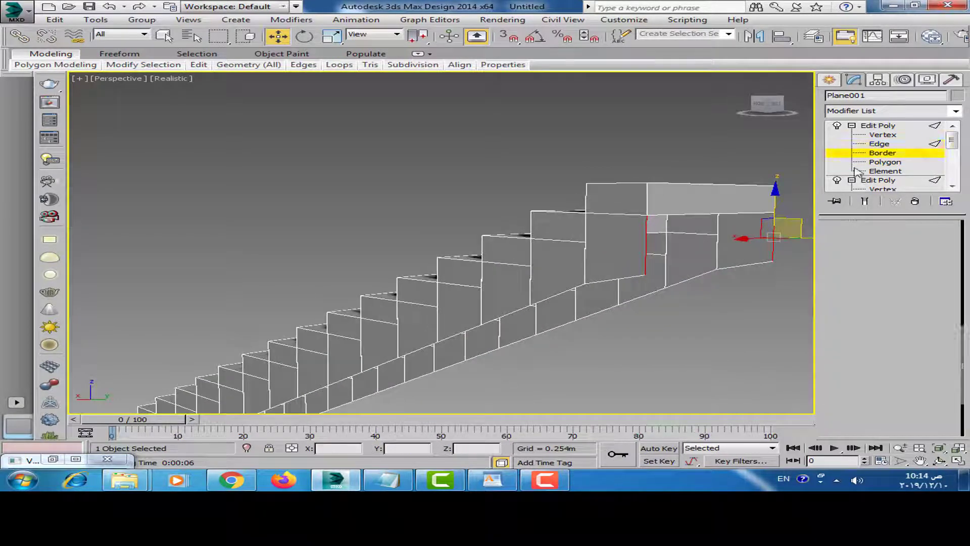
{"action": "left_click", "coordinate": [648, 267]}
{"action": "middle_click_drag", "start_coordinate": [647, 267], "coordinate": [656, 277]}
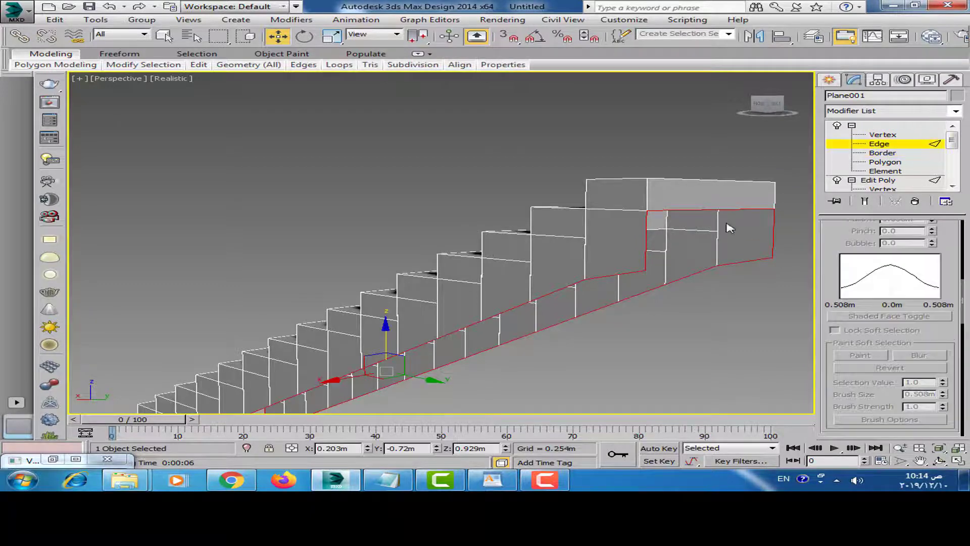
{"action": "middle_click_drag", "start_coordinate": [729, 227], "coordinate": [682, 240], "text": "alt"}
{"action": "mouse_move", "coordinate": [561, 334]}
{"action": "middle_mouse_down", "text": "alt"}
{"action": "mouse_move", "coordinate": [677, 277]}
{"action": "mouse_move", "coordinate": [647, 268]}
{"action": "mouse_move", "coordinate": [611, 303]}
{"action": "mouse_move", "coordinate": [521, 302]}
{"action": "middle_mouse_up", "text": "alt"}
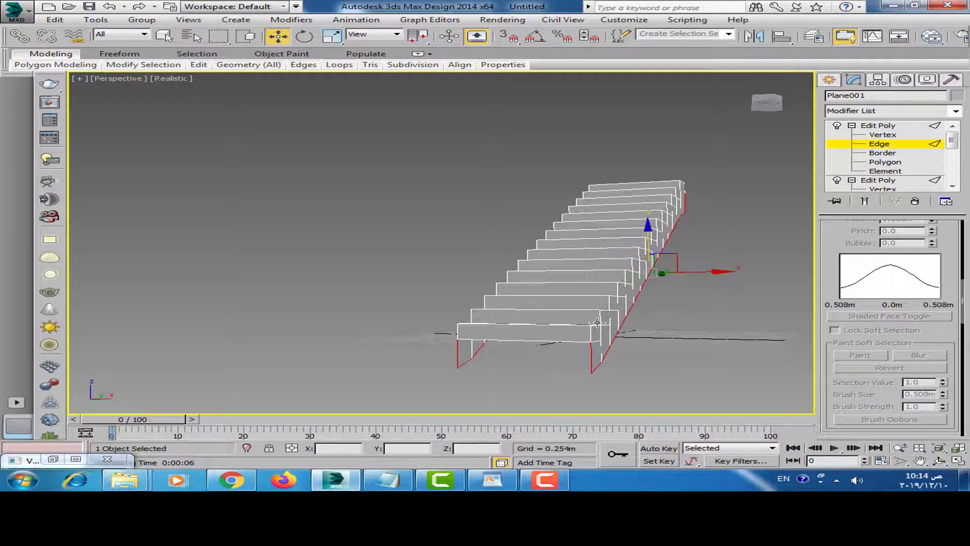
{"action": "middle_click_drag", "start_coordinate": [597, 322], "coordinate": [900, 317], "text": "alt"}
{"action": "scroll", "coordinate": [848, 323], "scroll_direction": "down", "scroll_amount": 1}
{"action": "scroll", "coordinate": [859, 329], "scroll_direction": "down", "scroll_amount": 5}
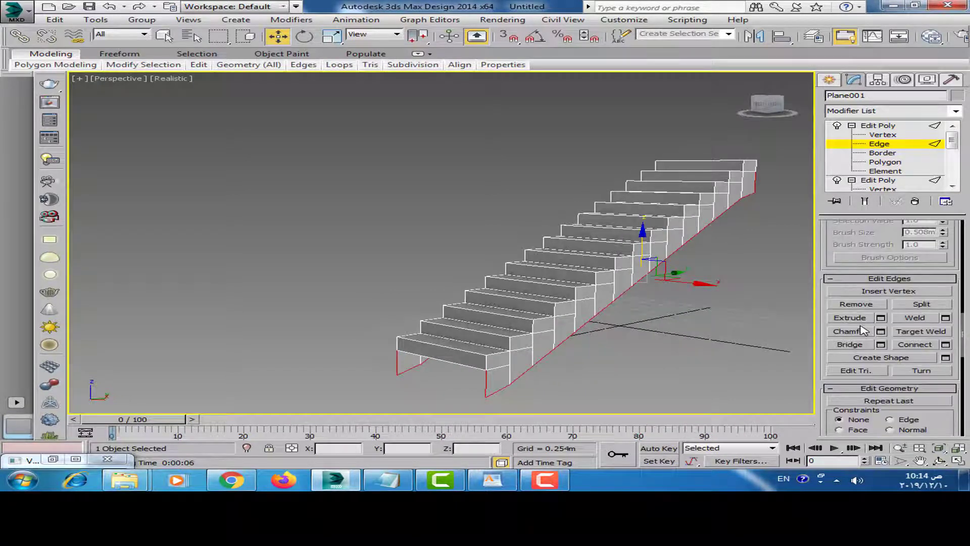
{"action": "middle_click_drag", "start_coordinate": [655, 343], "coordinate": [589, 335], "text": "alt"}
{"action": "scroll", "coordinate": [589, 336], "scroll_direction": "up", "scroll_amount": 3}
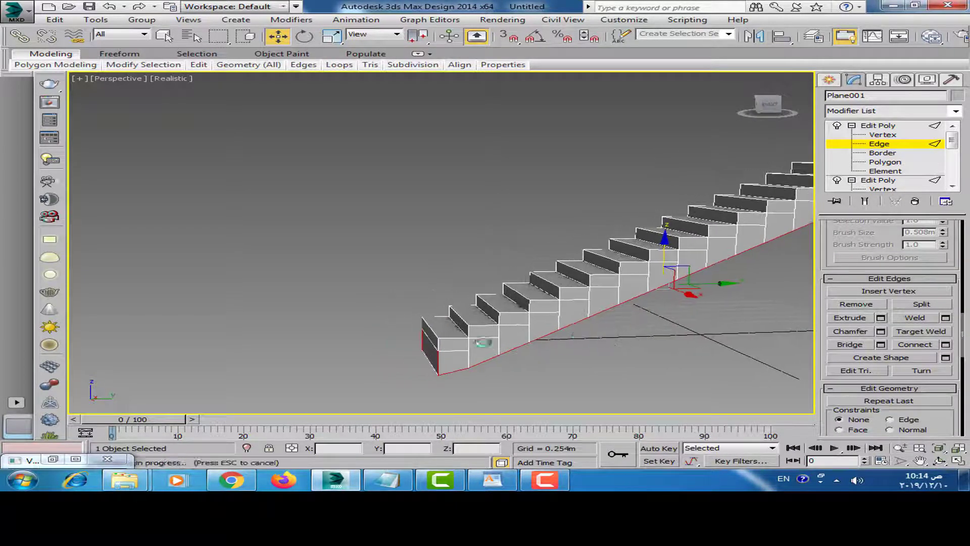
{"action": "scroll", "coordinate": [472, 335], "scroll_direction": "up", "scroll_amount": 3}
{"action": "scroll", "coordinate": [456, 350], "scroll_direction": "up", "scroll_amount": 2}
{"action": "scroll", "coordinate": [471, 335], "scroll_direction": "up", "scroll_amount": 3}
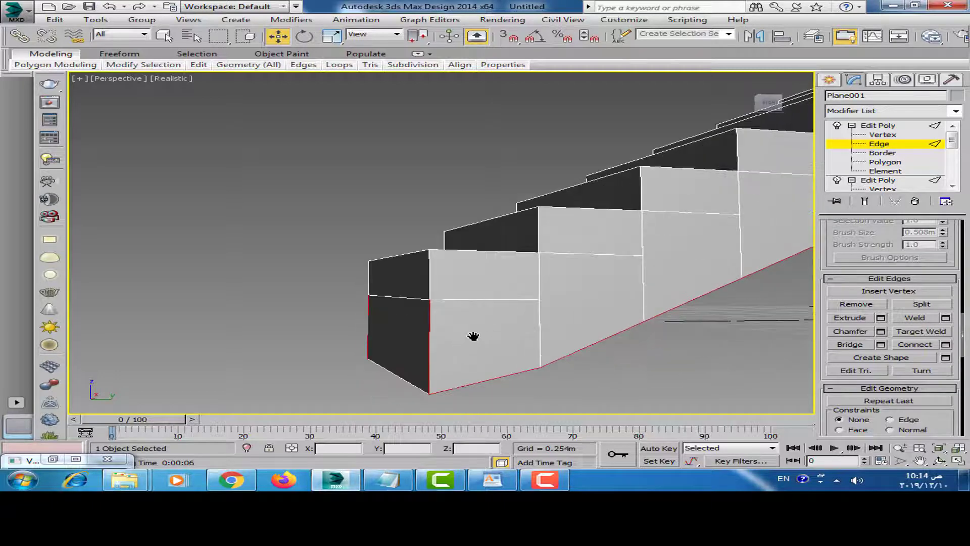
Reselect the stair object, viewing its underside, and bring up the Modifier List
{"action": "left_click", "coordinate": [569, 143]}
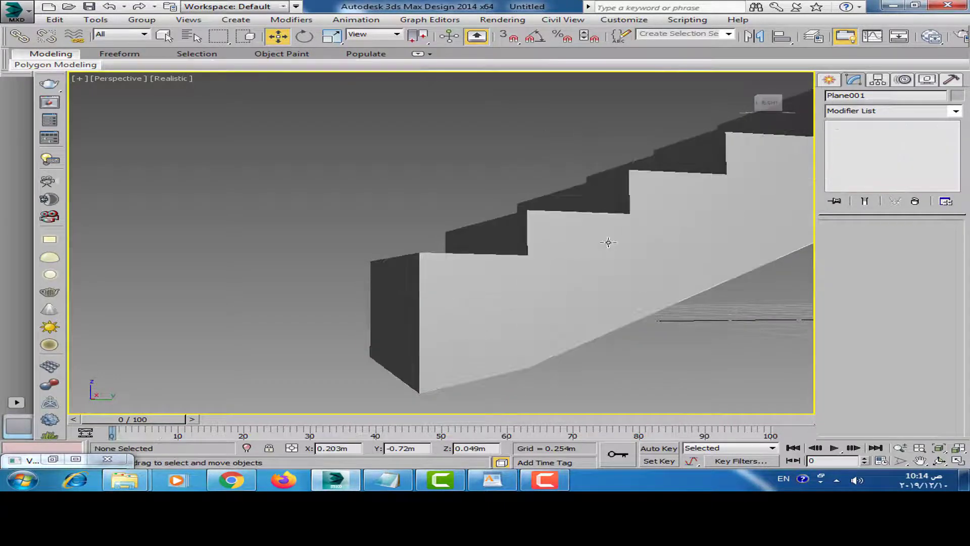
{"action": "mouse_move", "coordinate": [605, 238]}
{"action": "middle_mouse_down"}
{"action": "mouse_move", "coordinate": [558, 216]}
{"action": "mouse_move", "coordinate": [596, 309]}
{"action": "mouse_move", "coordinate": [674, 327]}
{"action": "mouse_move", "coordinate": [908, 185]}
{"action": "middle_mouse_up"}
{"action": "scroll", "coordinate": [596, 309], "scroll_direction": "down", "scroll_amount": 5}
{"action": "scroll", "coordinate": [669, 273], "scroll_direction": "up", "scroll_amount": 4}
{"action": "left_click", "coordinate": [682, 302]}
{"action": "left_click", "coordinate": [955, 111]}
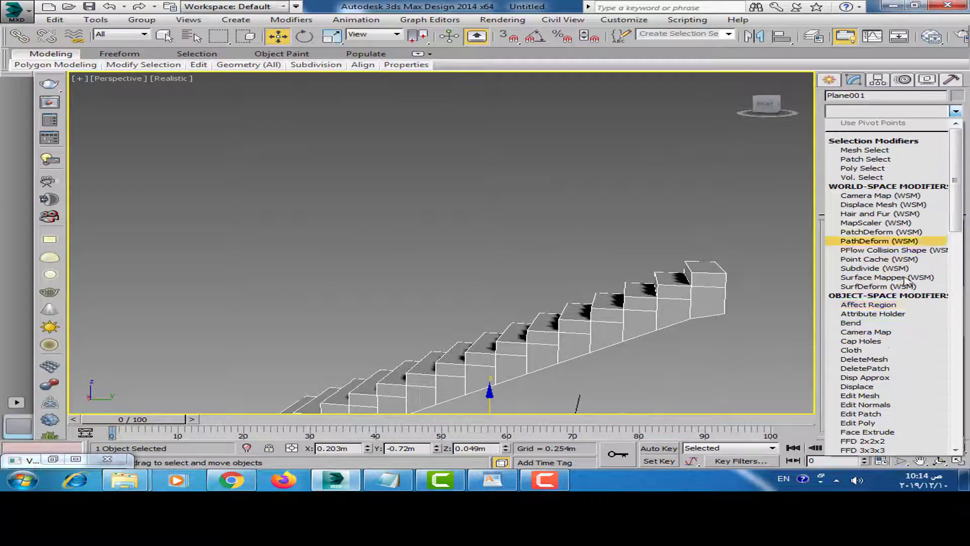
Add an Edit Poly modifier, select the whole stair element and clear all its smoothing groups
{"action": "left_click", "coordinate": [857, 422]}
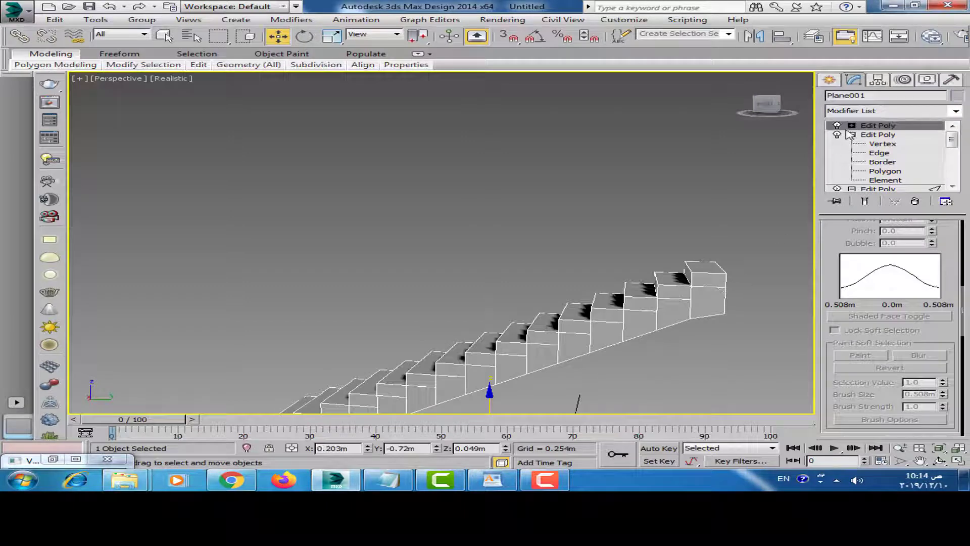
{"action": "left_click", "coordinate": [884, 171]}
{"action": "left_click", "coordinate": [506, 353]}
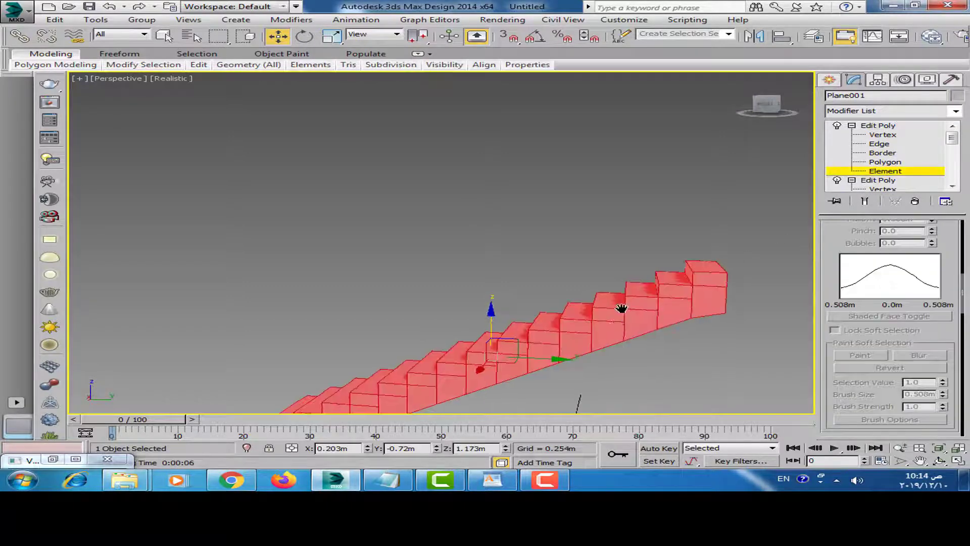
{"action": "middle_click_drag", "start_coordinate": [505, 354], "coordinate": [814, 316], "text": "alt"}
{"action": "scroll", "coordinate": [859, 343], "scroll_direction": "down", "scroll_amount": 3}
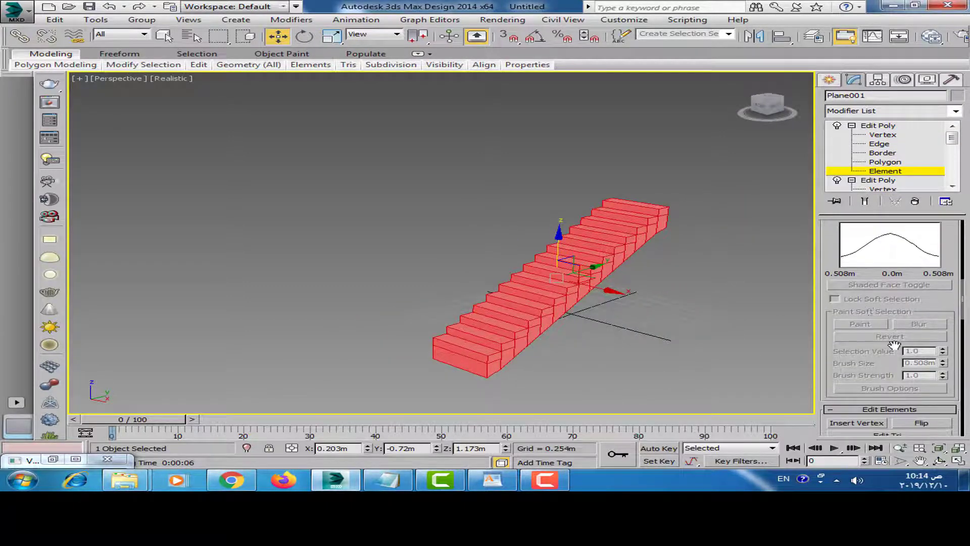
{"action": "scroll", "coordinate": [869, 341], "scroll_direction": "down", "scroll_amount": 3}
{"action": "scroll", "coordinate": [883, 340], "scroll_direction": "down", "scroll_amount": 3}
{"action": "scroll", "coordinate": [901, 339], "scroll_direction": "down", "scroll_amount": 3}
{"action": "scroll", "coordinate": [903, 341], "scroll_direction": "down", "scroll_amount": 3}
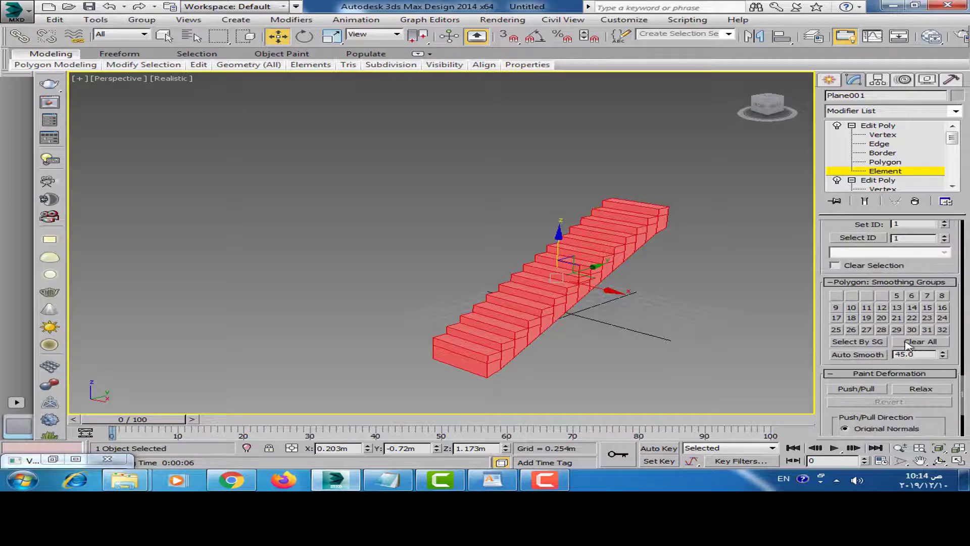
{"action": "left_click", "coordinate": [917, 343]}
Deselect the stair and orbit out to view the whole faceted staircase
{"action": "middle_click_drag", "start_coordinate": [641, 342], "coordinate": [717, 303], "text": "alt"}
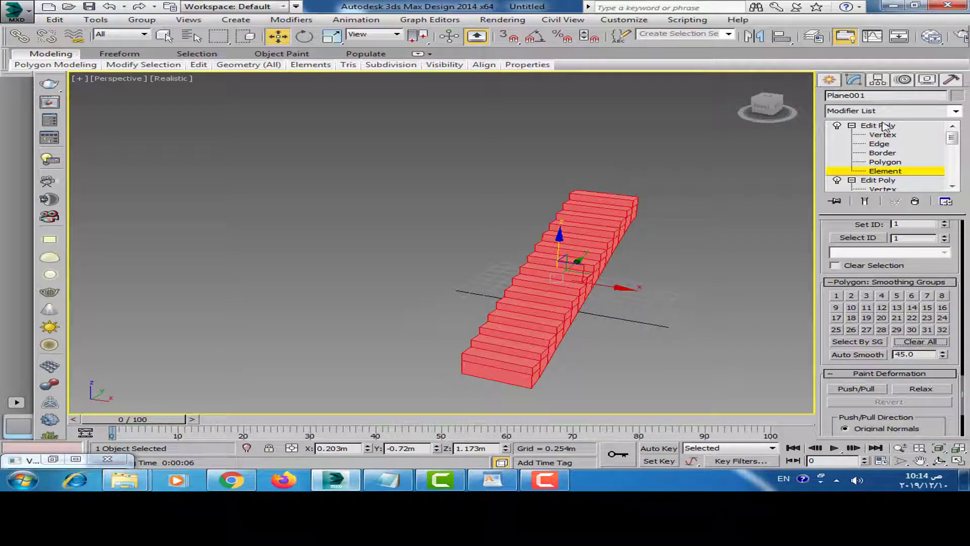
{"action": "left_click", "coordinate": [645, 301]}
{"action": "middle_click_drag", "start_coordinate": [645, 301], "coordinate": [600, 301], "text": "alt"}
{"action": "scroll", "coordinate": [545, 305], "scroll_direction": "up", "scroll_amount": 5}
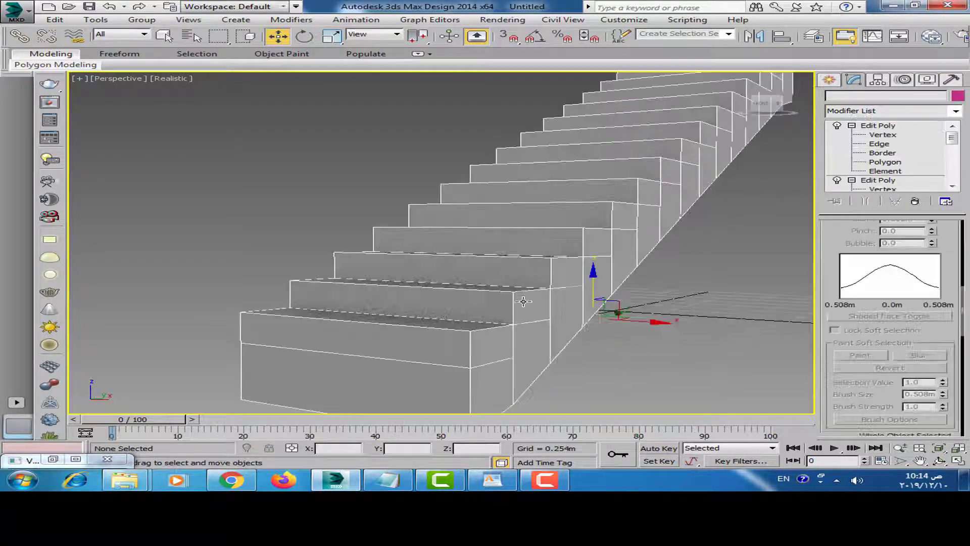
{"action": "left_click", "coordinate": [523, 301]}
{"action": "mouse_move", "coordinate": [143, 65]}
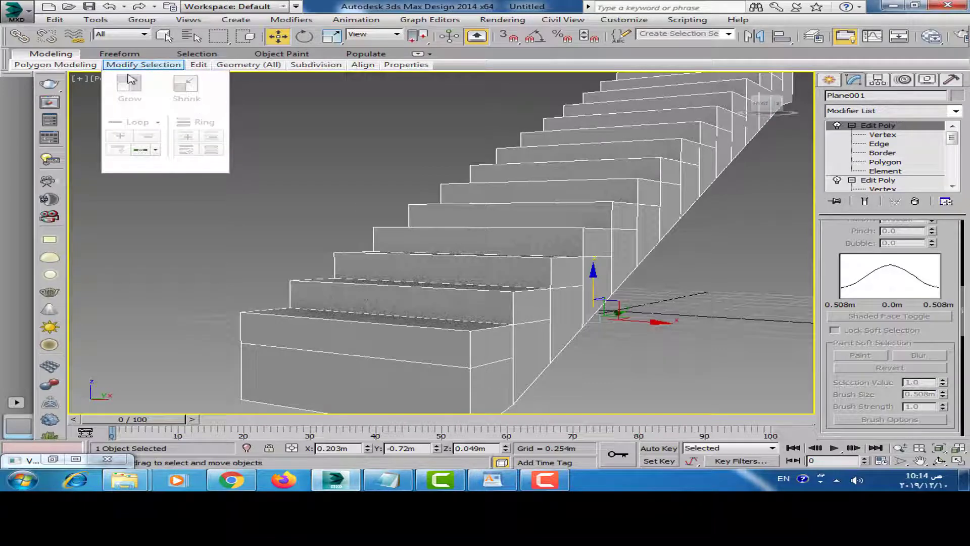
{"action": "left_click", "coordinate": [282, 175]}
{"action": "scroll", "coordinate": [315, 180], "scroll_direction": "down", "scroll_amount": 5}
{"action": "middle_click_drag", "start_coordinate": [315, 180], "coordinate": [290, 187], "text": "alt"}
{"action": "left_click", "coordinate": [177, 80]}
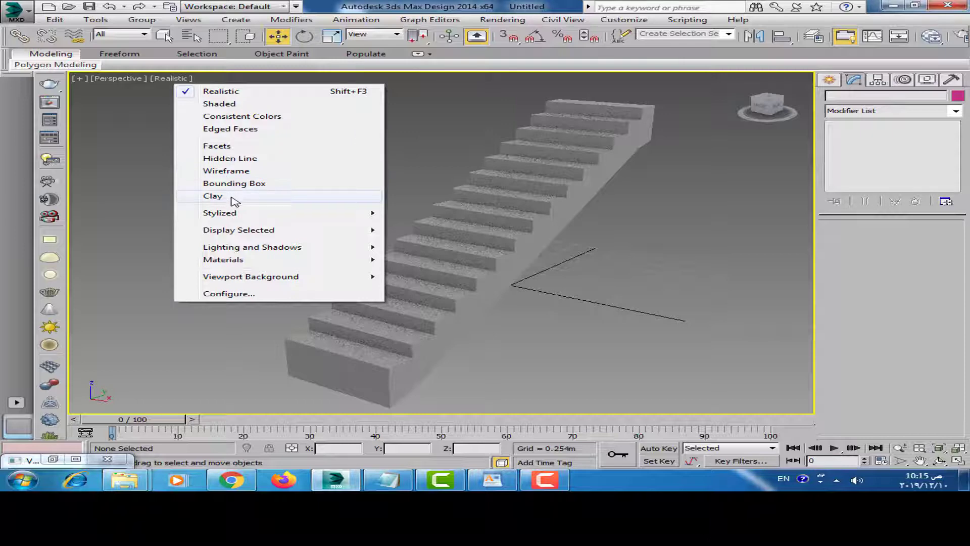
Set the viewport shading to Clay, then to Shaded
{"action": "left_click", "coordinate": [234, 200]}
{"action": "left_click", "coordinate": [164, 79]}
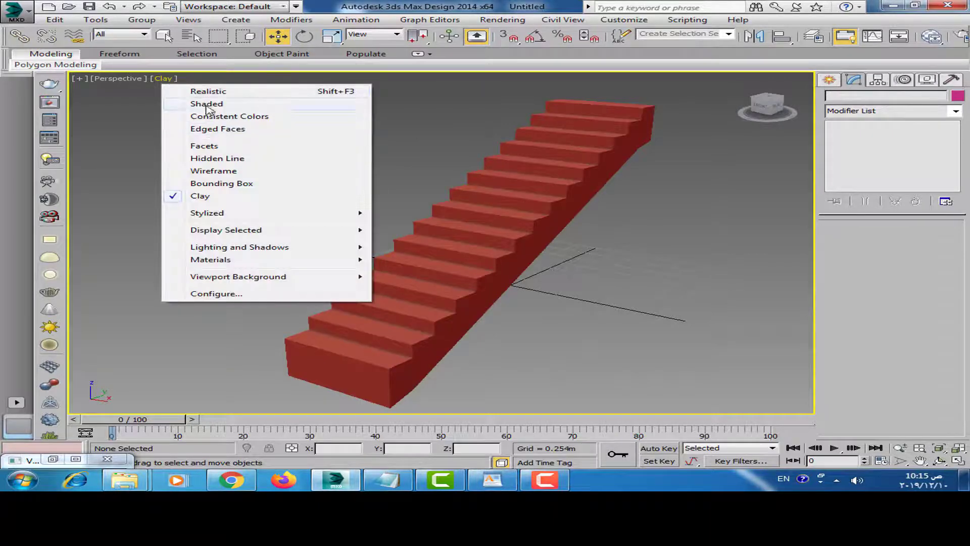
{"action": "left_click", "coordinate": [207, 105]}
{"action": "middle_click_drag", "start_coordinate": [454, 189], "coordinate": [530, 169], "text": "alt"}
{"action": "scroll", "coordinate": [413, 223], "scroll_direction": "up", "scroll_amount": 5}
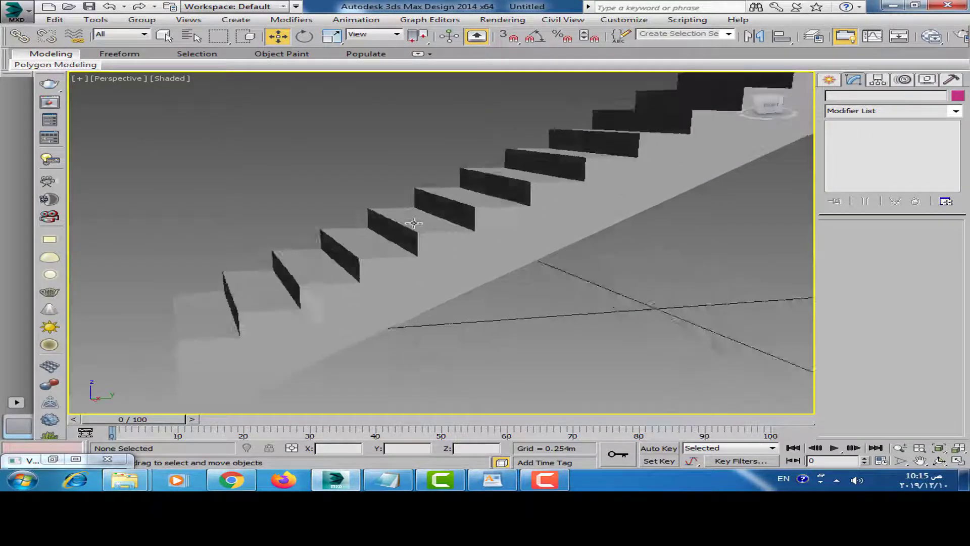
{"action": "scroll", "coordinate": [413, 222], "scroll_direction": "down", "scroll_amount": 5}
{"action": "middle_click_drag", "start_coordinate": [335, 249], "coordinate": [425, 231], "text": "alt"}
Select the staircase and move it left along X to -3.123m
{"action": "left_click", "coordinate": [424, 231]}
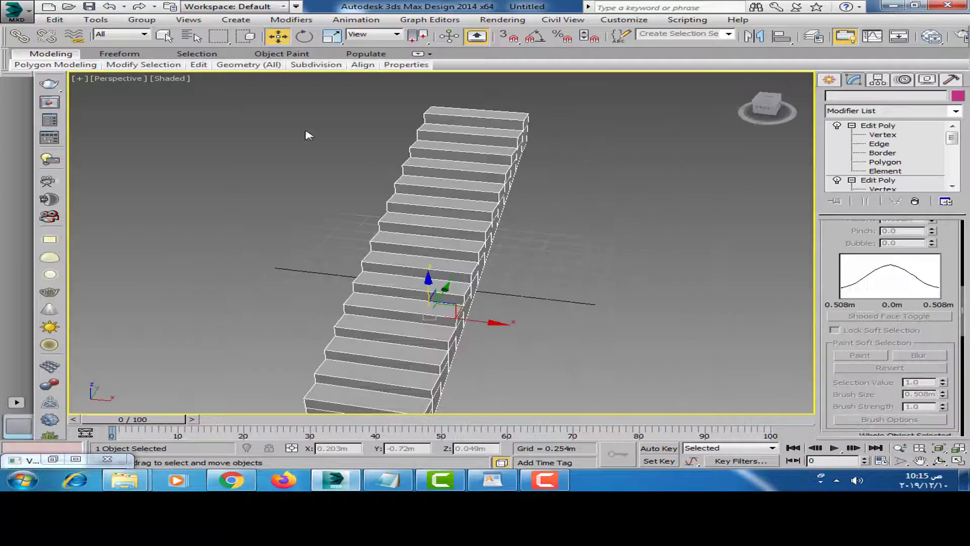
{"action": "middle_click_drag", "start_coordinate": [357, 234], "coordinate": [364, 227]}
{"action": "scroll", "coordinate": [474, 281], "scroll_direction": "down", "scroll_amount": 3}
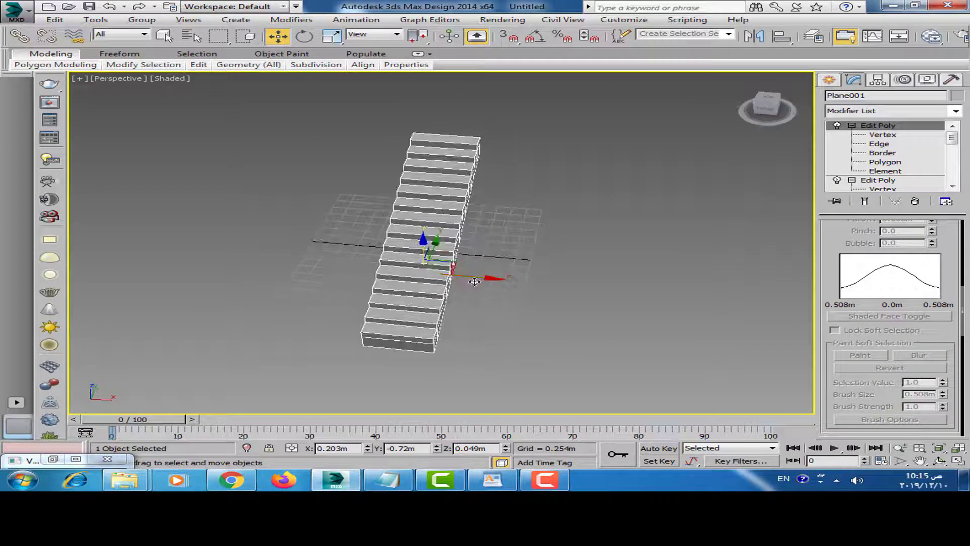
{"action": "left_click_drag", "start_coordinate": [464, 277], "coordinate": [237, 253]}
Draw a long plane with 15 length segments beside the stair block, about 7.942m by 2.512m
{"action": "left_click", "coordinate": [829, 79]}
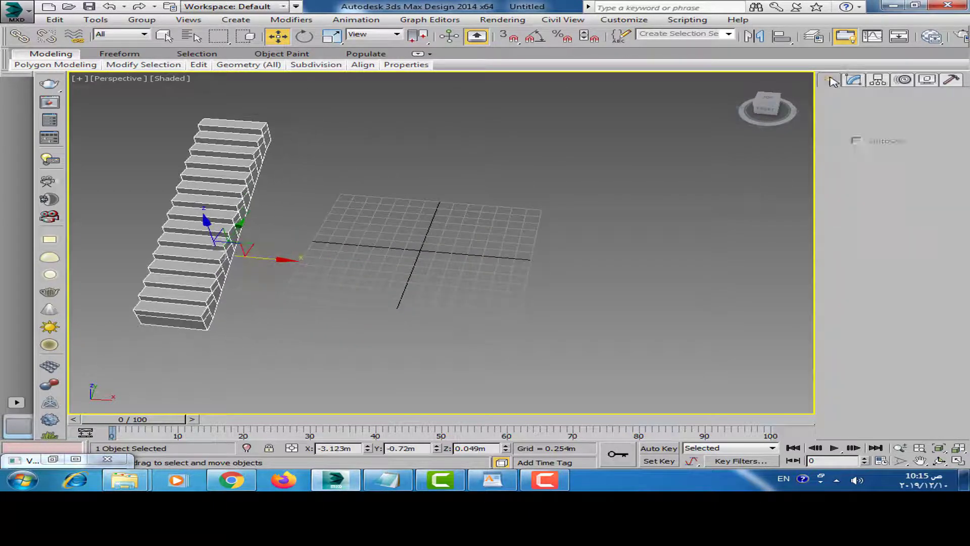
{"action": "left_click", "coordinate": [909, 202]}
{"action": "mouse_move", "coordinate": [461, 227]}
{"action": "middle_mouse_down", "text": "alt"}
{"action": "mouse_move", "coordinate": [448, 260]}
{"action": "mouse_move", "coordinate": [434, 249]}
{"action": "middle_mouse_up", "text": "alt"}
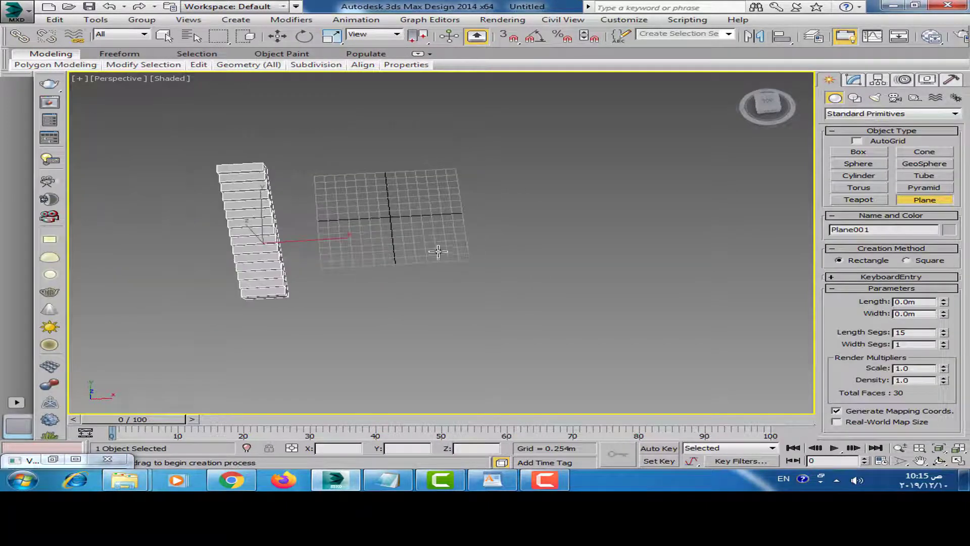
{"action": "left_click_drag", "start_coordinate": [395, 178], "coordinate": [517, 403]}
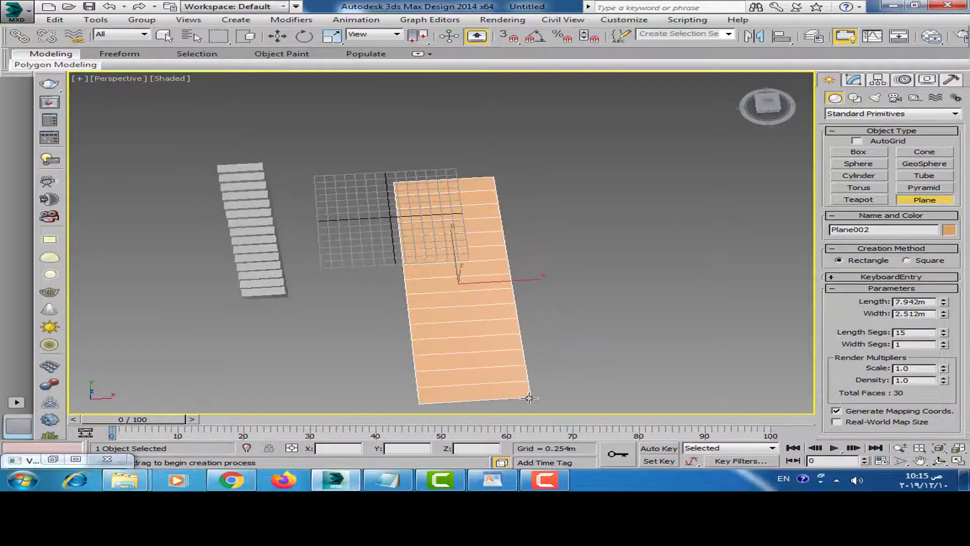
{"action": "key", "text": "w"}
{"action": "left_click", "coordinate": [541, 275]}
{"action": "left_click", "coordinate": [424, 274]}
{"action": "mouse_move", "coordinate": [424, 275]}
{"action": "middle_mouse_down", "text": "alt"}
{"action": "mouse_move", "coordinate": [455, 242]}
{"action": "mouse_move", "coordinate": [461, 260]}
{"action": "mouse_move", "coordinate": [625, 234]}
{"action": "mouse_move", "coordinate": [541, 259]}
{"action": "mouse_move", "coordinate": [596, 256]}
{"action": "middle_mouse_up", "text": "alt"}
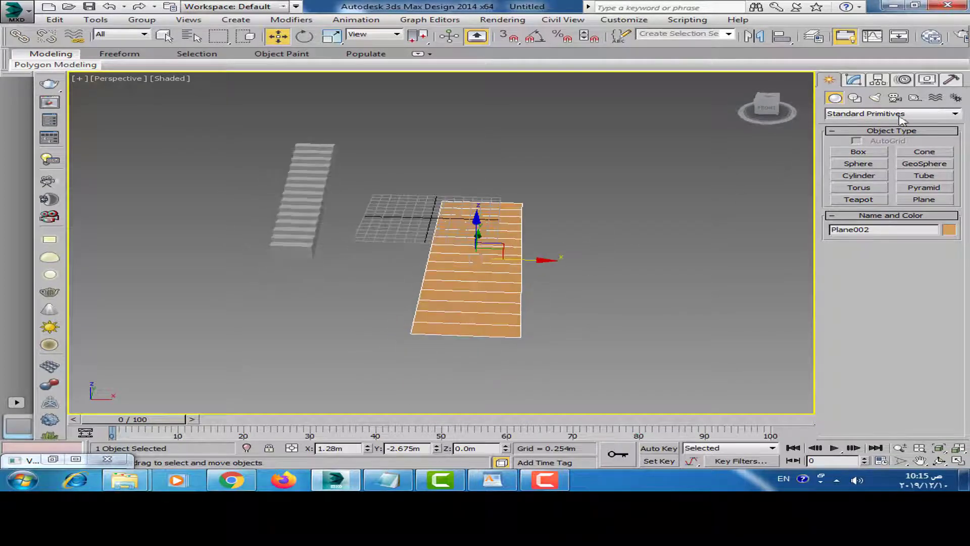
Open the plane's Modifier List and browse to the FFD modifiers
{"action": "left_click", "coordinate": [854, 81]}
{"action": "left_click", "coordinate": [954, 111]}
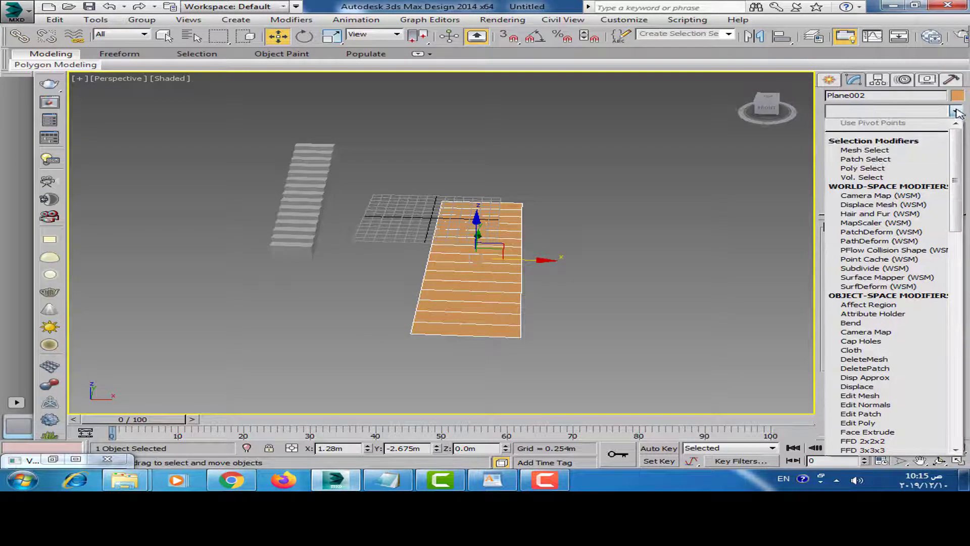
{"action": "left_click_drag", "start_coordinate": [959, 165], "coordinate": [959, 352]}
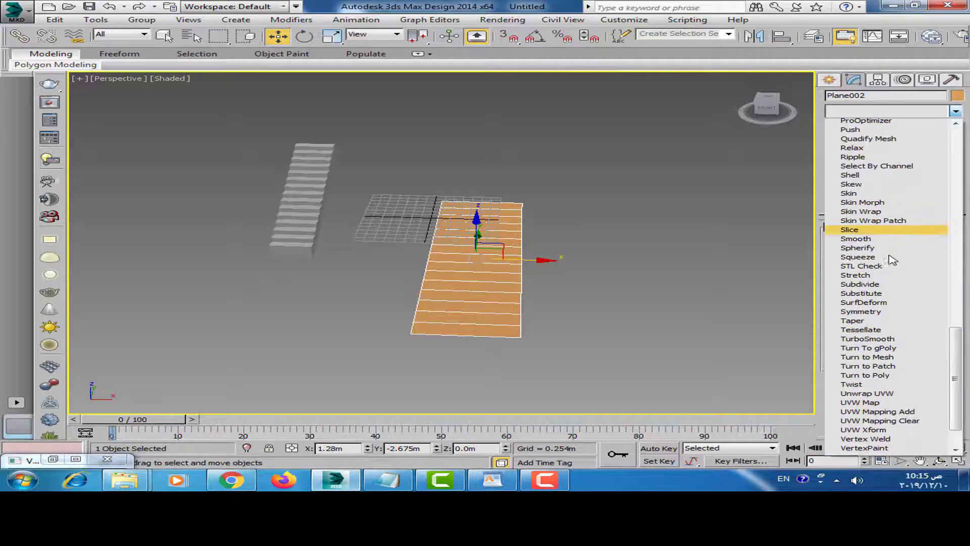
{"action": "scroll", "coordinate": [903, 256], "scroll_direction": "up", "scroll_amount": 5}
{"action": "scroll", "coordinate": [894, 192], "scroll_direction": "up", "scroll_amount": 4}
{"action": "scroll", "coordinate": [892, 192], "scroll_direction": "up", "scroll_amount": 3}
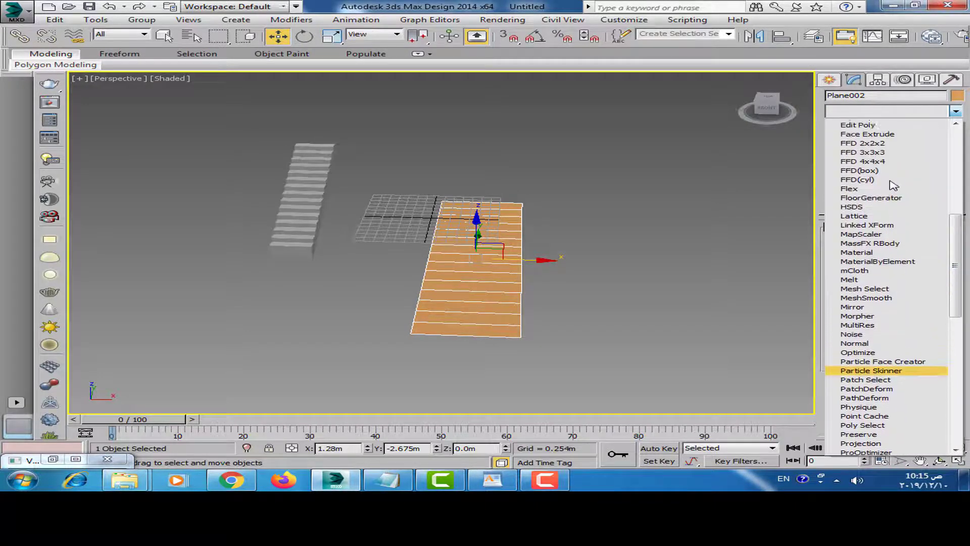
{"action": "scroll", "coordinate": [890, 195], "scroll_direction": "up", "scroll_amount": 1}
Bend the plane into a wide arc by moving and scaling FFD 3x3x3 control points
{"action": "left_click", "coordinate": [889, 184]}
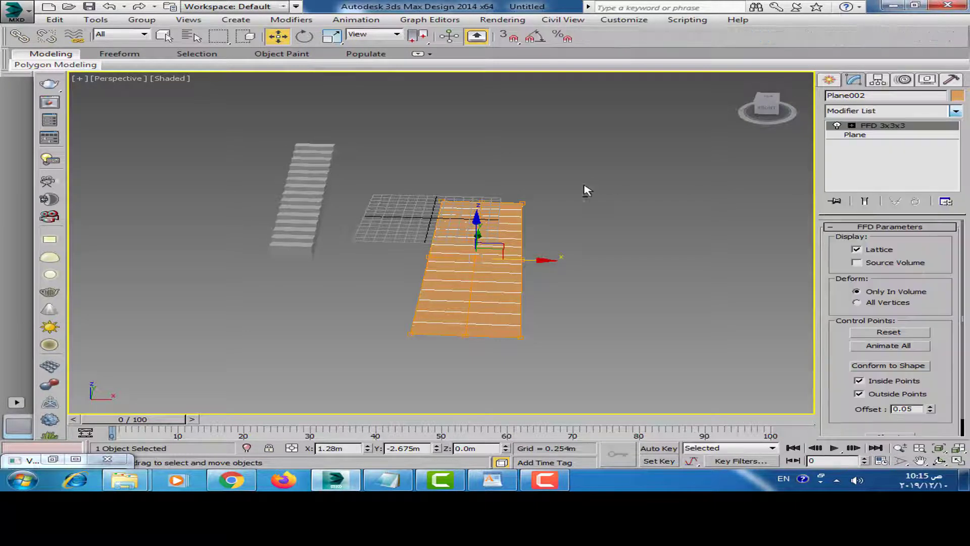
{"action": "left_click", "coordinate": [859, 134]}
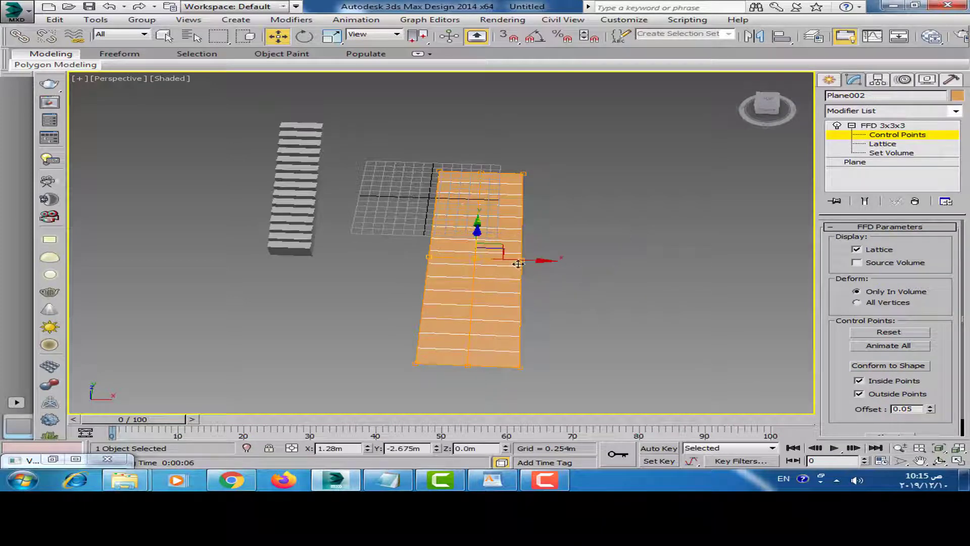
{"action": "left_click_drag", "start_coordinate": [518, 263], "coordinate": [403, 261]}
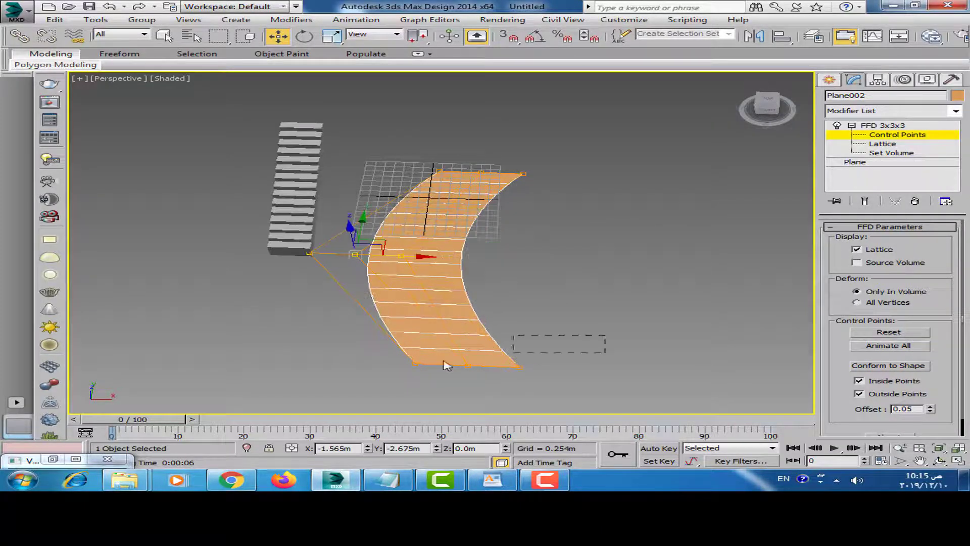
{"action": "left_click", "coordinate": [331, 37]}
{"action": "middle_click_drag", "start_coordinate": [538, 348], "coordinate": [551, 322]}
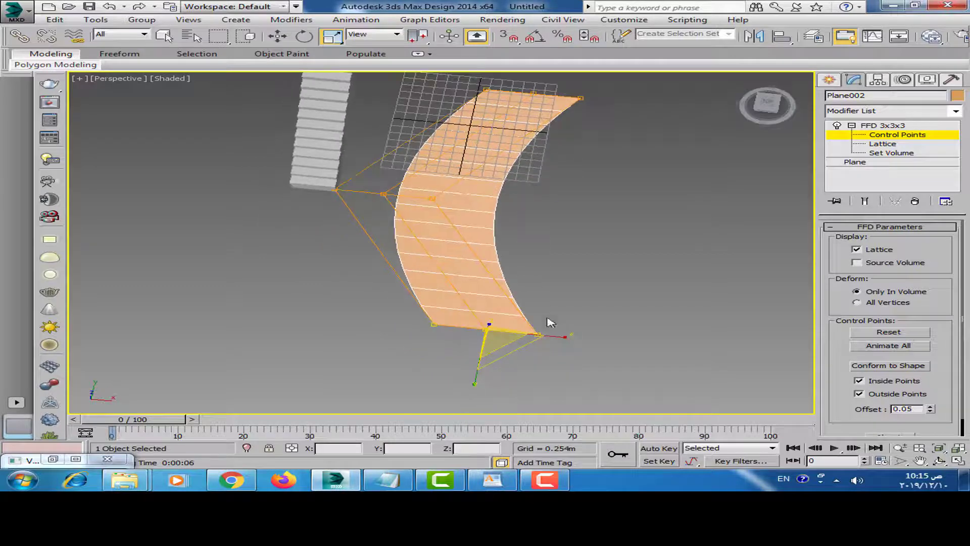
{"action": "left_click_drag", "start_coordinate": [556, 336], "coordinate": [597, 339]}
{"action": "mouse_move", "coordinate": [606, 340]}
{"action": "middle_mouse_down", "text": "alt"}
{"action": "mouse_move", "coordinate": [547, 209]}
{"action": "mouse_move", "coordinate": [562, 218]}
{"action": "middle_mouse_up", "text": "alt"}
{"action": "mouse_move", "coordinate": [555, 147]}
{"action": "left_mouse_down"}
{"action": "mouse_move", "coordinate": [580, 145]}
{"action": "mouse_move", "coordinate": [555, 145]}
{"action": "left_mouse_up"}
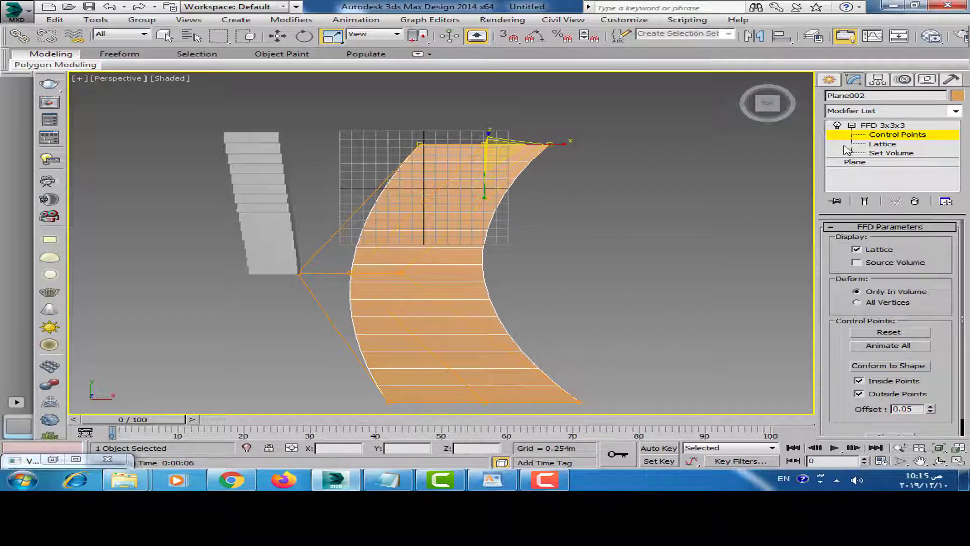
{"action": "left_click", "coordinate": [875, 126]}
Stack an Edit Poly and then an FFD 2x2x2 above the FFD 3x3x3
{"action": "left_click", "coordinate": [955, 111]}
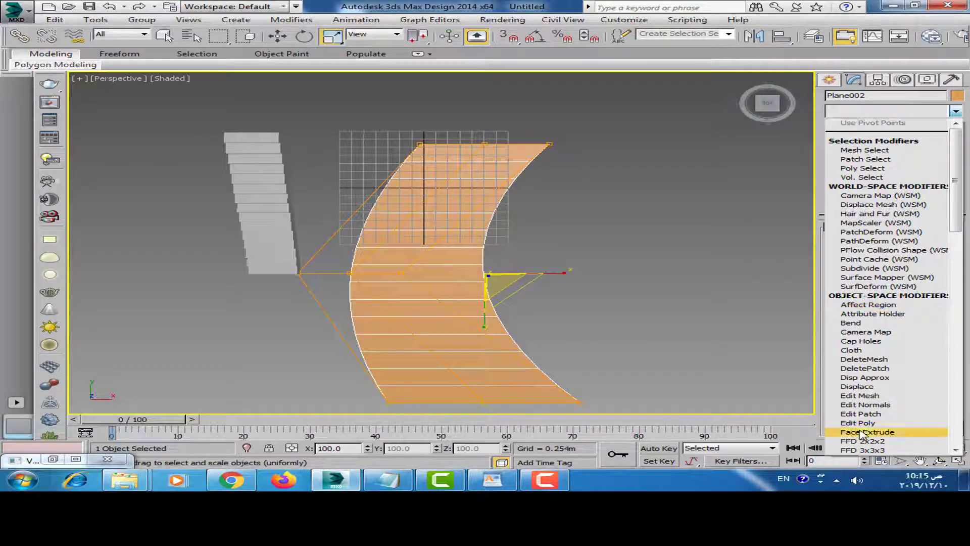
{"action": "left_click", "coordinate": [868, 423]}
{"action": "left_click", "coordinate": [955, 111]}
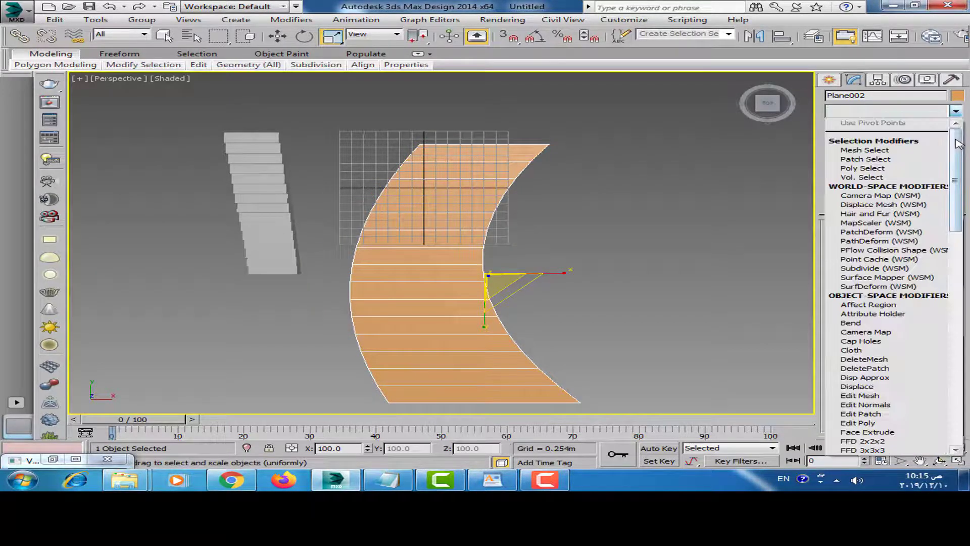
{"action": "mouse_move", "coordinate": [954, 152]}
{"action": "left_mouse_down"}
{"action": "mouse_move", "coordinate": [966, 251]}
{"action": "mouse_move", "coordinate": [966, 238]}
{"action": "left_mouse_up"}
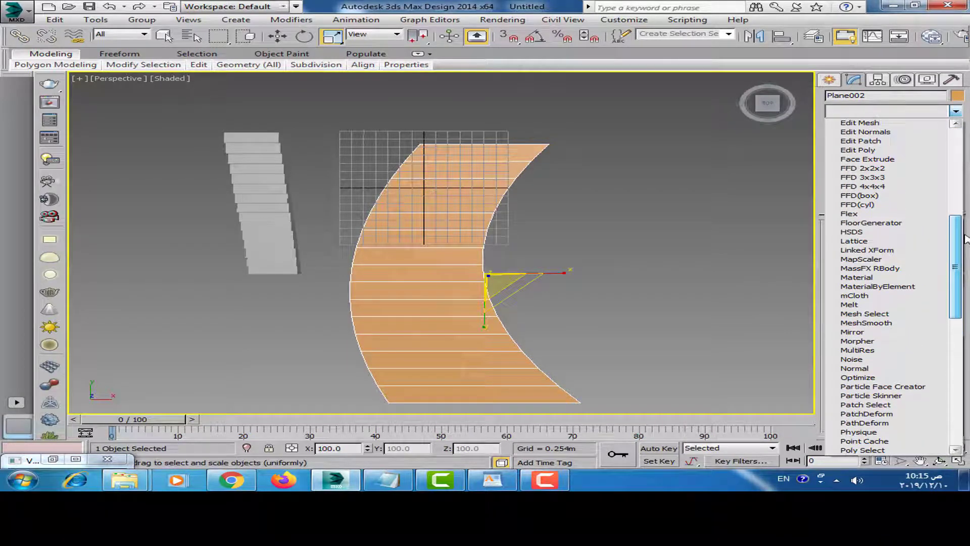
{"action": "left_click", "coordinate": [880, 169]}
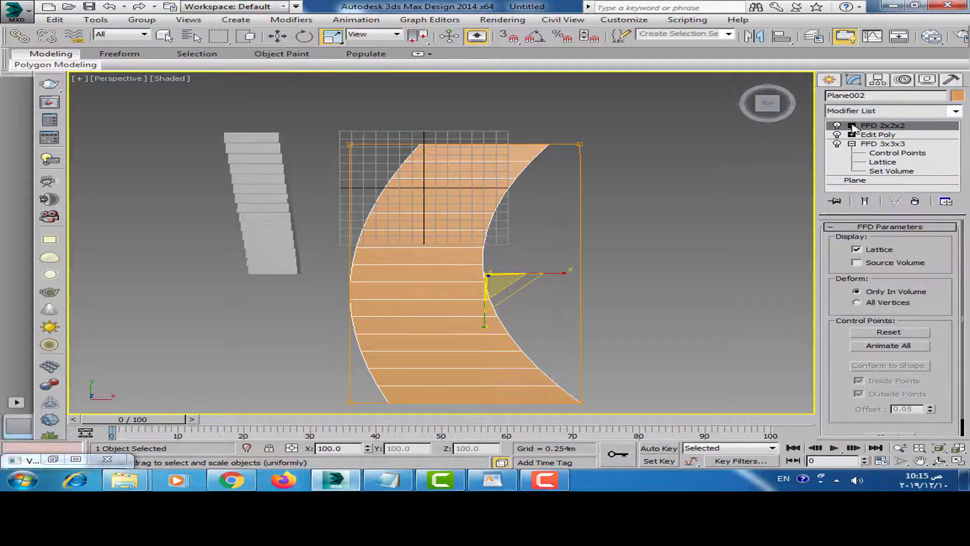
Select the FFD 2x2x2 control points at the plane's right end so the arc ramps upward
{"action": "left_click", "coordinate": [852, 126]}
{"action": "left_click", "coordinate": [897, 134]}
{"action": "middle_click_drag", "start_coordinate": [628, 210], "coordinate": [516, 169], "text": "alt"}
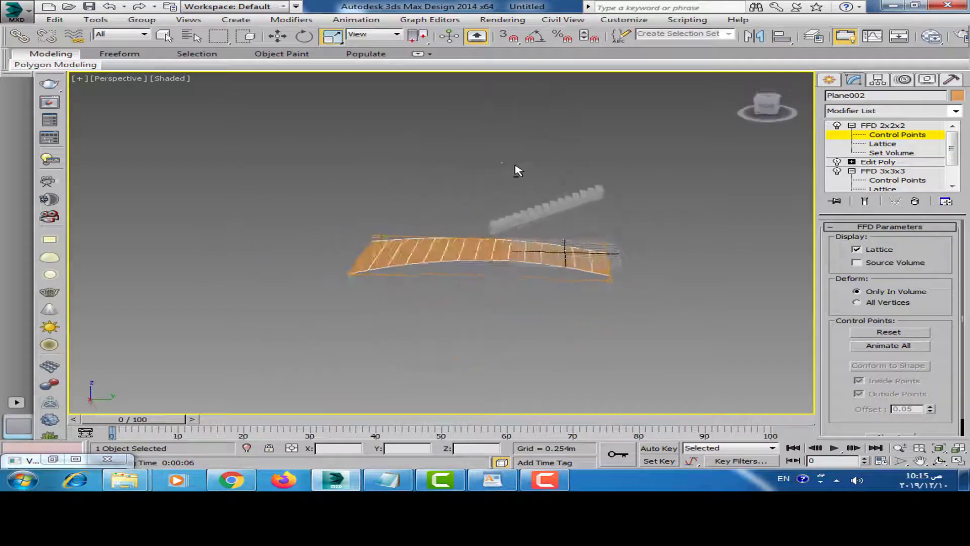
{"action": "left_click_drag", "start_coordinate": [574, 274], "coordinate": [673, 204]}
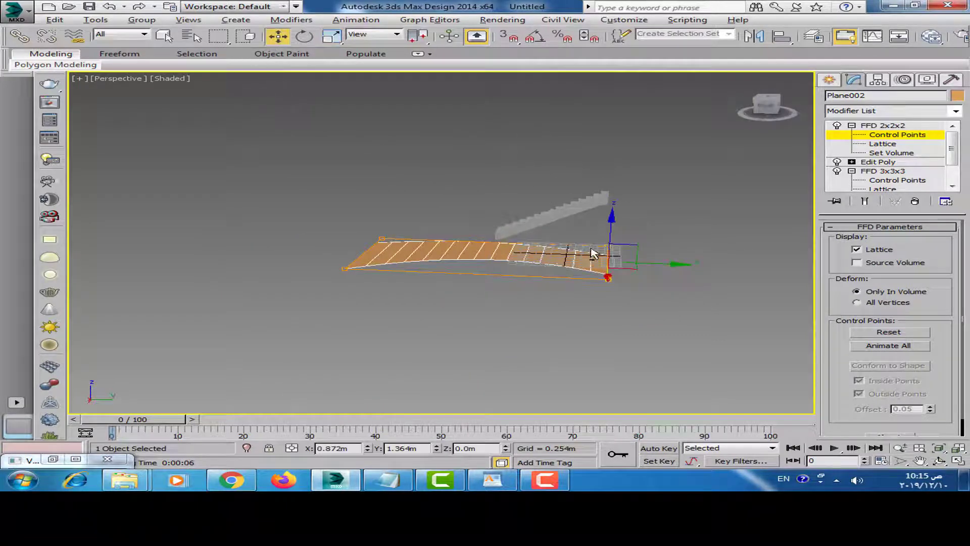
{"action": "middle_click_drag", "start_coordinate": [593, 253], "coordinate": [602, 234], "text": "alt"}
{"action": "mouse_move", "coordinate": [602, 138]}
{"action": "middle_mouse_down", "text": "alt"}
{"action": "mouse_move", "coordinate": [697, 219]}
{"action": "mouse_move", "coordinate": [662, 225]}
{"action": "middle_mouse_up", "text": "alt"}
{"action": "left_click", "coordinate": [895, 126]}
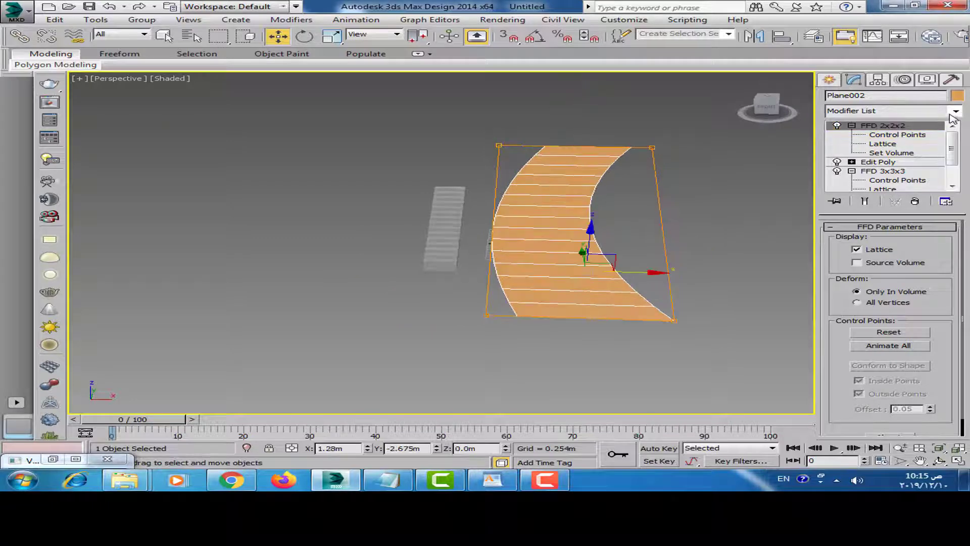
{"action": "left_click", "coordinate": [956, 111]}
Add an Edit Poly and Shift-drag the plane's top edge out into a flat landing
{"action": "left_click", "coordinate": [867, 425]}
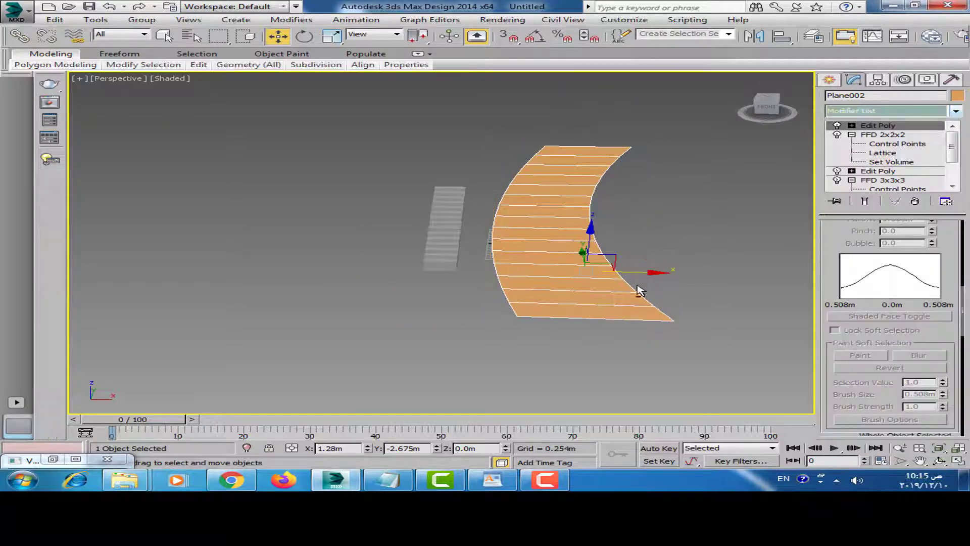
{"action": "left_click", "coordinate": [879, 144]}
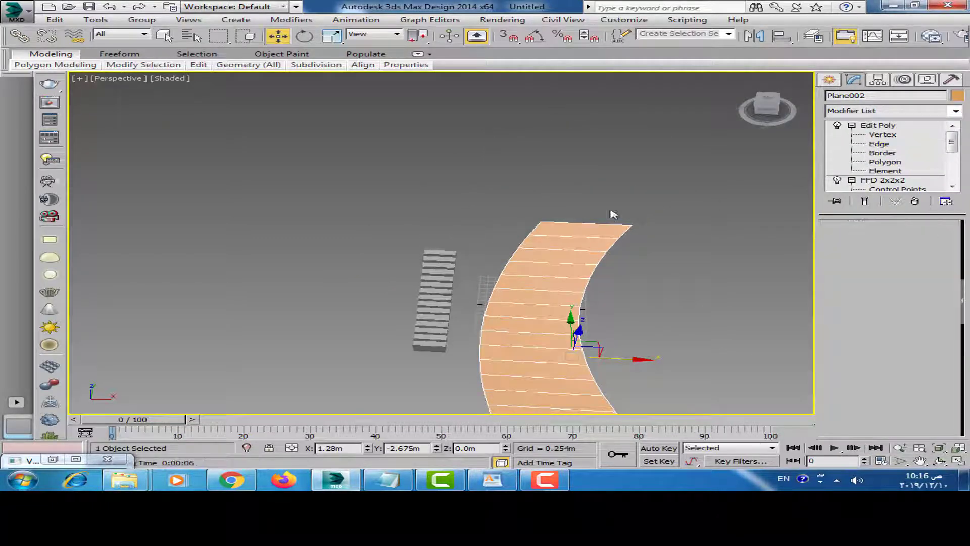
{"action": "left_click", "coordinate": [608, 224]}
{"action": "mouse_move", "coordinate": [609, 224]}
{"action": "middle_mouse_down", "text": "alt"}
{"action": "mouse_move", "coordinate": [520, 230]}
{"action": "mouse_move", "coordinate": [569, 244]}
{"action": "mouse_move", "coordinate": [535, 231]}
{"action": "middle_mouse_up", "text": "alt"}
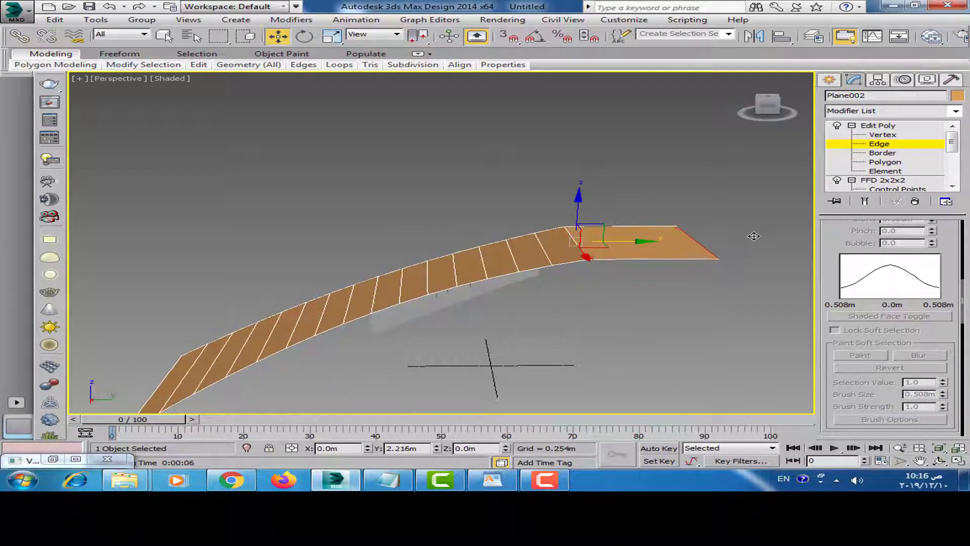
{"action": "scroll", "coordinate": [754, 236], "scroll_direction": "down", "scroll_amount": 2}
{"action": "scroll", "coordinate": [754, 236], "scroll_direction": "down", "scroll_amount": 3}
Select the whole plane element, then move to polygon level
{"action": "left_click", "coordinate": [885, 171]}
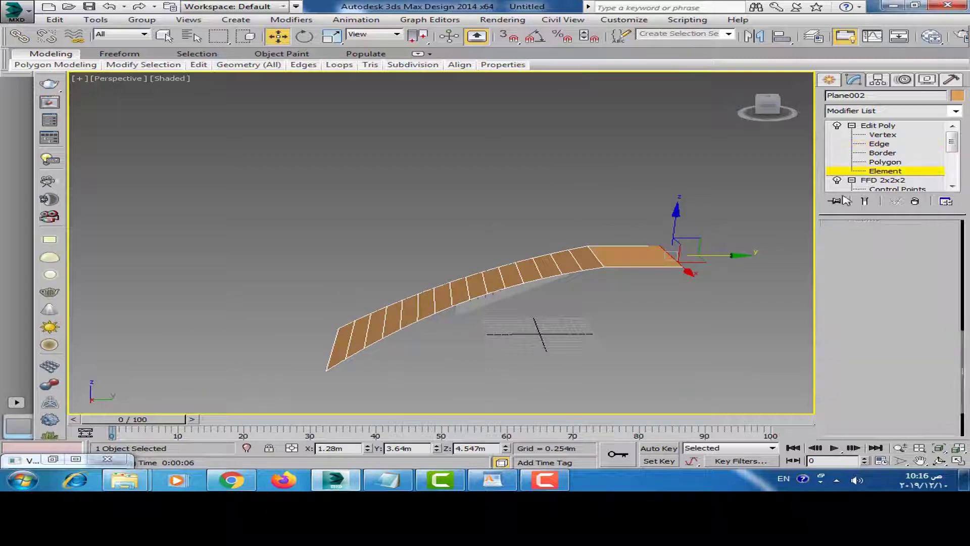
{"action": "mouse_move", "coordinate": [545, 273]}
{"action": "middle_mouse_down", "text": "alt"}
{"action": "mouse_move", "coordinate": [569, 263]}
{"action": "mouse_move", "coordinate": [605, 301]}
{"action": "middle_mouse_up", "text": "alt"}
{"action": "left_click", "coordinate": [399, 318]}
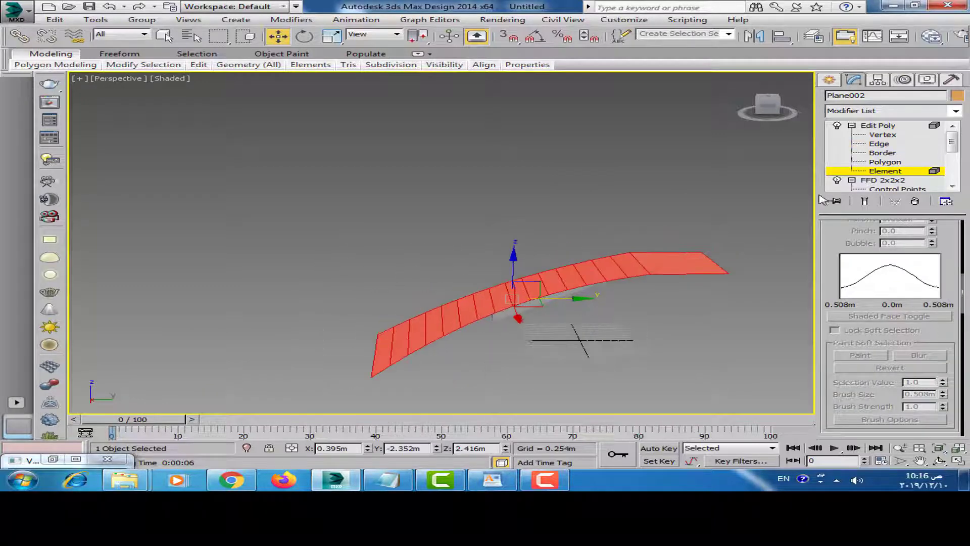
{"action": "left_click", "coordinate": [877, 163]}
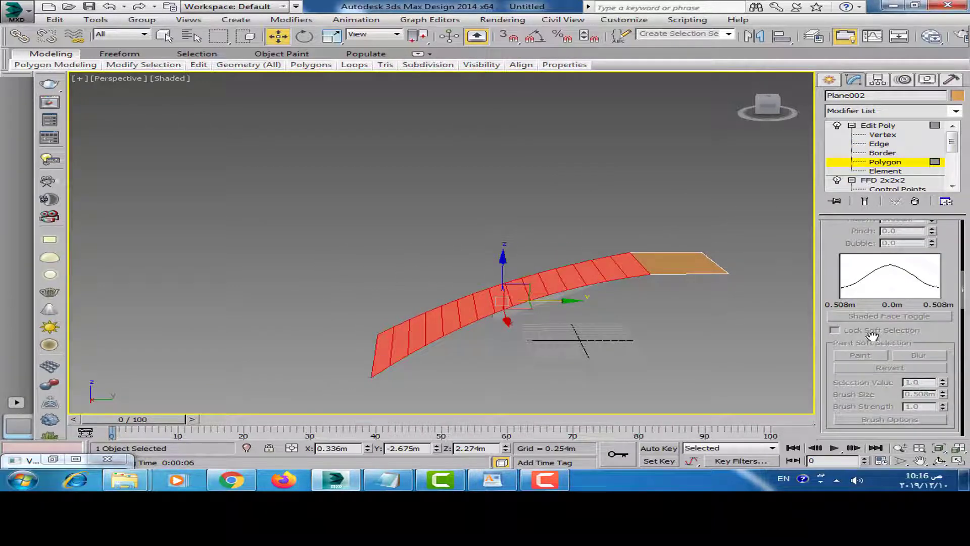
{"action": "scroll", "coordinate": [873, 334], "scroll_direction": "up", "scroll_amount": 3}
{"action": "scroll", "coordinate": [864, 329], "scroll_direction": "up", "scroll_amount": 3}
{"action": "scroll", "coordinate": [853, 324], "scroll_direction": "up", "scroll_amount": 3}
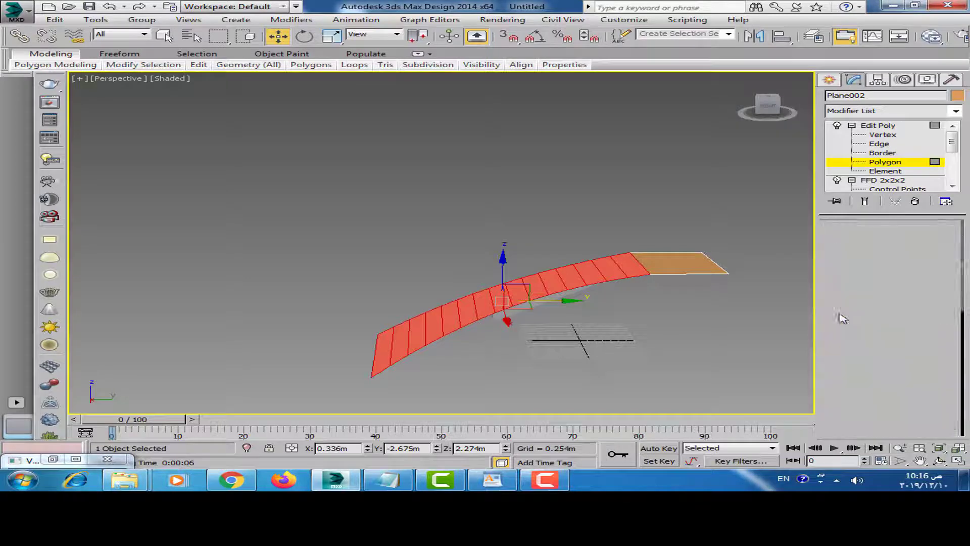
Break the sloping surface into separate tread strips with gaps between them
{"action": "key", "text": "1"}
{"action": "middle_click_drag", "start_coordinate": [788, 313], "coordinate": [721, 308], "text": "alt"}
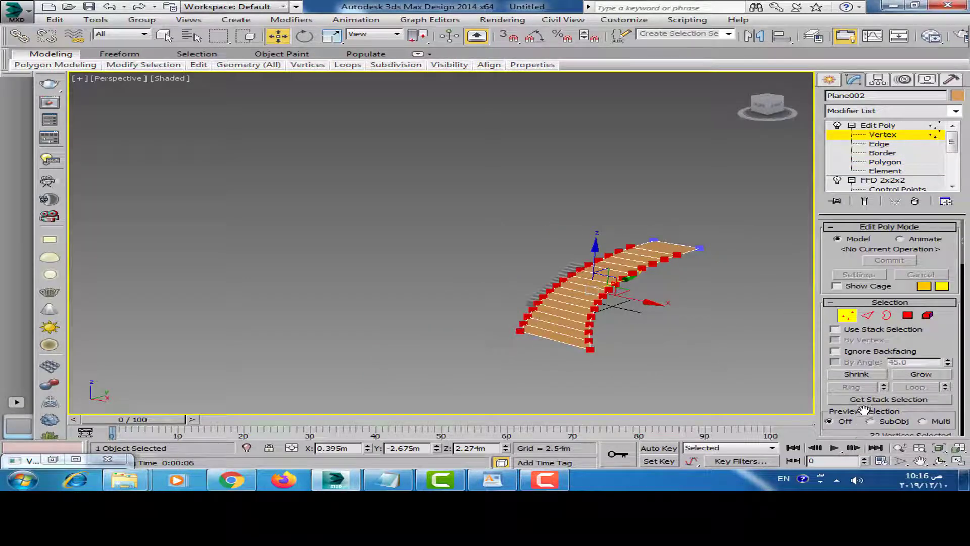
{"action": "scroll", "coordinate": [866, 406], "scroll_direction": "down", "scroll_amount": 3}
{"action": "scroll", "coordinate": [879, 401], "scroll_direction": "down", "scroll_amount": 3}
{"action": "scroll", "coordinate": [891, 394], "scroll_direction": "down", "scroll_amount": 3}
{"action": "scroll", "coordinate": [904, 389], "scroll_direction": "down", "scroll_amount": 3}
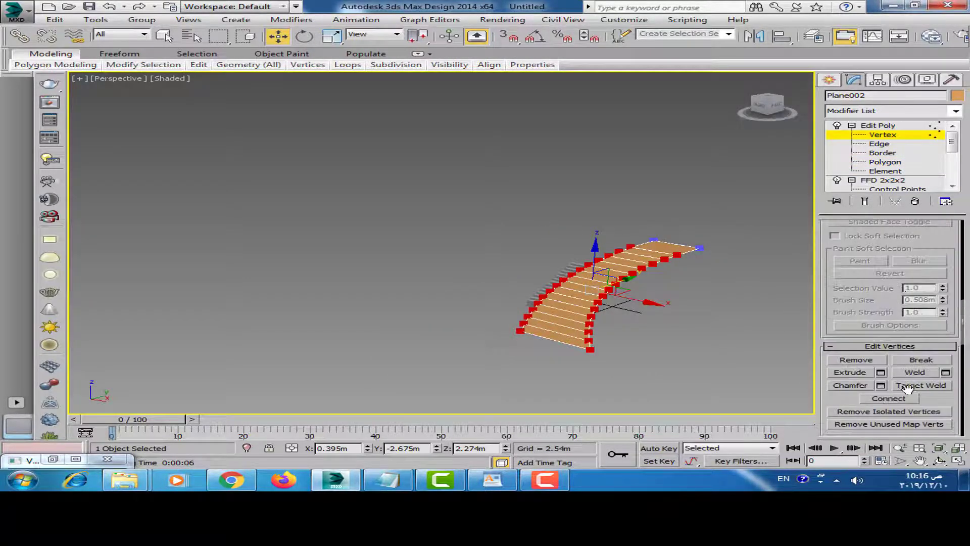
{"action": "left_click", "coordinate": [879, 173]}
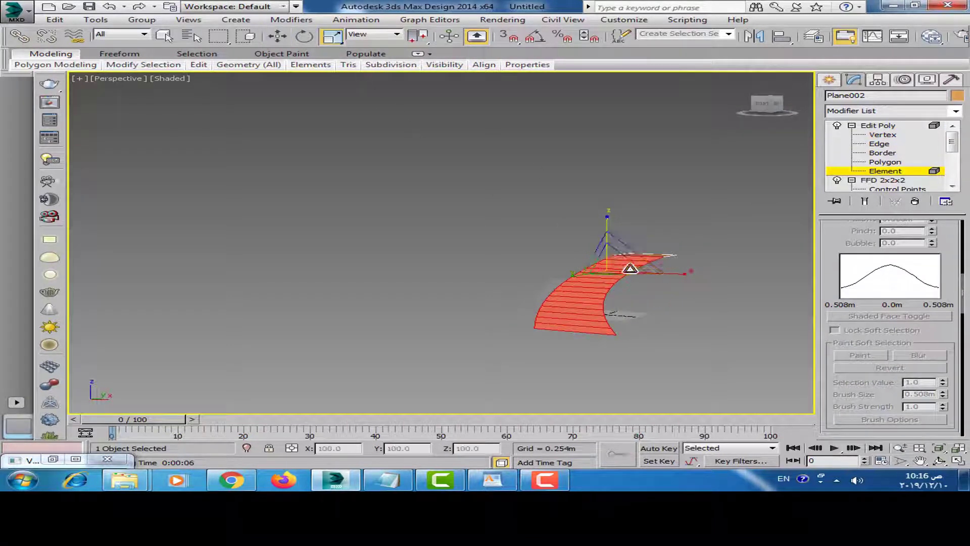
{"action": "middle_click_drag", "start_coordinate": [630, 268], "coordinate": [611, 242], "text": "alt"}
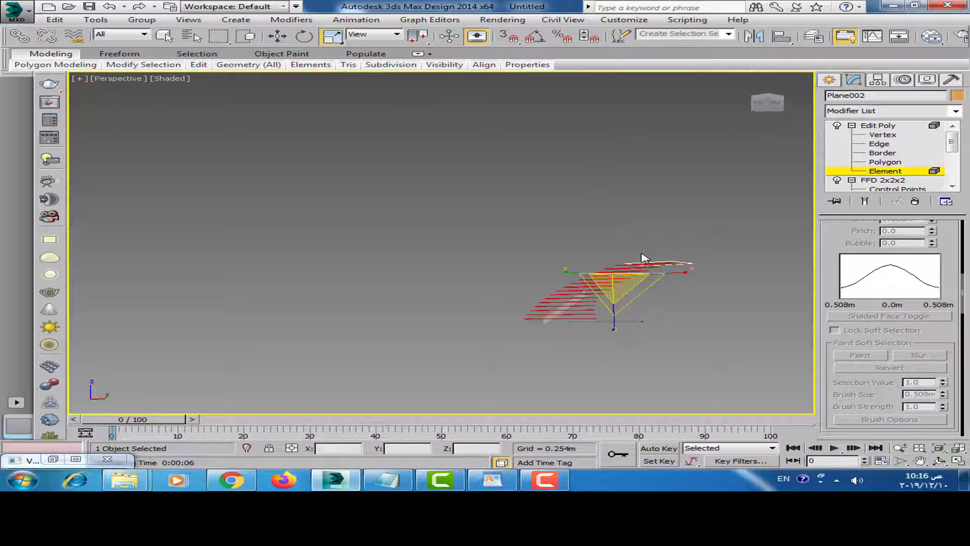
{"action": "middle_click_drag", "start_coordinate": [643, 258], "coordinate": [657, 273], "text": "alt"}
{"action": "scroll", "coordinate": [660, 277], "scroll_direction": "up", "scroll_amount": 3}
{"action": "mouse_move", "coordinate": [598, 287]}
{"action": "middle_mouse_down"}
{"action": "mouse_move", "coordinate": [592, 278]}
{"action": "mouse_move", "coordinate": [612, 293]}
{"action": "middle_mouse_up"}
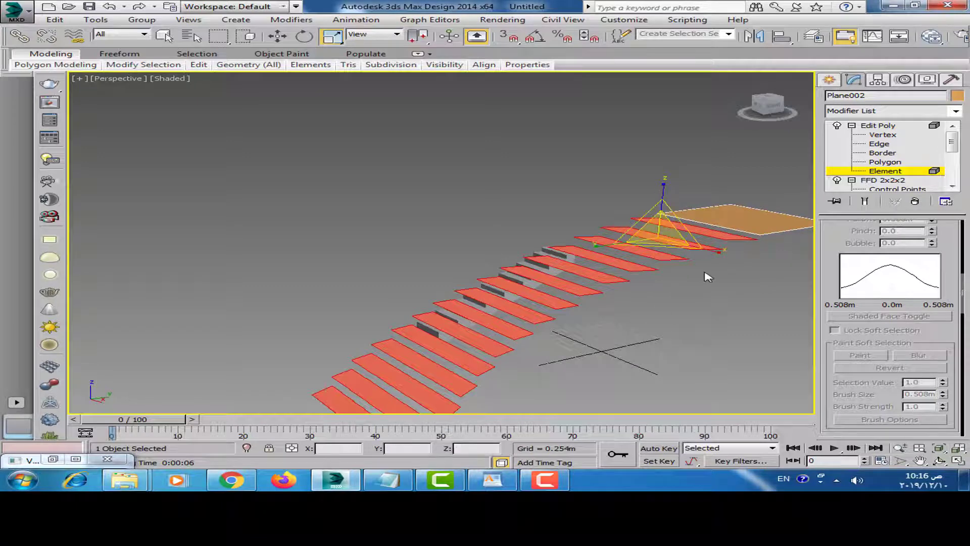
{"action": "mouse_move", "coordinate": [707, 276]}
{"action": "middle_mouse_down", "text": "alt"}
{"action": "mouse_move", "coordinate": [598, 266]}
{"action": "mouse_move", "coordinate": [677, 242]}
{"action": "mouse_move", "coordinate": [630, 263]}
{"action": "middle_mouse_up", "text": "alt"}
{"action": "left_click", "coordinate": [899, 127]}
Add a Shell modifier with an outer amount of about 0.326m to the treads
{"action": "left_click", "coordinate": [955, 111]}
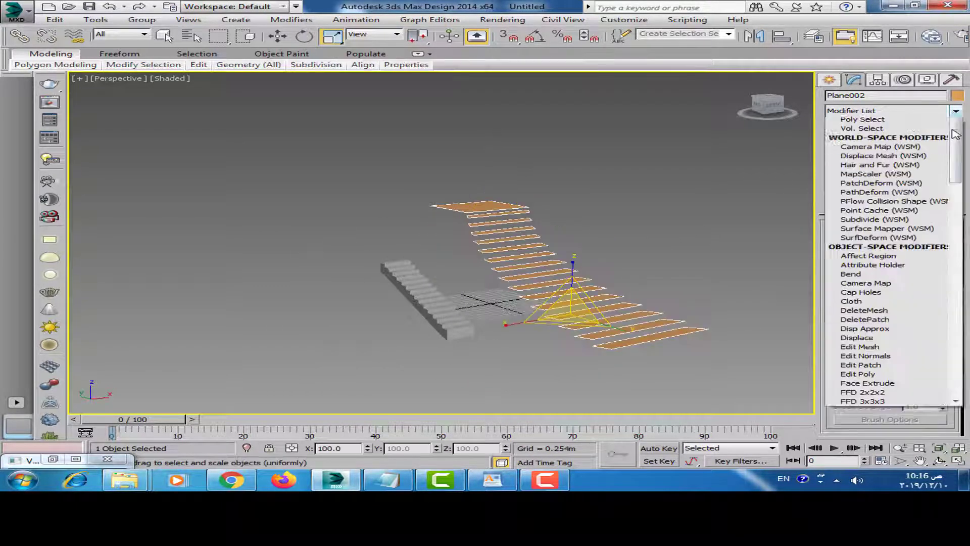
{"action": "scroll", "coordinate": [866, 202], "scroll_direction": "down", "scroll_amount": 15}
{"action": "scroll", "coordinate": [866, 202], "scroll_direction": "down", "scroll_amount": 8}
{"action": "scroll", "coordinate": [866, 202], "scroll_direction": "up", "scroll_amount": 4}
{"action": "scroll", "coordinate": [866, 202], "scroll_direction": "up", "scroll_amount": 2}
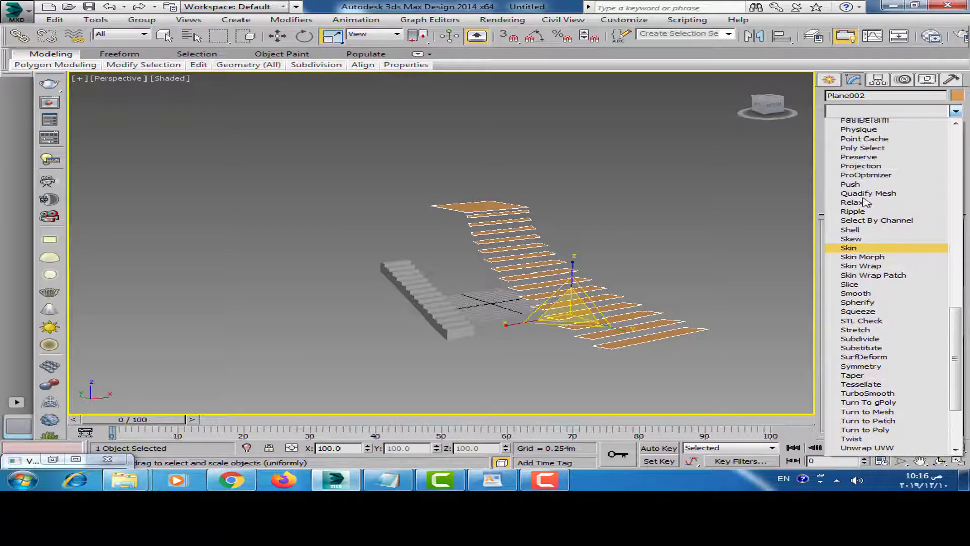
{"action": "left_click", "coordinate": [863, 233]}
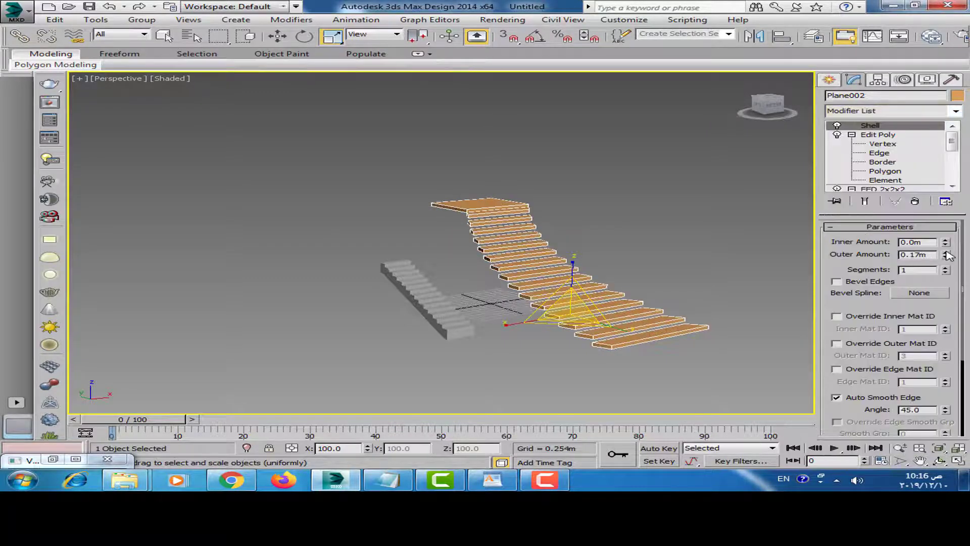
{"action": "left_click_drag", "start_coordinate": [946, 227], "coordinate": [947, 165]}
{"action": "left_click_drag", "start_coordinate": [941, 247], "coordinate": [914, 238]}
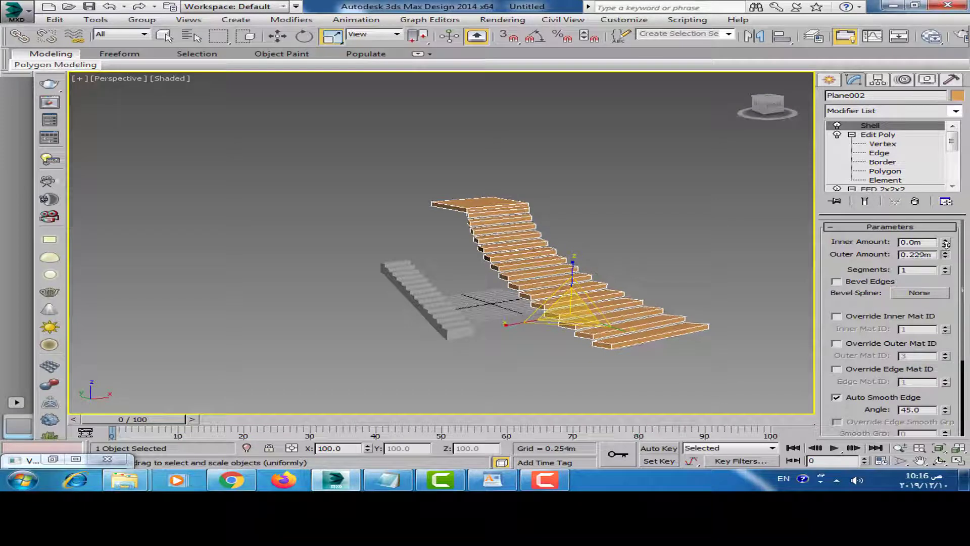
Reselect the stairs and orbit to view the thickened curved flight from the front
{"action": "left_click", "coordinate": [705, 265]}
{"action": "mouse_move", "coordinate": [704, 265]}
{"action": "middle_mouse_down", "text": "alt"}
{"action": "mouse_move", "coordinate": [575, 275]}
{"action": "mouse_move", "coordinate": [526, 251]}
{"action": "mouse_move", "coordinate": [740, 269]}
{"action": "mouse_move", "coordinate": [721, 242]}
{"action": "mouse_move", "coordinate": [658, 279]}
{"action": "mouse_move", "coordinate": [539, 279]}
{"action": "mouse_move", "coordinate": [580, 283]}
{"action": "mouse_move", "coordinate": [504, 243]}
{"action": "middle_mouse_up", "text": "alt"}
{"action": "left_click", "coordinate": [580, 283]}
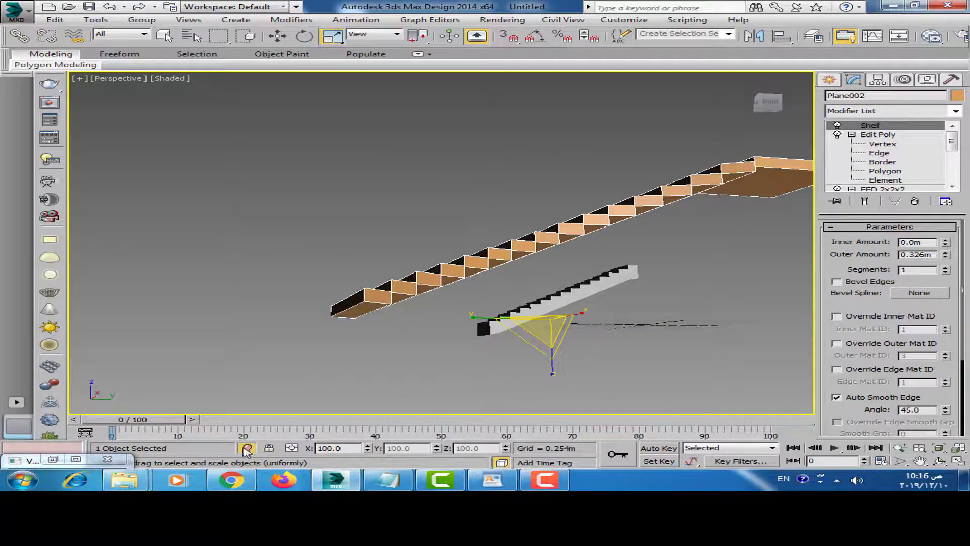
{"action": "mouse_move", "coordinate": [246, 452]}
{"action": "middle_mouse_down", "text": "alt"}
{"action": "mouse_move", "coordinate": [454, 249]}
{"action": "mouse_move", "coordinate": [500, 293]}
{"action": "mouse_move", "coordinate": [604, 340]}
{"action": "mouse_move", "coordinate": [630, 243]}
{"action": "middle_mouse_up", "text": "alt"}
{"action": "mouse_move", "coordinate": [439, 210]}
{"action": "middle_mouse_down", "text": "alt"}
{"action": "mouse_move", "coordinate": [445, 253]}
{"action": "mouse_move", "coordinate": [431, 285]}
{"action": "mouse_move", "coordinate": [435, 229]}
{"action": "middle_mouse_up", "text": "alt"}
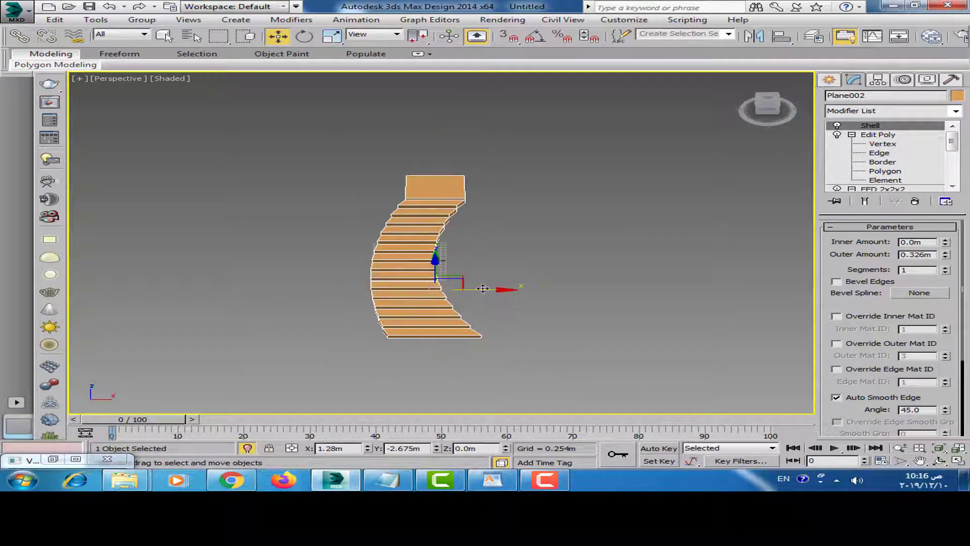
Make an instance copy of the stairs, mirror it on X and move it right
{"action": "left_click_drag", "start_coordinate": [487, 289], "coordinate": [562, 289], "text": "shift"}
{"action": "left_click_drag", "start_coordinate": [620, 286], "coordinate": [653, 286], "text": "shift"}
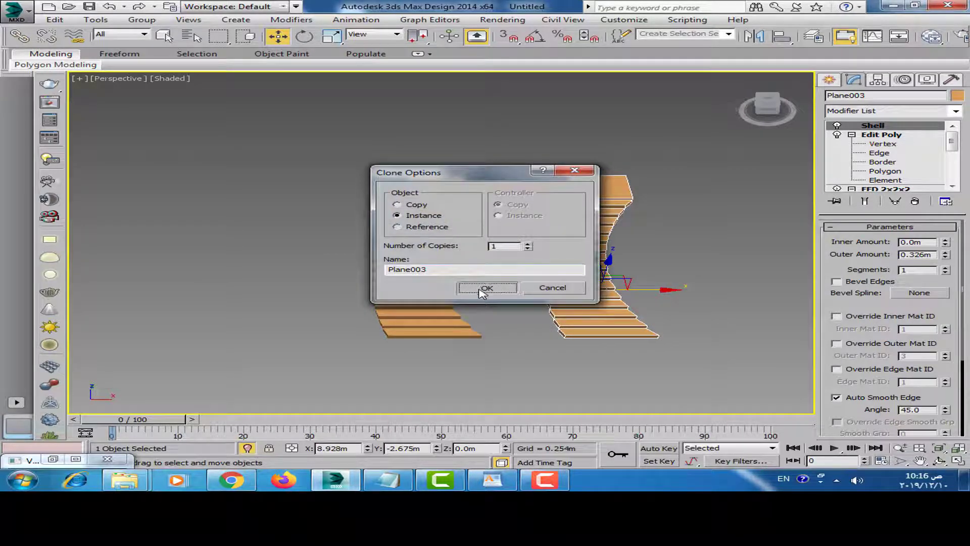
{"action": "left_click", "coordinate": [482, 289]}
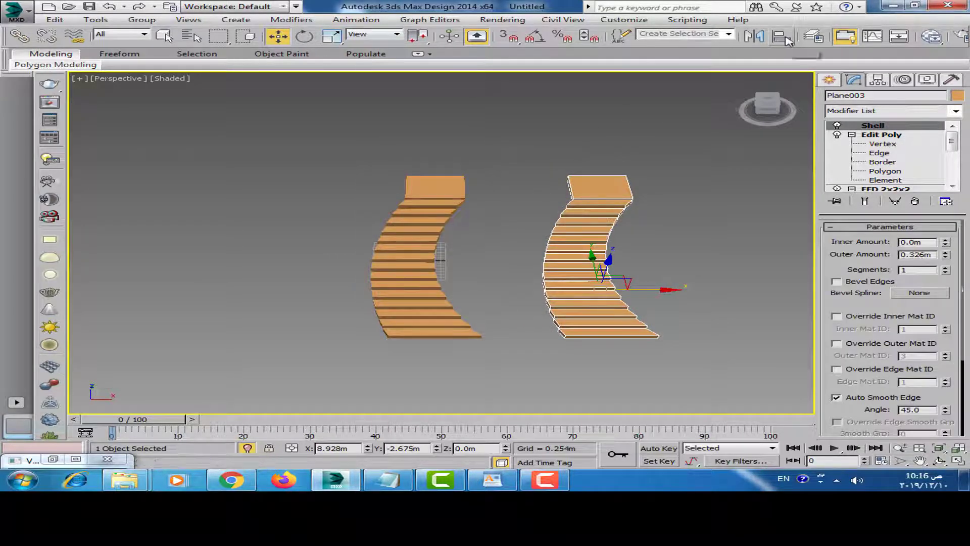
{"action": "left_click", "coordinate": [748, 38]}
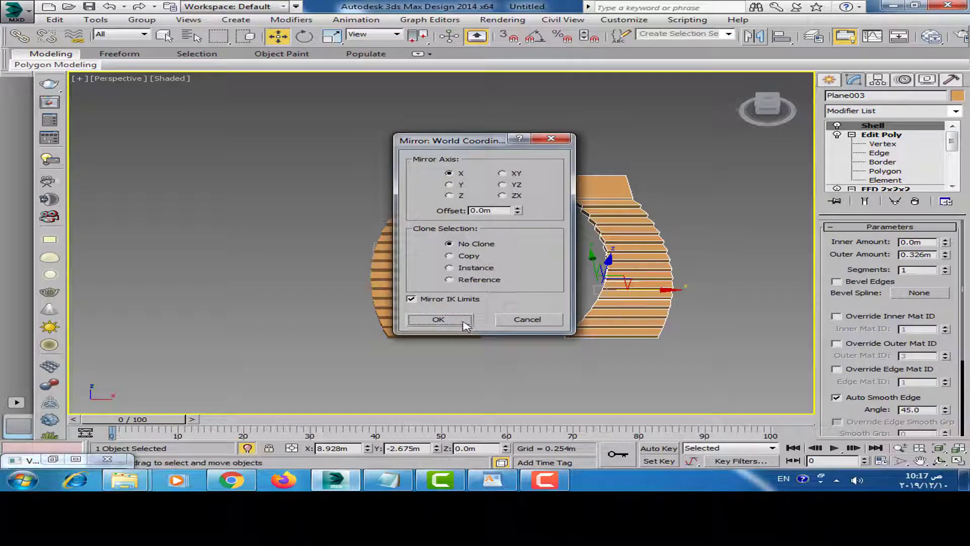
{"action": "left_click", "coordinate": [464, 324]}
{"action": "left_click_drag", "start_coordinate": [671, 290], "coordinate": [702, 290]}
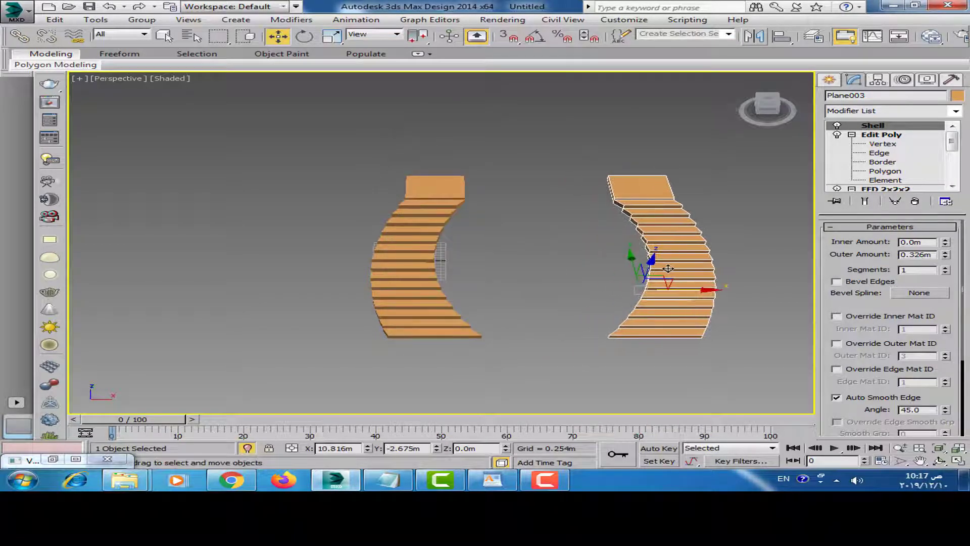
Select the original left flight and zoom in to view it from lower
{"action": "middle_click_drag", "start_coordinate": [667, 273], "coordinate": [596, 217], "text": "alt"}
{"action": "scroll", "coordinate": [595, 217], "scroll_direction": "up", "scroll_amount": 3}
{"action": "scroll", "coordinate": [578, 219], "scroll_direction": "up", "scroll_amount": 2}
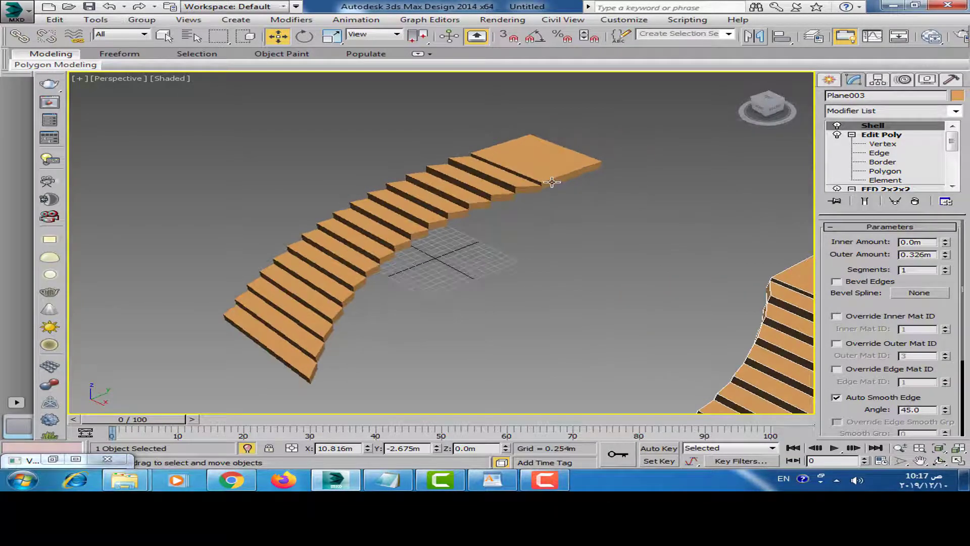
{"action": "left_click", "coordinate": [550, 181]}
{"action": "scroll", "coordinate": [552, 207], "scroll_direction": "up", "scroll_amount": 1}
{"action": "scroll", "coordinate": [555, 212], "scroll_direction": "up", "scroll_amount": 2}
{"action": "scroll", "coordinate": [578, 182], "scroll_direction": "up", "scroll_amount": 2}
{"action": "mouse_move", "coordinate": [584, 223]}
{"action": "middle_mouse_down", "text": "alt"}
{"action": "mouse_move", "coordinate": [541, 232]}
{"action": "mouse_move", "coordinate": [576, 237]}
{"action": "middle_mouse_up", "text": "alt"}
{"action": "scroll", "coordinate": [541, 232], "scroll_direction": "down", "scroll_amount": 3}
{"action": "scroll", "coordinate": [576, 238], "scroll_direction": "up", "scroll_amount": 3}
Add an Edit Poly above the Shell and select the top landing's end face
{"action": "left_click", "coordinate": [954, 115]}
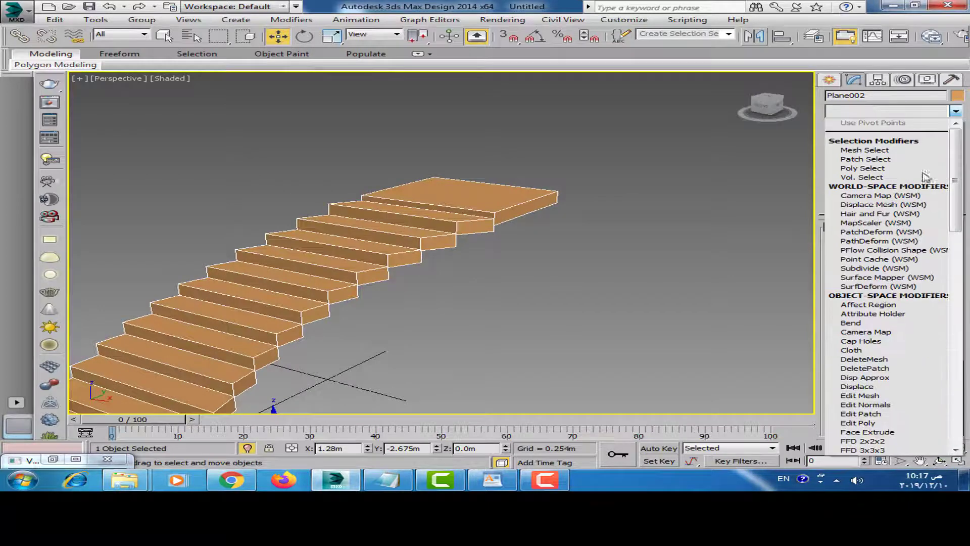
{"action": "left_click", "coordinate": [831, 391]}
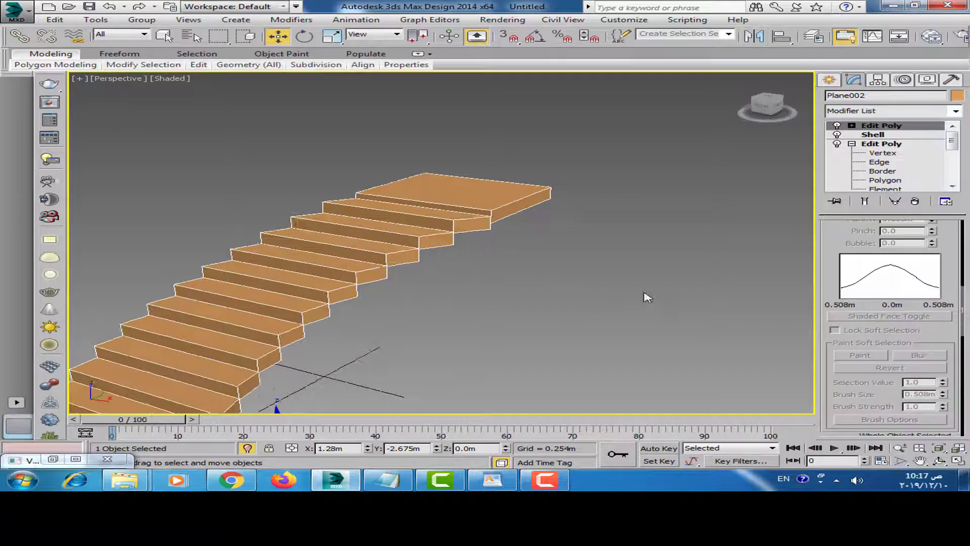
{"action": "left_click", "coordinate": [852, 127]}
{"action": "left_click", "coordinate": [884, 162]}
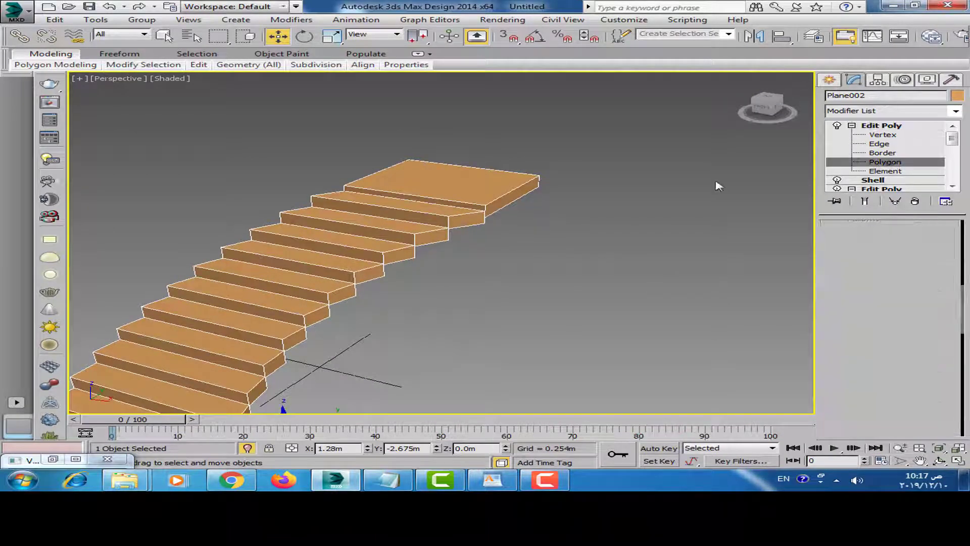
{"action": "left_click", "coordinate": [523, 197]}
{"action": "mouse_move", "coordinate": [526, 198]}
{"action": "middle_mouse_down", "text": "alt"}
{"action": "mouse_move", "coordinate": [556, 232]}
{"action": "mouse_move", "coordinate": [611, 258]}
{"action": "mouse_move", "coordinate": [507, 243]}
{"action": "middle_mouse_up", "text": "alt"}
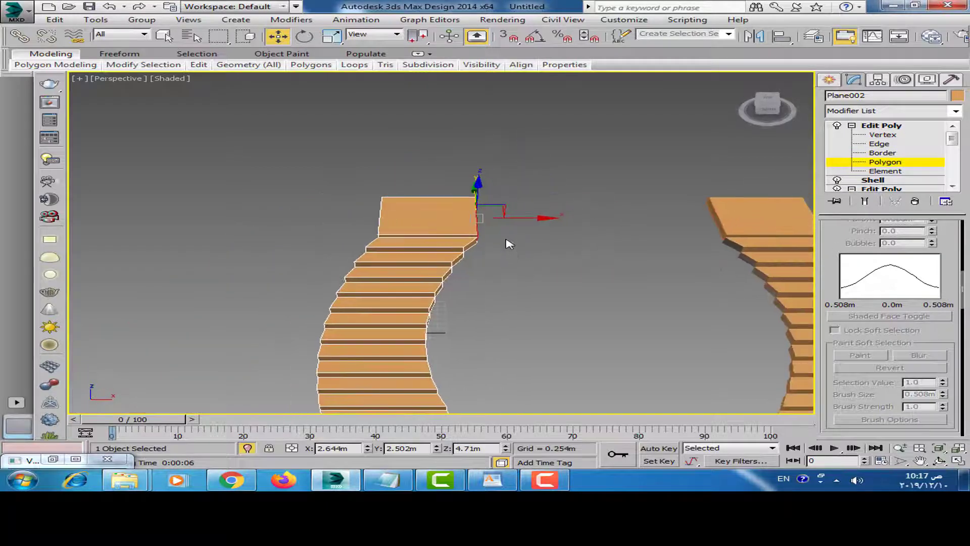
Extrude the landing face about 3.405m toward the mirrored flight
{"action": "right_click", "coordinate": [492, 217]}
{"action": "left_click", "coordinate": [399, 251]}
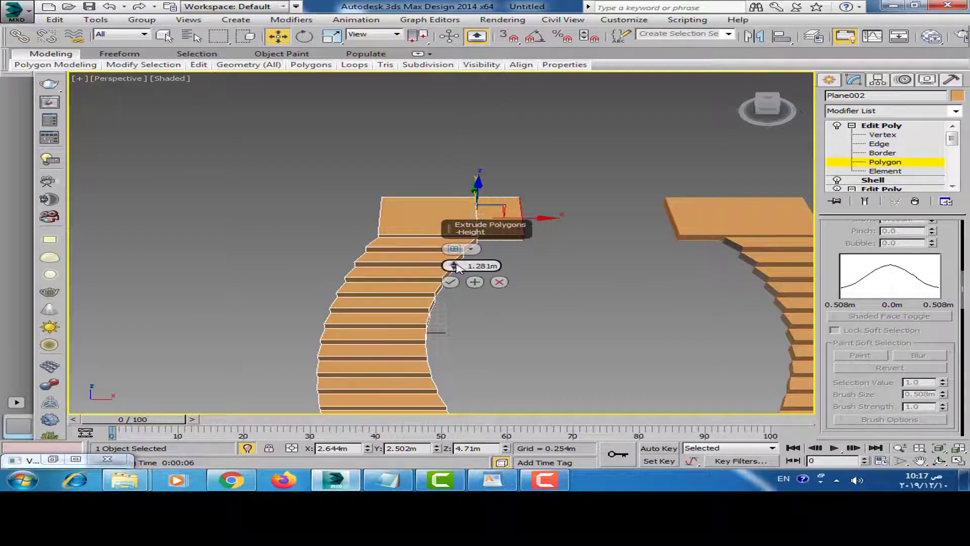
{"action": "left_click_drag", "start_coordinate": [456, 267], "coordinate": [470, 103]}
{"action": "left_click_drag", "start_coordinate": [453, 265], "coordinate": [456, 178]}
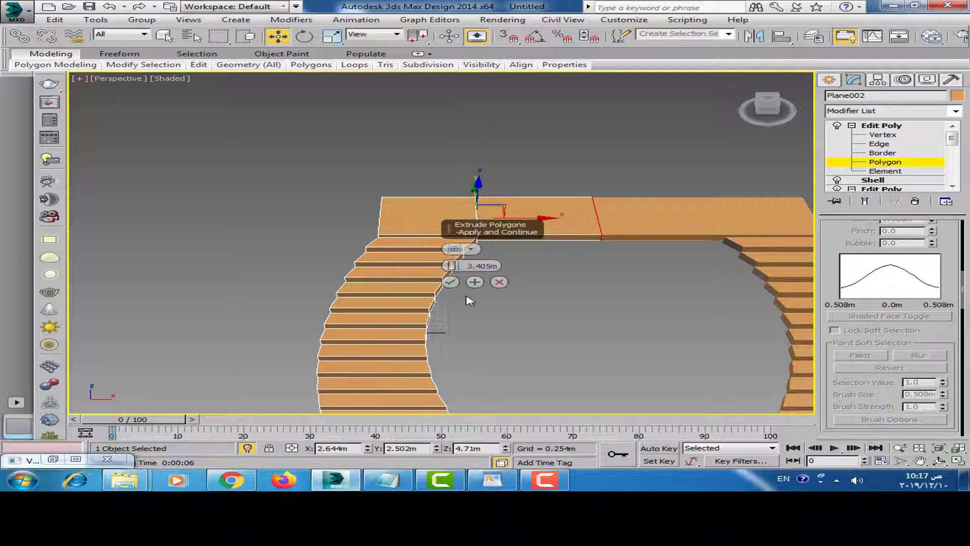
{"action": "left_click", "coordinate": [456, 285]}
{"action": "mouse_move", "coordinate": [519, 316]}
{"action": "middle_mouse_down", "text": "alt"}
{"action": "mouse_move", "coordinate": [494, 277]}
{"action": "mouse_move", "coordinate": [522, 253]}
{"action": "mouse_move", "coordinate": [629, 228]}
{"action": "middle_mouse_up", "text": "alt"}
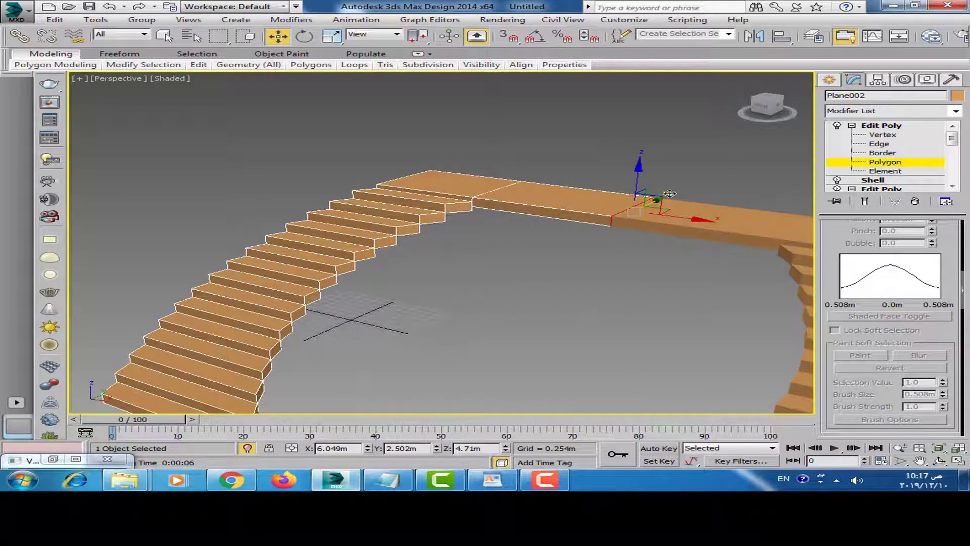
{"action": "left_click", "coordinate": [884, 130]}
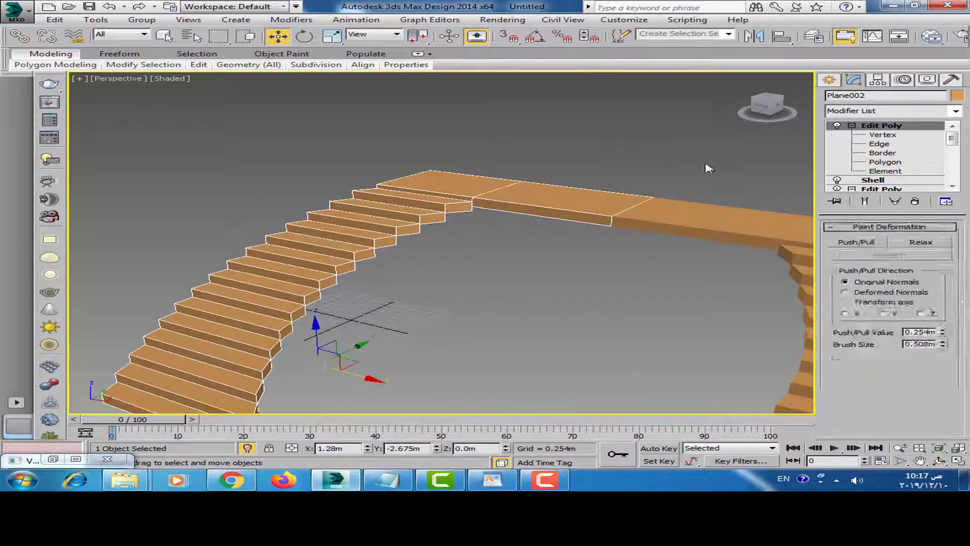
Select the inner side polygons along the steps and landing
{"action": "left_click", "coordinate": [884, 162]}
{"action": "mouse_move", "coordinate": [650, 217]}
{"action": "middle_mouse_down", "text": "alt"}
{"action": "mouse_move", "coordinate": [547, 255]}
{"action": "mouse_move", "coordinate": [524, 209]}
{"action": "middle_mouse_up", "text": "alt"}
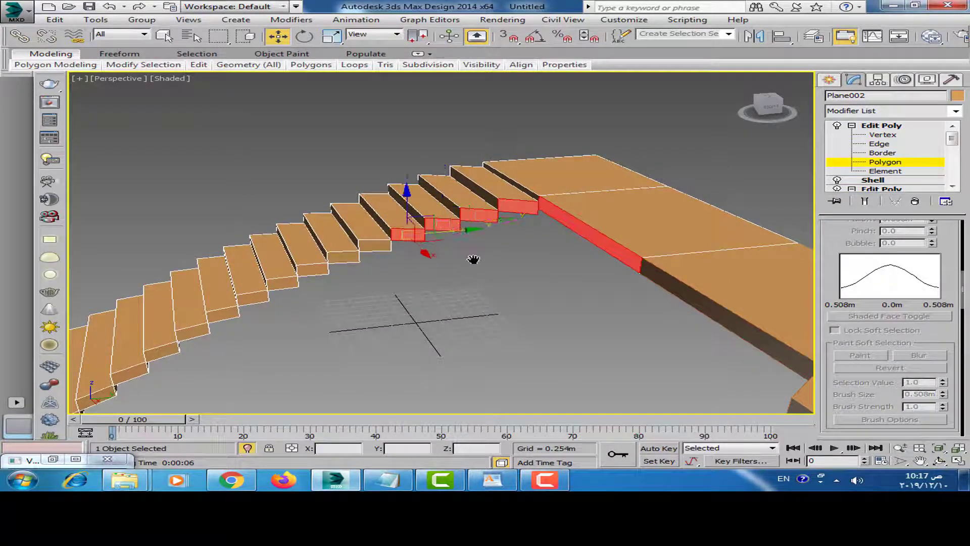
{"action": "middle_click_drag", "start_coordinate": [474, 259], "coordinate": [535, 231]}
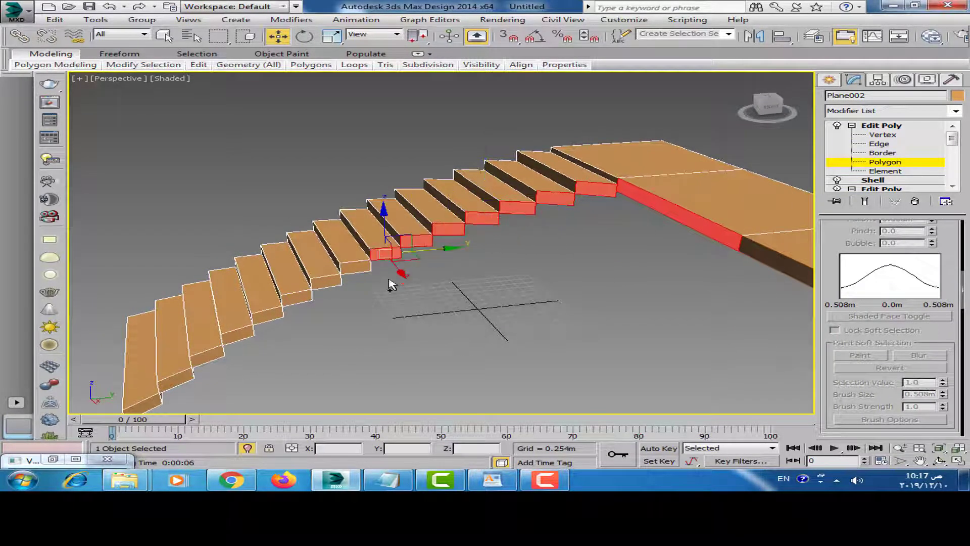
{"action": "middle_click_drag", "start_coordinate": [392, 285], "coordinate": [461, 245]}
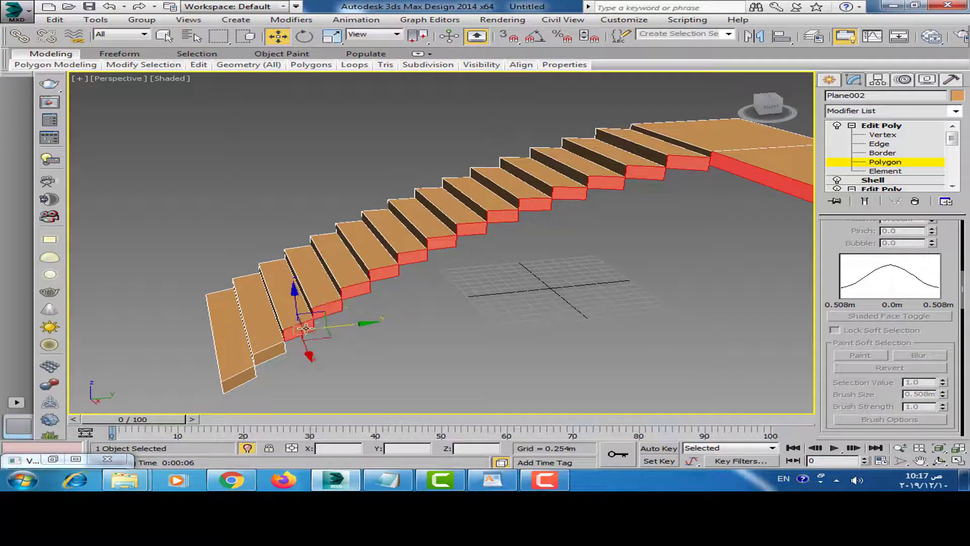
{"action": "middle_click_drag", "start_coordinate": [305, 328], "coordinate": [379, 299]}
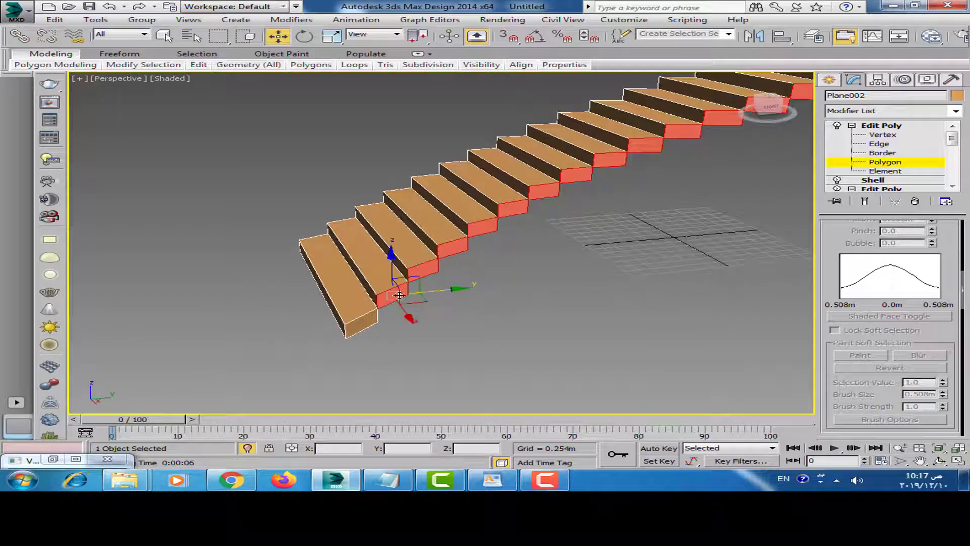
{"action": "middle_click_drag", "start_coordinate": [369, 317], "coordinate": [556, 323], "text": "alt"}
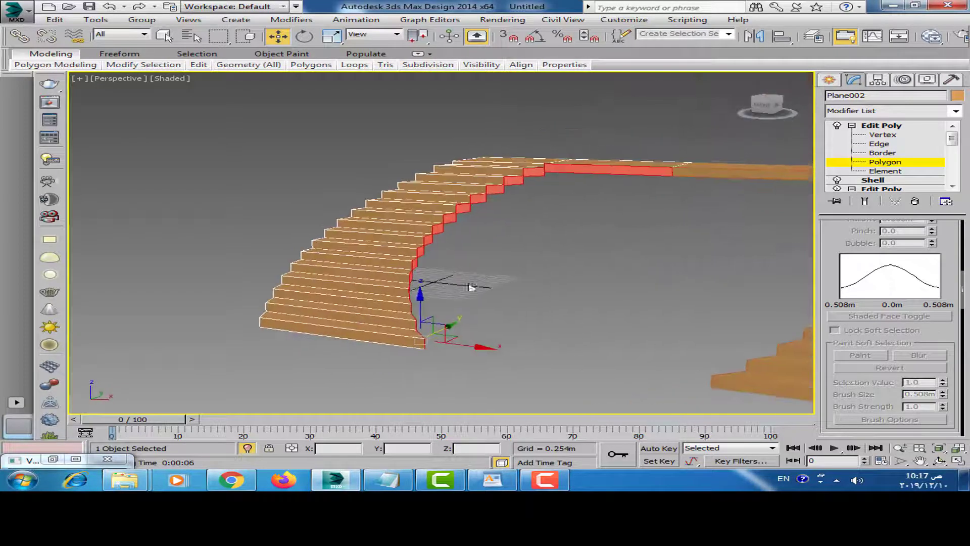
{"action": "scroll", "coordinate": [889, 354], "scroll_direction": "down", "scroll_amount": 5}
{"action": "scroll", "coordinate": [909, 344], "scroll_direction": "down", "scroll_amount": 5}
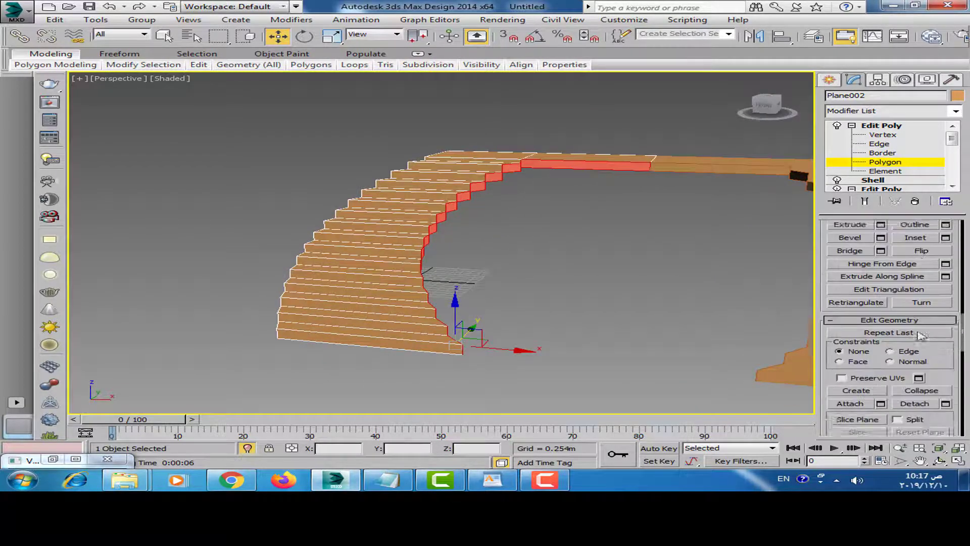
{"action": "scroll", "coordinate": [925, 335], "scroll_direction": "down", "scroll_amount": 5}
Detach the selected side faces as a clone named Object001 and select it
{"action": "left_click", "coordinate": [945, 301]}
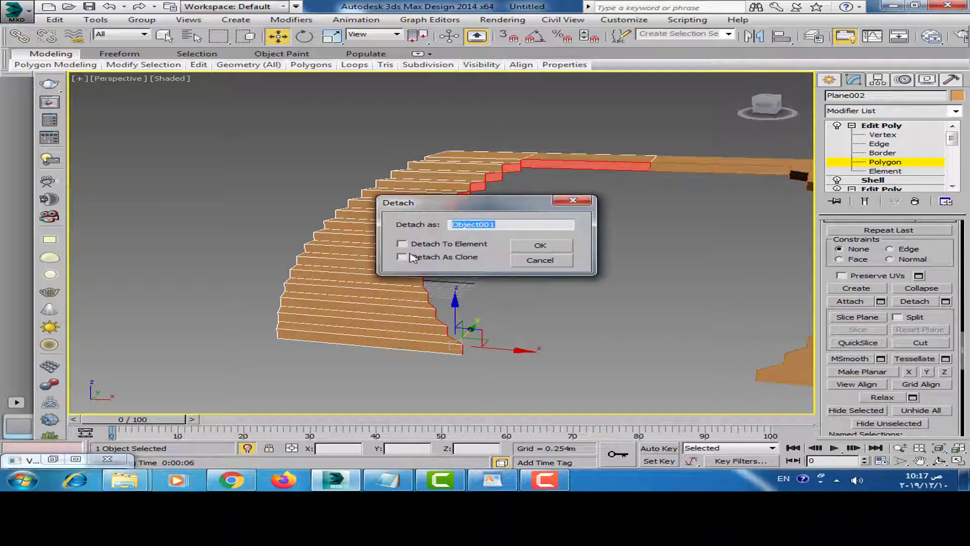
{"action": "left_click", "coordinate": [542, 246]}
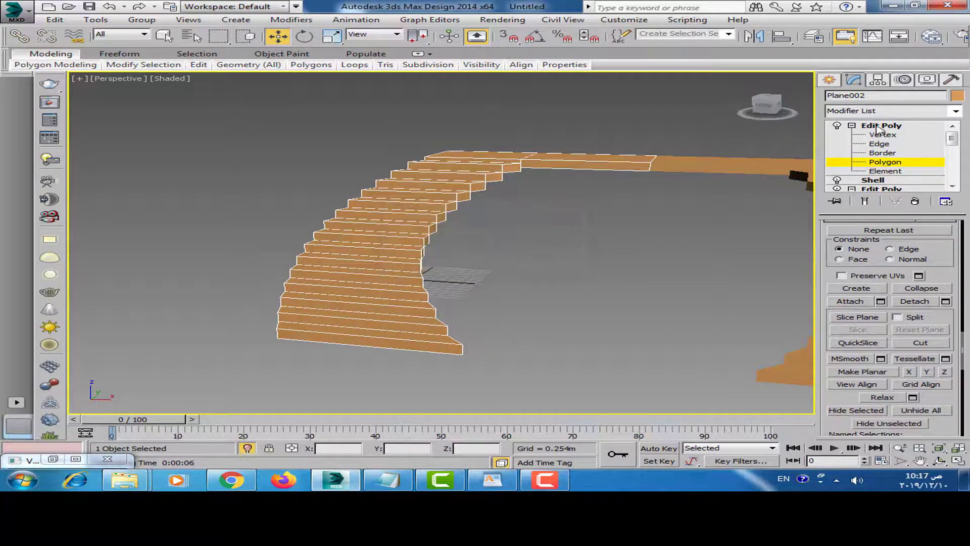
{"action": "left_click", "coordinate": [621, 228]}
{"action": "left_click", "coordinate": [592, 166]}
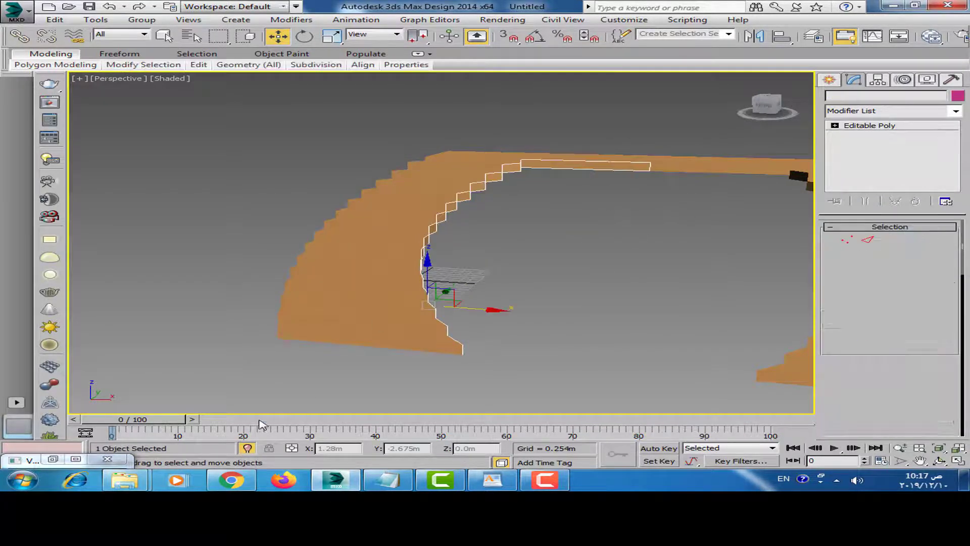
Isolate Object001 and select all of its vertices
{"action": "mouse_move", "coordinate": [592, 166]}
{"action": "middle_mouse_down", "text": "alt"}
{"action": "mouse_move", "coordinate": [660, 293]}
{"action": "mouse_move", "coordinate": [786, 240]}
{"action": "middle_mouse_up", "text": "alt"}
{"action": "left_click", "coordinate": [247, 448]}
{"action": "left_click", "coordinate": [844, 240]}
{"action": "key", "text": "ctrl+a"}
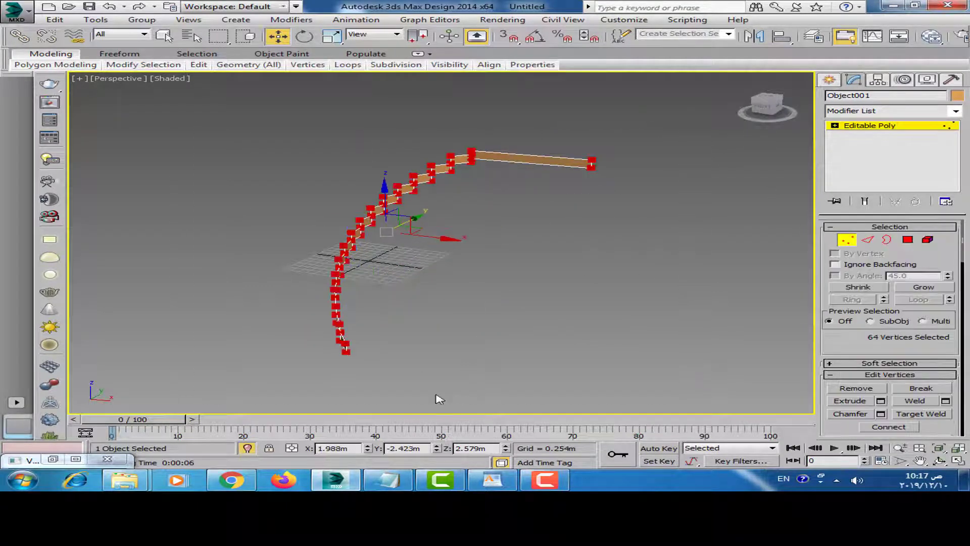
{"action": "mouse_move", "coordinate": [440, 399]}
{"action": "middle_mouse_down", "text": "alt"}
{"action": "mouse_move", "coordinate": [387, 340]}
{"action": "mouse_move", "coordinate": [360, 335]}
{"action": "mouse_move", "coordinate": [384, 353]}
{"action": "middle_mouse_up", "text": "alt"}
{"action": "left_click_drag", "start_coordinate": [898, 349], "coordinate": [898, 334]}
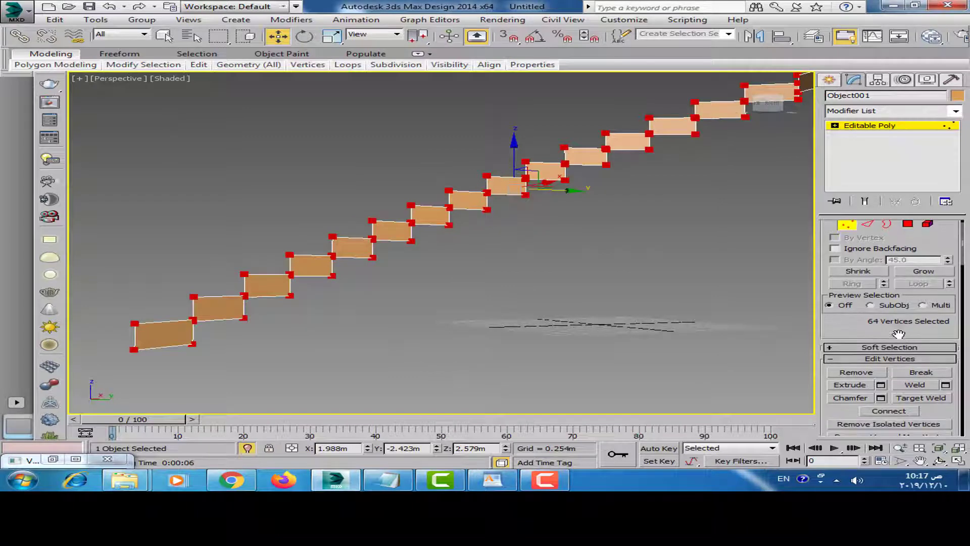
Weld the vertices at a 0.317m threshold, merging 64 down to 34
{"action": "left_click", "coordinate": [945, 385]}
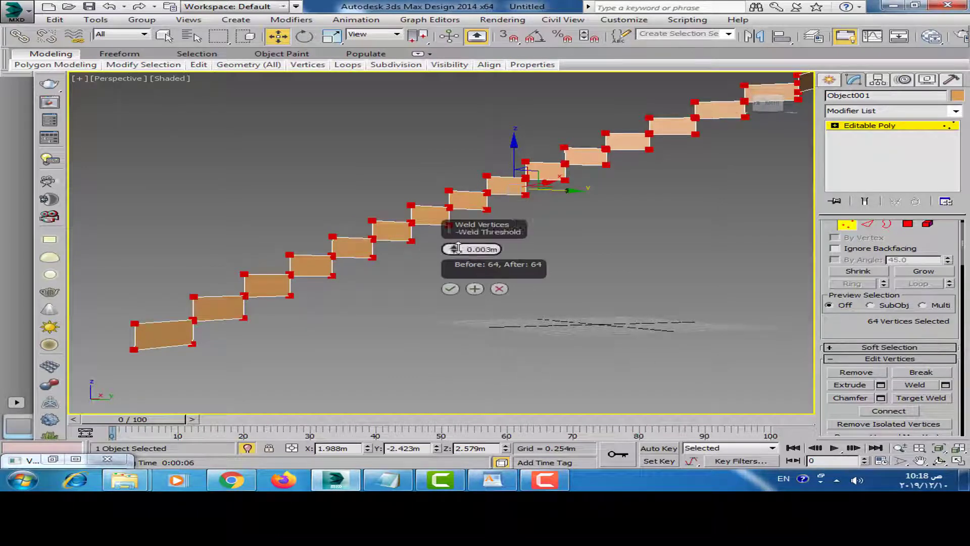
{"action": "left_click_drag", "start_coordinate": [455, 215], "coordinate": [456, 209]}
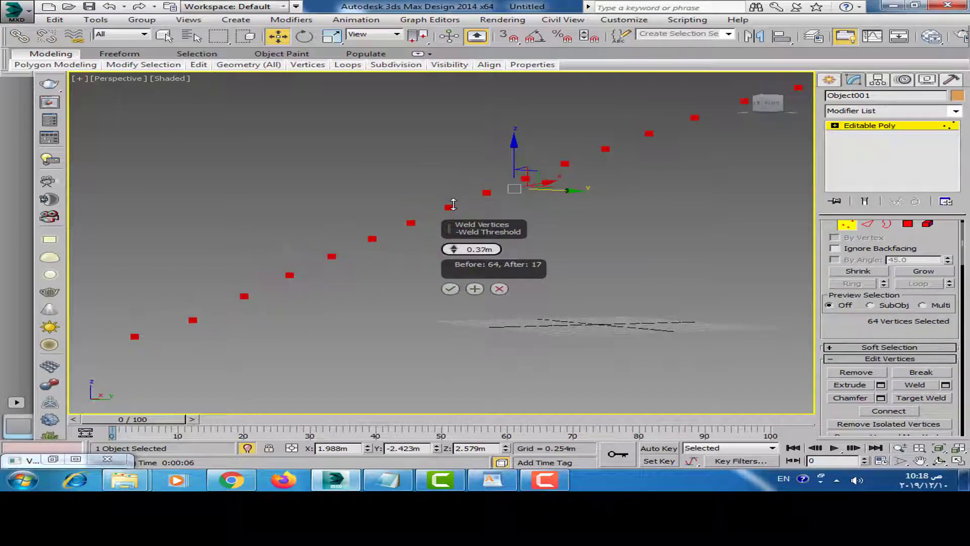
{"action": "left_click", "coordinate": [451, 290]}
{"action": "mouse_move", "coordinate": [451, 289]}
{"action": "middle_mouse_down", "text": "alt"}
{"action": "mouse_move", "coordinate": [401, 320]}
{"action": "mouse_move", "coordinate": [310, 417]}
{"action": "middle_mouse_up", "text": "alt"}
{"action": "middle_click_drag", "start_coordinate": [258, 447], "coordinate": [909, 228], "text": "alt"}
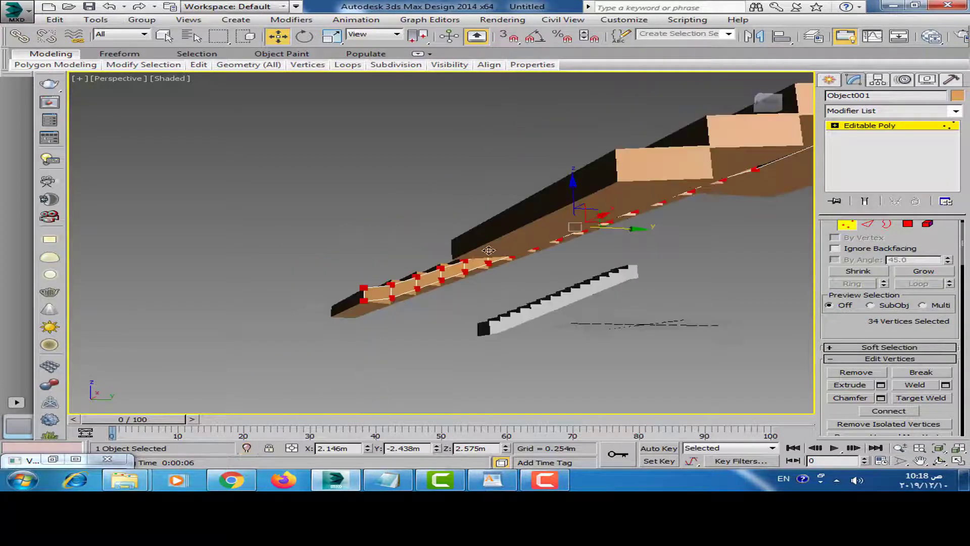
Select the rail strip's full edge loop at Edge level
{"action": "left_click", "coordinate": [894, 224]}
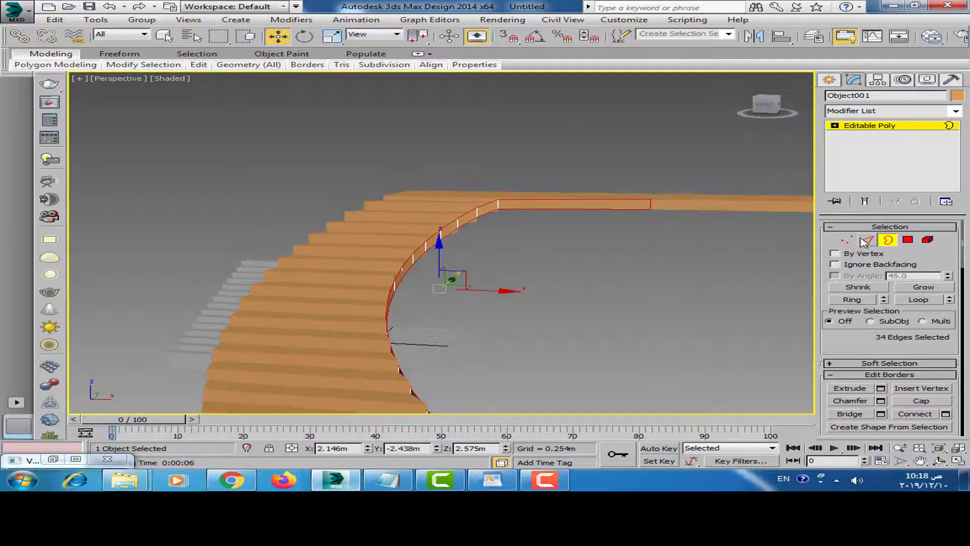
{"action": "left_click", "coordinate": [864, 241]}
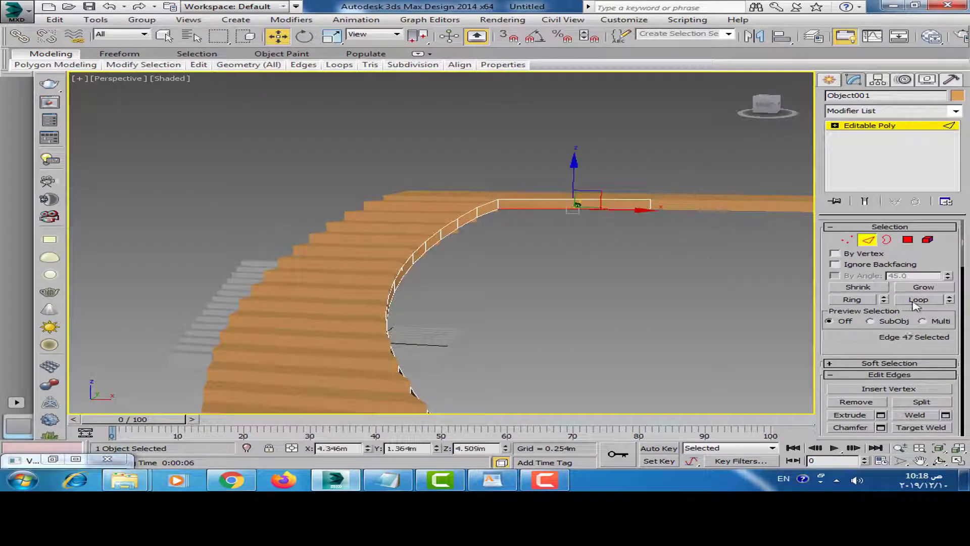
{"action": "left_click", "coordinate": [914, 301]}
{"action": "mouse_move", "coordinate": [602, 303]}
{"action": "middle_mouse_down", "text": "alt"}
{"action": "mouse_move", "coordinate": [541, 288]}
{"action": "mouse_move", "coordinate": [610, 288]}
{"action": "mouse_move", "coordinate": [556, 292]}
{"action": "middle_mouse_up", "text": "alt"}
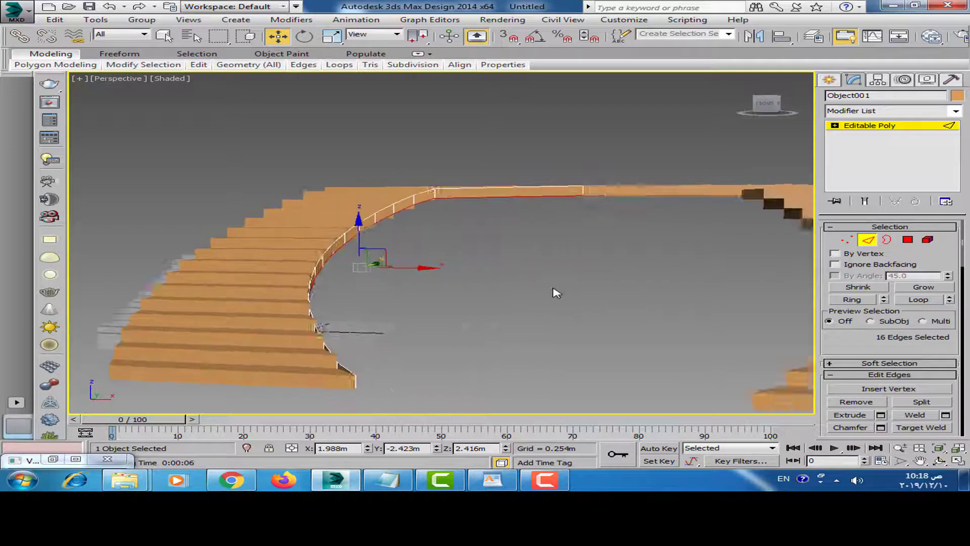
{"action": "scroll", "coordinate": [556, 293], "scroll_direction": "down", "scroll_amount": 5}
{"action": "middle_click_drag", "start_coordinate": [574, 331], "coordinate": [524, 280], "text": "alt"}
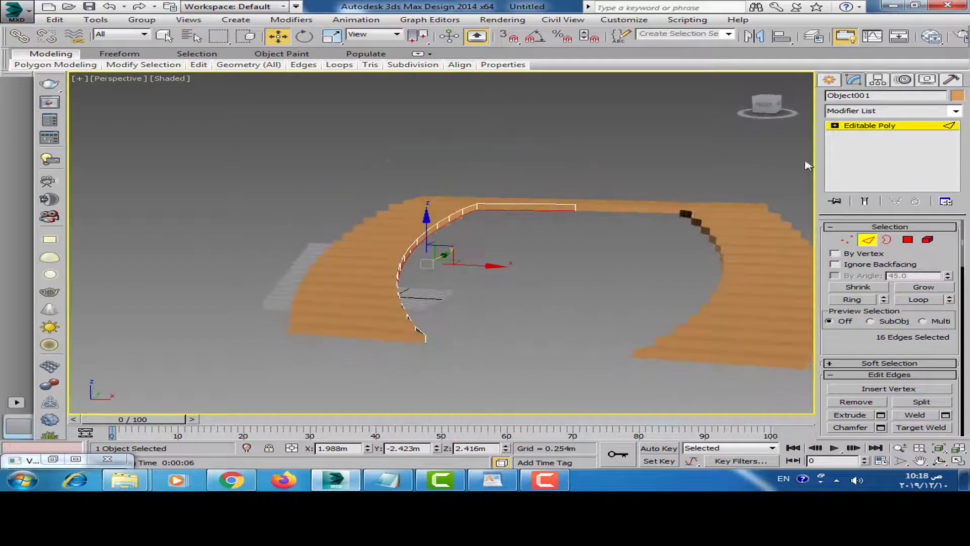
Exit sub-object mode and select the curved flight and Object001 together
{"action": "left_click", "coordinate": [838, 126]}
{"action": "left_click", "coordinate": [869, 125]}
{"action": "left_click", "coordinate": [525, 208]}
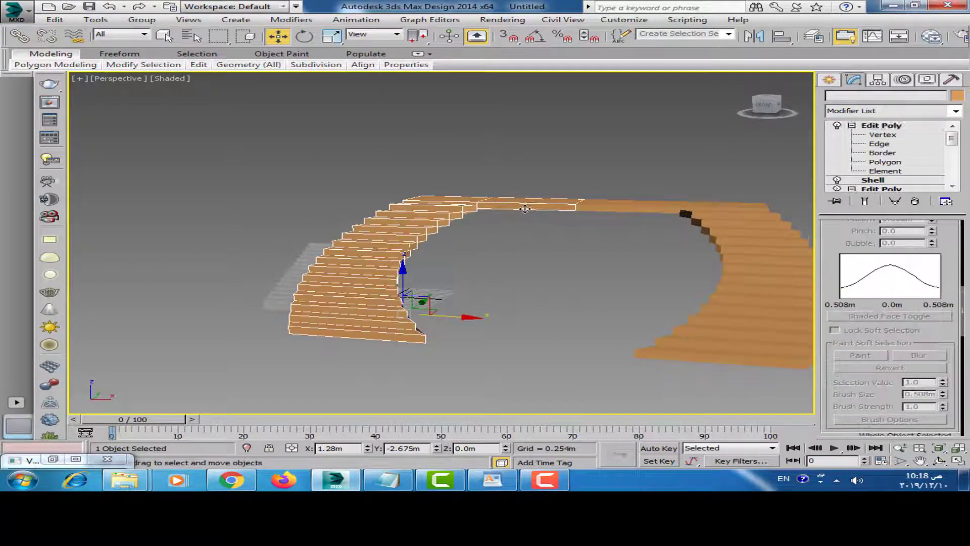
{"action": "left_click", "coordinate": [525, 173]}
Select the curved rail strip and view its colour settings, closing them unchanged
{"action": "left_click_drag", "start_coordinate": [499, 246], "coordinate": [500, 247]}
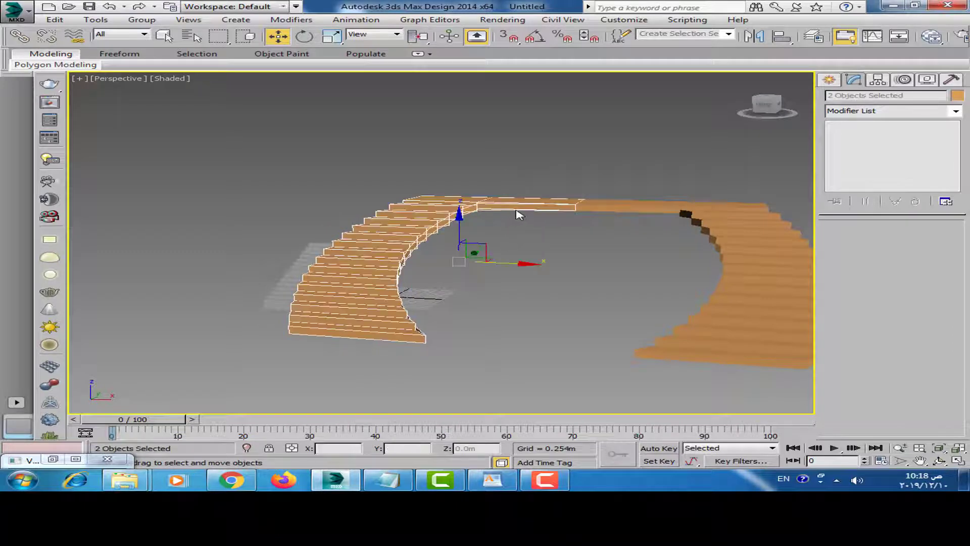
{"action": "left_click", "coordinate": [520, 208]}
{"action": "left_click", "coordinate": [955, 97]}
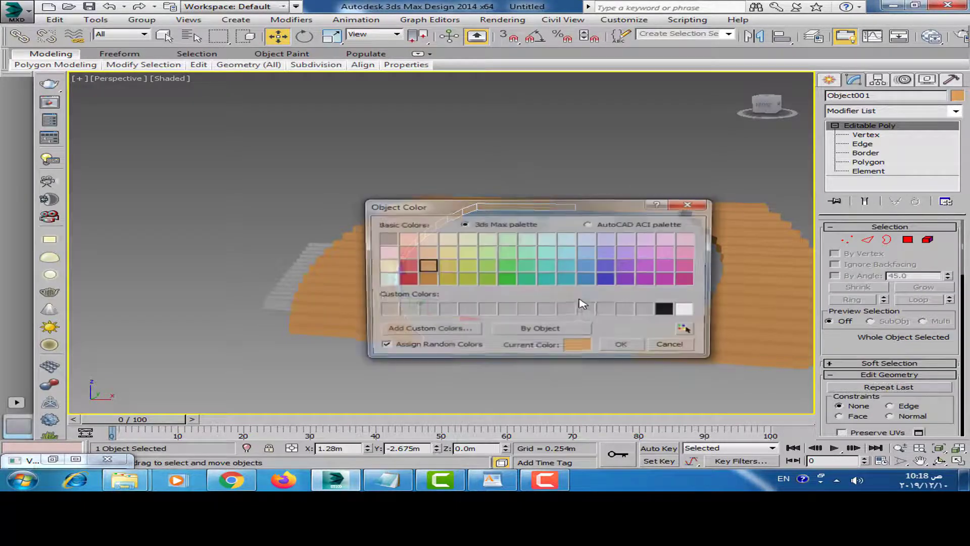
{"action": "left_click", "coordinate": [627, 346]}
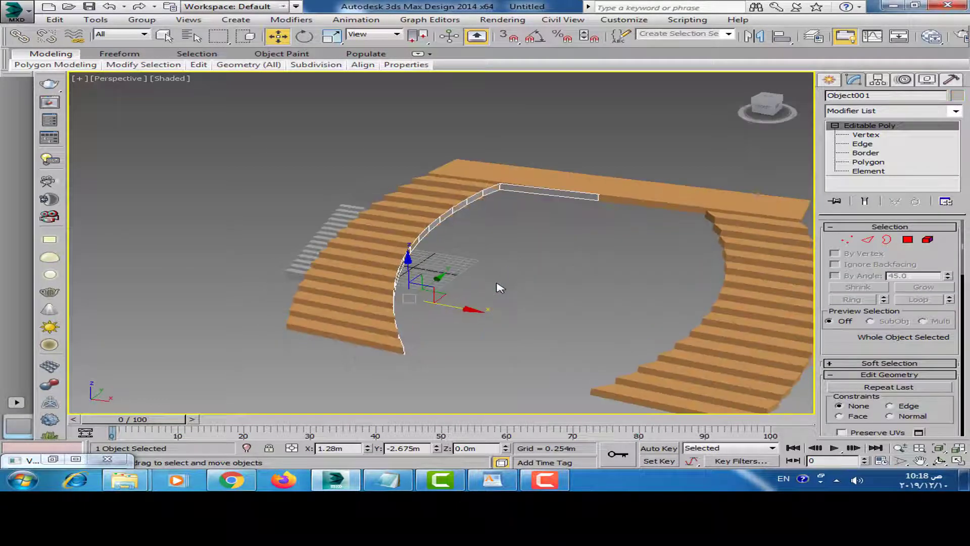
Colour the right-hand flight Plane003 dark grey (RGB 27, 27, 27)
{"action": "left_click", "coordinate": [653, 192]}
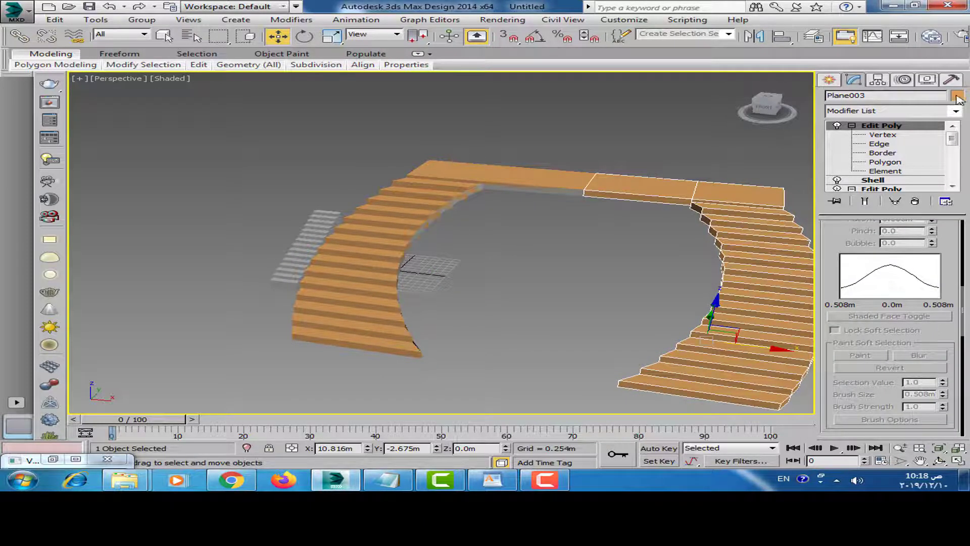
{"action": "left_click", "coordinate": [956, 97]}
{"action": "left_click", "coordinate": [578, 347]}
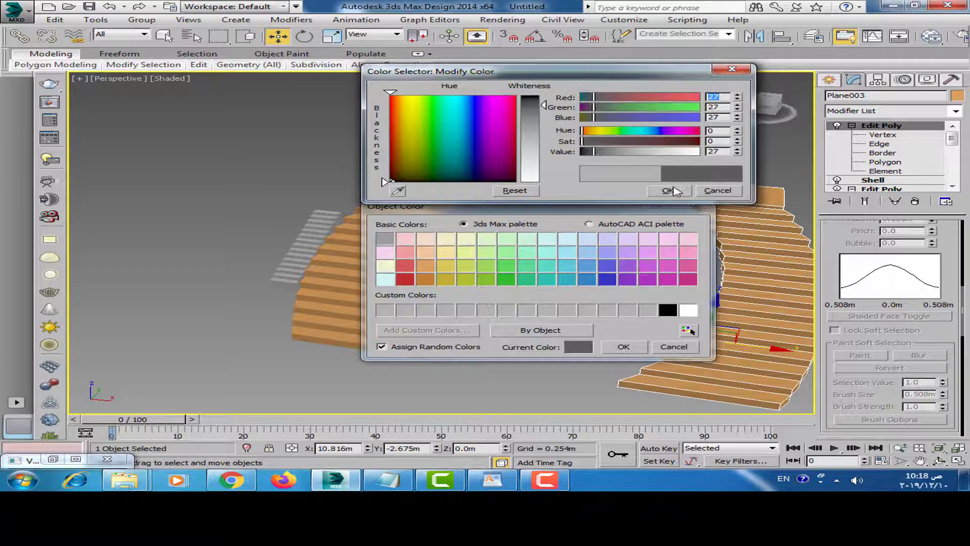
{"action": "left_click", "coordinate": [670, 191]}
{"action": "left_click", "coordinate": [619, 348]}
Reselect the curved rail strip Object001 from a new viewing angle
{"action": "mouse_move", "coordinate": [477, 266]}
{"action": "middle_mouse_down", "text": "alt"}
{"action": "mouse_move", "coordinate": [511, 259]}
{"action": "mouse_move", "coordinate": [542, 179]}
{"action": "middle_mouse_up", "text": "alt"}
{"action": "scroll", "coordinate": [541, 178], "scroll_direction": "up", "scroll_amount": 3}
{"action": "left_click", "coordinate": [505, 217]}
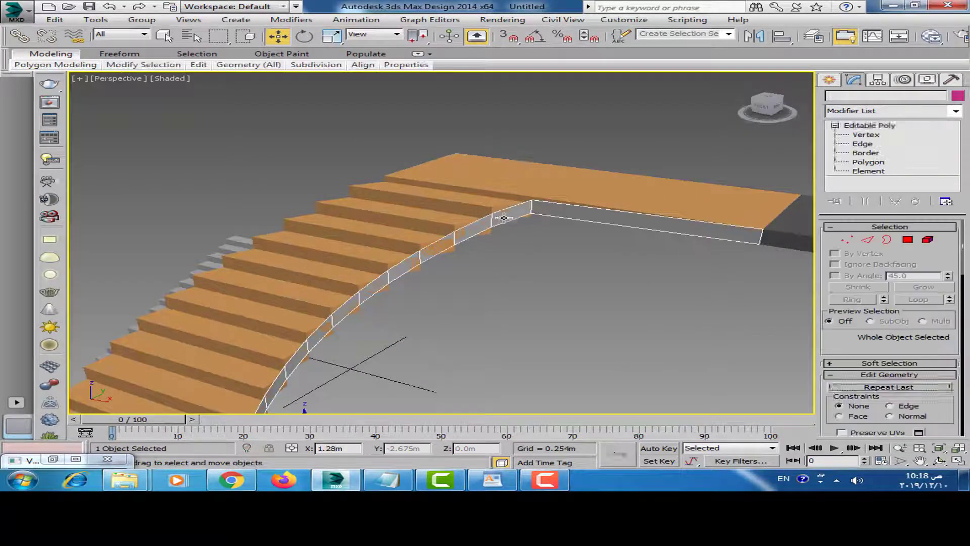
{"action": "scroll", "coordinate": [539, 212], "scroll_direction": "up", "scroll_amount": 2}
{"action": "scroll", "coordinate": [539, 212], "scroll_direction": "down", "scroll_amount": 2}
{"action": "scroll", "coordinate": [547, 222], "scroll_direction": "down", "scroll_amount": 2}
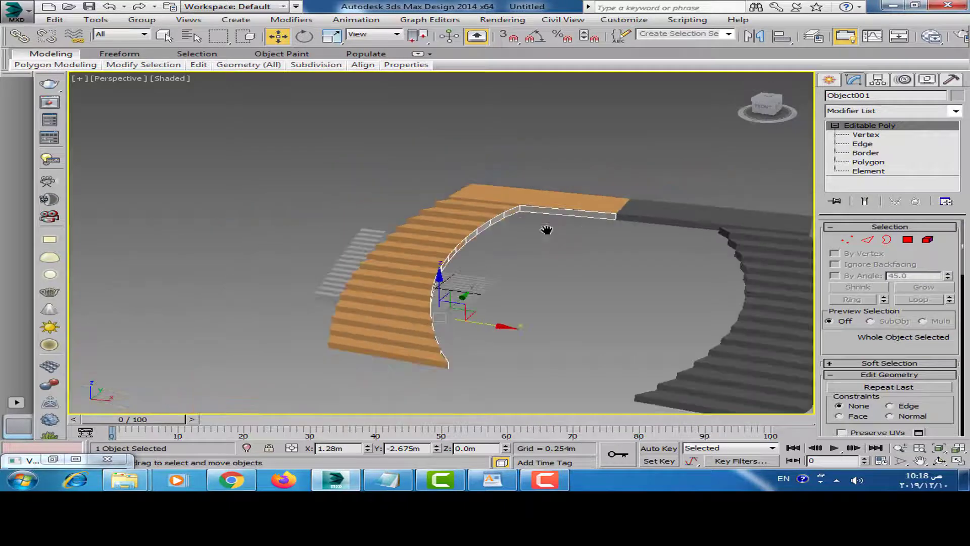
{"action": "scroll", "coordinate": [551, 217], "scroll_direction": "down", "scroll_amount": 1}
At Edge level, try extruding a wall down from the rail edges, then undo it
{"action": "mouse_move", "coordinate": [558, 235]}
{"action": "middle_mouse_down"}
{"action": "mouse_move", "coordinate": [565, 208]}
{"action": "mouse_move", "coordinate": [576, 253]}
{"action": "middle_mouse_up"}
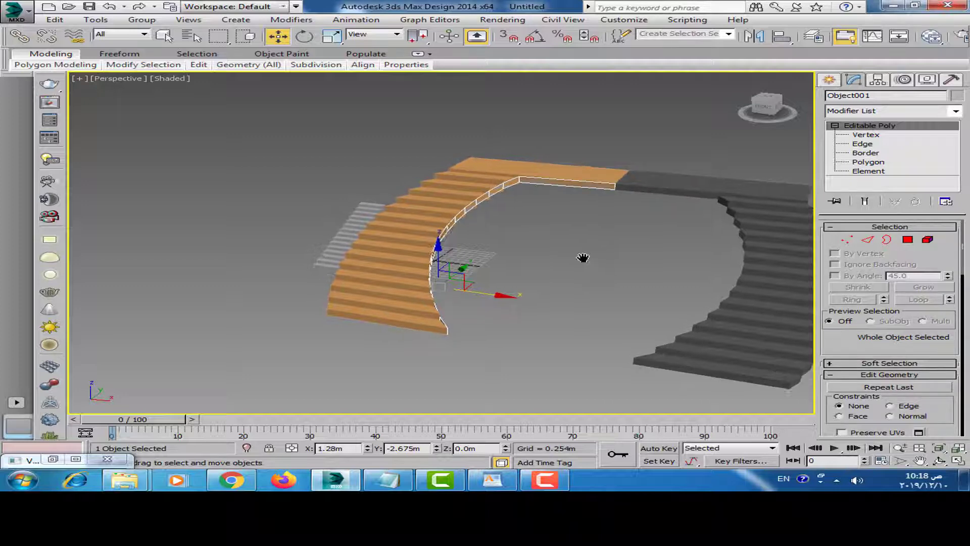
{"action": "mouse_move", "coordinate": [579, 258]}
{"action": "middle_mouse_down", "text": "alt"}
{"action": "mouse_move", "coordinate": [545, 232]}
{"action": "mouse_move", "coordinate": [546, 214]}
{"action": "mouse_move", "coordinate": [943, 240]}
{"action": "middle_mouse_up", "text": "alt"}
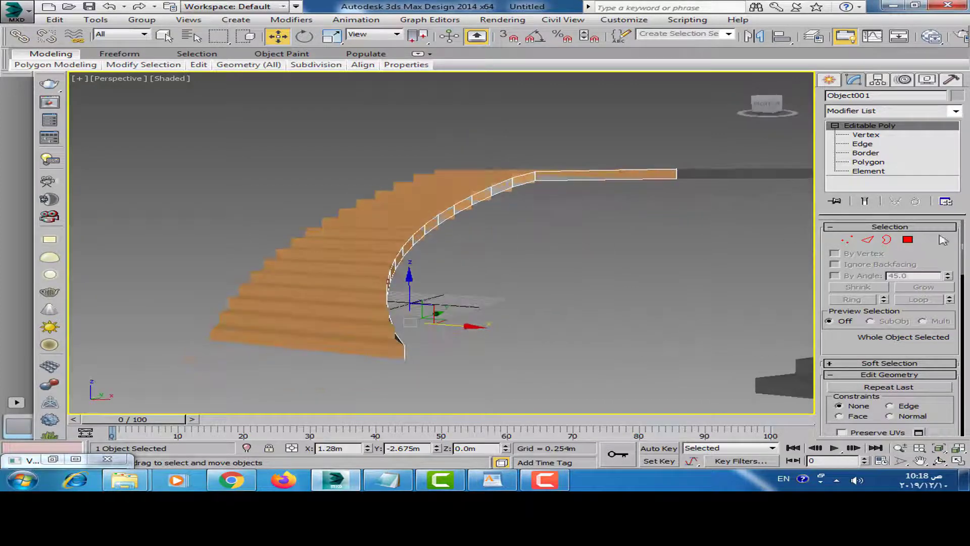
{"action": "left_click", "coordinate": [867, 240]}
{"action": "mouse_move", "coordinate": [587, 201]}
{"action": "middle_mouse_down", "text": "alt"}
{"action": "mouse_move", "coordinate": [564, 195]}
{"action": "mouse_move", "coordinate": [572, 201]}
{"action": "middle_mouse_up", "text": "alt"}
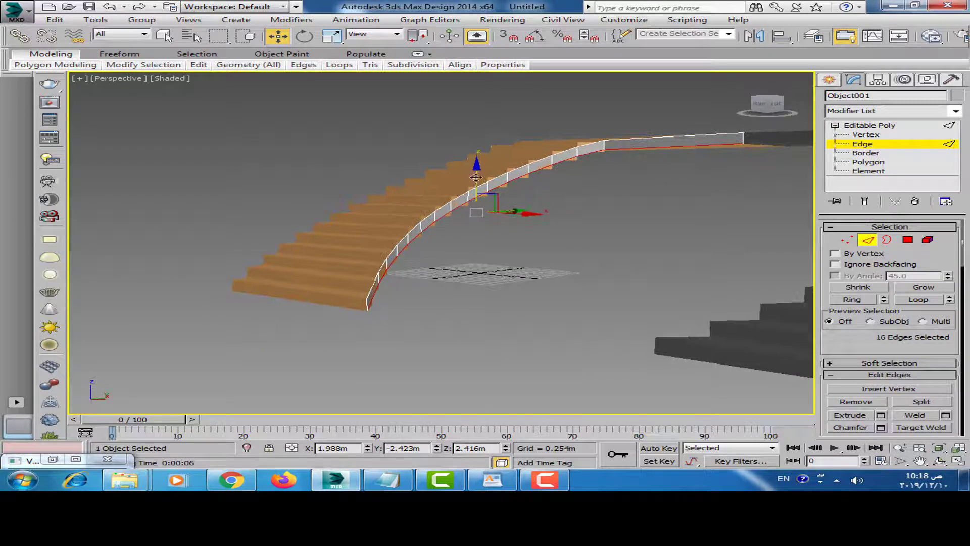
{"action": "left_click_drag", "start_coordinate": [476, 177], "coordinate": [483, 242], "text": "shift"}
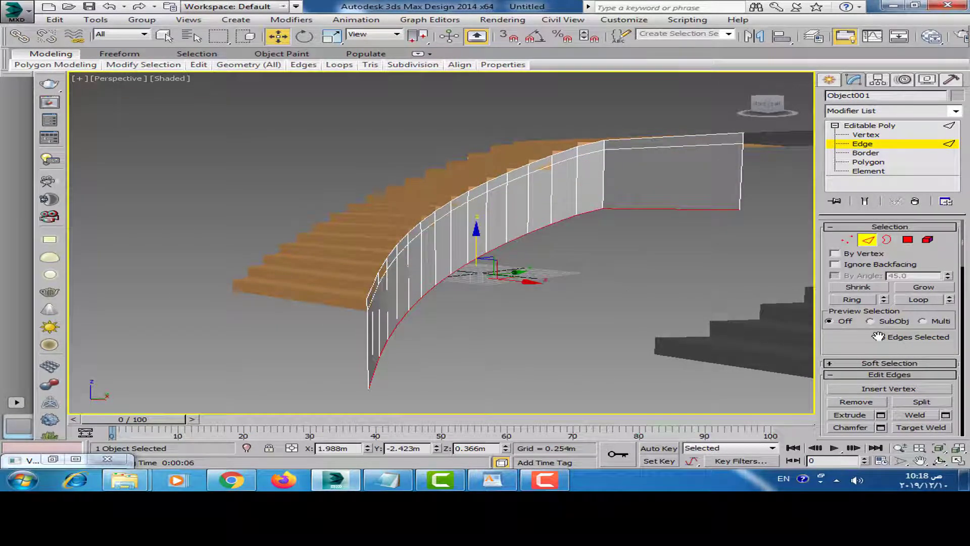
{"action": "scroll", "coordinate": [878, 336], "scroll_direction": "down", "scroll_amount": 3}
{"action": "scroll", "coordinate": [892, 325], "scroll_direction": "down", "scroll_amount": 3}
{"action": "scroll", "coordinate": [904, 317], "scroll_direction": "down", "scroll_amount": 3}
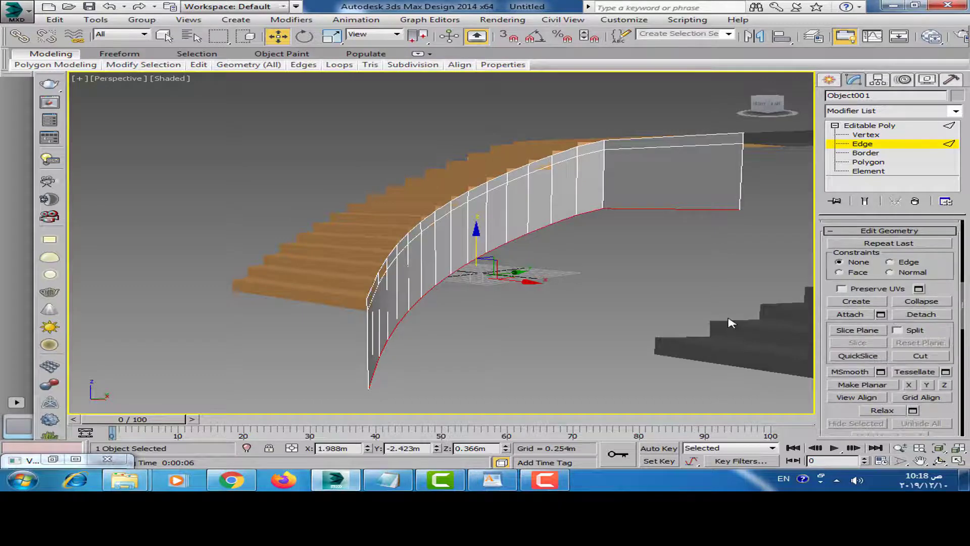
{"action": "key", "text": "ctrl+z"}
Loop-select the rail strip's top edges and Shift-drag them up into a tall curved wall
{"action": "middle_click_drag", "start_coordinate": [629, 255], "coordinate": [651, 215], "text": "alt"}
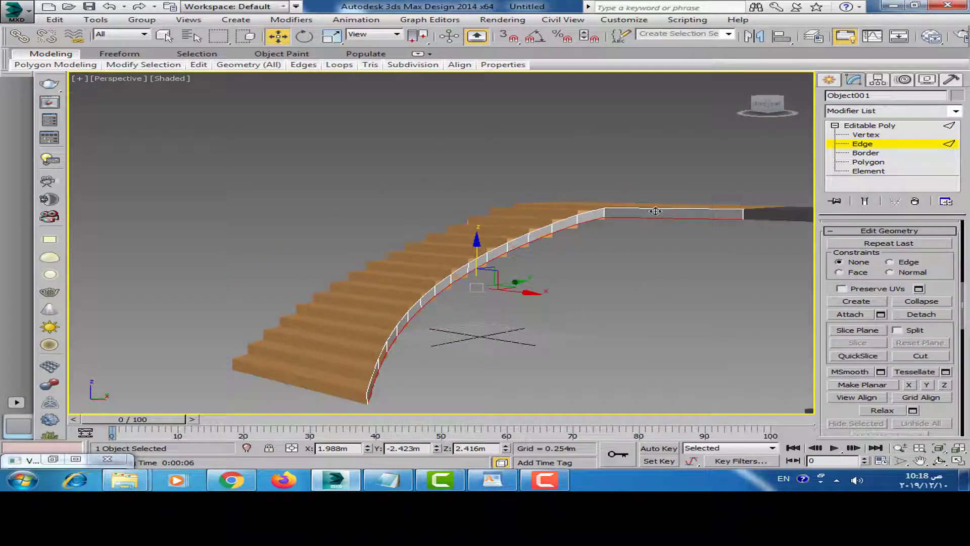
{"action": "left_click", "coordinate": [655, 211]}
{"action": "scroll", "coordinate": [859, 225], "scroll_direction": "up", "scroll_amount": 3}
{"action": "scroll", "coordinate": [917, 273], "scroll_direction": "up", "scroll_amount": 3}
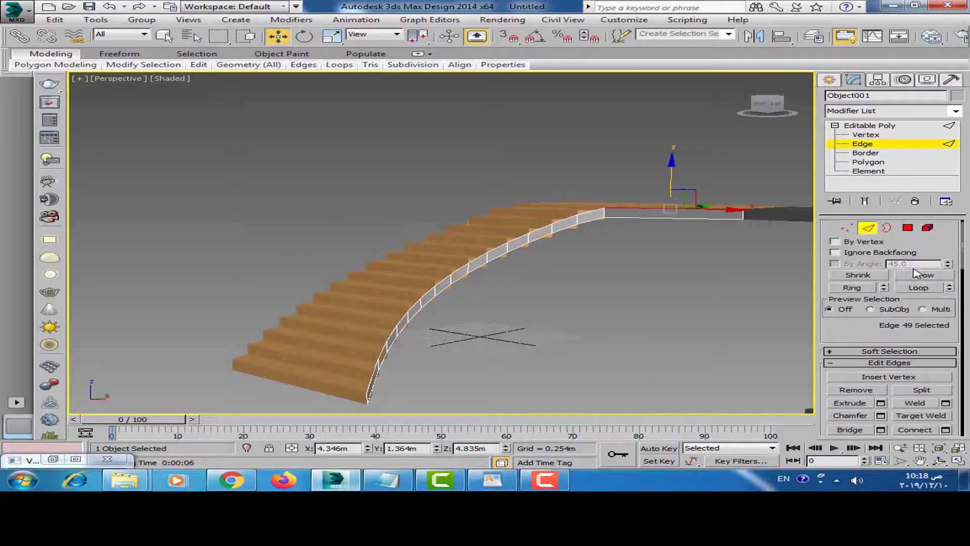
{"action": "left_click", "coordinate": [918, 288]}
{"action": "middle_click_drag", "start_coordinate": [641, 217], "coordinate": [606, 245], "text": "alt"}
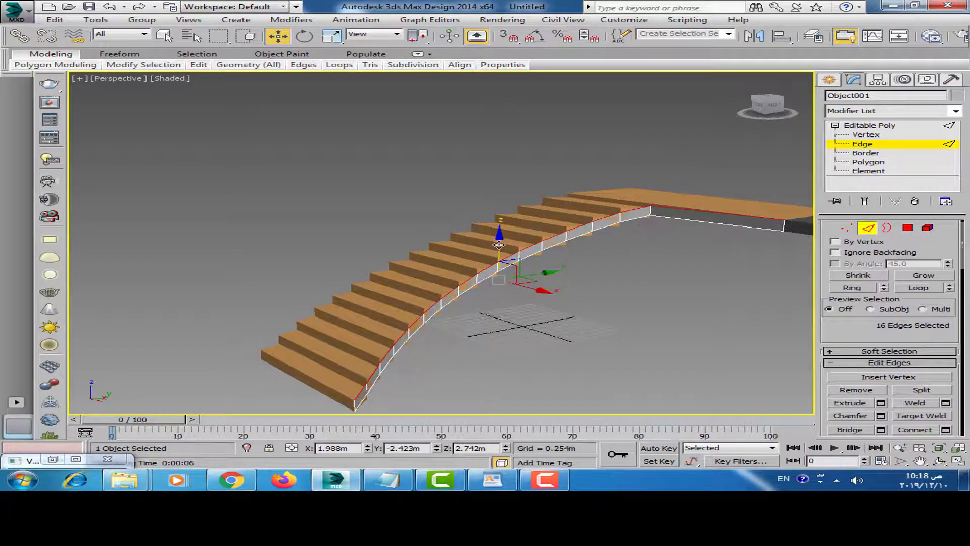
{"action": "left_click_drag", "start_coordinate": [497, 224], "coordinate": [500, 162], "text": "shift"}
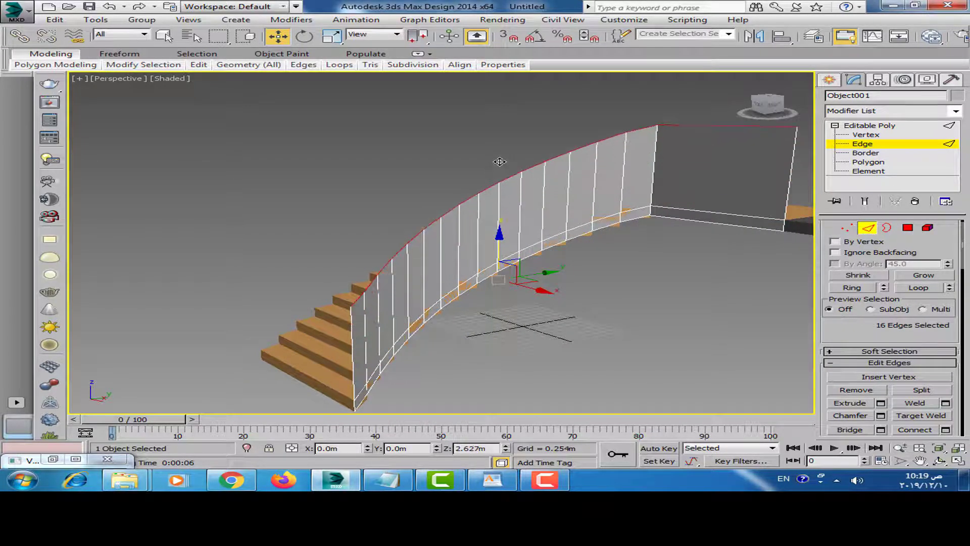
{"action": "mouse_move", "coordinate": [590, 253]}
{"action": "middle_mouse_down", "text": "alt"}
{"action": "mouse_move", "coordinate": [554, 257]}
{"action": "mouse_move", "coordinate": [778, 247]}
{"action": "mouse_move", "coordinate": [608, 248]}
{"action": "mouse_move", "coordinate": [576, 264]}
{"action": "middle_mouse_up", "text": "alt"}
{"action": "scroll", "coordinate": [929, 313], "scroll_direction": "down", "scroll_amount": 2}
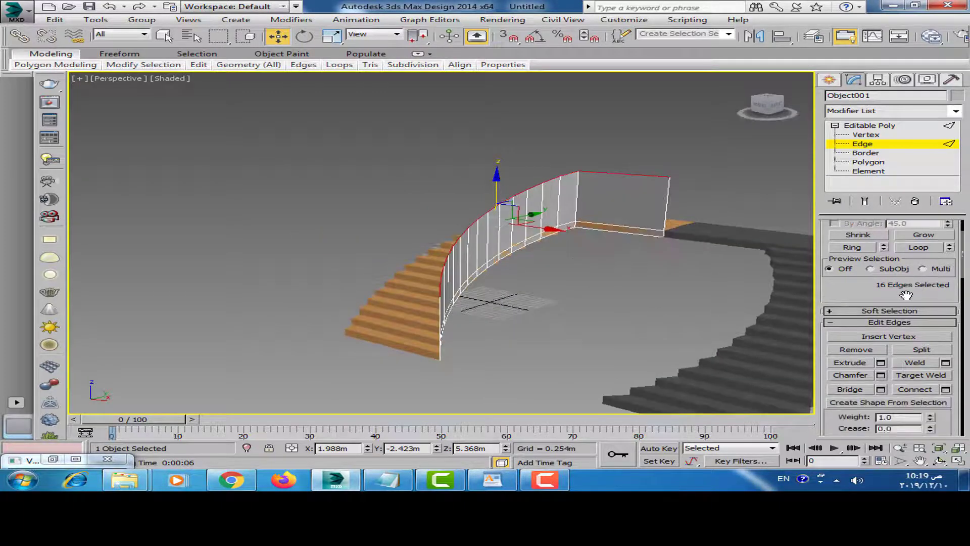
{"action": "scroll", "coordinate": [932, 315], "scroll_direction": "down", "scroll_amount": 2}
{"action": "scroll", "coordinate": [935, 315], "scroll_direction": "down", "scroll_amount": 2}
{"action": "scroll", "coordinate": [937, 317], "scroll_direction": "down", "scroll_amount": 2}
{"action": "scroll", "coordinate": [939, 320], "scroll_direction": "down", "scroll_amount": 1}
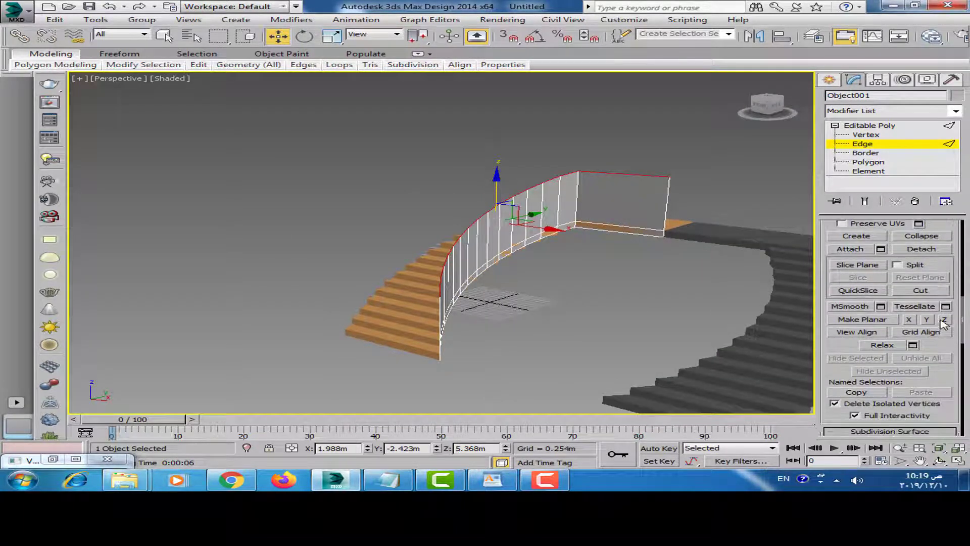
Level the wall's top edges to one height and select the curved wall object
{"action": "left_click", "coordinate": [944, 319]}
{"action": "mouse_move", "coordinate": [556, 245]}
{"action": "middle_mouse_down", "text": "alt"}
{"action": "mouse_move", "coordinate": [516, 224]}
{"action": "mouse_move", "coordinate": [569, 245]}
{"action": "mouse_move", "coordinate": [625, 72]}
{"action": "middle_mouse_up", "text": "alt"}
{"action": "key", "text": "2"}
{"action": "left_click", "coordinate": [662, 148]}
{"action": "left_click", "coordinate": [606, 188]}
Mirror an instanced copy of the railing wall and move it onto the grey flight
{"action": "left_click", "coordinate": [752, 37]}
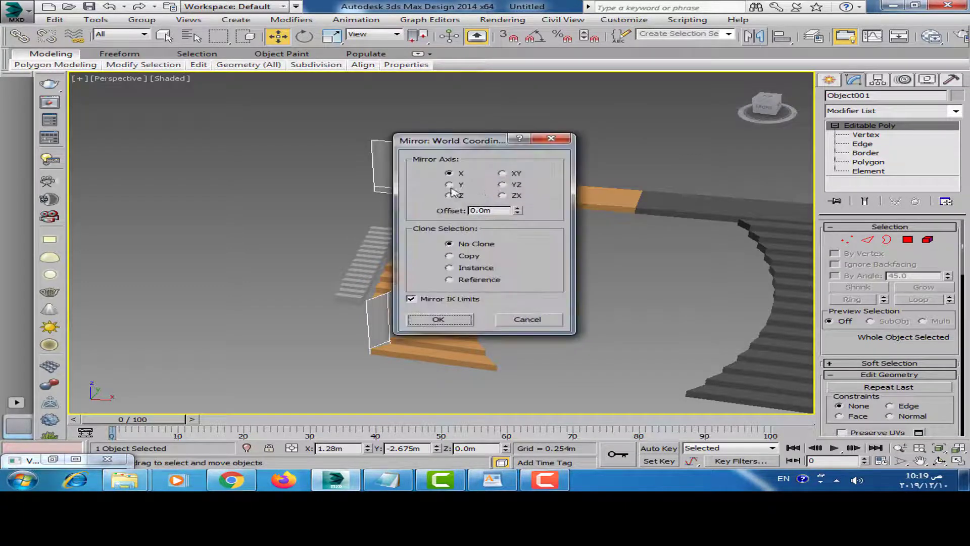
{"action": "left_click_drag", "start_coordinate": [467, 150], "coordinate": [730, 133]}
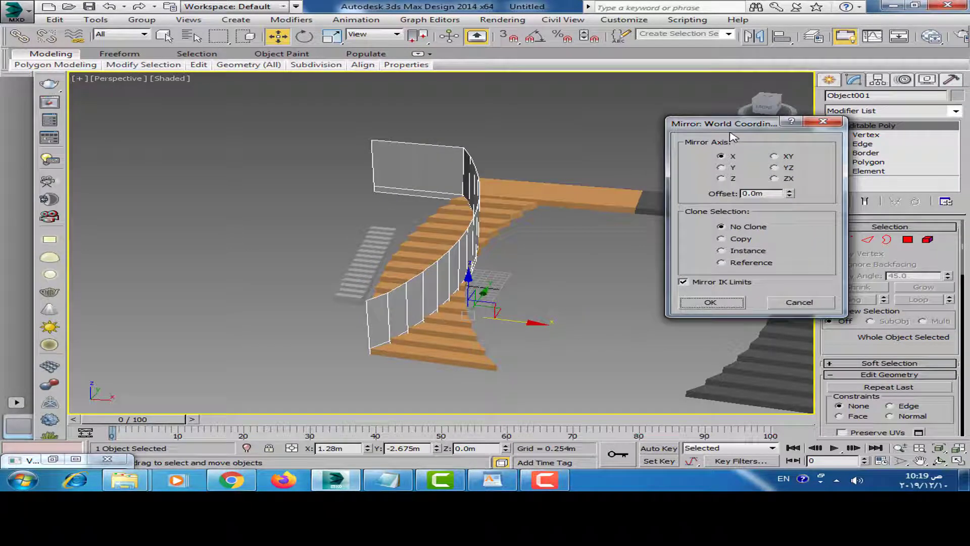
{"action": "left_click", "coordinate": [721, 251]}
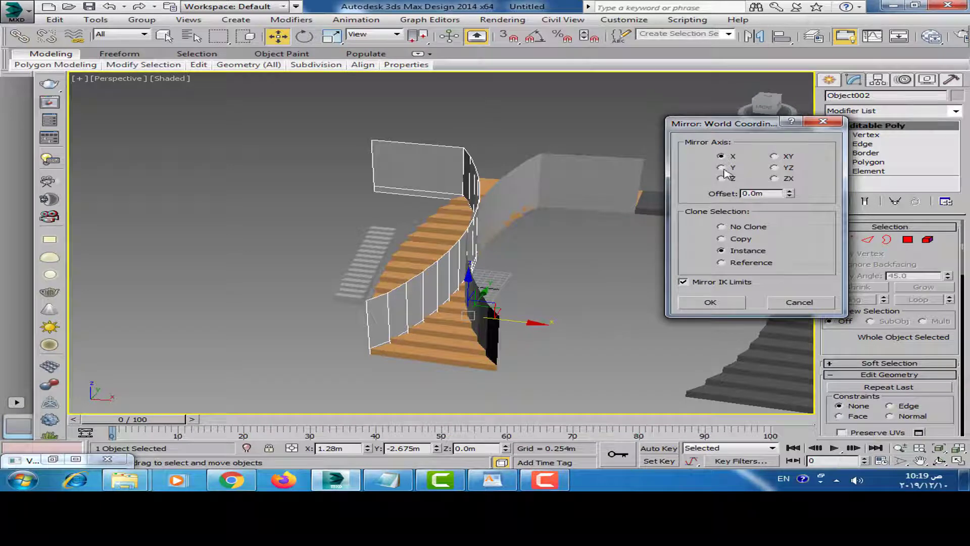
{"action": "left_click", "coordinate": [718, 302]}
{"action": "left_click_drag", "start_coordinate": [513, 323], "coordinate": [804, 346]}
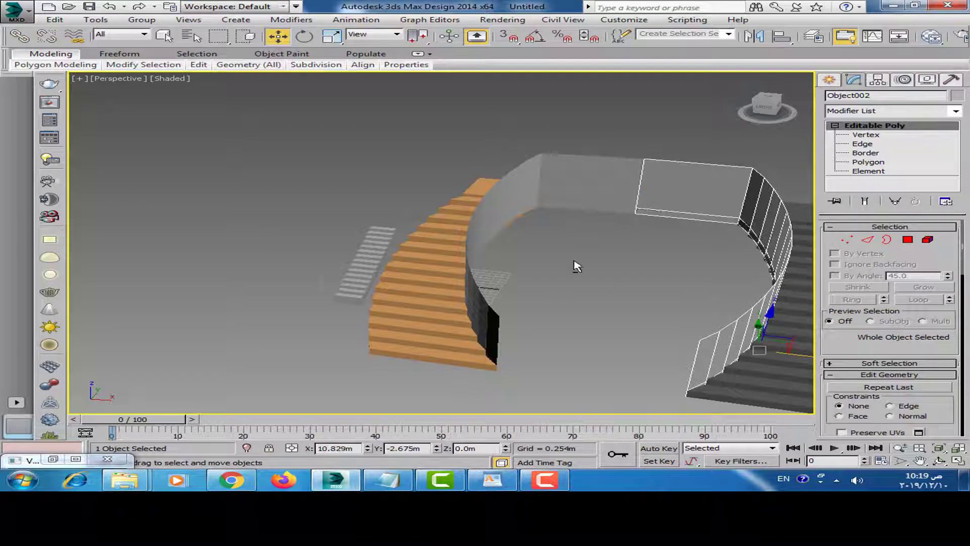
{"action": "middle_click_drag", "start_coordinate": [575, 266], "coordinate": [719, 350], "text": "alt"}
Fine-tune the railing wall's vertical position and reselect it
{"action": "left_click_drag", "start_coordinate": [731, 356], "coordinate": [736, 354]}
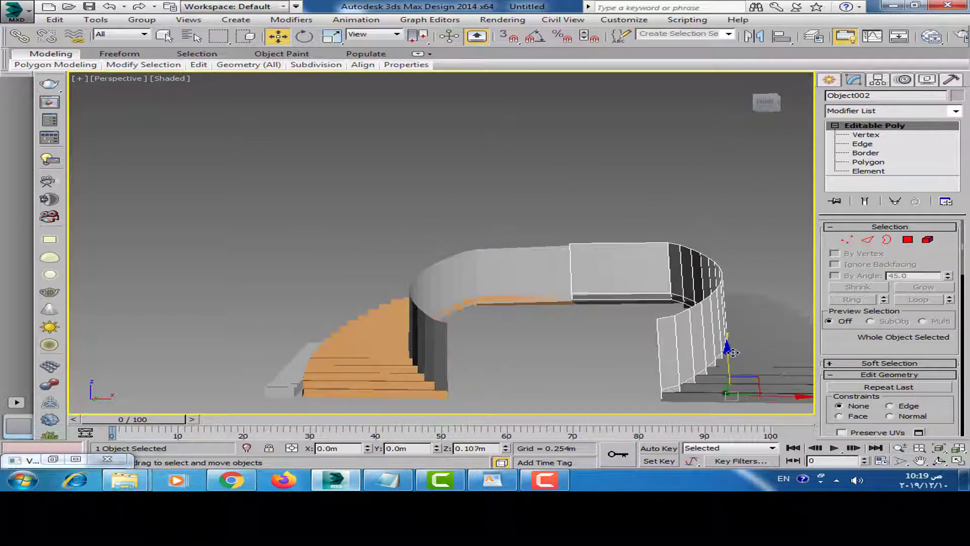
{"action": "left_click", "coordinate": [677, 189]}
{"action": "mouse_move", "coordinate": [677, 189]}
{"action": "middle_mouse_down", "text": "alt"}
{"action": "mouse_move", "coordinate": [585, 270]}
{"action": "mouse_move", "coordinate": [489, 212]}
{"action": "mouse_move", "coordinate": [476, 221]}
{"action": "middle_mouse_up", "text": "alt"}
{"action": "scroll", "coordinate": [525, 221], "scroll_direction": "up", "scroll_amount": 5}
{"action": "left_click", "coordinate": [525, 221]}
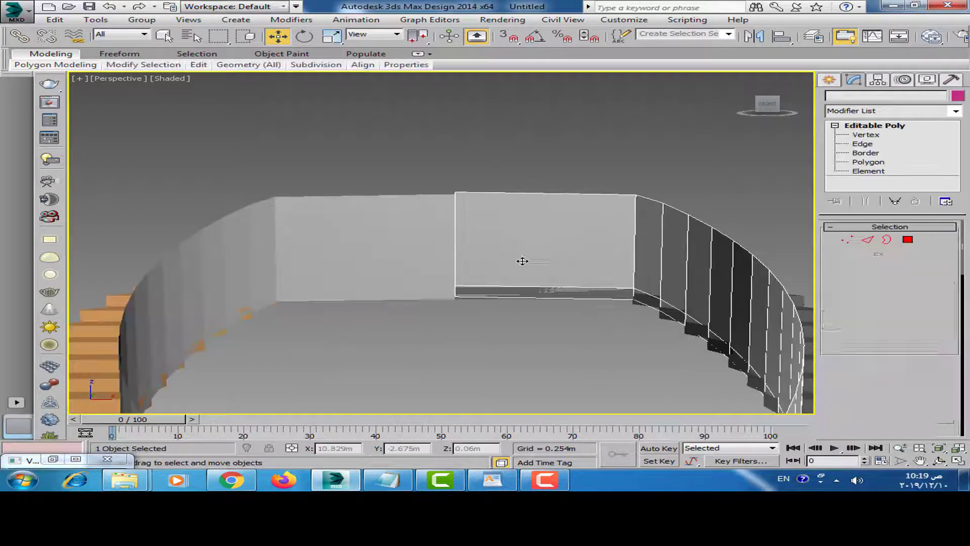
{"action": "mouse_move", "coordinate": [522, 259]}
{"action": "middle_mouse_down", "text": "alt"}
{"action": "mouse_move", "coordinate": [508, 212]}
{"action": "mouse_move", "coordinate": [550, 250]}
{"action": "middle_mouse_up", "text": "alt"}
{"action": "scroll", "coordinate": [502, 206], "scroll_direction": "down", "scroll_amount": 3}
{"action": "scroll", "coordinate": [549, 250], "scroll_direction": "down", "scroll_amount": 3}
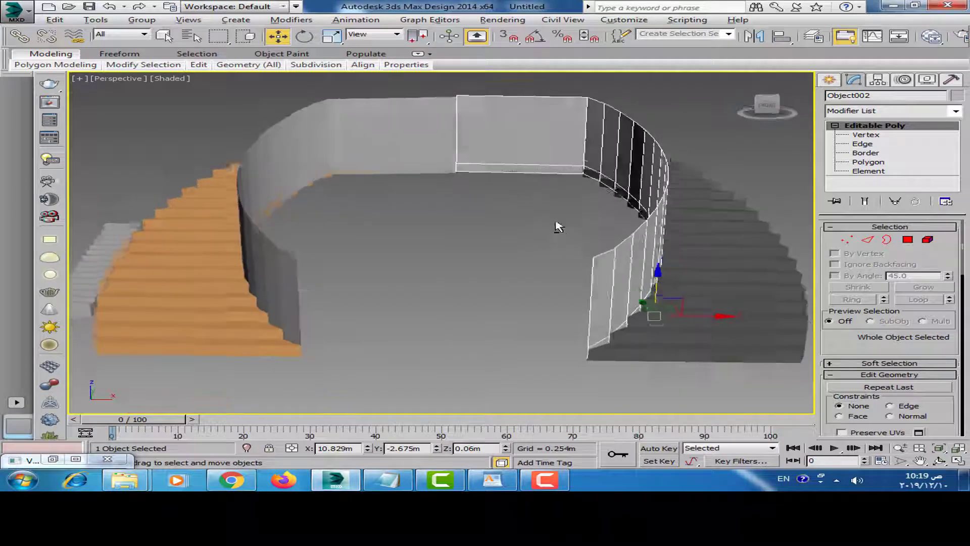
{"action": "left_click_drag", "start_coordinate": [659, 292], "coordinate": [660, 296]}
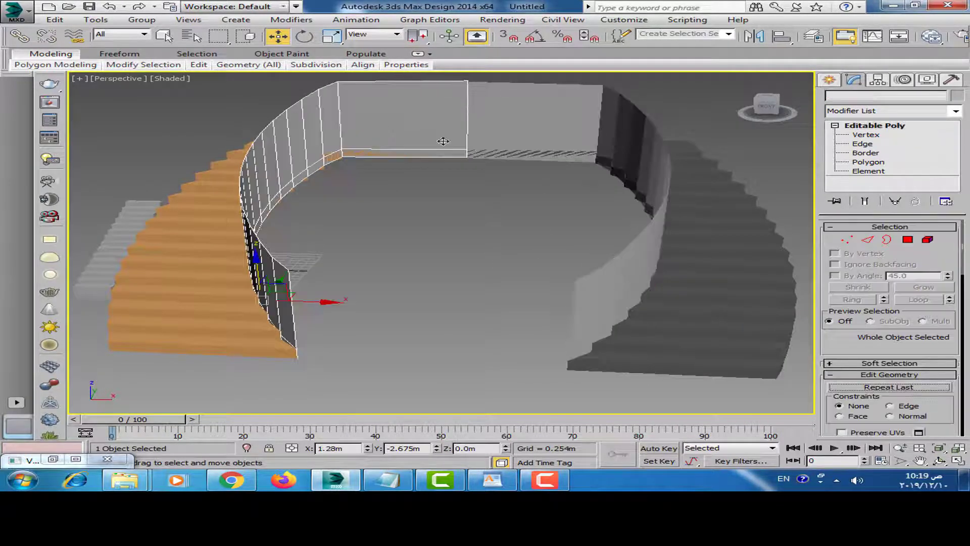
Add a Shell modifier with 0.326m outer amount to the railing walls
{"action": "left_click", "coordinate": [956, 112]}
{"action": "scroll", "coordinate": [877, 195], "scroll_direction": "down", "scroll_amount": 15}
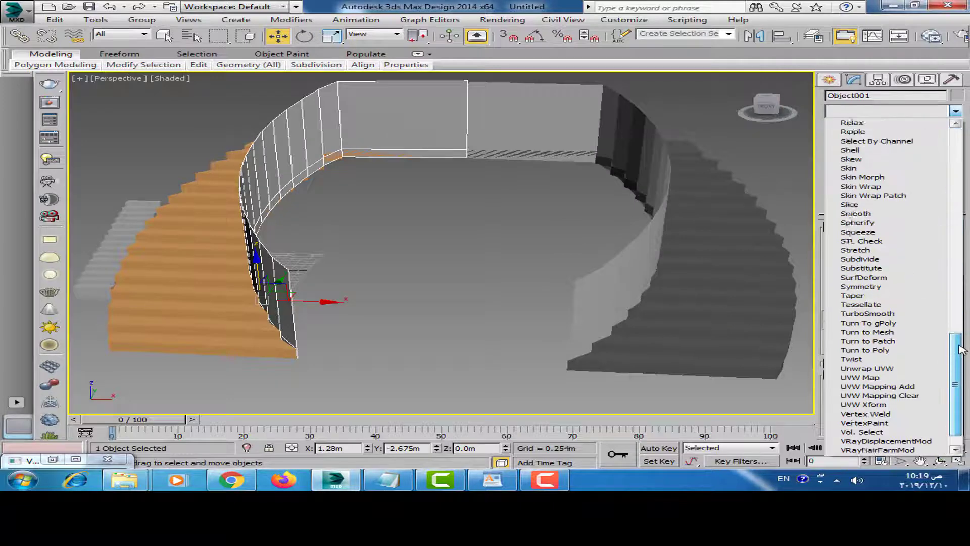
{"action": "scroll", "coordinate": [878, 195], "scroll_direction": "down", "scroll_amount": 3}
{"action": "scroll", "coordinate": [878, 194], "scroll_direction": "up", "scroll_amount": 2}
{"action": "left_click", "coordinate": [877, 194]}
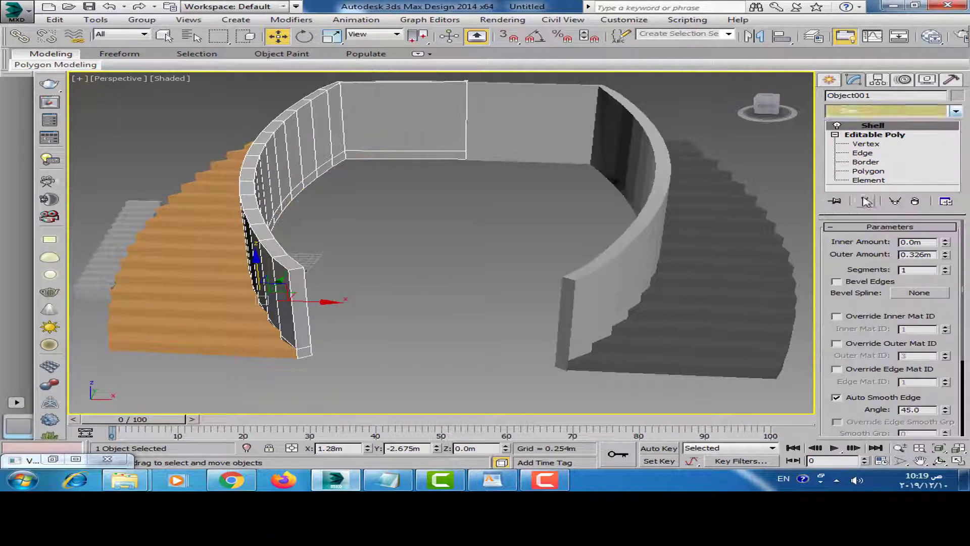
{"action": "left_click", "coordinate": [504, 213]}
{"action": "mouse_move", "coordinate": [342, 174]}
{"action": "middle_mouse_down", "text": "alt"}
{"action": "mouse_move", "coordinate": [350, 147]}
{"action": "mouse_move", "coordinate": [513, 142]}
{"action": "mouse_move", "coordinate": [420, 148]}
{"action": "mouse_move", "coordinate": [390, 168]}
{"action": "mouse_move", "coordinate": [277, 169]}
{"action": "mouse_move", "coordinate": [468, 191]}
{"action": "mouse_move", "coordinate": [454, 206]}
{"action": "mouse_move", "coordinate": [718, 218]}
{"action": "mouse_move", "coordinate": [502, 231]}
{"action": "mouse_move", "coordinate": [507, 218]}
{"action": "mouse_move", "coordinate": [495, 210]}
{"action": "mouse_move", "coordinate": [505, 232]}
{"action": "middle_mouse_up", "text": "alt"}
{"action": "left_click", "coordinate": [412, 180]}
{"action": "scroll", "coordinate": [412, 210], "scroll_direction": "up", "scroll_amount": 3}
{"action": "scroll", "coordinate": [378, 206], "scroll_direction": "up", "scroll_amount": 2}
{"action": "scroll", "coordinate": [378, 205], "scroll_direction": "down", "scroll_amount": 3}
Select the orange stairs Plane002 and switch to Polygon level
{"action": "left_click", "coordinate": [504, 232]}
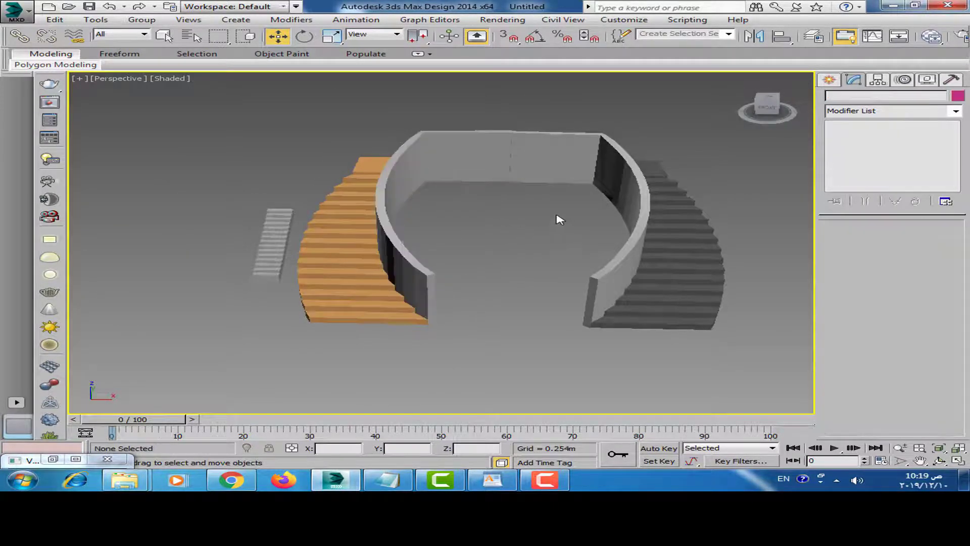
{"action": "mouse_move", "coordinate": [558, 217]}
{"action": "middle_mouse_down", "text": "alt"}
{"action": "mouse_move", "coordinate": [329, 199]}
{"action": "mouse_move", "coordinate": [684, 197]}
{"action": "mouse_move", "coordinate": [411, 234]}
{"action": "middle_mouse_up", "text": "alt"}
{"action": "left_click", "coordinate": [335, 244]}
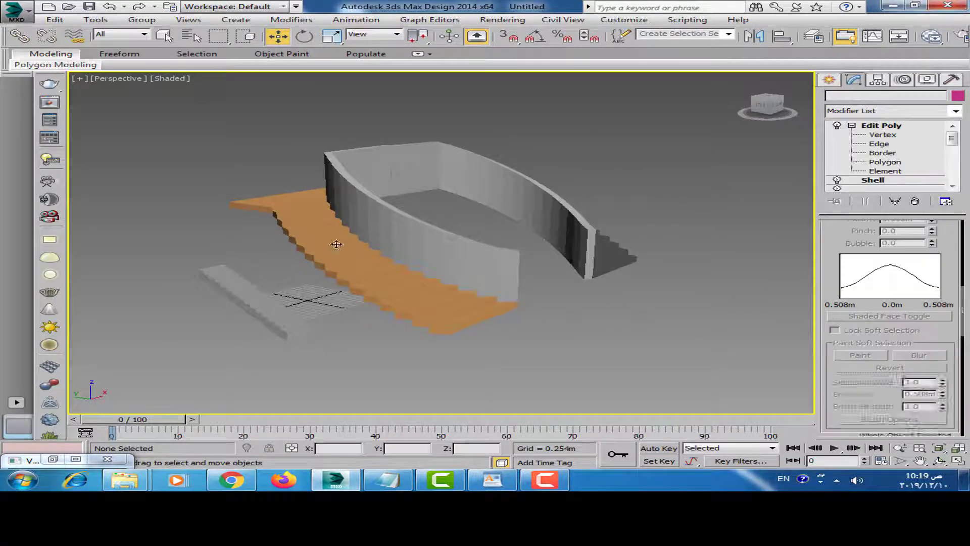
{"action": "mouse_move", "coordinate": [334, 230]}
{"action": "middle_mouse_down", "text": "alt"}
{"action": "mouse_move", "coordinate": [505, 218]}
{"action": "mouse_move", "coordinate": [372, 220]}
{"action": "mouse_move", "coordinate": [377, 213]}
{"action": "middle_mouse_up", "text": "alt"}
{"action": "left_click", "coordinate": [884, 161]}
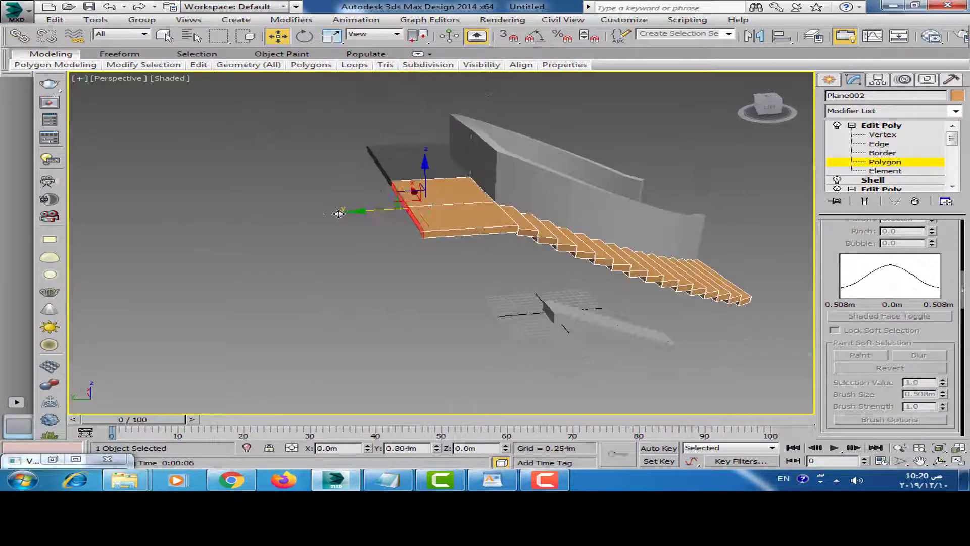
Select the landing's front face plus every riser face of the orange flight
{"action": "middle_click_drag", "start_coordinate": [262, 215], "coordinate": [374, 221], "text": "alt"}
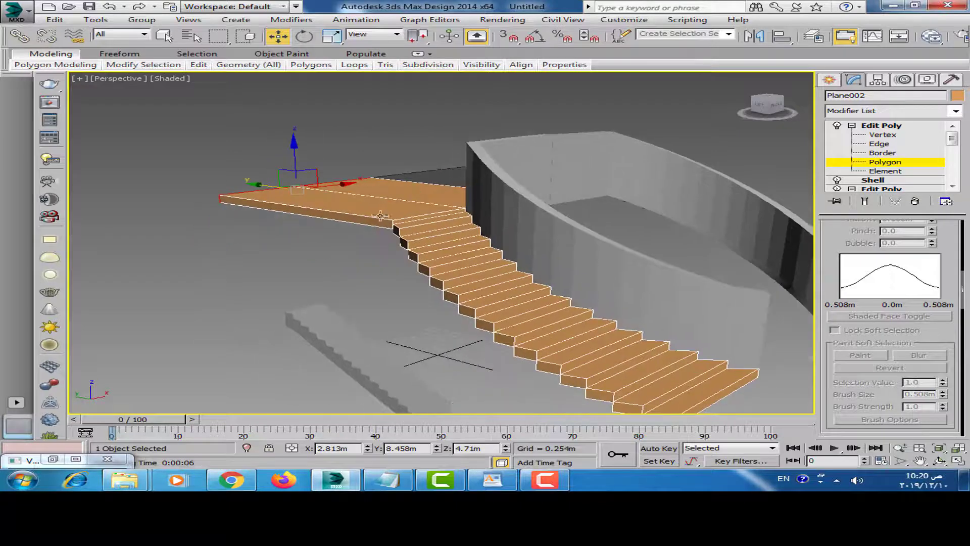
{"action": "left_click", "coordinate": [374, 221]}
{"action": "scroll", "coordinate": [374, 221], "scroll_direction": "up", "scroll_amount": 2}
{"action": "scroll", "coordinate": [419, 225], "scroll_direction": "up", "scroll_amount": 3}
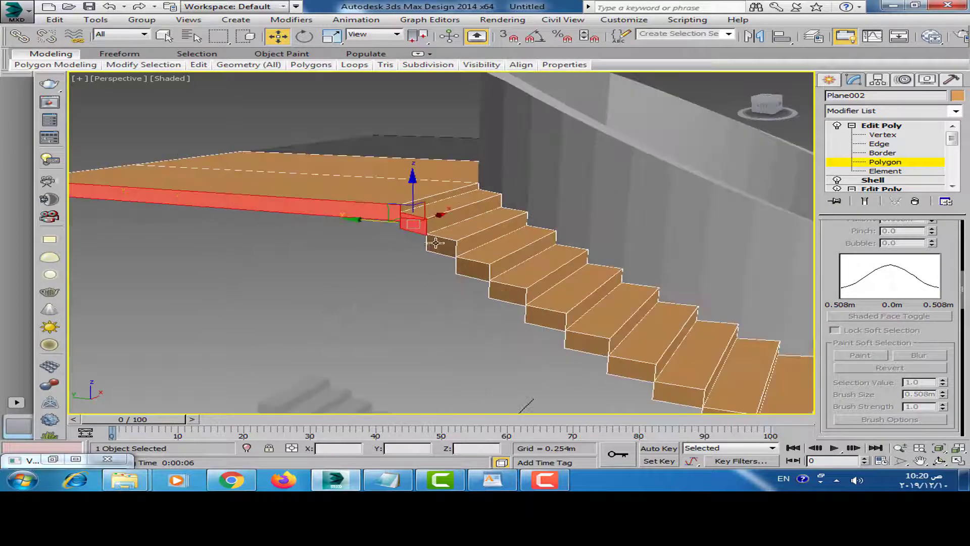
{"action": "scroll", "coordinate": [528, 291], "scroll_direction": "down", "scroll_amount": 4}
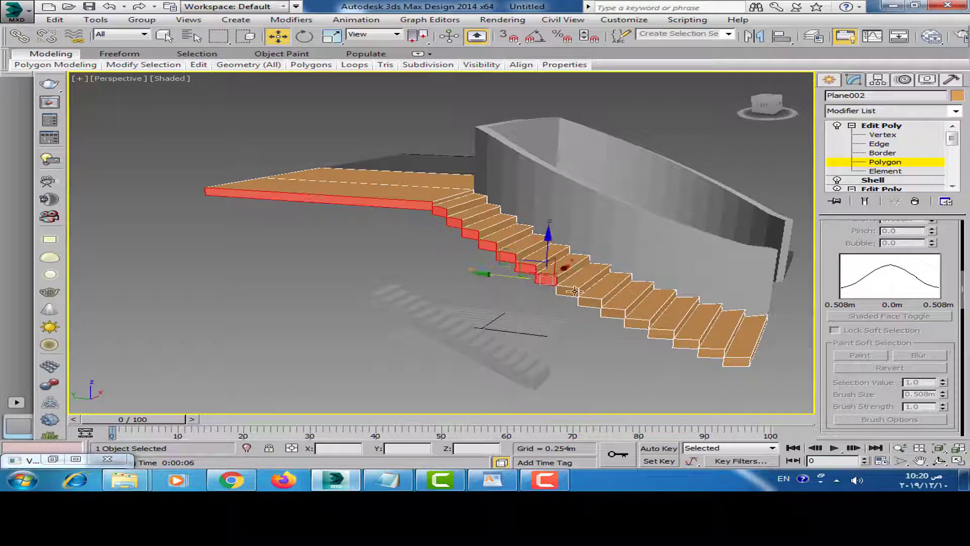
{"action": "left_click", "coordinate": [635, 323]}
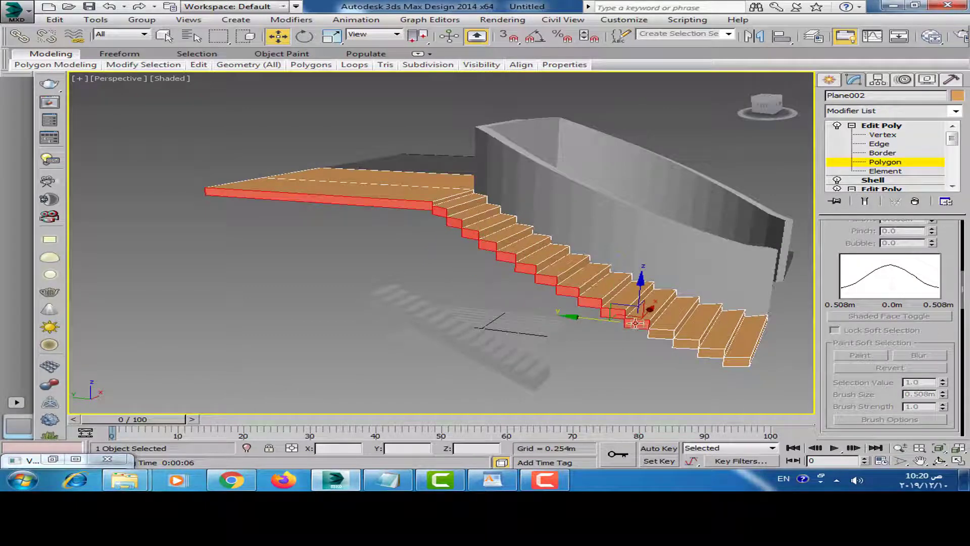
{"action": "middle_click_drag", "start_coordinate": [658, 332], "coordinate": [596, 278]}
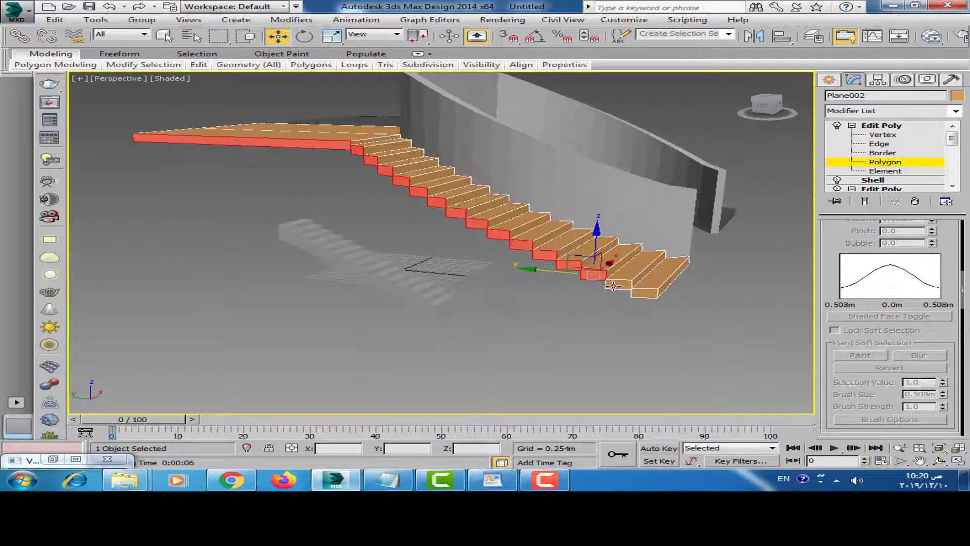
{"action": "left_click", "coordinate": [613, 286]}
{"action": "left_click", "coordinate": [644, 293]}
{"action": "scroll", "coordinate": [860, 344], "scroll_direction": "down", "scroll_amount": 2}
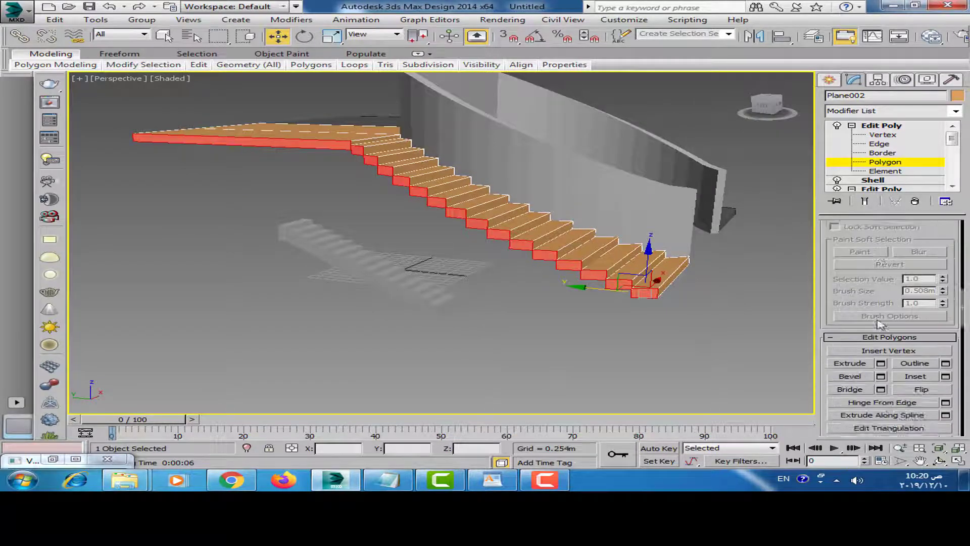
{"action": "scroll", "coordinate": [869, 333], "scroll_direction": "down", "scroll_amount": 2}
{"action": "scroll", "coordinate": [882, 323], "scroll_direction": "down", "scroll_amount": 2}
Detach the selected faces as a clone, Object003, and hide Plane001
{"action": "left_click", "coordinate": [944, 303]}
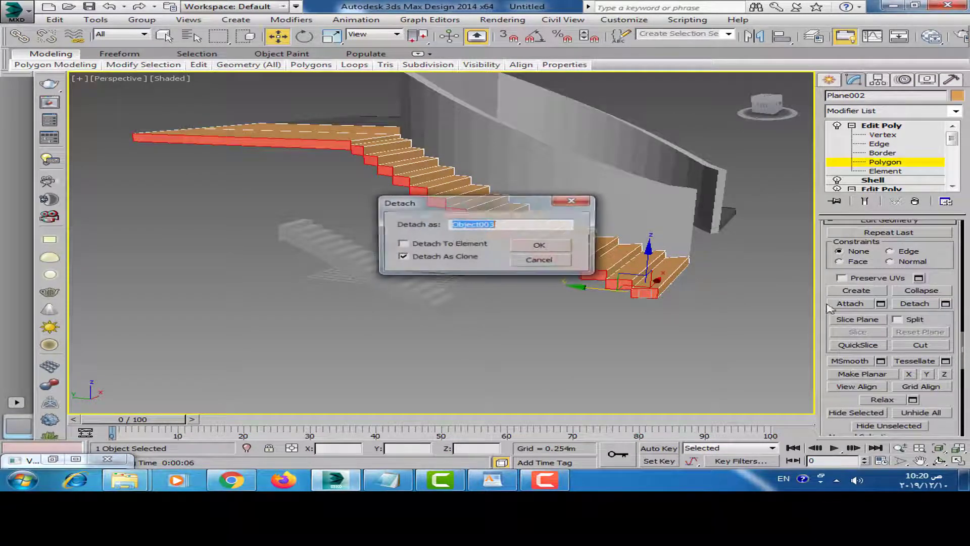
{"action": "left_click", "coordinate": [540, 246]}
{"action": "left_click", "coordinate": [404, 287]}
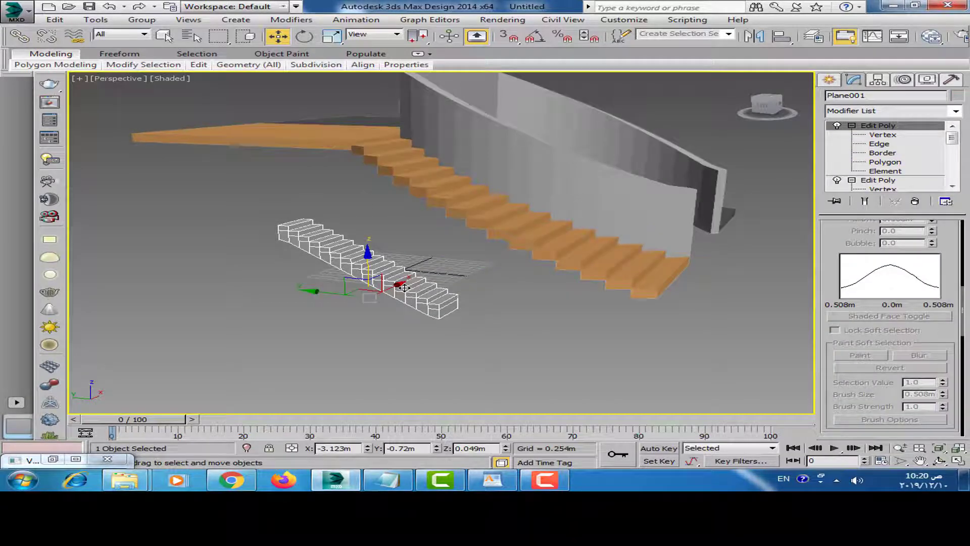
{"action": "key", "text": "Delete"}
Select only the detached strip Object003 and isolate it in a side view
{"action": "middle_click_drag", "start_coordinate": [405, 283], "coordinate": [429, 297], "text": "alt"}
{"action": "left_click", "coordinate": [428, 297]}
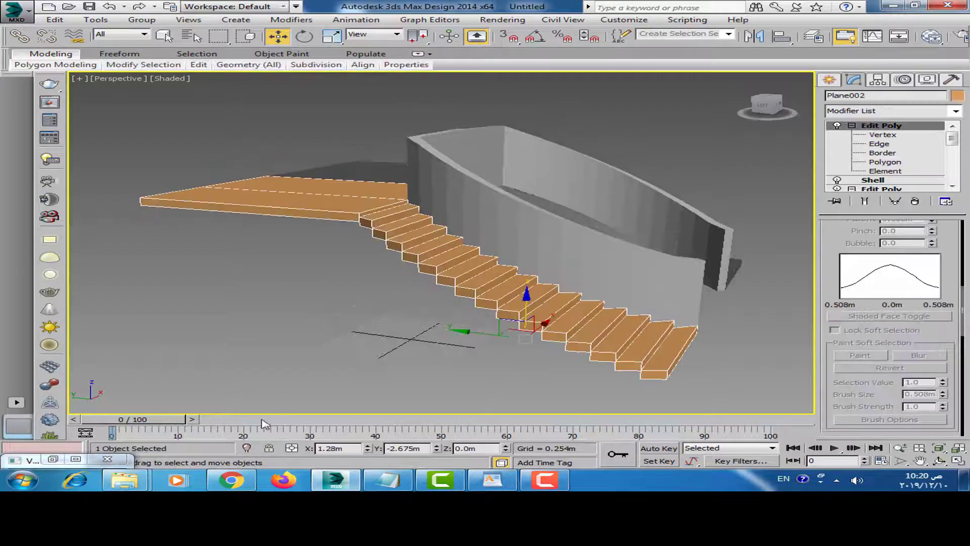
{"action": "left_click_drag", "start_coordinate": [273, 307], "coordinate": [339, 225]}
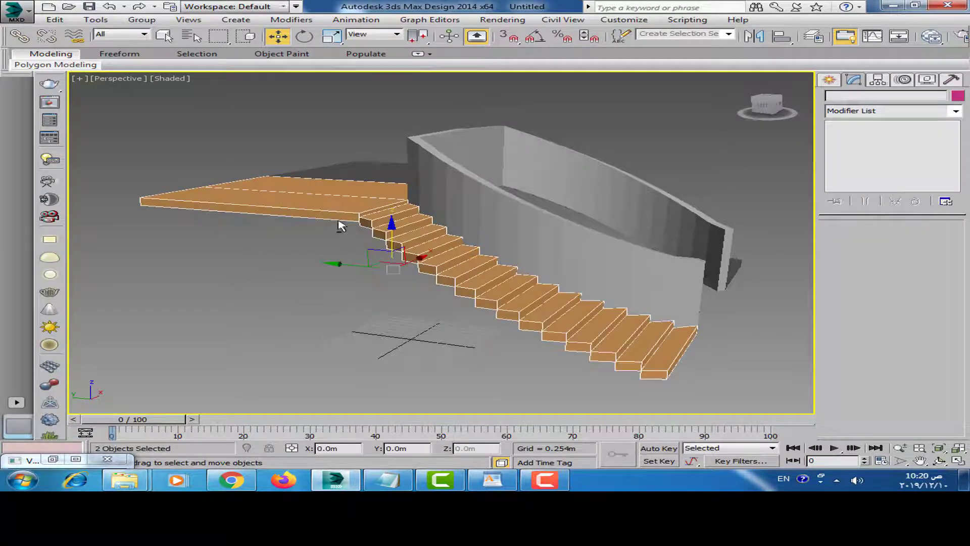
{"action": "left_click", "coordinate": [326, 202]}
{"action": "mouse_move", "coordinate": [325, 392]}
{"action": "middle_mouse_down", "text": "alt"}
{"action": "mouse_move", "coordinate": [383, 292]}
{"action": "mouse_move", "coordinate": [518, 271]}
{"action": "middle_mouse_up", "text": "alt"}
Weld all the strip's vertices with a raised threshold, leaving 34 vertices
{"action": "left_click", "coordinate": [848, 240]}
{"action": "left_click_drag", "start_coordinate": [704, 150], "coordinate": [205, 281]}
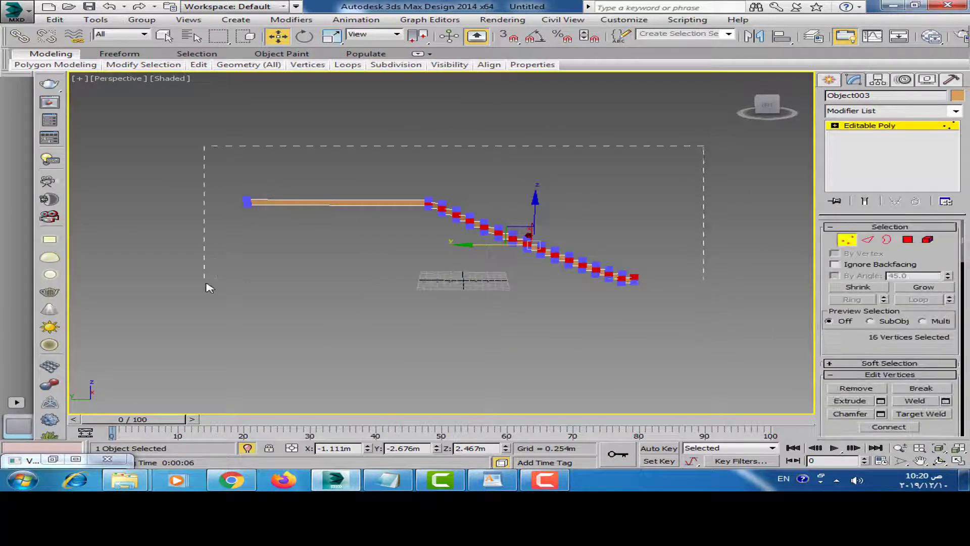
{"action": "mouse_move", "coordinate": [633, 315]}
{"action": "middle_mouse_down"}
{"action": "mouse_move", "coordinate": [638, 329]}
{"action": "mouse_move", "coordinate": [639, 283]}
{"action": "middle_mouse_up"}
{"action": "scroll", "coordinate": [927, 354], "scroll_direction": "down", "scroll_amount": 2}
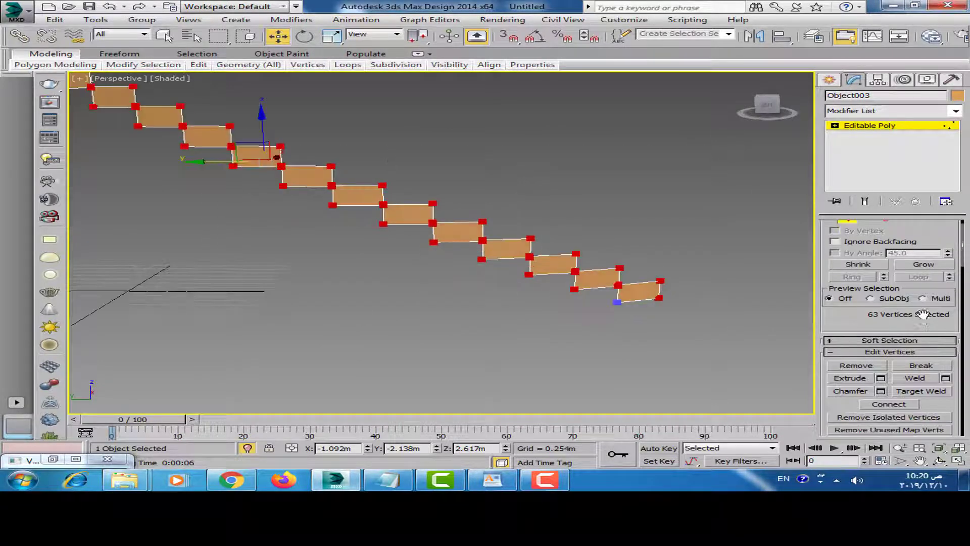
{"action": "left_click", "coordinate": [945, 361]}
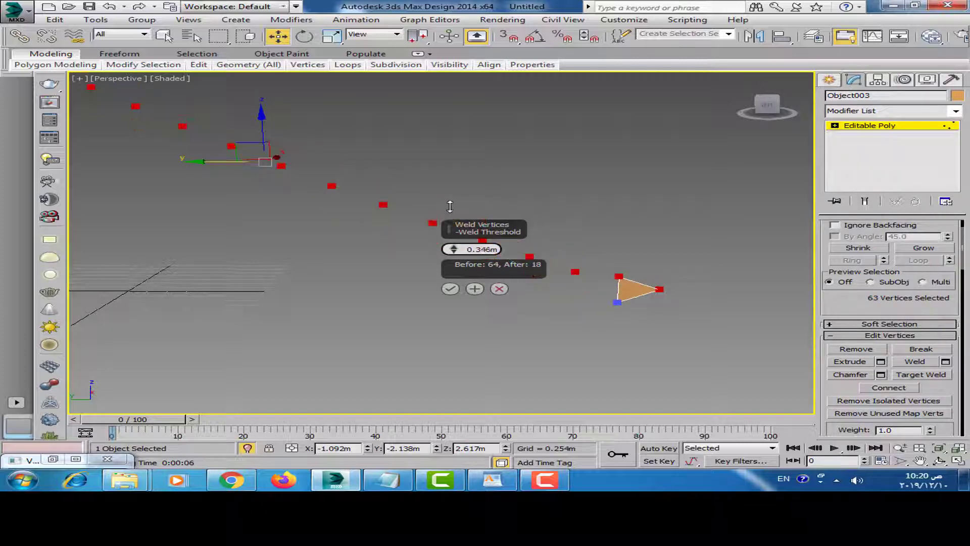
{"action": "left_click_drag", "start_coordinate": [448, 210], "coordinate": [451, 208]}
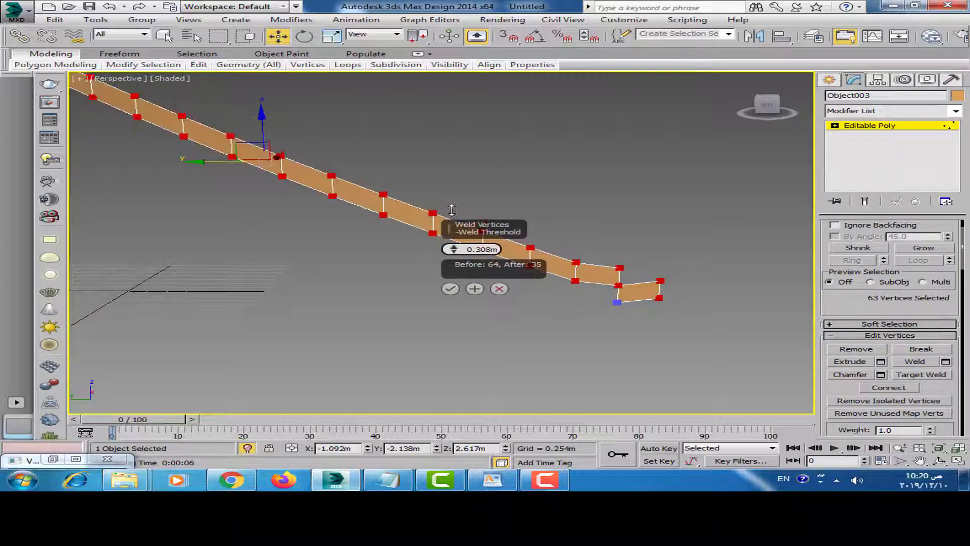
{"action": "left_click", "coordinate": [450, 289]}
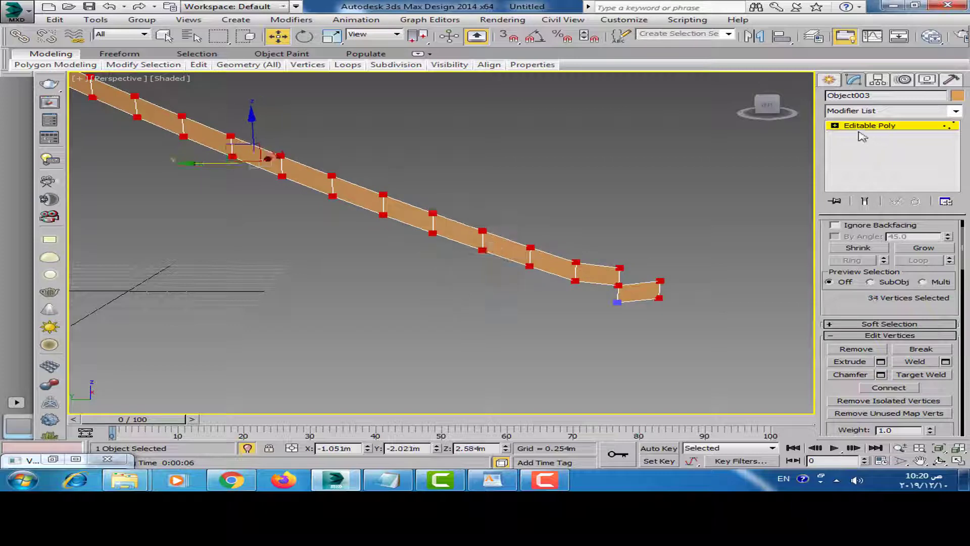
Inspect the strip's small end face at Polygon level, then reselect the whole strip
{"action": "left_click", "coordinate": [835, 126]}
{"action": "mouse_move", "coordinate": [677, 230]}
{"action": "middle_mouse_down", "text": "alt"}
{"action": "mouse_move", "coordinate": [678, 258]}
{"action": "mouse_move", "coordinate": [591, 266]}
{"action": "middle_mouse_up", "text": "alt"}
{"action": "left_click", "coordinate": [875, 163]}
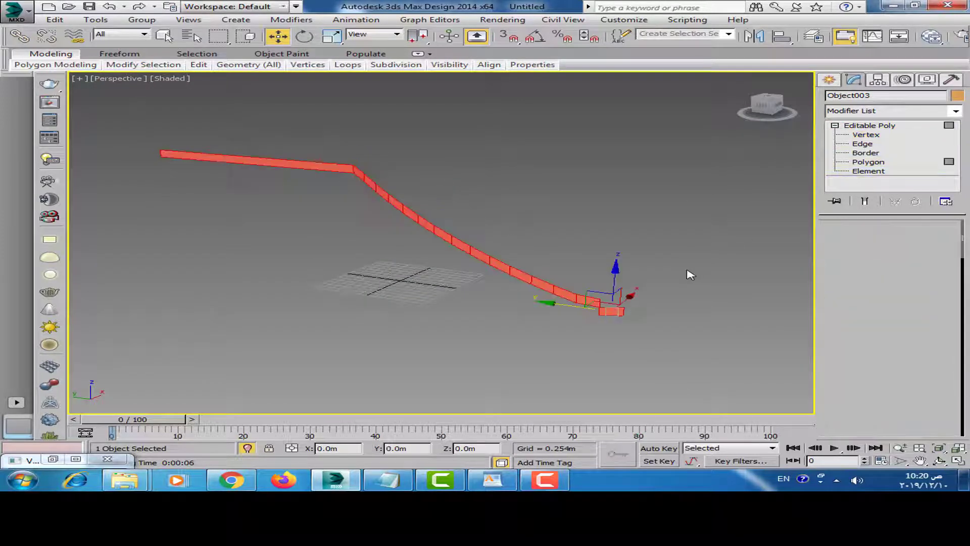
{"action": "left_click_drag", "start_coordinate": [666, 296], "coordinate": [632, 328]}
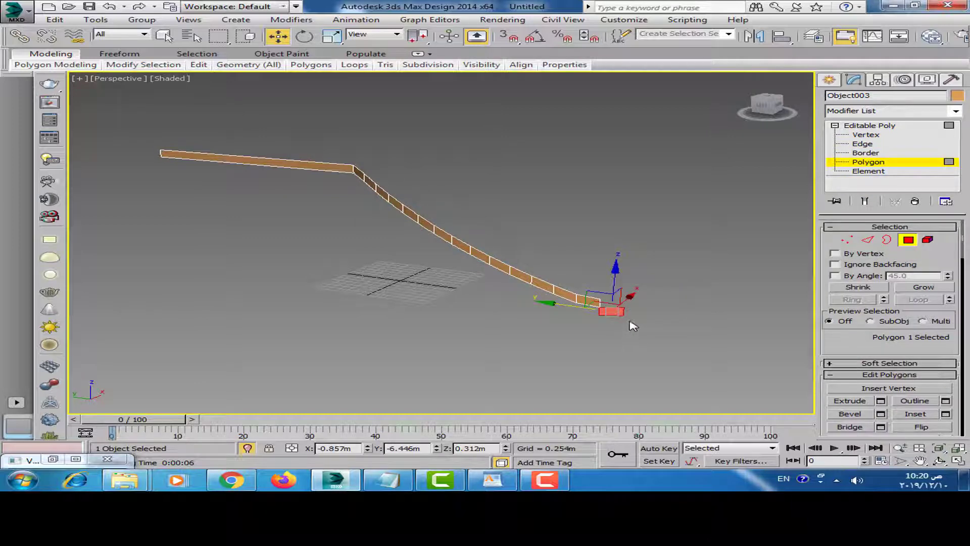
{"action": "middle_click_drag", "start_coordinate": [637, 305], "coordinate": [642, 309]}
{"action": "left_click", "coordinate": [904, 125]}
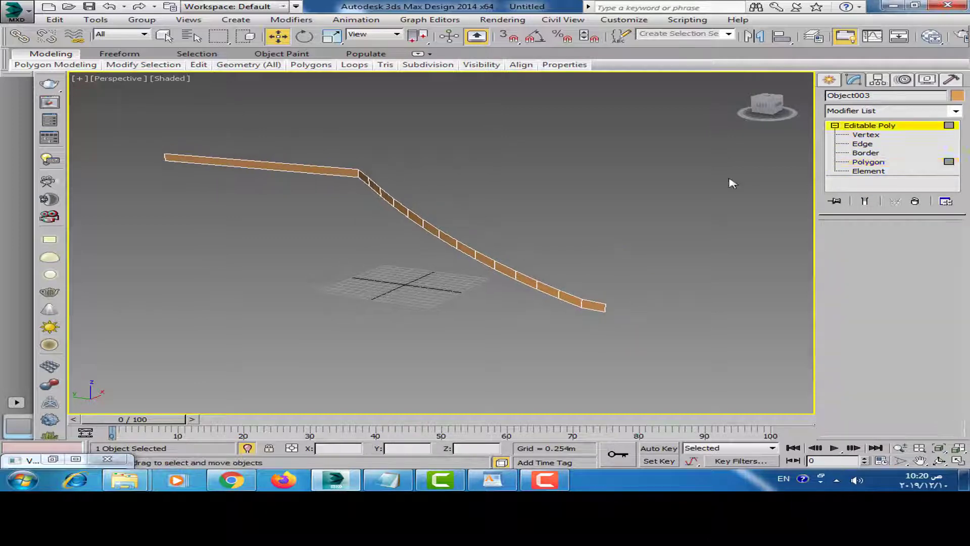
{"action": "left_click_drag", "start_coordinate": [519, 218], "coordinate": [344, 355]}
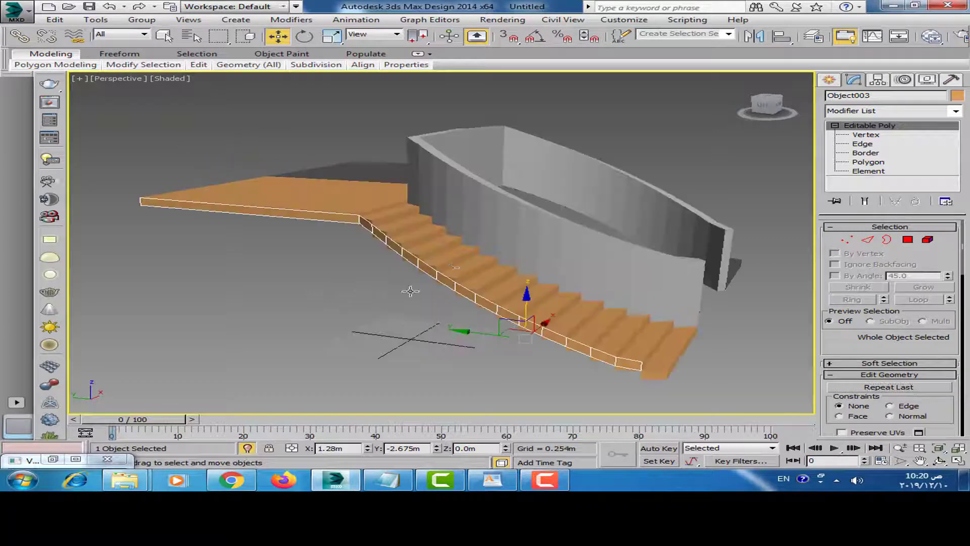
Give the strip a new object colour and select one of its landing edges
{"action": "left_click", "coordinate": [956, 96]}
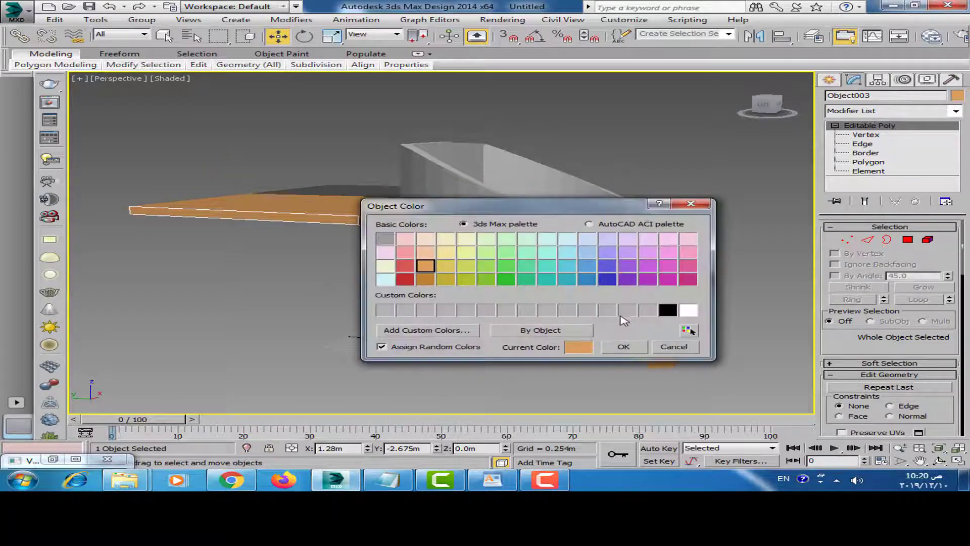
{"action": "left_click", "coordinate": [625, 347]}
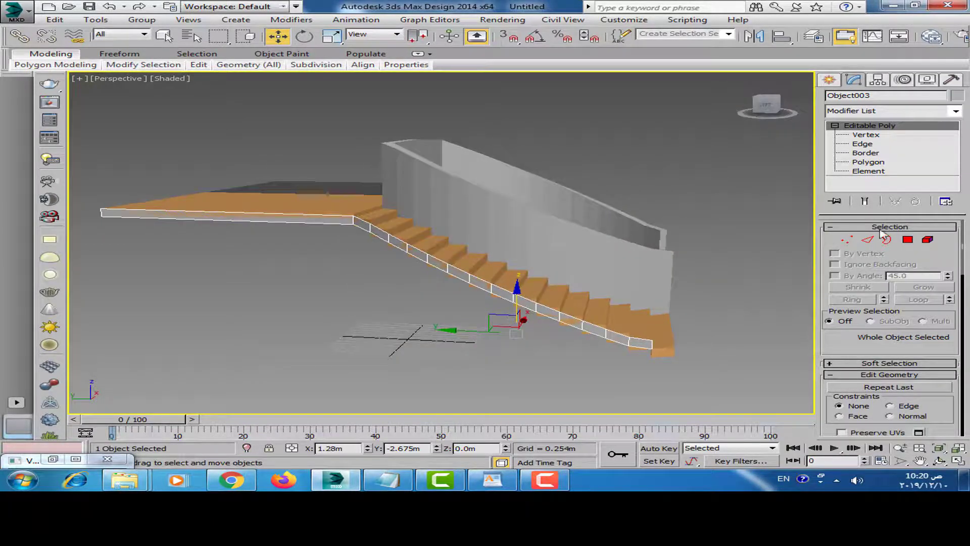
{"action": "key", "text": "2"}
{"action": "left_click", "coordinate": [319, 213]}
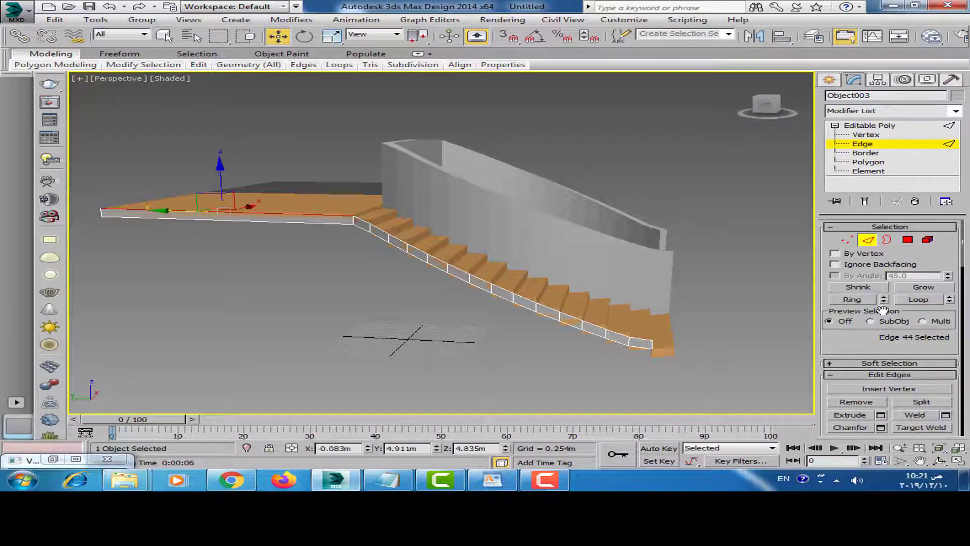
Raise the strip's top edge loop and lower its bottom edge loop
{"action": "left_click", "coordinate": [918, 300]}
{"action": "middle_click_drag", "start_coordinate": [524, 264], "coordinate": [504, 259], "text": "alt"}
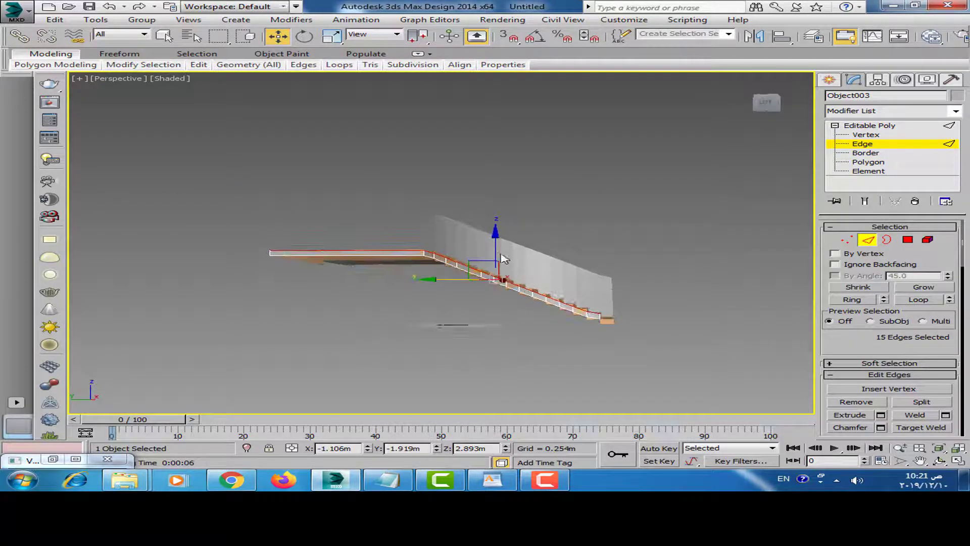
{"action": "left_click_drag", "start_coordinate": [494, 244], "coordinate": [500, 169]}
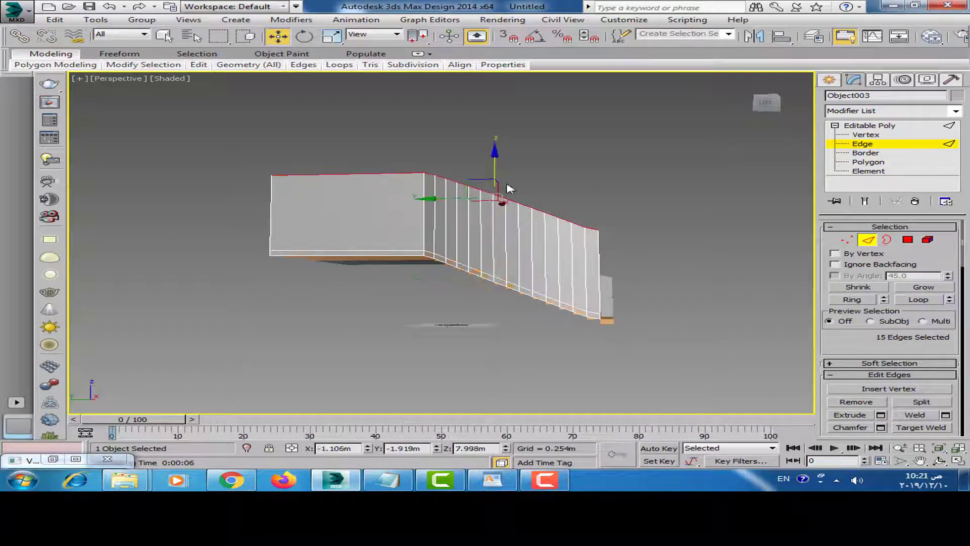
{"action": "left_click", "coordinate": [405, 259]}
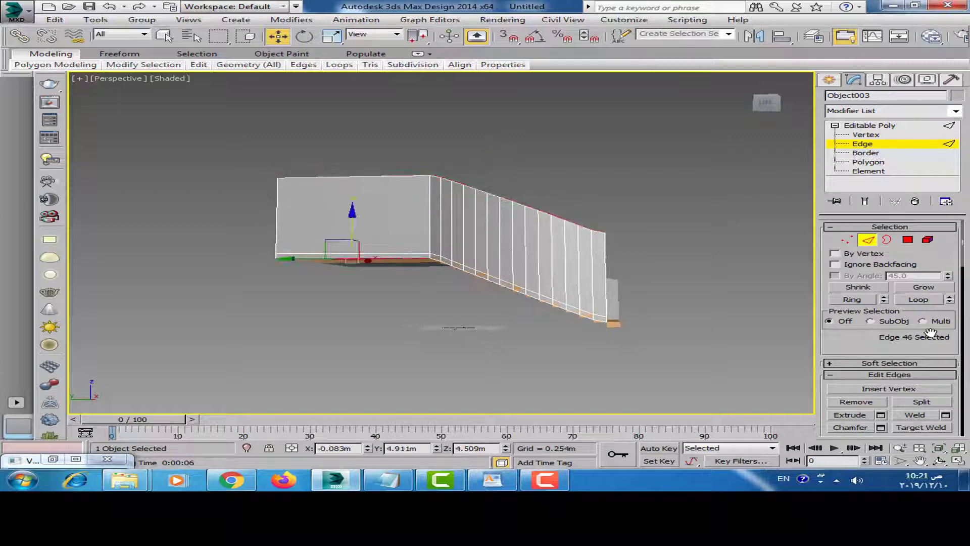
{"action": "left_click", "coordinate": [918, 299]}
{"action": "middle_click_drag", "start_coordinate": [680, 314], "coordinate": [606, 310], "text": "alt"}
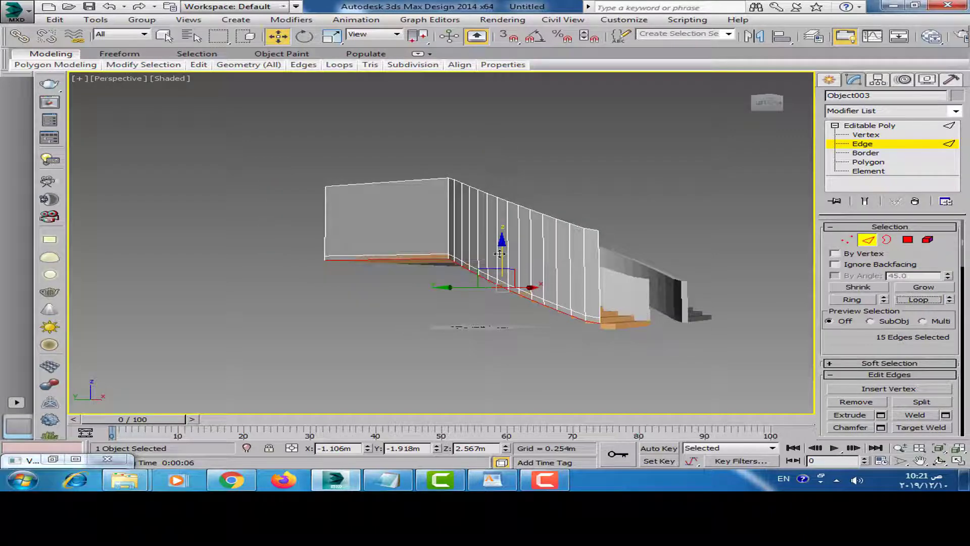
{"action": "left_click_drag", "start_coordinate": [499, 253], "coordinate": [518, 291], "text": "shift"}
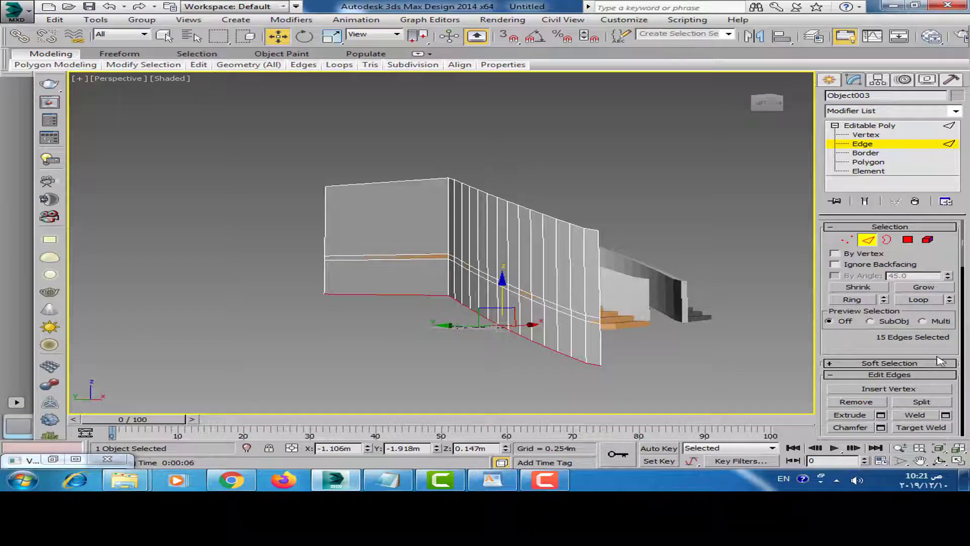
Flatten the bottom edges with Make Planar Z and extend the end edge across the landing
{"action": "scroll", "coordinate": [935, 357], "scroll_direction": "down", "scroll_amount": 2}
{"action": "scroll", "coordinate": [927, 352], "scroll_direction": "down", "scroll_amount": 3}
{"action": "scroll", "coordinate": [919, 348], "scroll_direction": "down", "scroll_amount": 3}
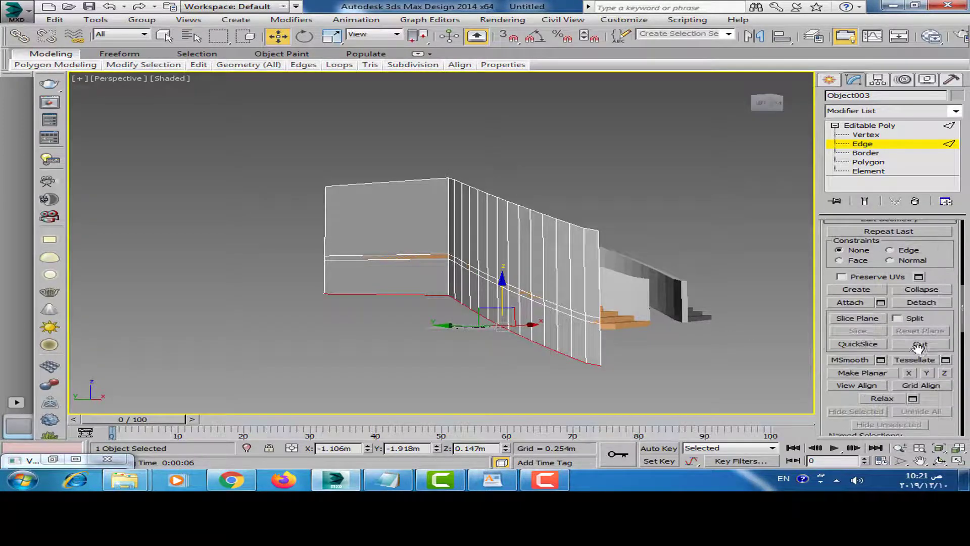
{"action": "left_click", "coordinate": [944, 373]}
{"action": "mouse_move", "coordinate": [703, 329]}
{"action": "middle_mouse_down", "text": "alt"}
{"action": "mouse_move", "coordinate": [647, 317]}
{"action": "mouse_move", "coordinate": [555, 263]}
{"action": "middle_mouse_up", "text": "alt"}
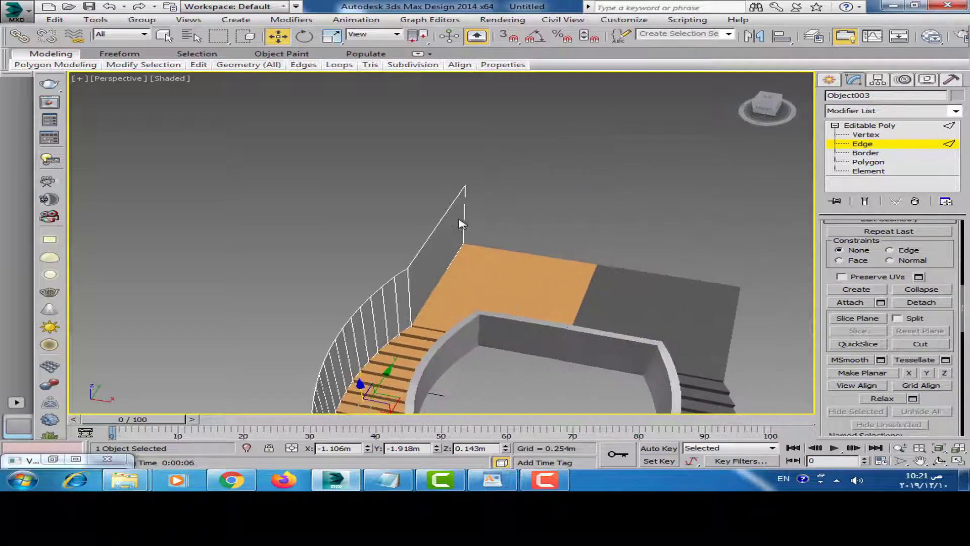
{"action": "left_click", "coordinate": [465, 216]}
{"action": "left_click_drag", "start_coordinate": [514, 222], "coordinate": [649, 254], "text": "shift"}
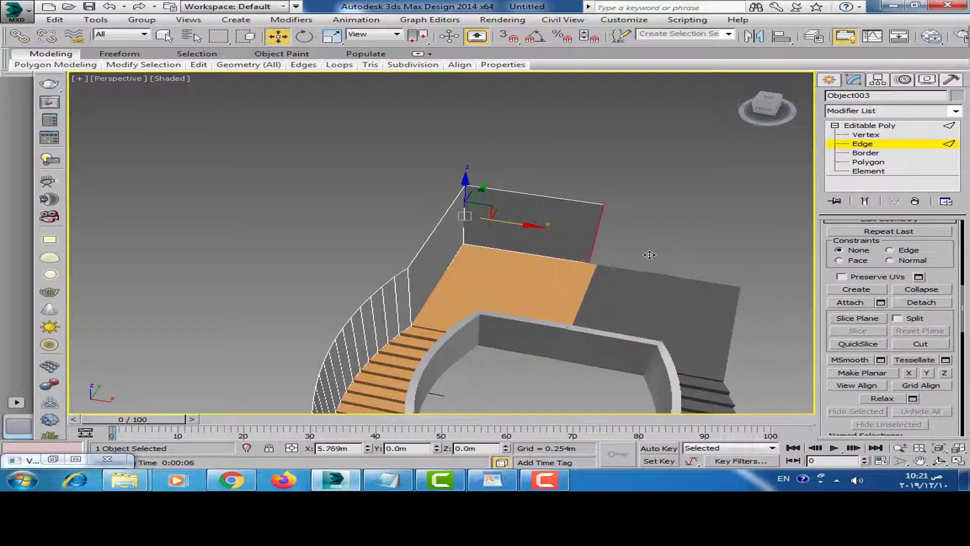
{"action": "scroll", "coordinate": [655, 257], "scroll_direction": "down", "scroll_amount": 2}
{"action": "scroll", "coordinate": [617, 238], "scroll_direction": "down", "scroll_amount": 3}
Leave edge editing, clear the selection and select the railing wall object
{"action": "left_click", "coordinate": [868, 125]}
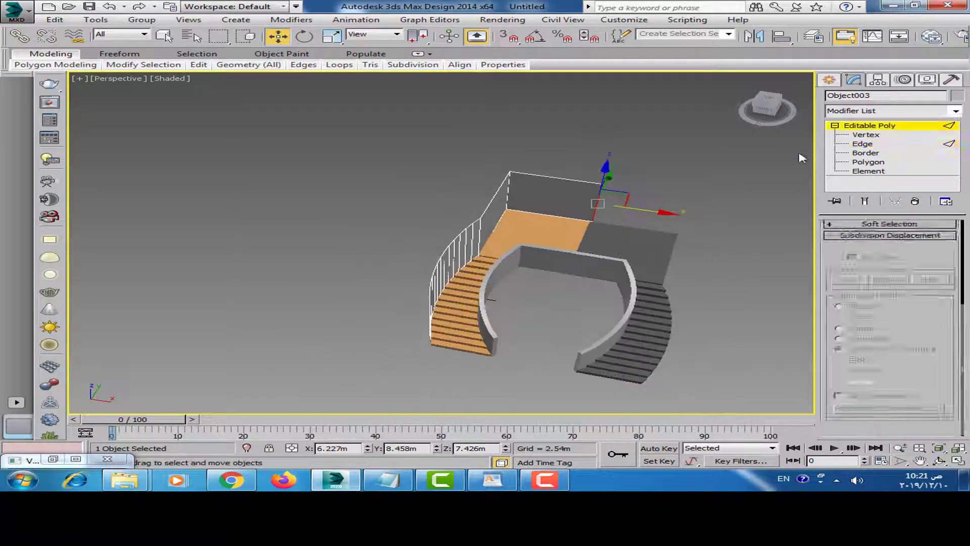
{"action": "key", "text": "ctrl+d"}
{"action": "left_click", "coordinate": [527, 197]}
{"action": "middle_click_drag", "start_coordinate": [526, 197], "coordinate": [573, 252], "text": "alt"}
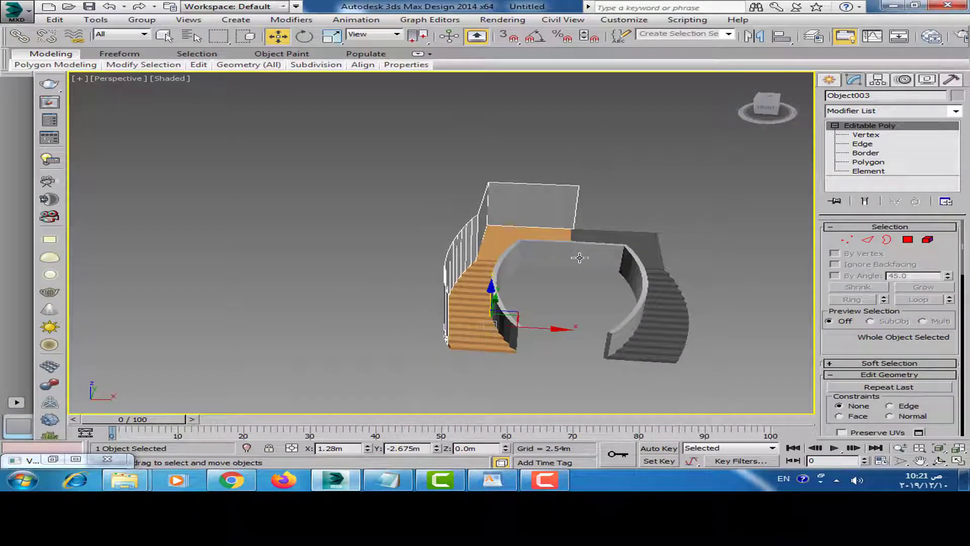
Mirror the railing wall on X as an instance and move it onto the right-hand flight
{"action": "left_click", "coordinate": [752, 38]}
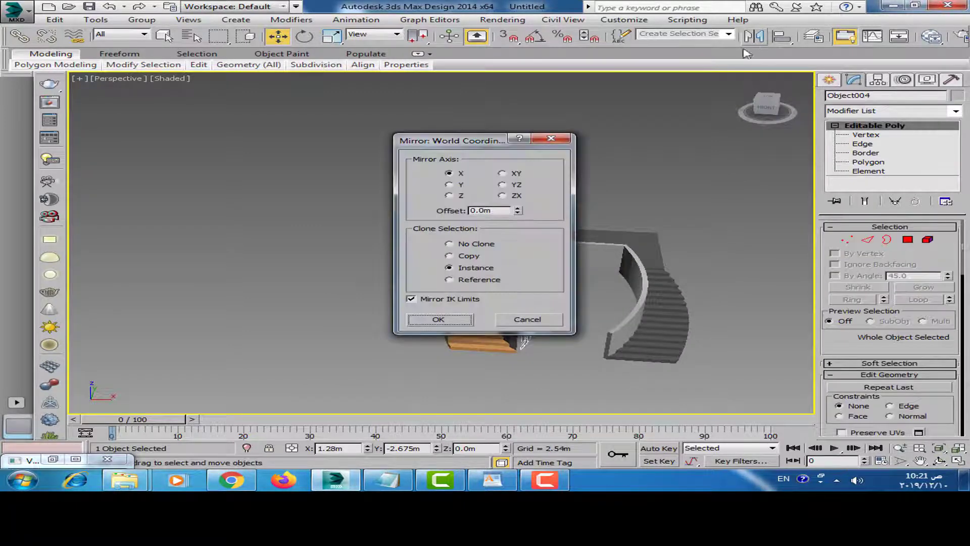
{"action": "left_click_drag", "start_coordinate": [473, 140], "coordinate": [759, 122]}
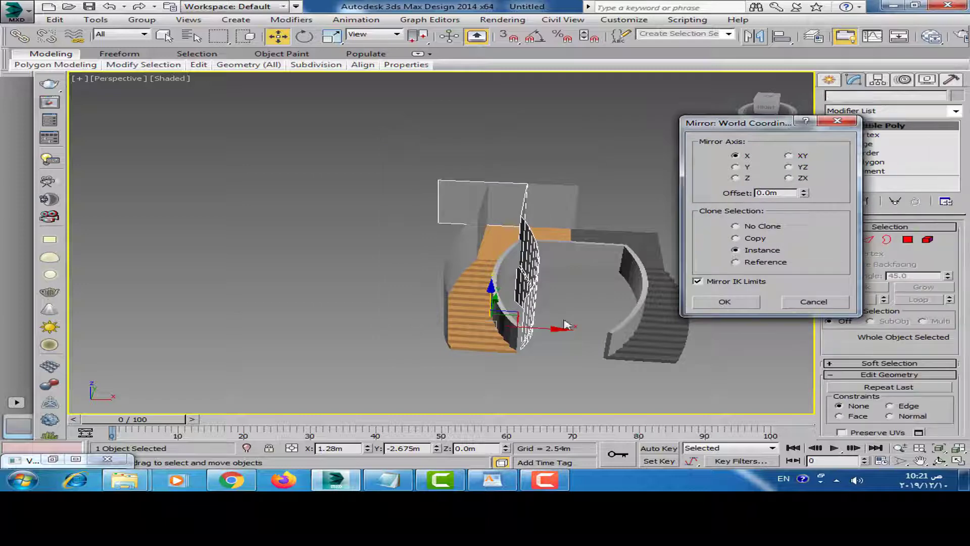
{"action": "left_click", "coordinate": [724, 302]}
{"action": "mouse_move", "coordinate": [530, 329]}
{"action": "left_mouse_down"}
{"action": "mouse_move", "coordinate": [722, 336]}
{"action": "mouse_move", "coordinate": [689, 339]}
{"action": "left_mouse_up"}
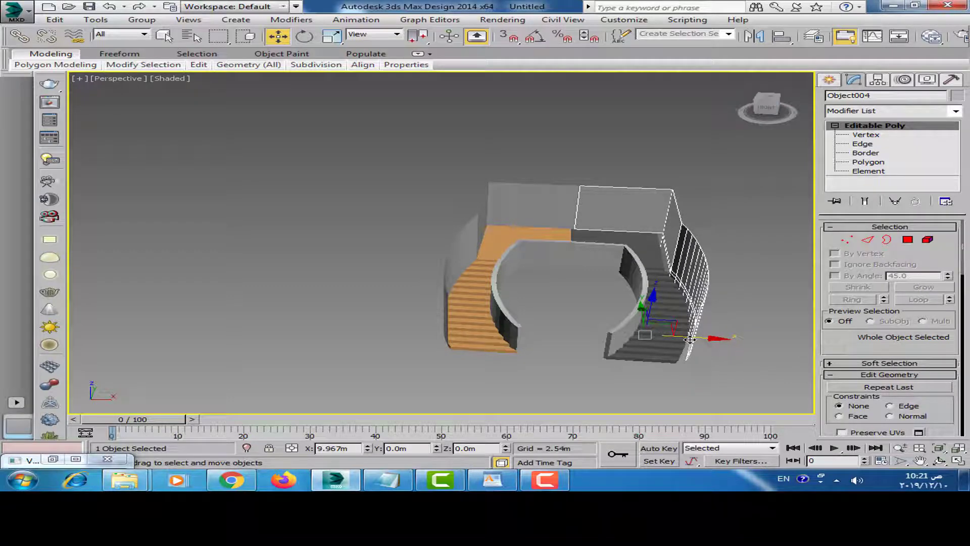
Zoom in on the orange staircase and select the original railing wall
{"action": "left_click", "coordinate": [441, 194]}
{"action": "mouse_move", "coordinate": [441, 195]}
{"action": "middle_mouse_down", "text": "alt"}
{"action": "mouse_move", "coordinate": [429, 223]}
{"action": "mouse_move", "coordinate": [438, 218]}
{"action": "middle_mouse_up", "text": "alt"}
{"action": "scroll", "coordinate": [429, 222], "scroll_direction": "up", "scroll_amount": 5}
{"action": "left_click", "coordinate": [429, 222]}
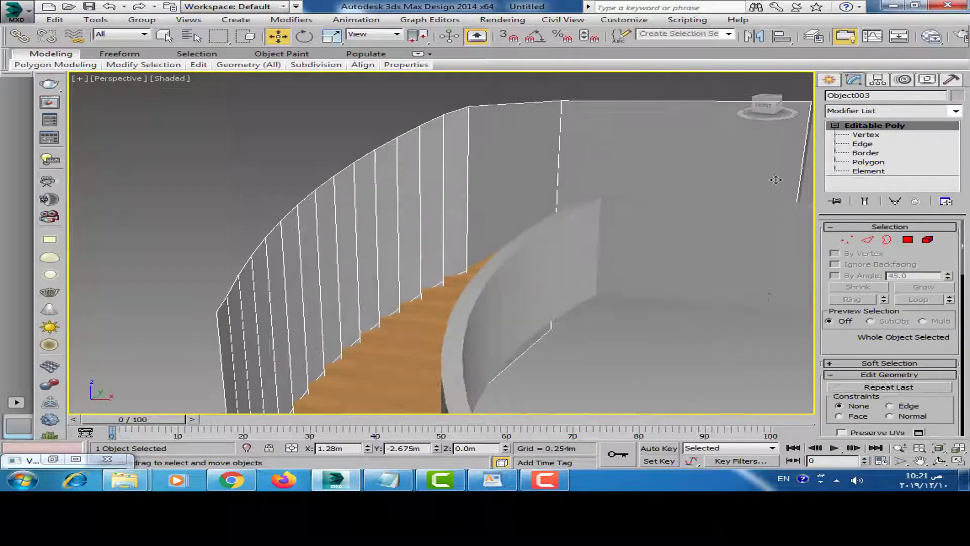
Apply a Shell modifier to the railing wall Object003
{"action": "left_click", "coordinate": [956, 112]}
{"action": "scroll", "coordinate": [869, 237], "scroll_direction": "down", "scroll_amount": 10}
{"action": "scroll", "coordinate": [861, 240], "scroll_direction": "up", "scroll_amount": 1}
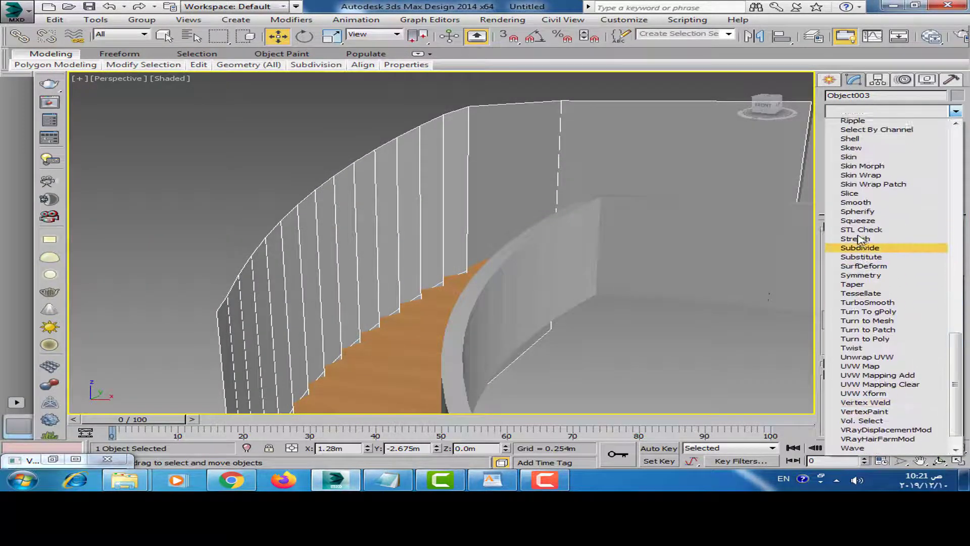
{"action": "scroll", "coordinate": [860, 239], "scroll_direction": "up", "scroll_amount": 5}
{"action": "left_click", "coordinate": [852, 183]}
View both flights from the front and select all six staircase objects
{"action": "left_click", "coordinate": [384, 129]}
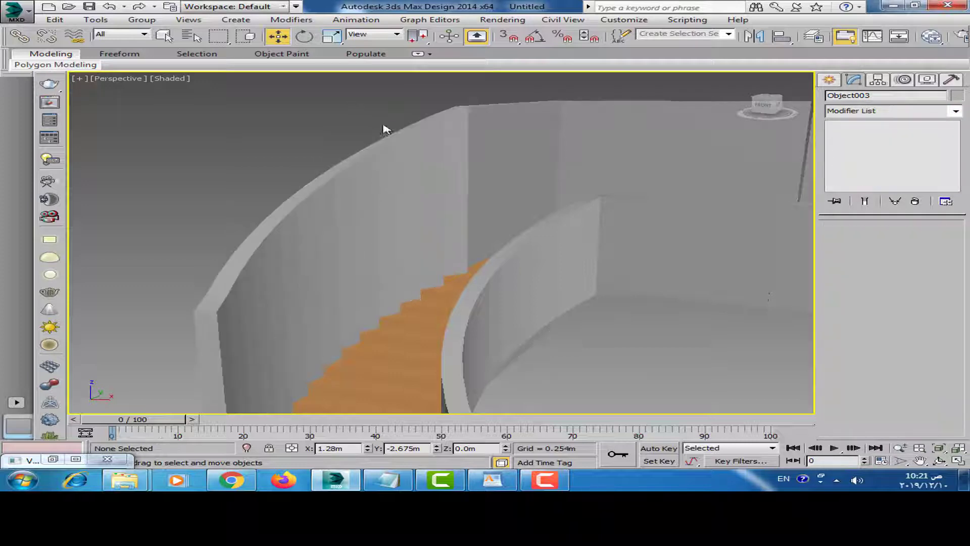
{"action": "scroll", "coordinate": [384, 128], "scroll_direction": "down", "scroll_amount": 5}
{"action": "mouse_move", "coordinate": [439, 174]}
{"action": "middle_mouse_down", "text": "alt"}
{"action": "mouse_move", "coordinate": [600, 212]}
{"action": "mouse_move", "coordinate": [678, 182]}
{"action": "middle_mouse_up", "text": "alt"}
{"action": "scroll", "coordinate": [601, 212], "scroll_direction": "down", "scroll_amount": 3}
{"action": "left_click_drag", "start_coordinate": [677, 181], "coordinate": [281, 369]}
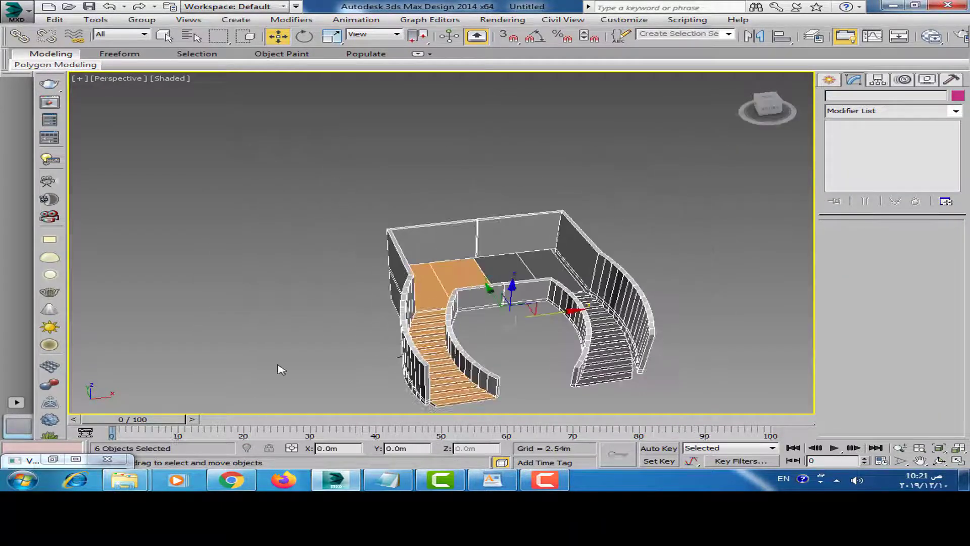
Switch the viewport to Clay shading and orbit to a frontal view of the model
{"action": "left_click", "coordinate": [168, 79]}
{"action": "left_click", "coordinate": [220, 198]}
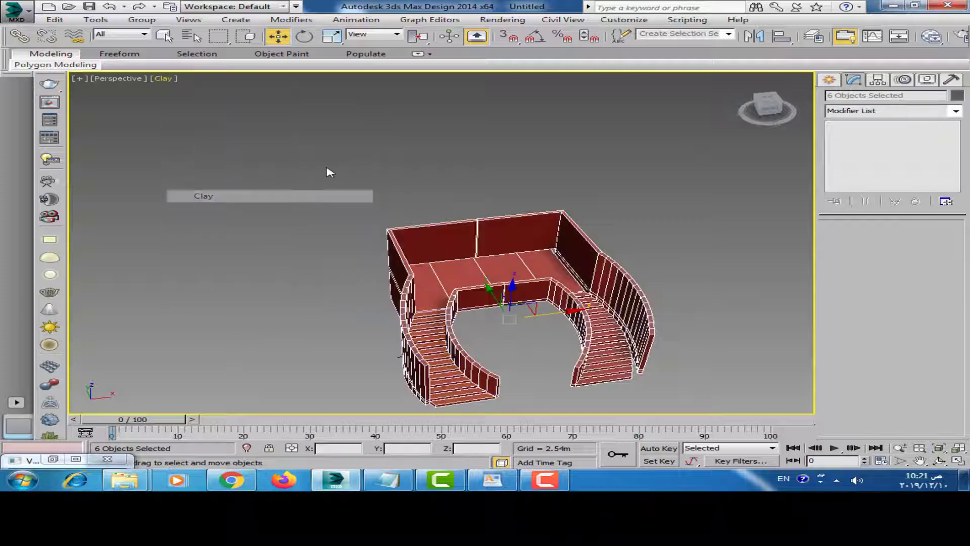
{"action": "left_click", "coordinate": [329, 171]}
{"action": "mouse_move", "coordinate": [435, 225]}
{"action": "middle_mouse_down", "text": "alt"}
{"action": "mouse_move", "coordinate": [418, 204]}
{"action": "mouse_move", "coordinate": [461, 219]}
{"action": "middle_mouse_up", "text": "alt"}
{"action": "scroll", "coordinate": [464, 215], "scroll_direction": "up", "scroll_amount": 3}
{"action": "scroll", "coordinate": [463, 211], "scroll_direction": "down", "scroll_amount": 2}
{"action": "scroll", "coordinate": [461, 212], "scroll_direction": "up", "scroll_amount": 5}
Select the two vertices on the right-hand railing wall's short edge and inspect from a low angle
{"action": "left_click", "coordinate": [581, 227]}
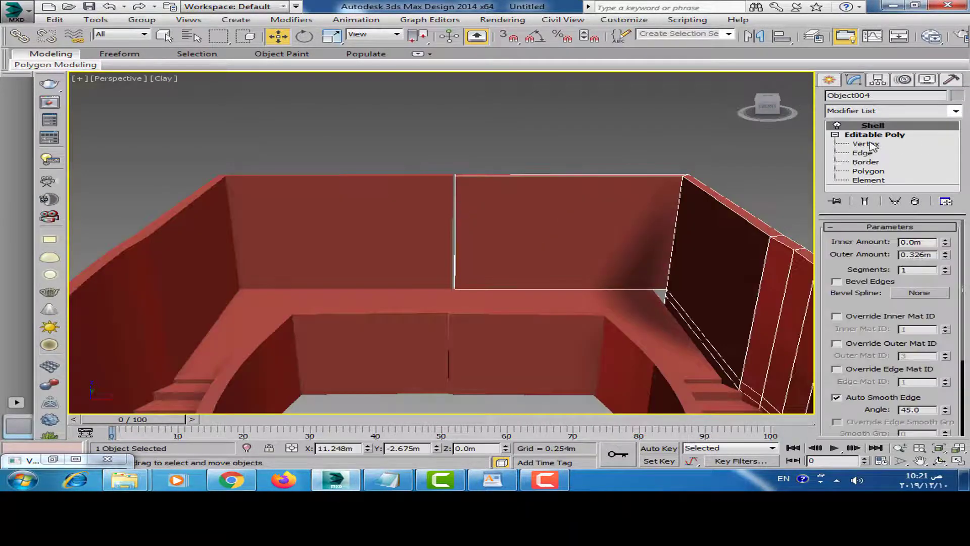
{"action": "left_click", "coordinate": [866, 144]}
{"action": "mouse_move", "coordinate": [461, 225]}
{"action": "middle_mouse_down", "text": "alt"}
{"action": "mouse_move", "coordinate": [458, 248]}
{"action": "mouse_move", "coordinate": [475, 258]}
{"action": "mouse_move", "coordinate": [523, 167]}
{"action": "middle_mouse_up", "text": "alt"}
{"action": "left_click_drag", "start_coordinate": [513, 134], "coordinate": [447, 225]}
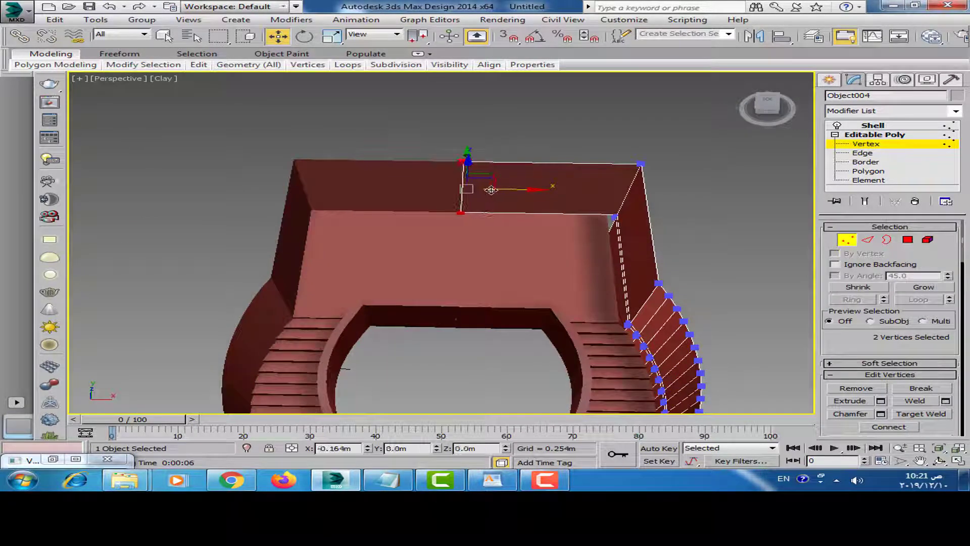
{"action": "mouse_move", "coordinate": [491, 190]}
{"action": "middle_mouse_down", "text": "alt"}
{"action": "mouse_move", "coordinate": [476, 271]}
{"action": "mouse_move", "coordinate": [461, 244]}
{"action": "mouse_move", "coordinate": [502, 275]}
{"action": "mouse_move", "coordinate": [623, 270]}
{"action": "mouse_move", "coordinate": [559, 234]}
{"action": "mouse_move", "coordinate": [367, 247]}
{"action": "mouse_move", "coordinate": [234, 305]}
{"action": "mouse_move", "coordinate": [333, 304]}
{"action": "mouse_move", "coordinate": [207, 303]}
{"action": "mouse_move", "coordinate": [232, 283]}
{"action": "mouse_move", "coordinate": [296, 282]}
{"action": "mouse_move", "coordinate": [174, 276]}
{"action": "mouse_move", "coordinate": [474, 277]}
{"action": "mouse_move", "coordinate": [770, 197]}
{"action": "middle_mouse_up", "text": "alt"}
{"action": "scroll", "coordinate": [385, 271], "scroll_direction": "down", "scroll_amount": 5}
{"action": "scroll", "coordinate": [475, 278], "scroll_direction": "up", "scroll_amount": 3}
Orbit around the finished staircase, then bring the blank WordPad document up over it
{"action": "left_click", "coordinate": [617, 249]}
{"action": "mouse_move", "coordinate": [617, 249]}
{"action": "middle_mouse_down", "text": "alt"}
{"action": "mouse_move", "coordinate": [589, 292]}
{"action": "mouse_move", "coordinate": [553, 220]}
{"action": "mouse_move", "coordinate": [559, 227]}
{"action": "middle_mouse_up", "text": "alt"}
{"action": "scroll", "coordinate": [598, 273], "scroll_direction": "down", "scroll_amount": 3}
{"action": "scroll", "coordinate": [553, 221], "scroll_direction": "up", "scroll_amount": 5}
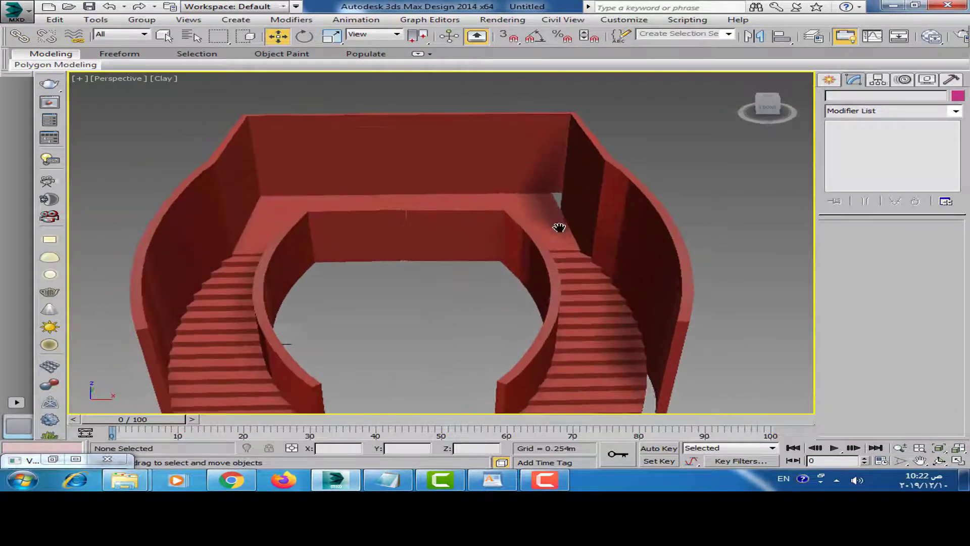
{"action": "left_click", "coordinate": [497, 479]}
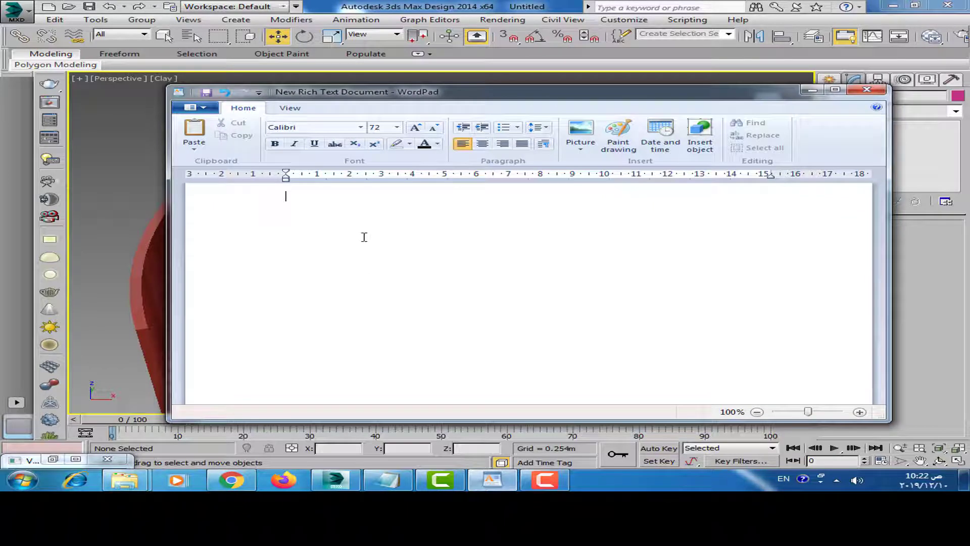
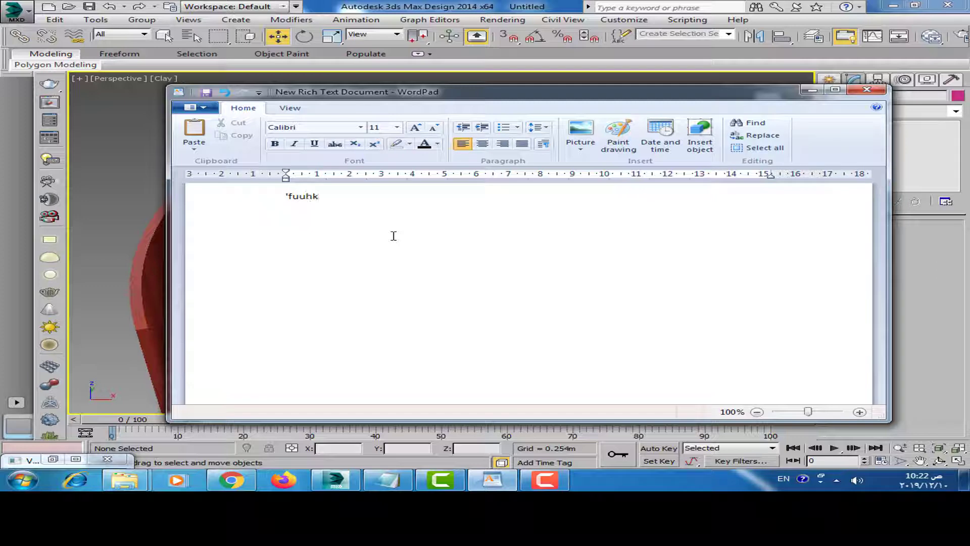
Minimize WordPad, select the right-hand curved wall and orbit around the walls
{"action": "left_click", "coordinate": [811, 91]}
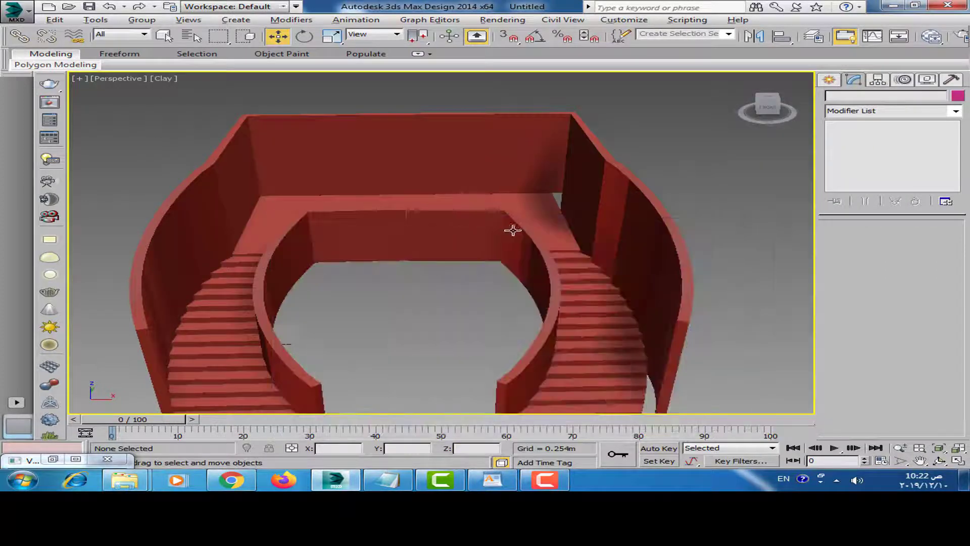
{"action": "scroll", "coordinate": [520, 256], "scroll_direction": "up", "scroll_amount": 3}
{"action": "scroll", "coordinate": [570, 273], "scroll_direction": "up", "scroll_amount": 5}
{"action": "left_click", "coordinate": [570, 273]}
{"action": "scroll", "coordinate": [563, 277], "scroll_direction": "down", "scroll_amount": 5}
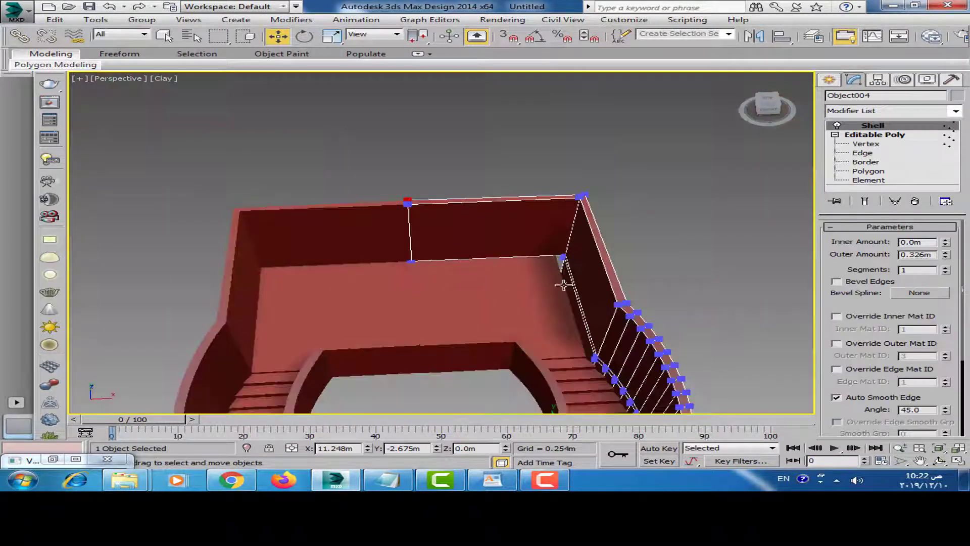
{"action": "scroll", "coordinate": [556, 281], "scroll_direction": "down", "scroll_amount": 2}
{"action": "scroll", "coordinate": [536, 241], "scroll_direction": "down", "scroll_amount": 2}
{"action": "middle_click_drag", "start_coordinate": [536, 241], "coordinate": [494, 251], "text": "alt"}
{"action": "scroll", "coordinate": [452, 206], "scroll_direction": "up", "scroll_amount": 5}
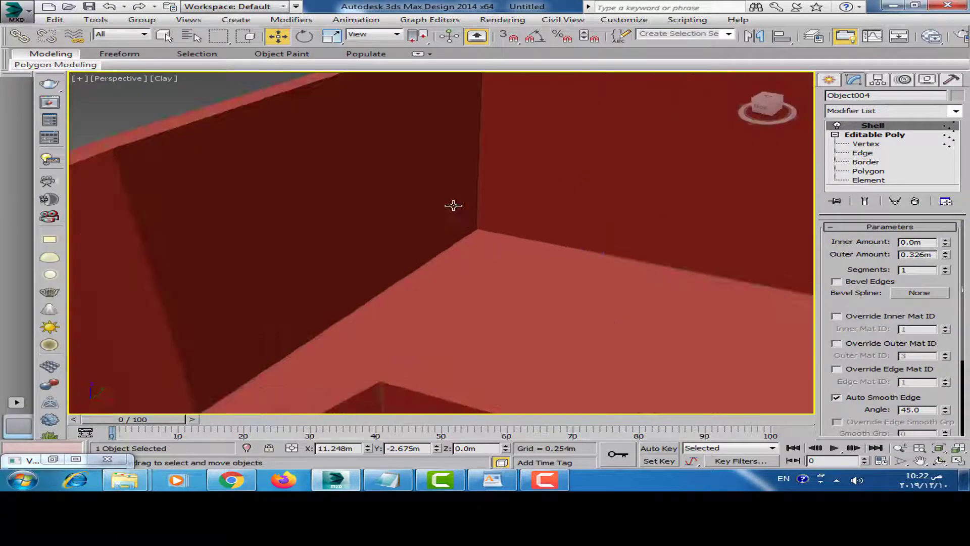
Select the left-hand curved wall and orbit to a front view of the stairs
{"action": "left_click", "coordinate": [453, 205]}
{"action": "scroll", "coordinate": [455, 212], "scroll_direction": "down", "scroll_amount": 5}
{"action": "scroll", "coordinate": [454, 212], "scroll_direction": "down", "scroll_amount": 3}
{"action": "scroll", "coordinate": [545, 244], "scroll_direction": "down", "scroll_amount": 3}
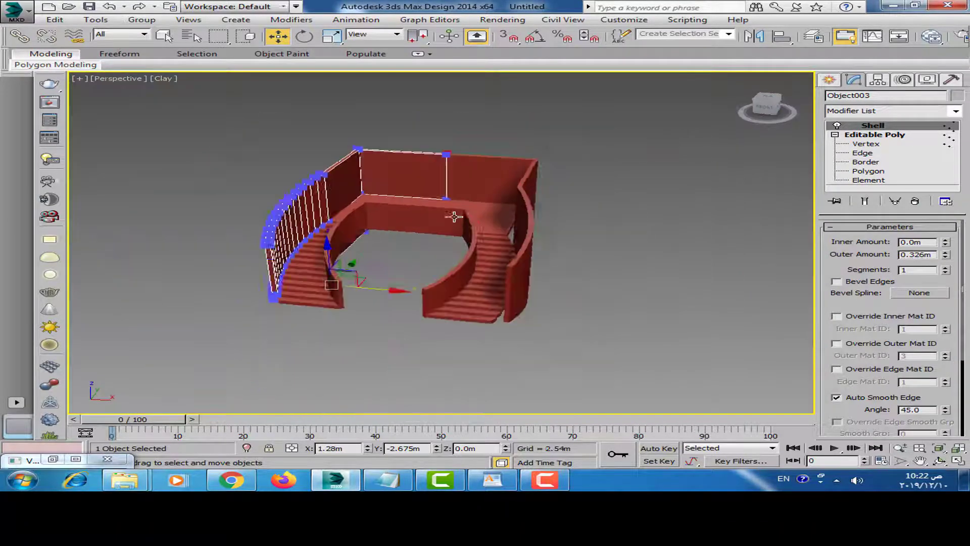
{"action": "mouse_move", "coordinate": [545, 244]}
{"action": "middle_mouse_down", "text": "alt"}
{"action": "mouse_move", "coordinate": [541, 217]}
{"action": "mouse_move", "coordinate": [448, 199]}
{"action": "mouse_move", "coordinate": [454, 207]}
{"action": "middle_mouse_up", "text": "alt"}
Window-select all six stair and wall pieces of one side
{"action": "key", "text": "ctrl+d"}
{"action": "left_click", "coordinate": [448, 200]}
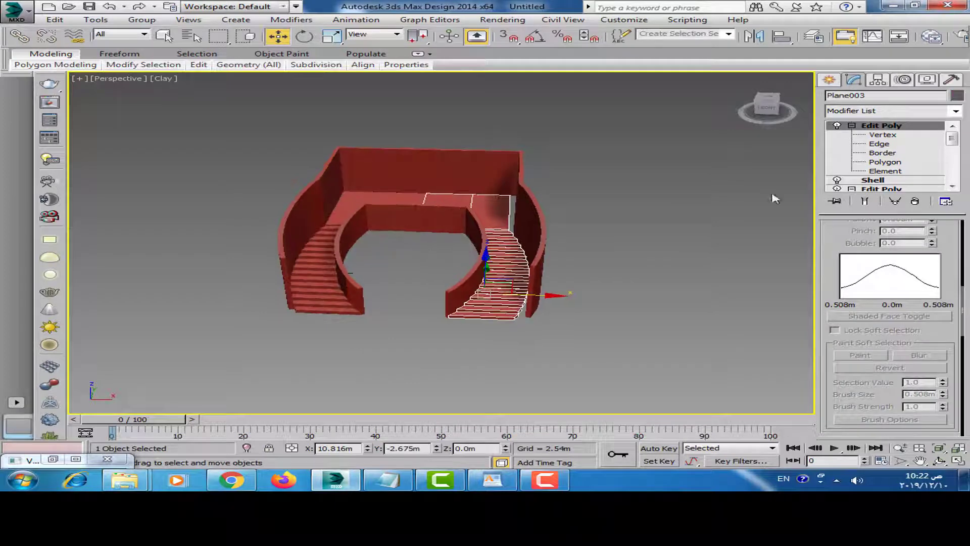
{"action": "left_click", "coordinate": [885, 170]}
{"action": "left_click", "coordinate": [627, 143]}
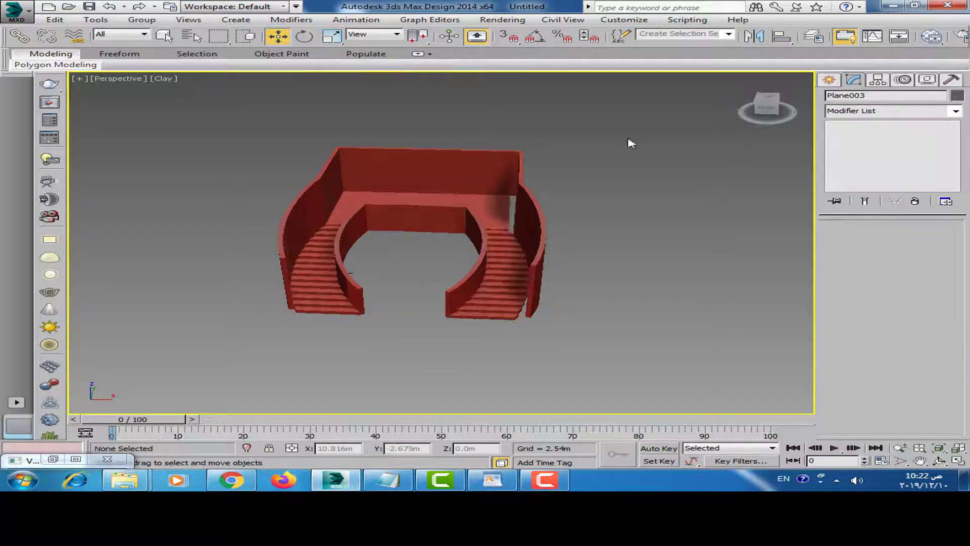
{"action": "left_click_drag", "start_coordinate": [601, 108], "coordinate": [267, 324]}
Convert the six selected pieces to Editable Poly
{"action": "right_click", "coordinate": [627, 203]}
{"action": "mouse_move", "coordinate": [485, 317]}
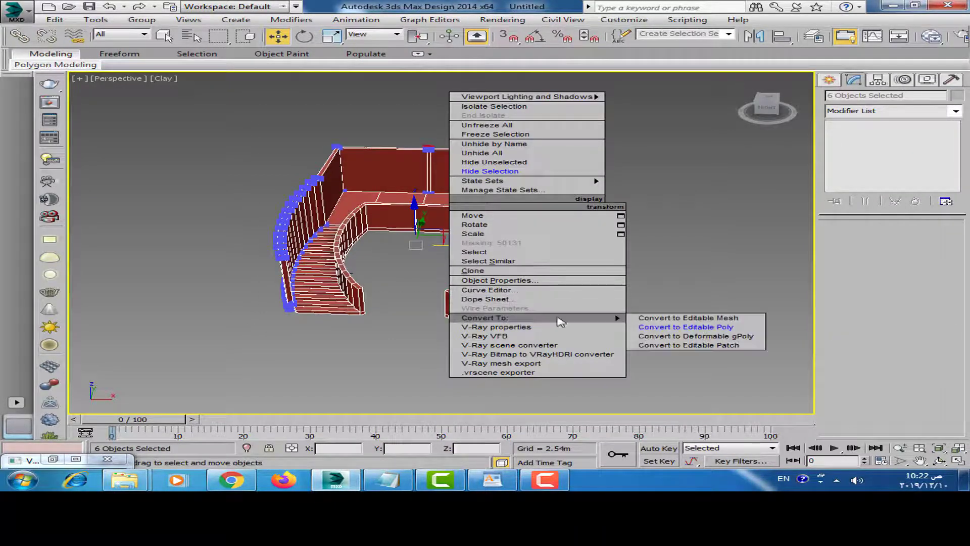
{"action": "left_click", "coordinate": [682, 330]}
{"action": "left_click", "coordinate": [673, 275]}
Check the right staircase's polygons, then window-select its three pieces
{"action": "left_click", "coordinate": [526, 234]}
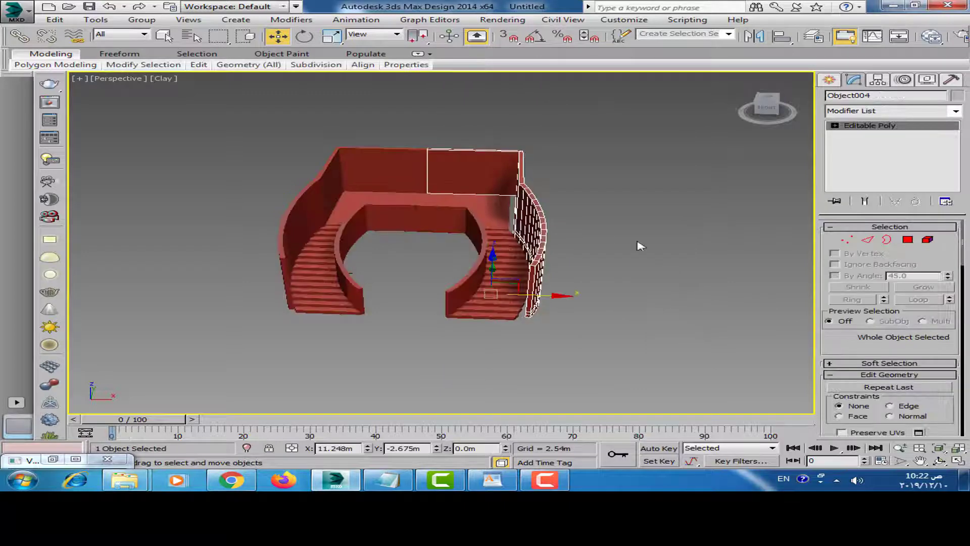
{"action": "left_click", "coordinate": [639, 244]}
{"action": "left_click", "coordinate": [491, 251]}
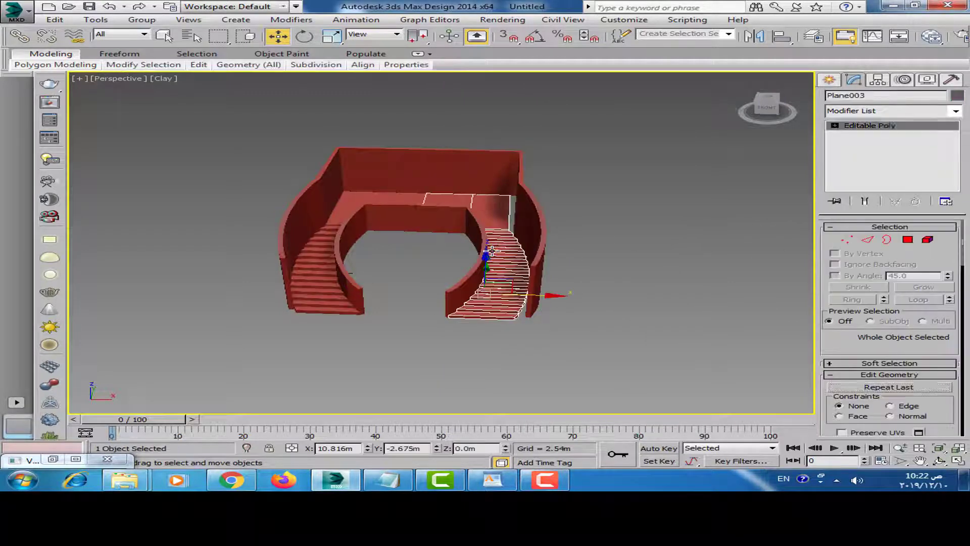
{"action": "left_click", "coordinate": [908, 240]}
{"action": "left_click_drag", "start_coordinate": [495, 173], "coordinate": [492, 342]}
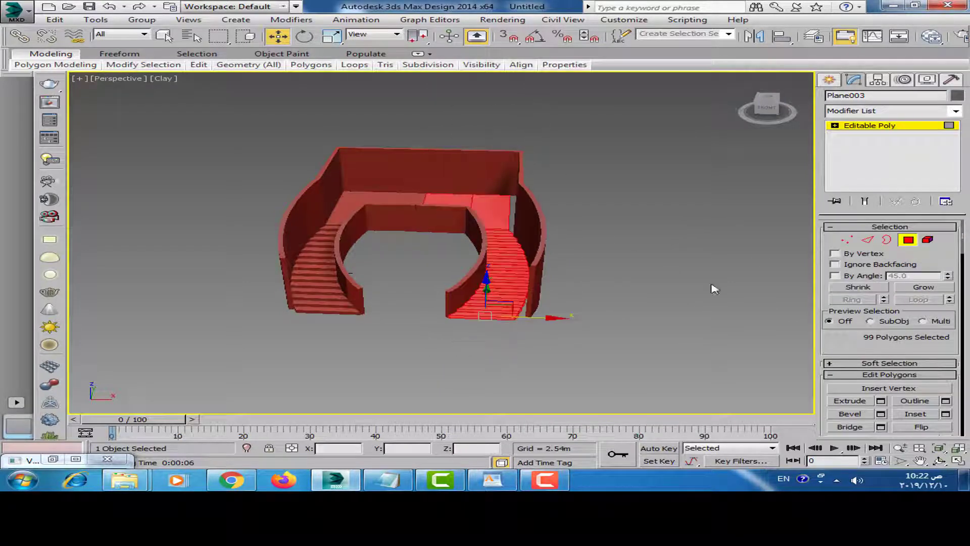
{"action": "left_click", "coordinate": [839, 127]}
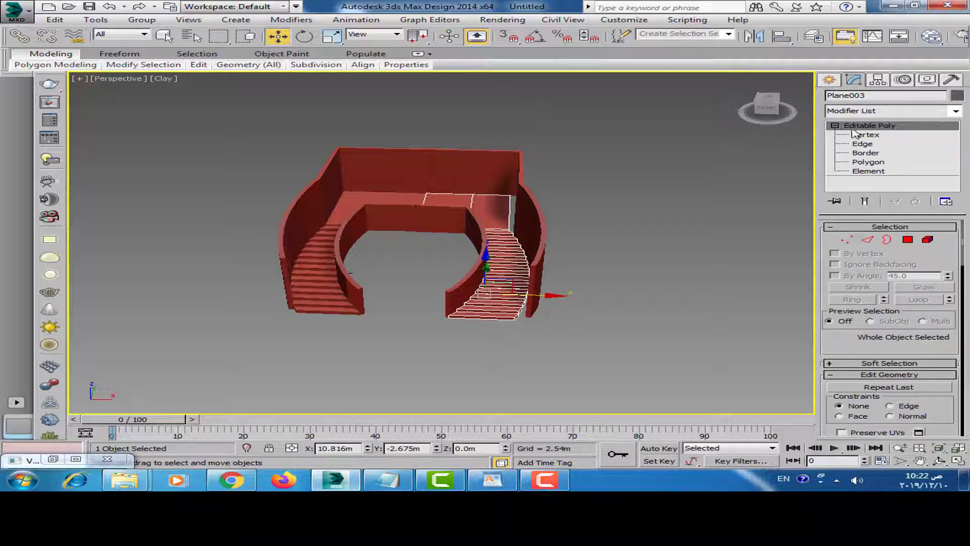
{"action": "left_click", "coordinate": [586, 123]}
{"action": "left_click_drag", "start_coordinate": [459, 337], "coordinate": [473, 340]}
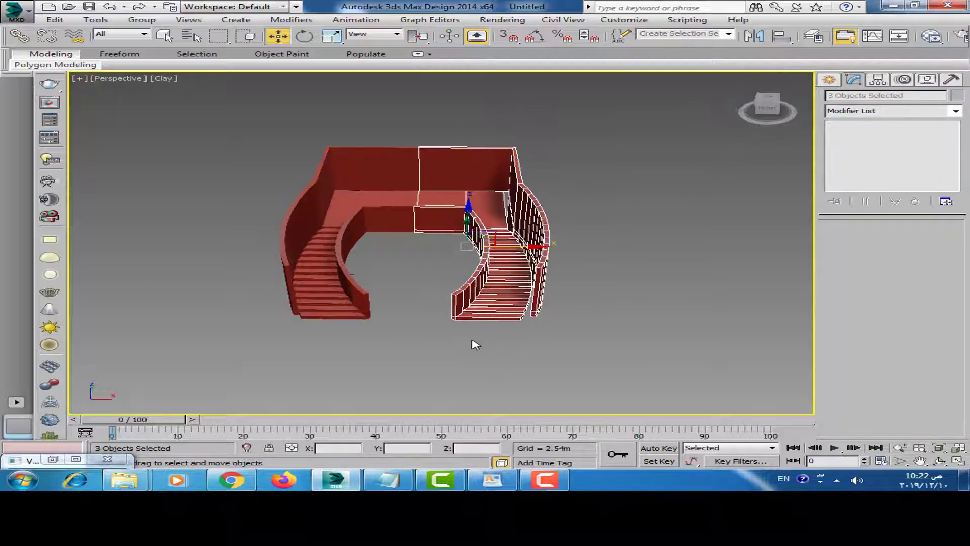
Delete the right staircase and window-select the three left staircase pieces
{"action": "key", "text": "Delete"}
{"action": "scroll", "coordinate": [505, 275], "scroll_direction": "up", "scroll_amount": 4}
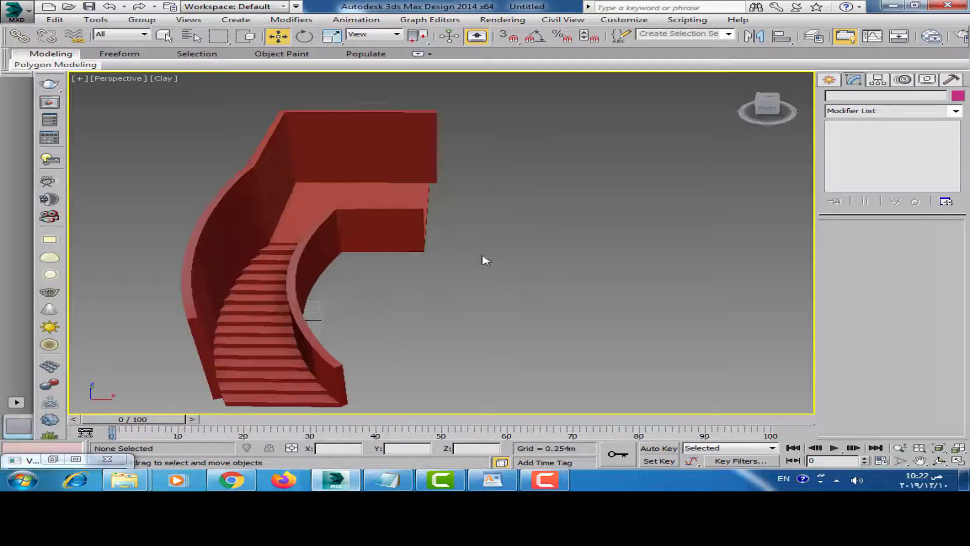
{"action": "scroll", "coordinate": [508, 247], "scroll_direction": "down", "scroll_amount": 4}
{"action": "left_click_drag", "start_coordinate": [509, 125], "coordinate": [290, 364]}
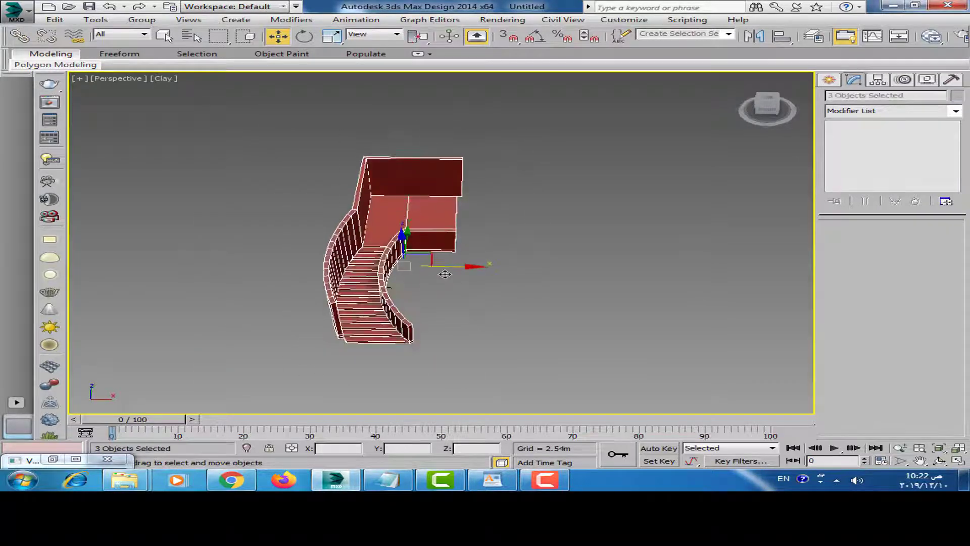
Apply Reset XForm to the left staircase pieces from the Utilities panel
{"action": "left_click", "coordinate": [878, 80]}
{"action": "left_click", "coordinate": [889, 153]}
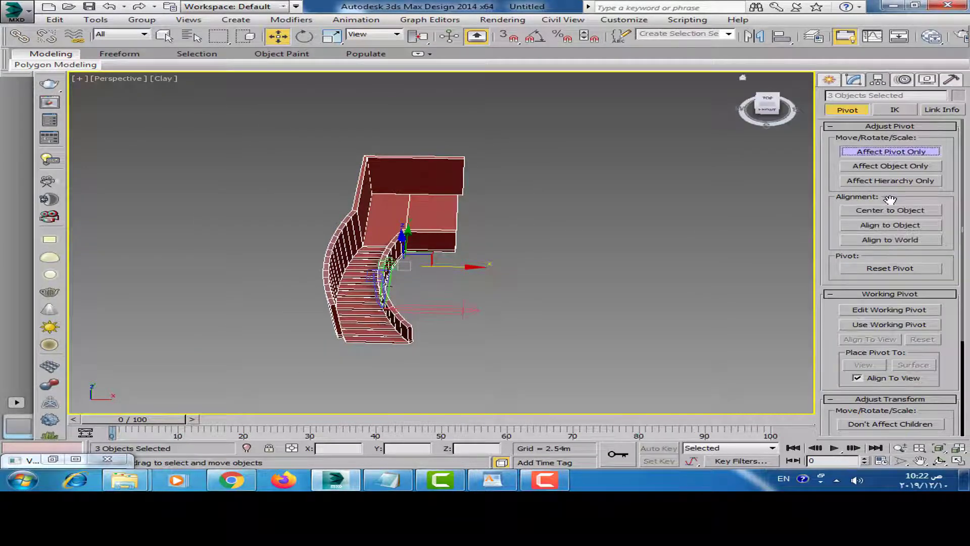
{"action": "left_click", "coordinate": [905, 79]}
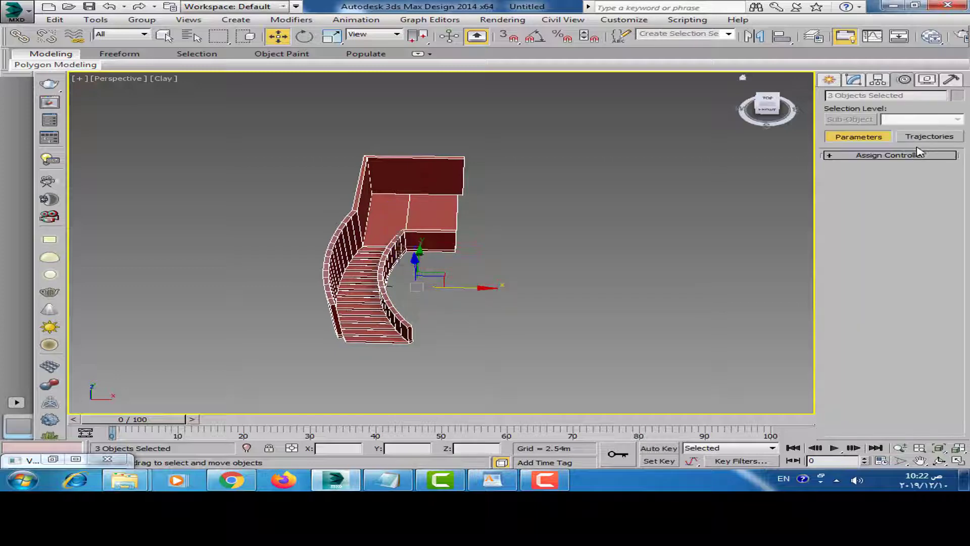
{"action": "left_click", "coordinate": [951, 80]}
{"action": "left_click", "coordinate": [909, 218]}
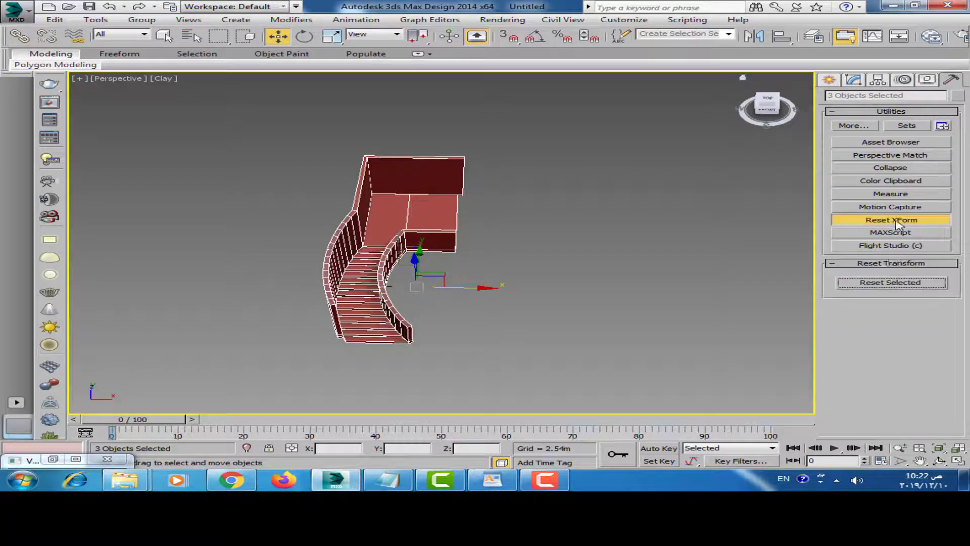
{"action": "left_click", "coordinate": [889, 218]}
Reconvert the left staircase pieces to Editable Poly and select the stair object
{"action": "right_click", "coordinate": [400, 194]}
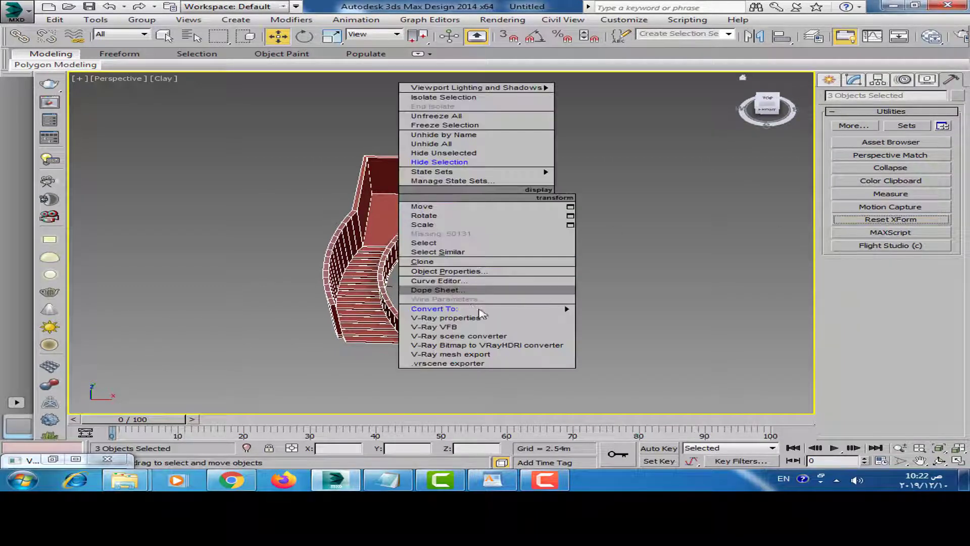
{"action": "left_click", "coordinate": [617, 321]}
{"action": "left_click", "coordinate": [439, 215]}
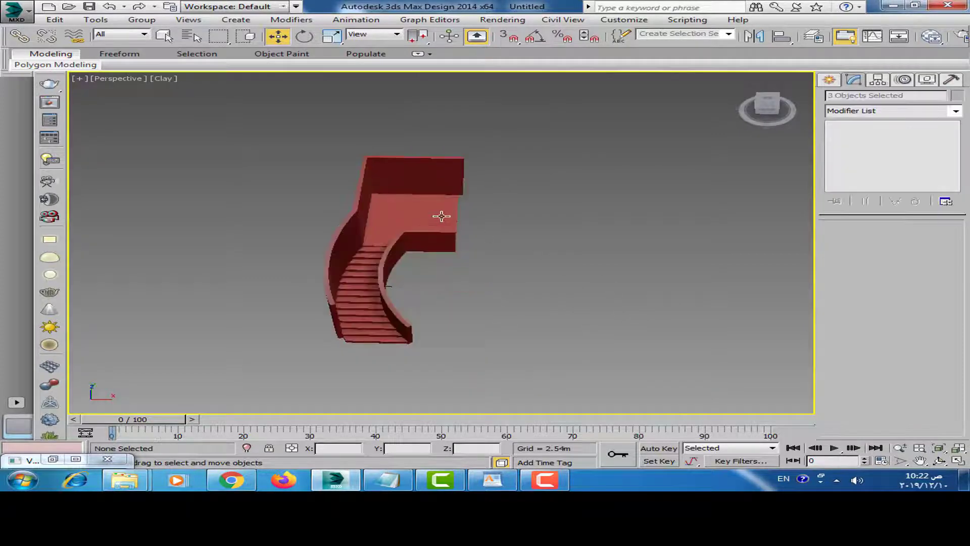
{"action": "scroll", "coordinate": [871, 330], "scroll_direction": "down", "scroll_amount": 3}
{"action": "scroll", "coordinate": [873, 313], "scroll_direction": "down", "scroll_amount": 2}
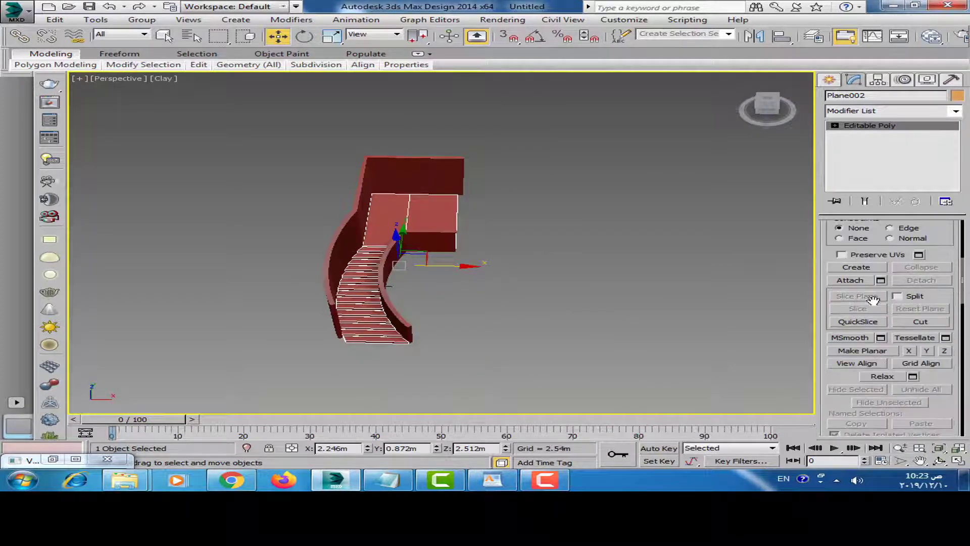
{"action": "mouse_move", "coordinate": [550, 245]}
{"action": "middle_mouse_down", "text": "alt"}
{"action": "mouse_move", "coordinate": [490, 218]}
{"action": "mouse_move", "coordinate": [411, 208]}
{"action": "mouse_move", "coordinate": [518, 219]}
{"action": "mouse_move", "coordinate": [505, 224]}
{"action": "mouse_move", "coordinate": [532, 266]}
{"action": "mouse_move", "coordinate": [606, 242]}
{"action": "middle_mouse_up", "text": "alt"}
Add a Symmetry modifier to the stairs with Flip checked
{"action": "key", "text": "w"}
{"action": "left_click", "coordinate": [956, 111]}
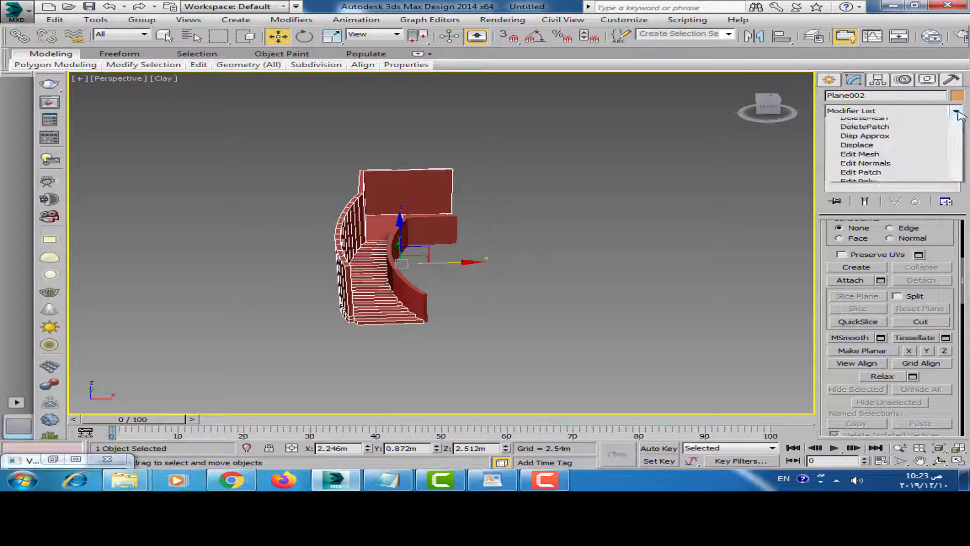
{"action": "scroll", "coordinate": [899, 329], "scroll_direction": "down", "scroll_amount": 15}
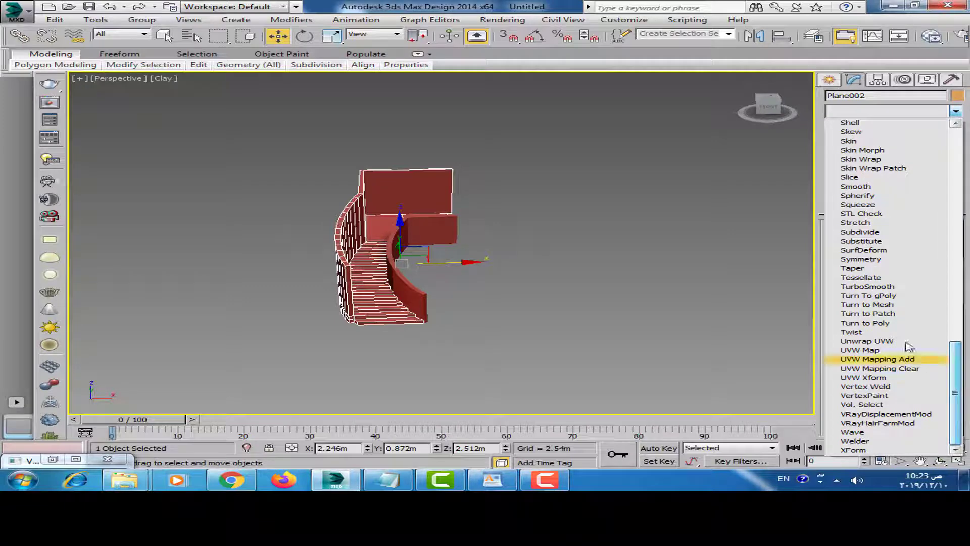
{"action": "left_click", "coordinate": [885, 260]}
{"action": "left_click", "coordinate": [857, 260]}
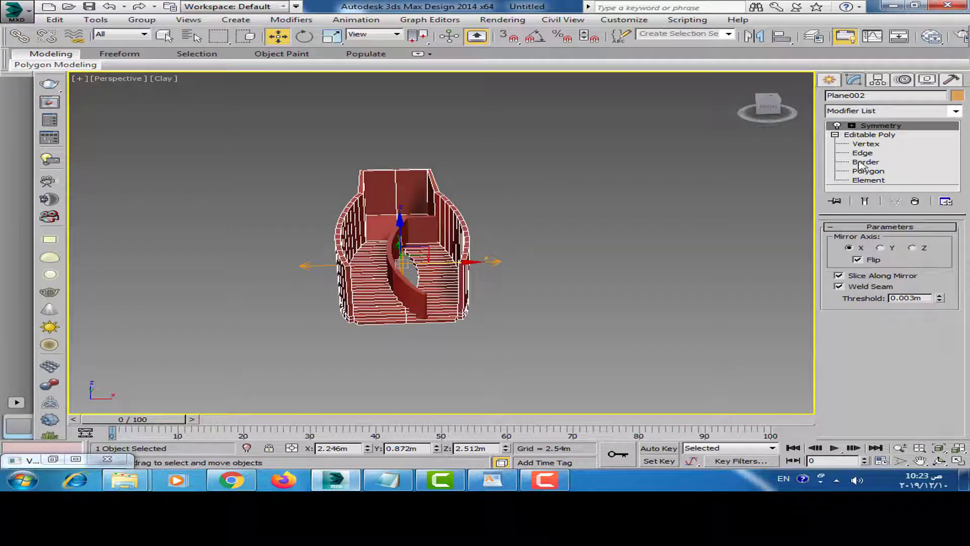
Move the Symmetry Mirror gizmo along X to widen the central gap
{"action": "left_click", "coordinate": [851, 125]}
{"action": "left_click", "coordinate": [881, 134]}
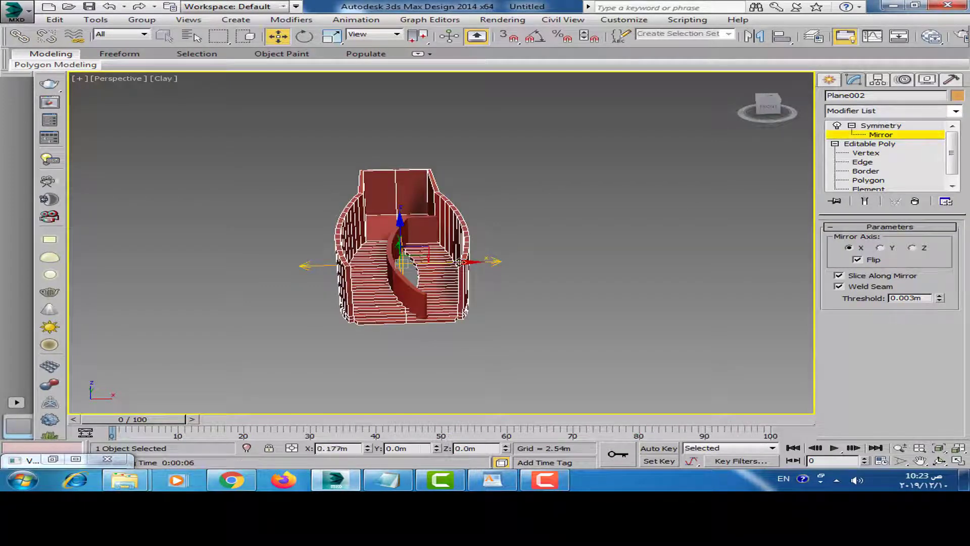
{"action": "left_click_drag", "start_coordinate": [457, 262], "coordinate": [498, 261]}
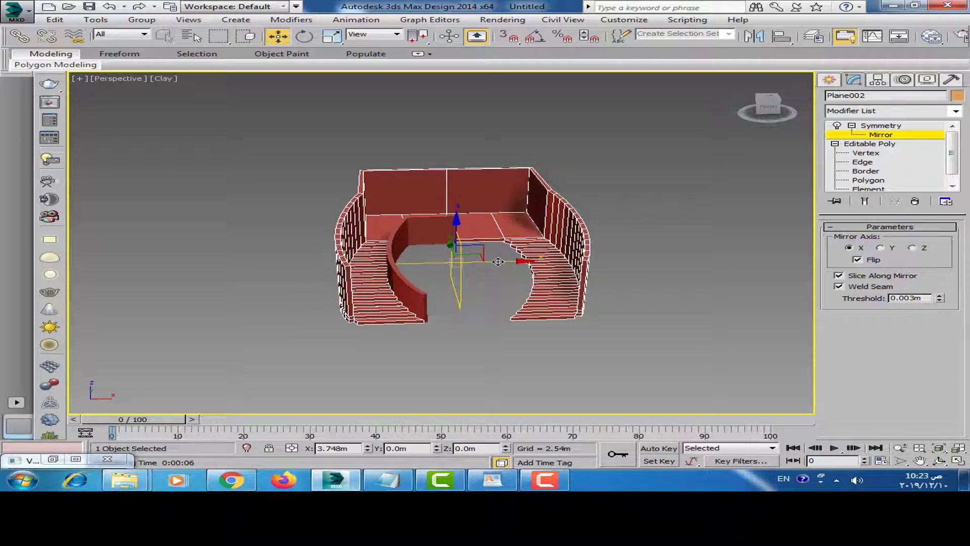
{"action": "middle_click_drag", "start_coordinate": [515, 296], "coordinate": [536, 273], "text": "alt"}
{"action": "key", "text": "ctrl+b"}
Collapse the staircase's Symmetry modifier into the Editable Poly
{"action": "left_click", "coordinate": [768, 168]}
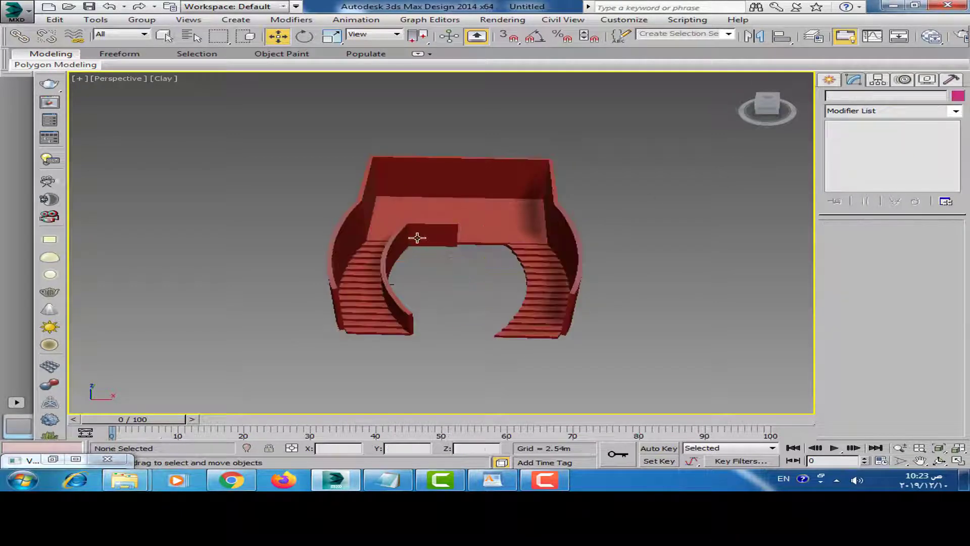
{"action": "left_click", "coordinate": [417, 238]}
{"action": "left_click", "coordinate": [516, 188]}
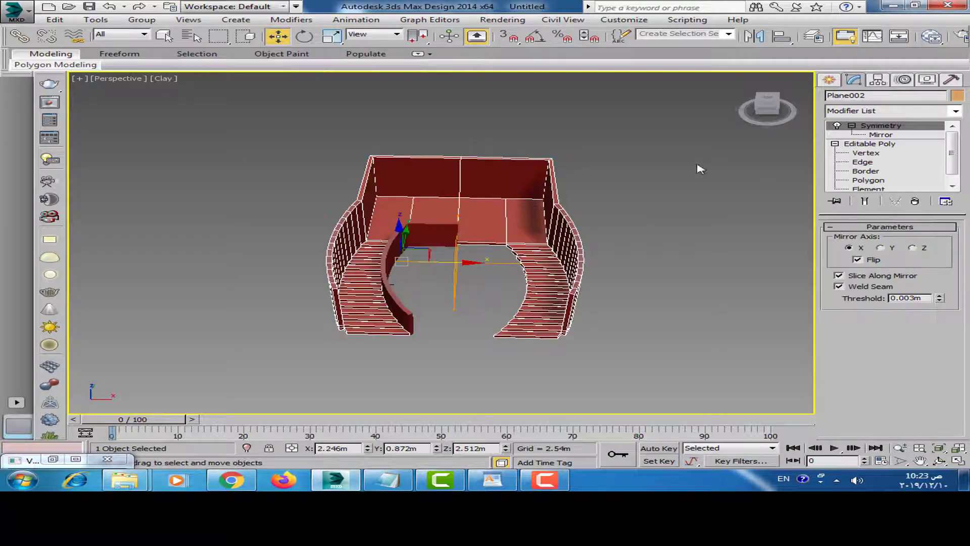
{"action": "right_click", "coordinate": [865, 131]}
{"action": "left_click", "coordinate": [794, 161]}
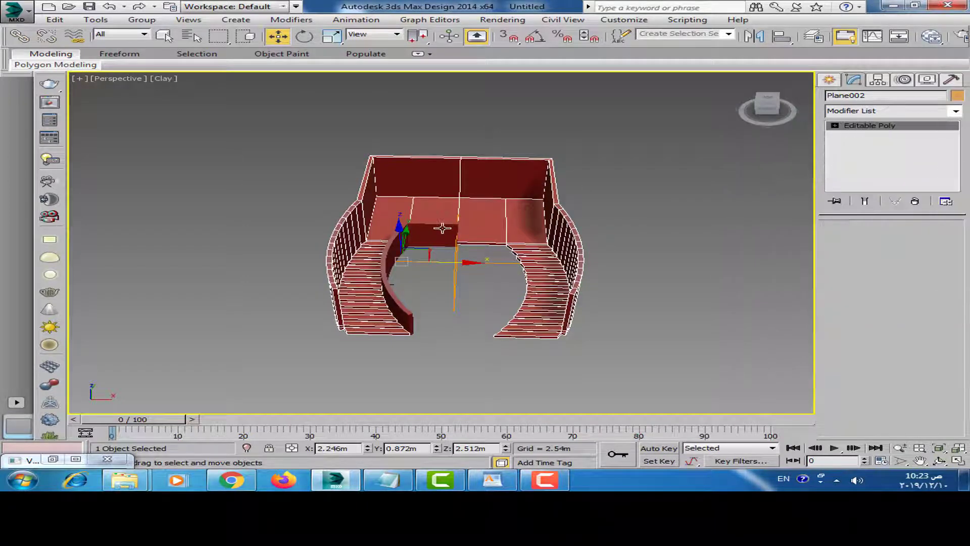
Paste the Symmetry modifier onto the inner curved railing and shift its mirror plane on X
{"action": "right_click", "coordinate": [840, 139]}
{"action": "left_click", "coordinate": [843, 132]}
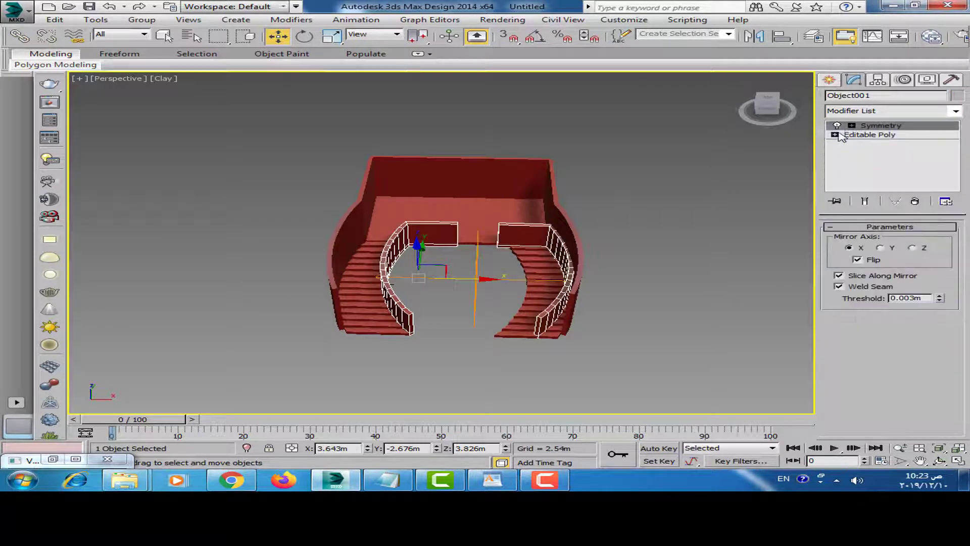
{"action": "left_click", "coordinate": [884, 144]}
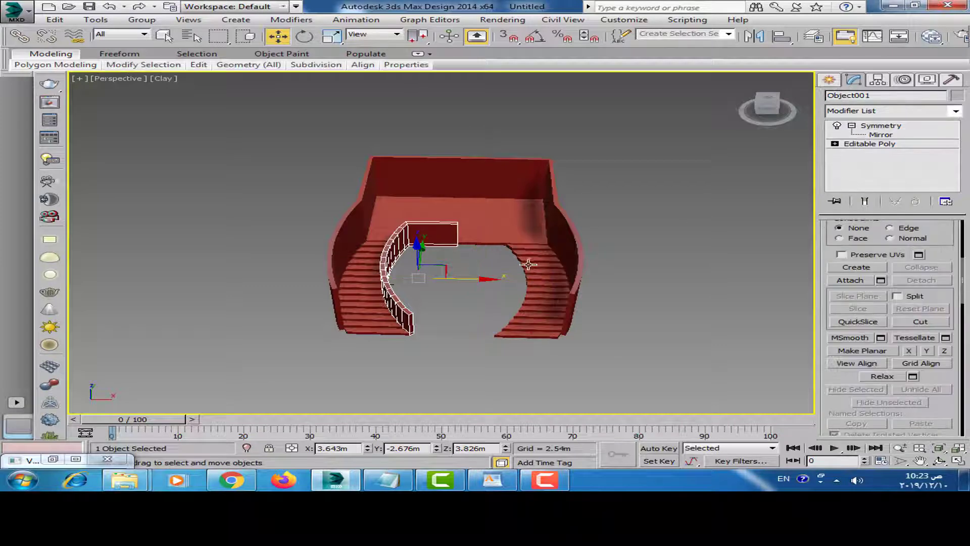
{"action": "left_click", "coordinate": [881, 125]}
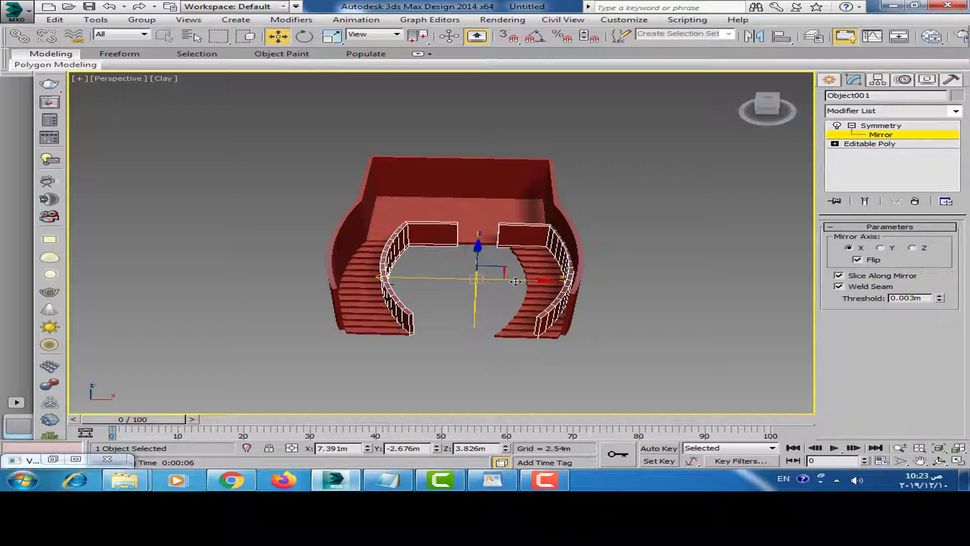
{"action": "left_click_drag", "start_coordinate": [516, 281], "coordinate": [497, 282]}
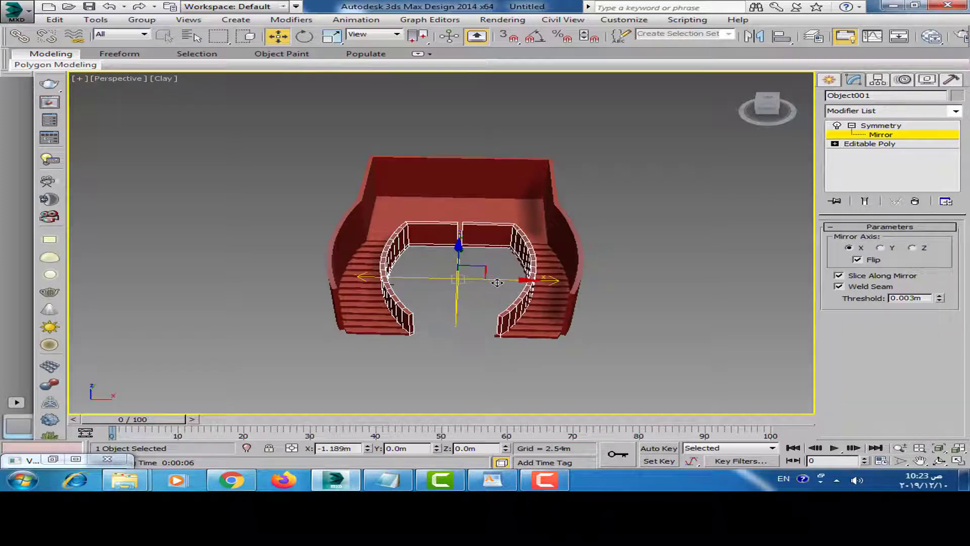
{"action": "left_click_drag", "start_coordinate": [497, 282], "coordinate": [495, 283]}
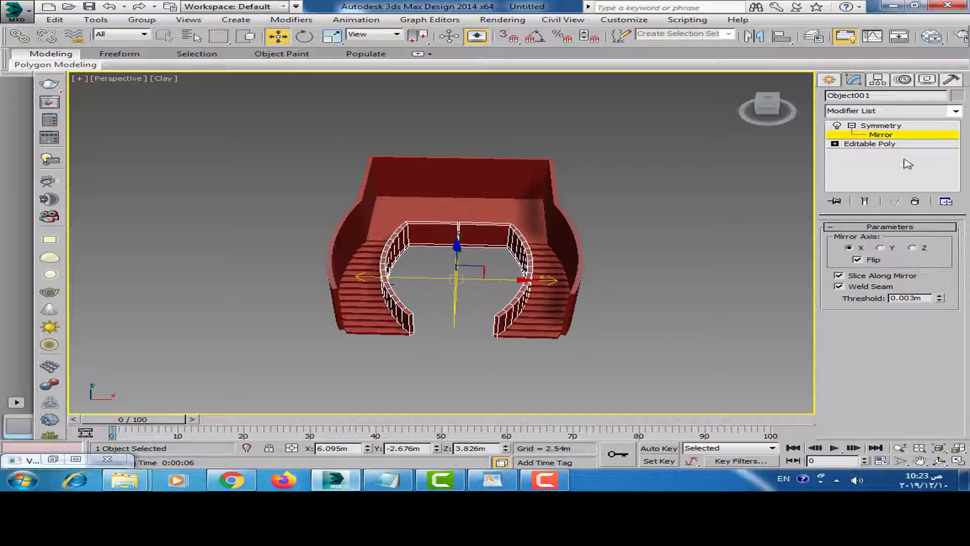
Check the railing's seam vertices with Show End Result on, then return to the Mirror level
{"action": "left_click", "coordinate": [835, 144]}
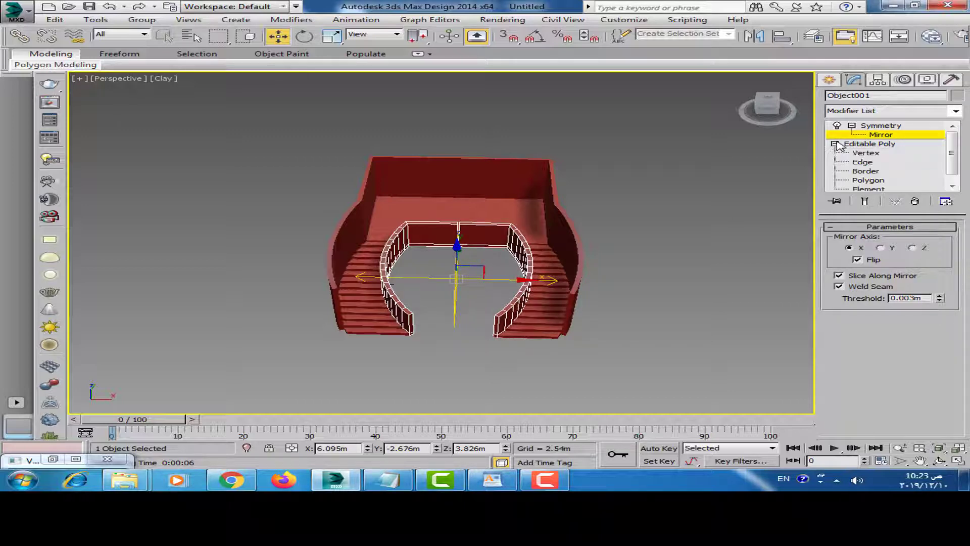
{"action": "left_click", "coordinate": [879, 126]}
{"action": "left_click", "coordinate": [582, 218]}
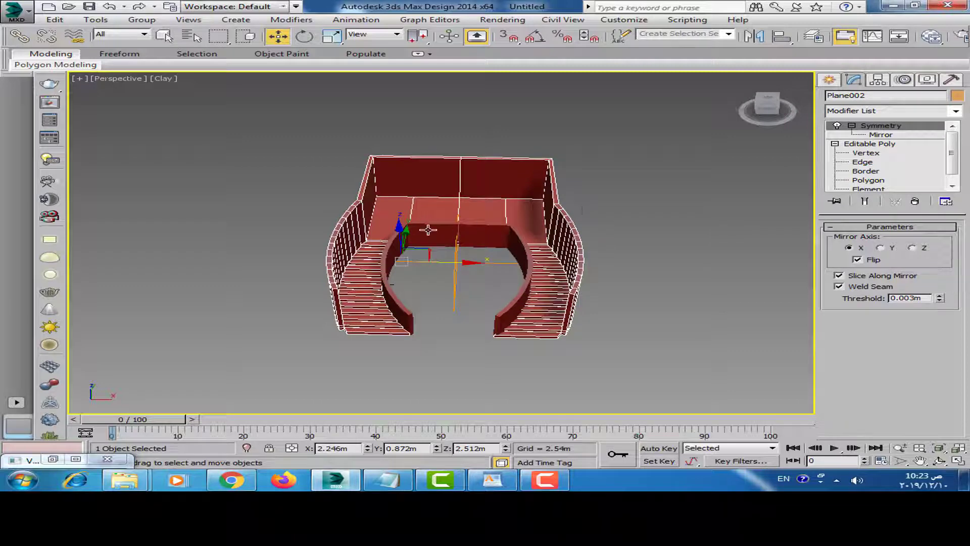
{"action": "left_click", "coordinate": [428, 230]}
{"action": "left_click", "coordinate": [864, 152]}
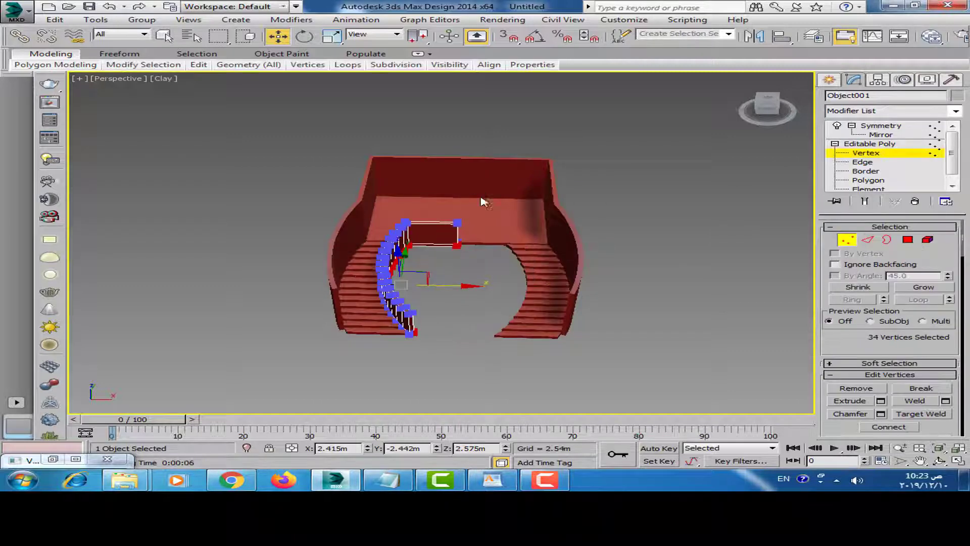
{"action": "left_click", "coordinate": [864, 201]}
{"action": "scroll", "coordinate": [486, 235], "scroll_direction": "up", "scroll_amount": 5}
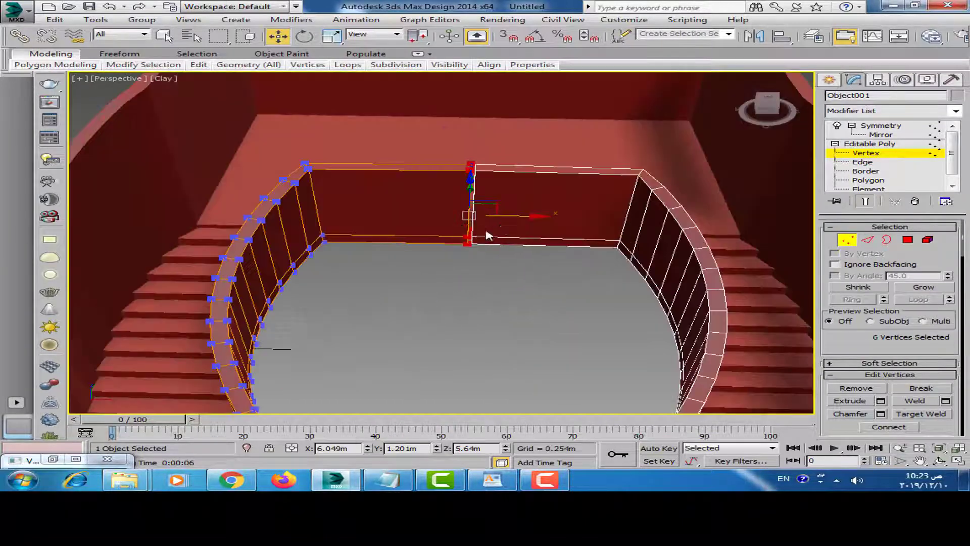
{"action": "scroll", "coordinate": [513, 237], "scroll_direction": "down", "scroll_amount": 5}
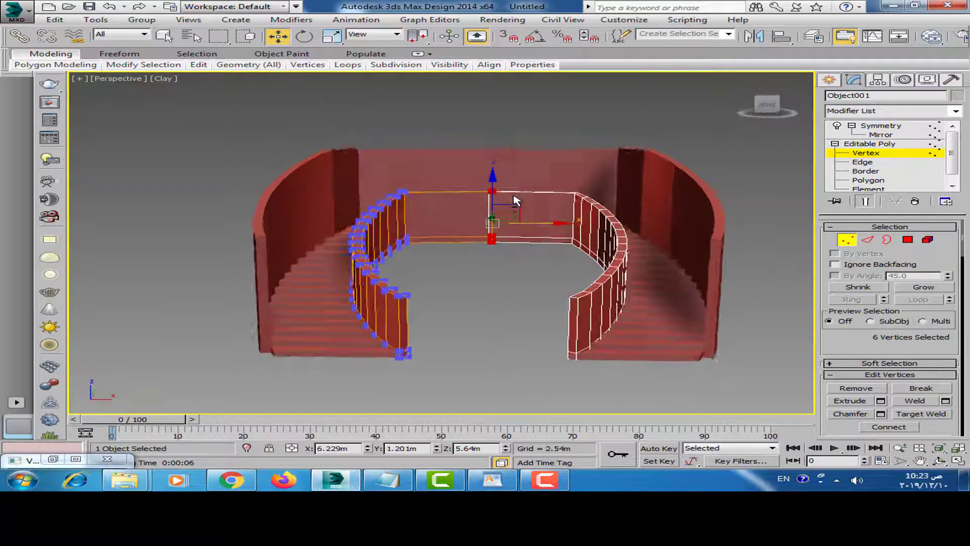
{"action": "mouse_move", "coordinate": [513, 202]}
{"action": "middle_mouse_down", "text": "alt"}
{"action": "mouse_move", "coordinate": [716, 191]}
{"action": "mouse_move", "coordinate": [262, 180]}
{"action": "mouse_move", "coordinate": [347, 231]}
{"action": "mouse_move", "coordinate": [364, 223]}
{"action": "middle_mouse_up", "text": "alt"}
{"action": "left_click", "coordinate": [876, 134]}
Orbit around the staircase, briefly moving a stair half and setting it back
{"action": "middle_click_drag", "start_coordinate": [555, 182], "coordinate": [581, 169], "text": "alt"}
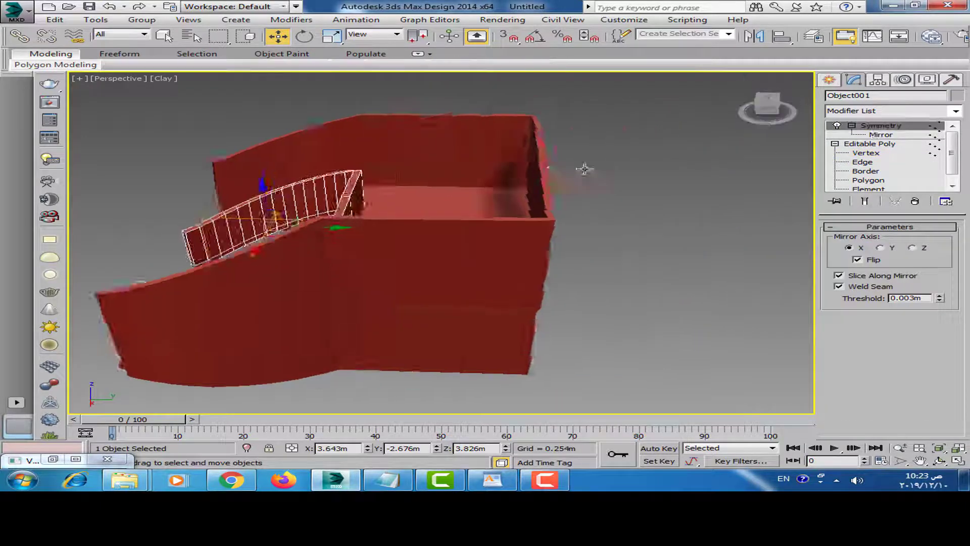
{"action": "scroll", "coordinate": [735, 205], "scroll_direction": "down", "scroll_amount": 5}
{"action": "middle_click_drag", "start_coordinate": [736, 205], "coordinate": [403, 180], "text": "alt"}
{"action": "mouse_move", "coordinate": [403, 179]}
{"action": "left_mouse_down"}
{"action": "mouse_move", "coordinate": [218, 161]}
{"action": "mouse_move", "coordinate": [384, 176]}
{"action": "left_mouse_up"}
{"action": "left_click", "coordinate": [601, 104]}
{"action": "left_click_drag", "start_coordinate": [601, 104], "coordinate": [470, 226]}
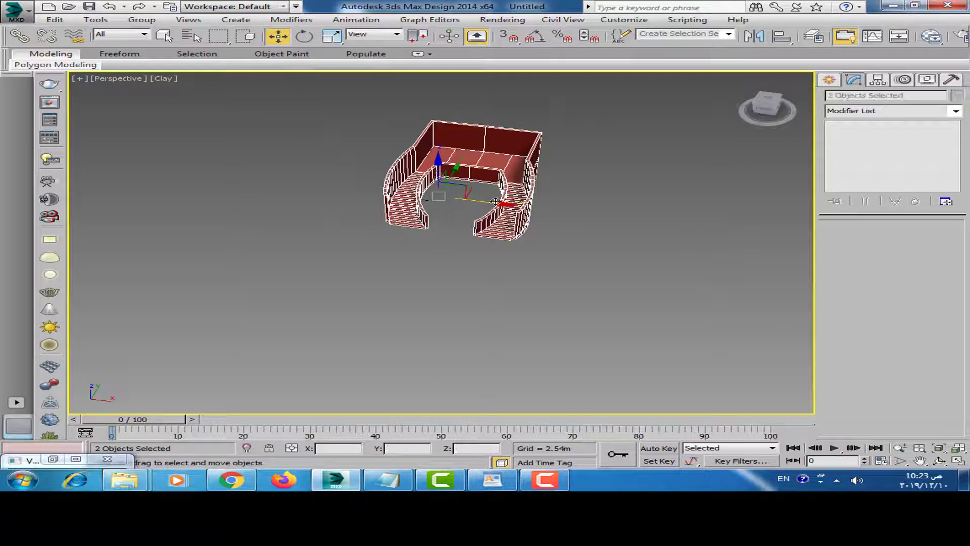
{"action": "mouse_move", "coordinate": [494, 201]}
{"action": "middle_mouse_down", "text": "alt"}
{"action": "mouse_move", "coordinate": [428, 208]}
{"action": "mouse_move", "coordinate": [512, 239]}
{"action": "mouse_move", "coordinate": [474, 223]}
{"action": "mouse_move", "coordinate": [483, 207]}
{"action": "mouse_move", "coordinate": [472, 271]}
{"action": "mouse_move", "coordinate": [463, 212]}
{"action": "middle_mouse_up", "text": "alt"}
Unhide all objects and orbit to bring the Spring into view
{"action": "right_click", "coordinate": [458, 207]}
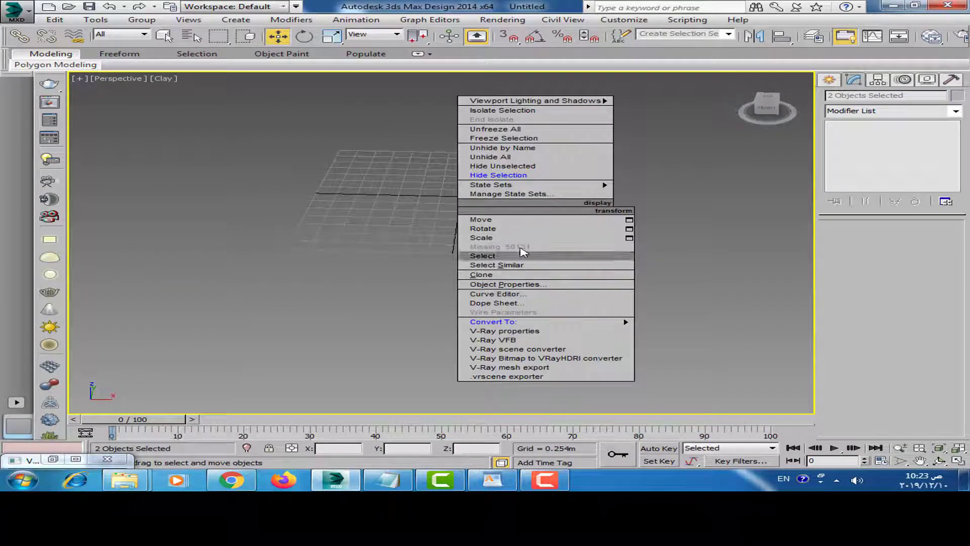
{"action": "left_click", "coordinate": [492, 157]}
{"action": "scroll", "coordinate": [520, 227], "scroll_direction": "up", "scroll_amount": 3}
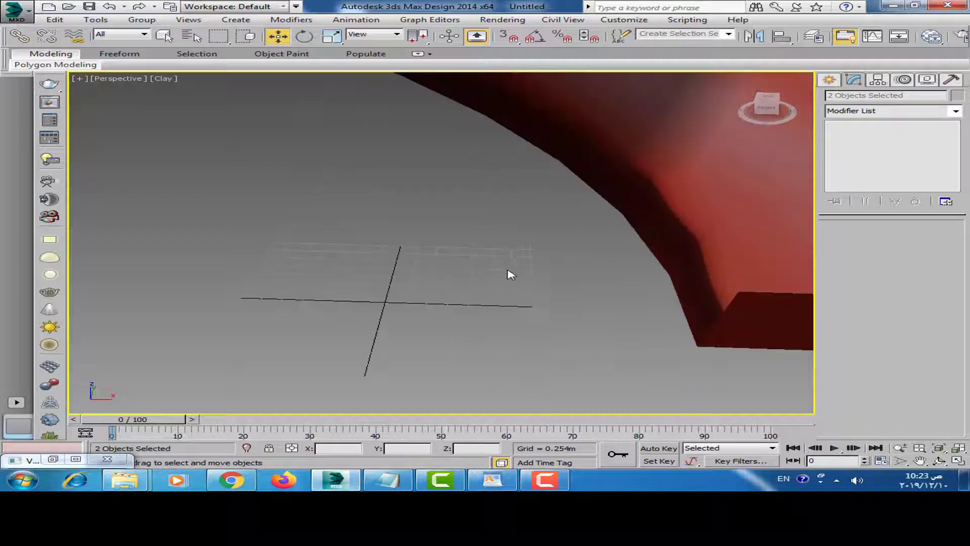
{"action": "scroll", "coordinate": [516, 266], "scroll_direction": "down", "scroll_amount": 8}
{"action": "middle_click_drag", "start_coordinate": [516, 266], "coordinate": [500, 273], "text": "alt"}
{"action": "scroll", "coordinate": [498, 275], "scroll_direction": "up", "scroll_amount": 3}
Select the Spring and isolate it to see its full height
{"action": "left_click", "coordinate": [493, 276]}
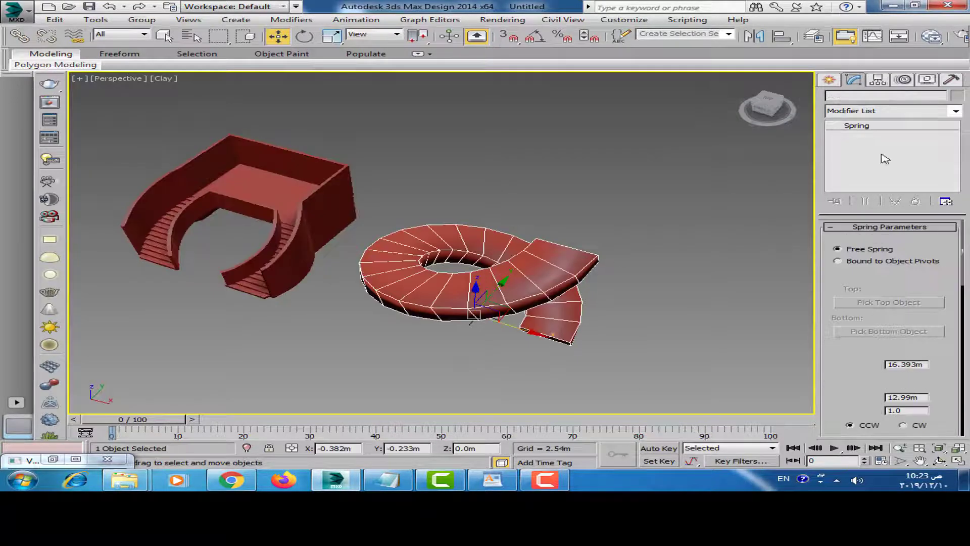
{"action": "middle_click_drag", "start_coordinate": [505, 237], "coordinate": [401, 238], "text": "alt"}
{"action": "left_click", "coordinate": [247, 448]}
{"action": "mouse_move", "coordinate": [555, 280]}
{"action": "middle_mouse_down", "text": "alt"}
{"action": "mouse_move", "coordinate": [667, 270]}
{"action": "mouse_move", "coordinate": [571, 290]}
{"action": "mouse_move", "coordinate": [613, 301]}
{"action": "mouse_move", "coordinate": [777, 292]}
{"action": "mouse_move", "coordinate": [579, 306]}
{"action": "mouse_move", "coordinate": [568, 325]}
{"action": "mouse_move", "coordinate": [553, 313]}
{"action": "middle_mouse_up", "text": "alt"}
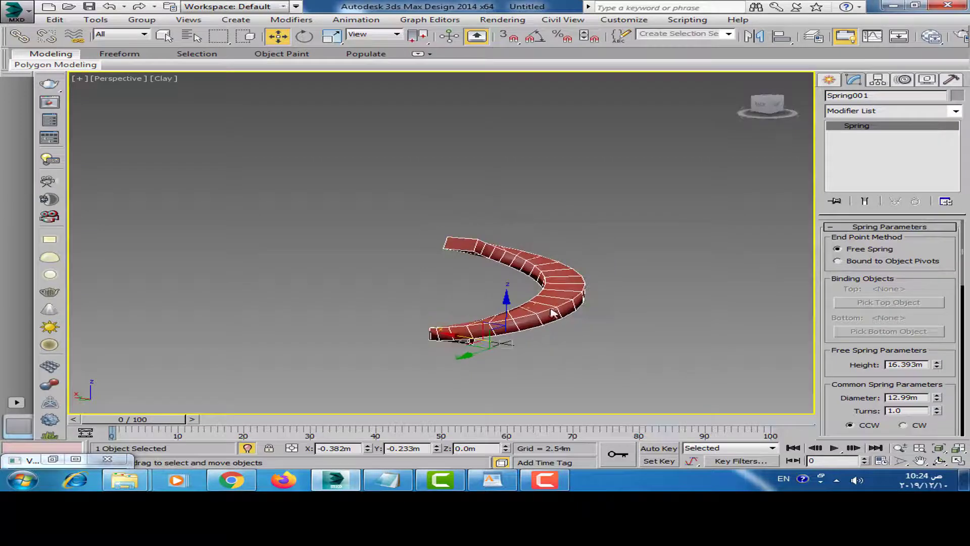
Shift-drag an instanced Spring copy up along Z and align it onto the original
{"action": "left_click_drag", "start_coordinate": [505, 303], "coordinate": [517, 209], "text": "shift"}
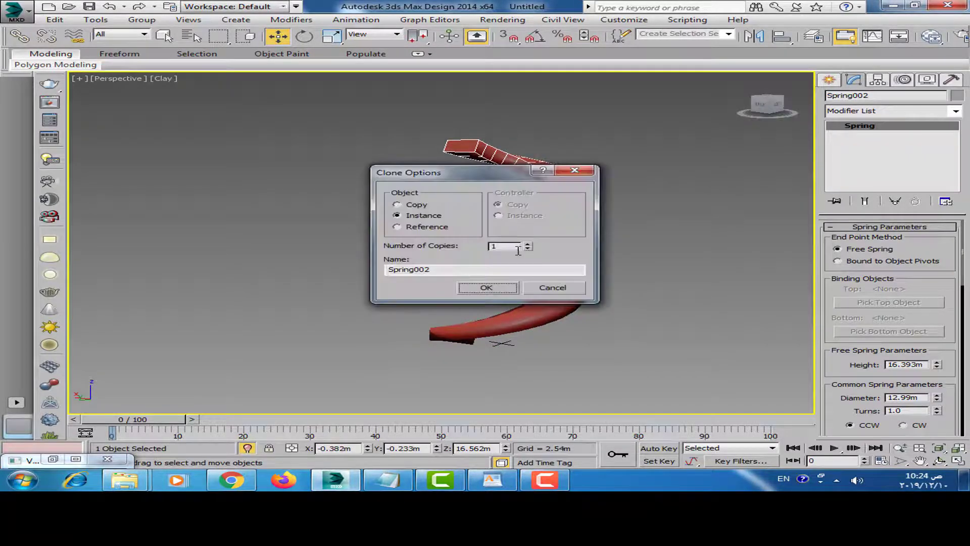
{"action": "left_click", "coordinate": [484, 288]}
{"action": "middle_click_drag", "start_coordinate": [353, 273], "coordinate": [222, 266], "text": "alt"}
{"action": "scroll", "coordinate": [516, 271], "scroll_direction": "up", "scroll_amount": 4}
{"action": "middle_click_drag", "start_coordinate": [516, 271], "coordinate": [500, 248], "text": "alt"}
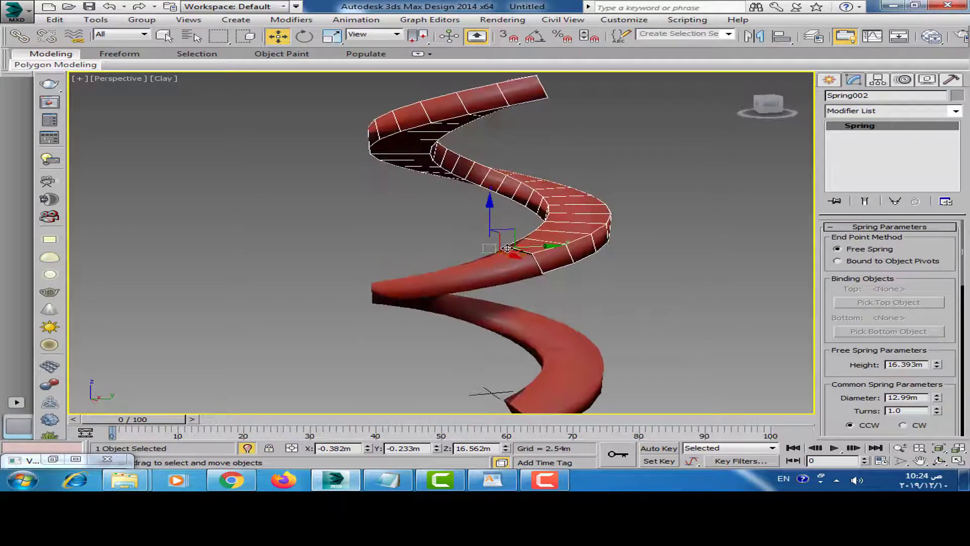
{"action": "scroll", "coordinate": [487, 229], "scroll_direction": "up", "scroll_amount": 2}
{"action": "left_click_drag", "start_coordinate": [479, 218], "coordinate": [477, 220]}
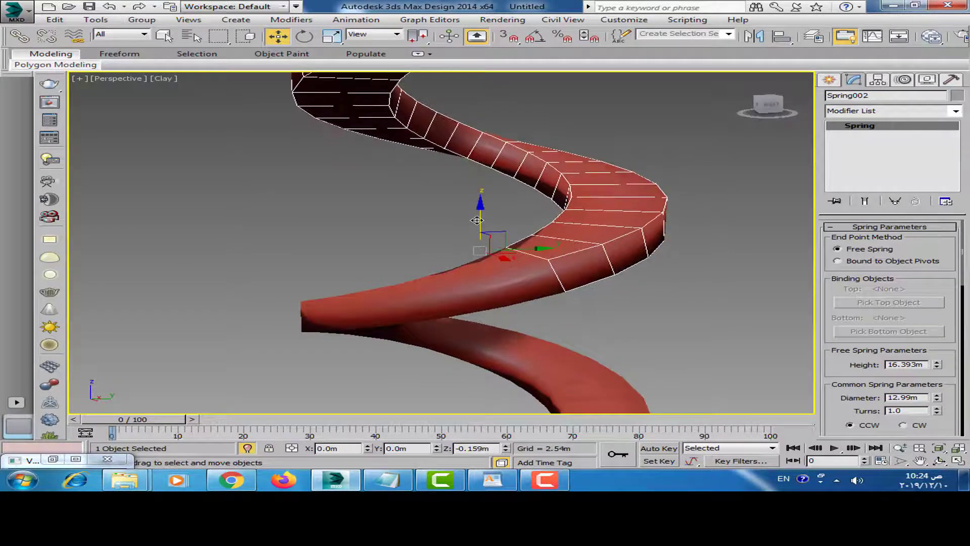
{"action": "scroll", "coordinate": [493, 241], "scroll_direction": "down", "scroll_amount": 3}
{"action": "middle_click_drag", "start_coordinate": [493, 241], "coordinate": [497, 278], "text": "alt"}
Add a second instanced Spring copy on top of the stack, then reselect the bottom spring
{"action": "left_click_drag", "start_coordinate": [488, 246], "coordinate": [501, 147], "text": "shift"}
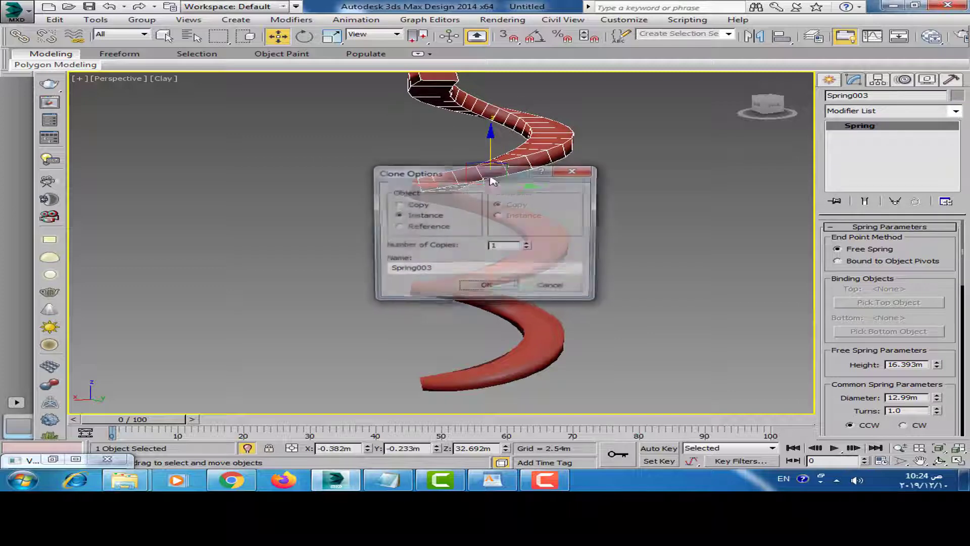
{"action": "left_click", "coordinate": [487, 295]}
{"action": "mouse_move", "coordinate": [481, 243]}
{"action": "middle_mouse_down", "text": "alt"}
{"action": "mouse_move", "coordinate": [636, 266]}
{"action": "mouse_move", "coordinate": [613, 286]}
{"action": "middle_mouse_up", "text": "alt"}
{"action": "scroll", "coordinate": [554, 204], "scroll_direction": "up", "scroll_amount": 5}
{"action": "middle_click_drag", "start_coordinate": [554, 204], "coordinate": [348, 208], "text": "alt"}
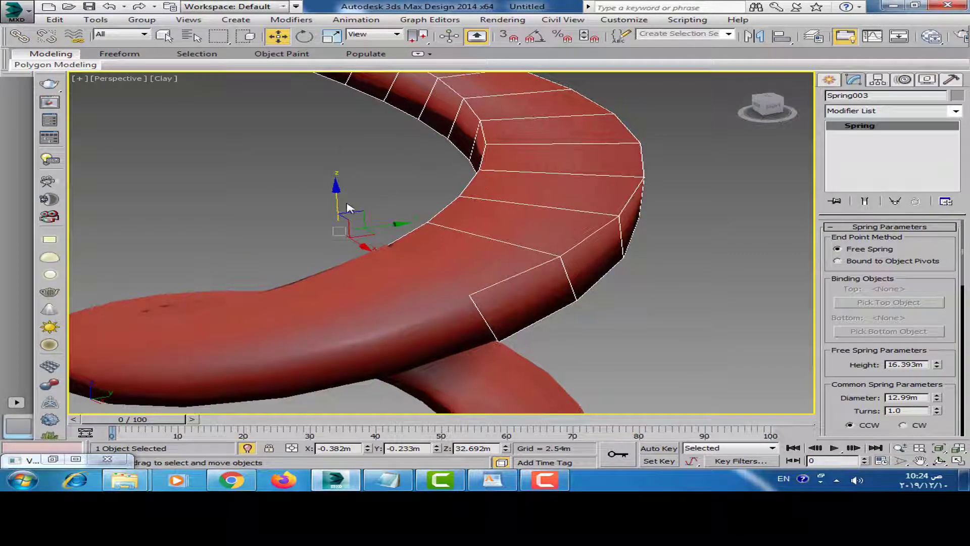
{"action": "left_click_drag", "start_coordinate": [338, 199], "coordinate": [344, 116]}
{"action": "scroll", "coordinate": [454, 227], "scroll_direction": "down", "scroll_amount": 5}
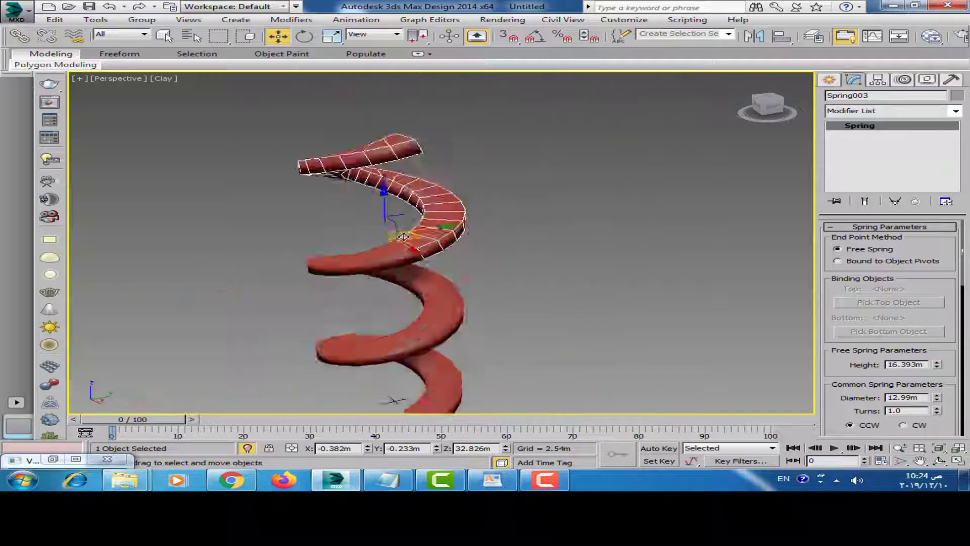
{"action": "scroll", "coordinate": [481, 281], "scroll_direction": "up", "scroll_amount": 4}
{"action": "left_click", "coordinate": [439, 299]}
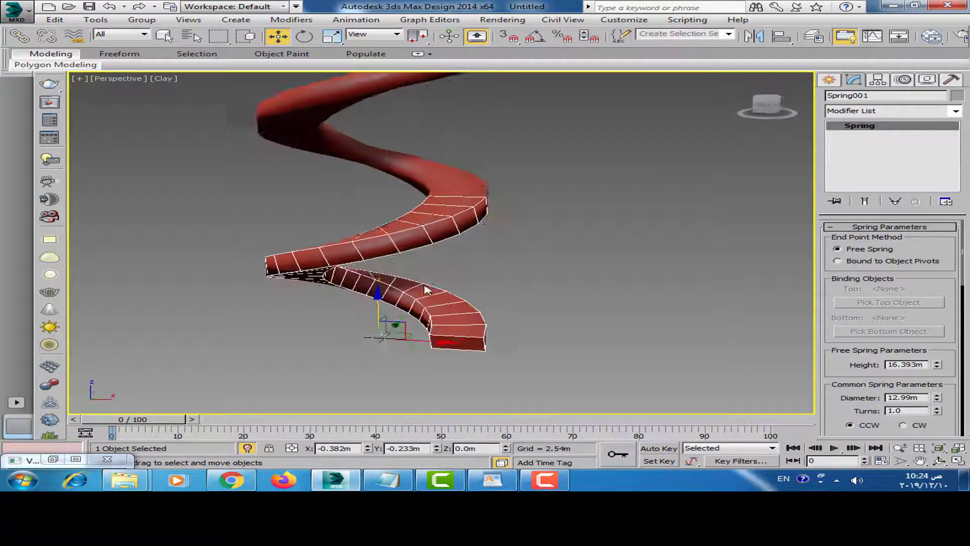
{"action": "left_click", "coordinate": [957, 111]}
Add an Edit Poly modifier to the spring, then reselect and isolate the bottom spring
{"action": "scroll", "coordinate": [885, 345], "scroll_direction": "down", "scroll_amount": 2}
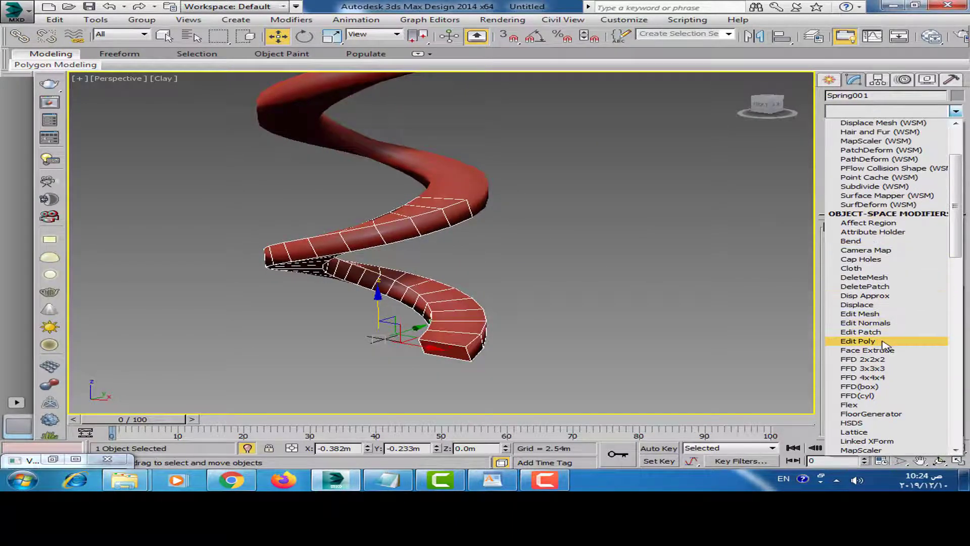
{"action": "left_click", "coordinate": [881, 341]}
{"action": "left_click", "coordinate": [631, 321]}
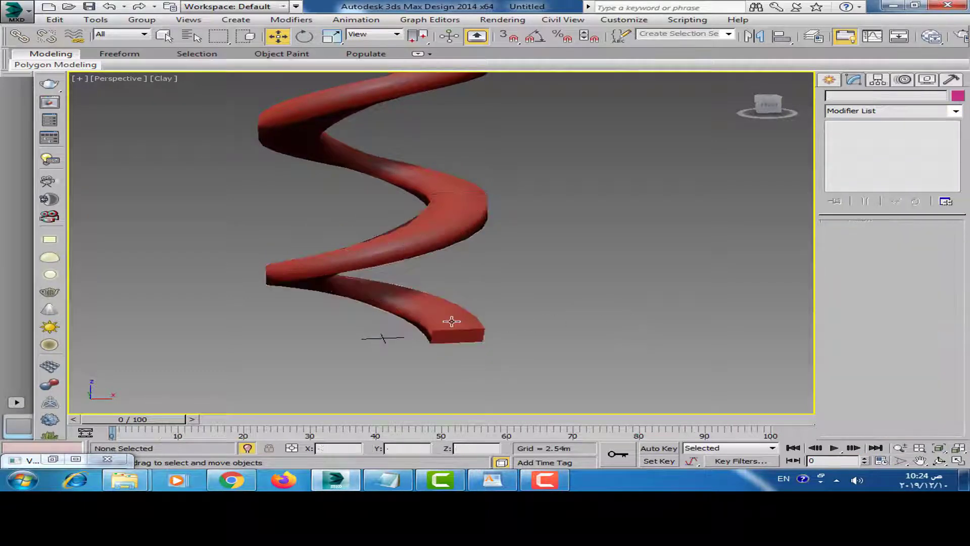
{"action": "left_click", "coordinate": [451, 320]}
{"action": "left_click", "coordinate": [247, 448]}
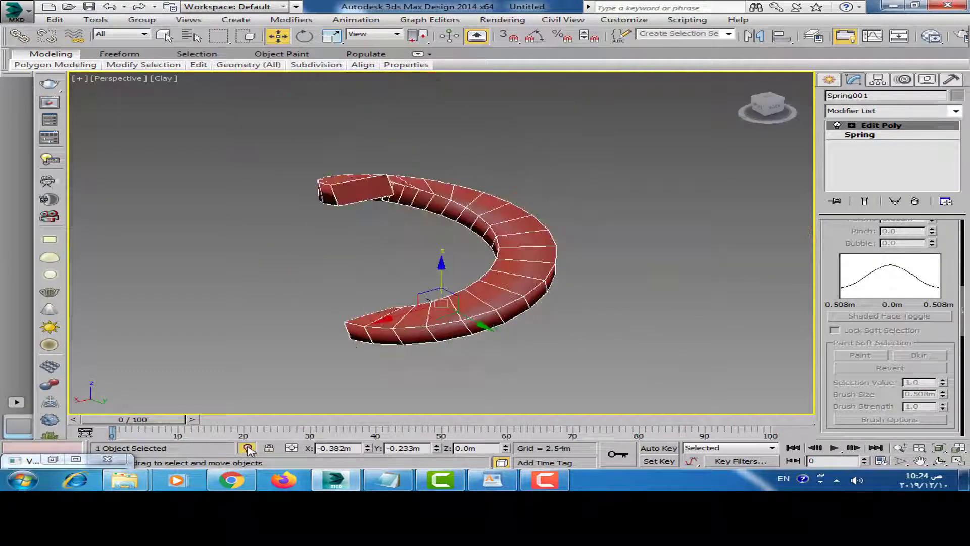
{"action": "mouse_move", "coordinate": [601, 315]}
{"action": "middle_mouse_down"}
{"action": "mouse_move", "coordinate": [596, 335]}
{"action": "mouse_move", "coordinate": [615, 352]}
{"action": "middle_mouse_up"}
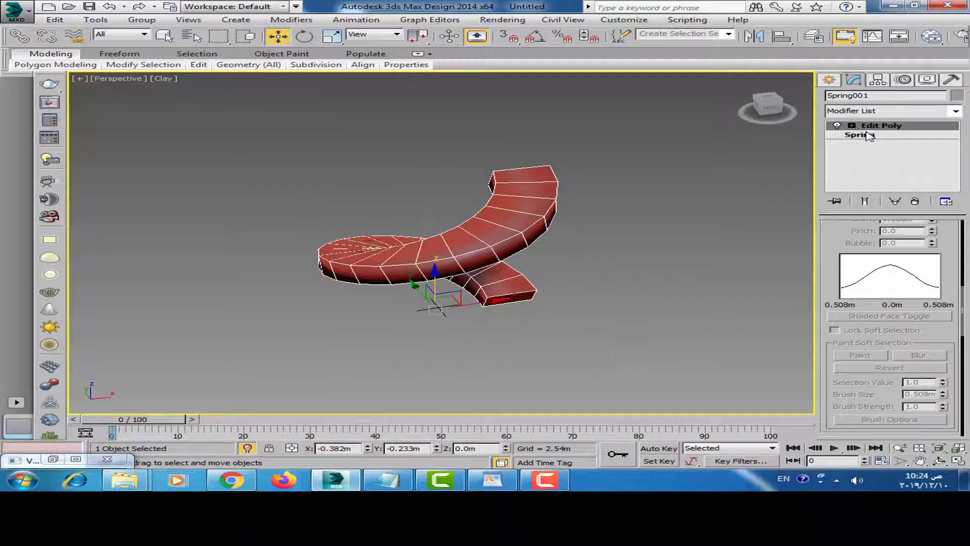
Select all of the bottom spring's polygons and delete them
{"action": "left_click", "coordinate": [889, 163]}
{"action": "mouse_move", "coordinate": [570, 199]}
{"action": "middle_mouse_down", "text": "alt"}
{"action": "mouse_move", "coordinate": [625, 201]}
{"action": "mouse_move", "coordinate": [572, 180]}
{"action": "mouse_move", "coordinate": [569, 225]}
{"action": "middle_mouse_up", "text": "alt"}
{"action": "scroll", "coordinate": [625, 201], "scroll_direction": "up", "scroll_amount": 2}
{"action": "left_click", "coordinate": [564, 224]}
{"action": "key", "text": "ctrl+a"}
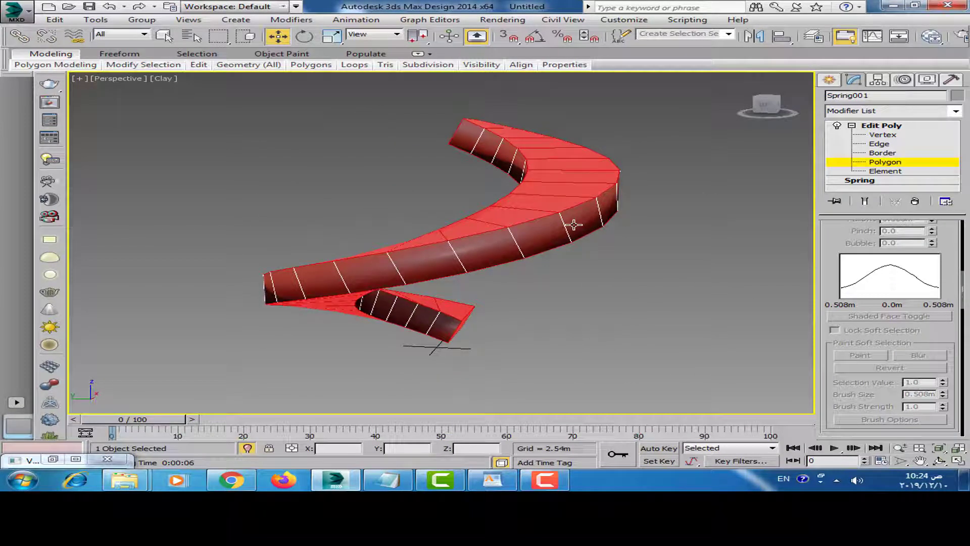
{"action": "key", "text": "Delete"}
Undo the deletion, invert the face selection, and delete the spring's side faces instead
{"action": "middle_click_drag", "start_coordinate": [576, 224], "coordinate": [741, 241], "text": "alt"}
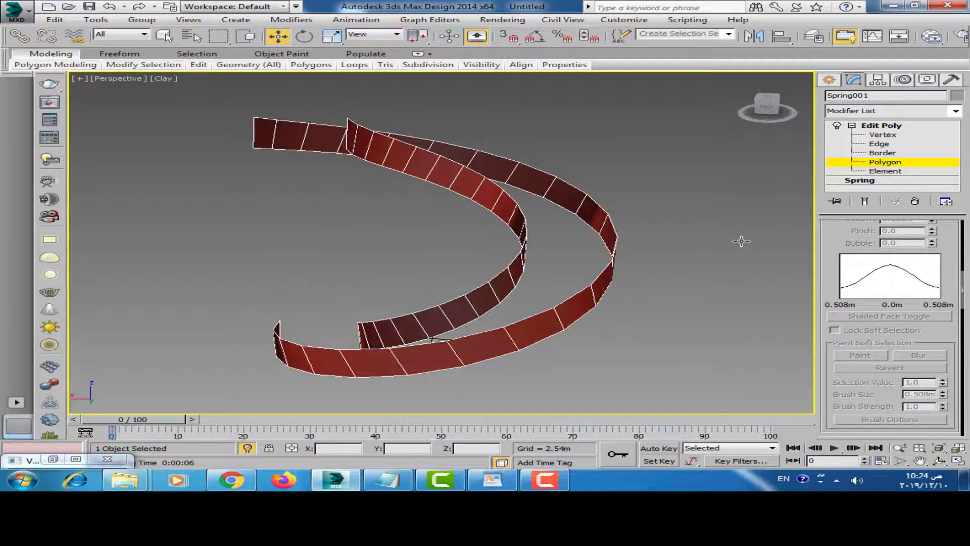
{"action": "key", "text": "ctrl+z"}
{"action": "mouse_move", "coordinate": [619, 260]}
{"action": "middle_mouse_down", "text": "alt"}
{"action": "mouse_move", "coordinate": [614, 202]}
{"action": "mouse_move", "coordinate": [695, 260]}
{"action": "middle_mouse_up", "text": "alt"}
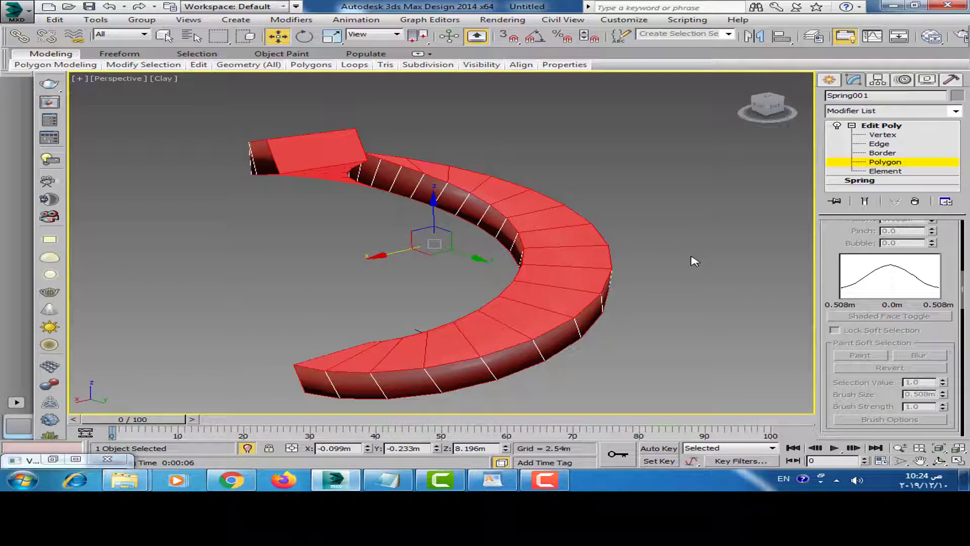
{"action": "key", "text": "ctrl+i"}
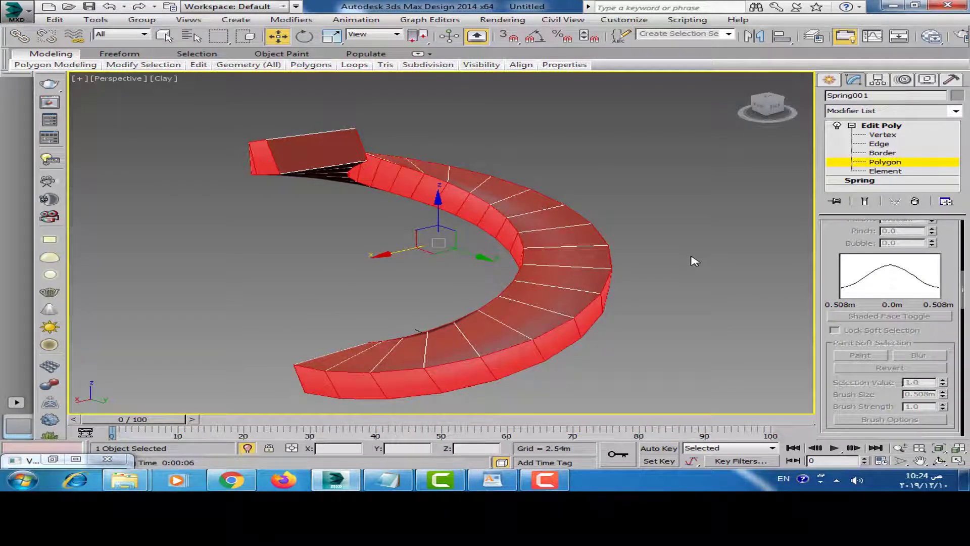
{"action": "key", "text": "Delete"}
{"action": "middle_click_drag", "start_coordinate": [673, 250], "coordinate": [585, 244], "text": "alt"}
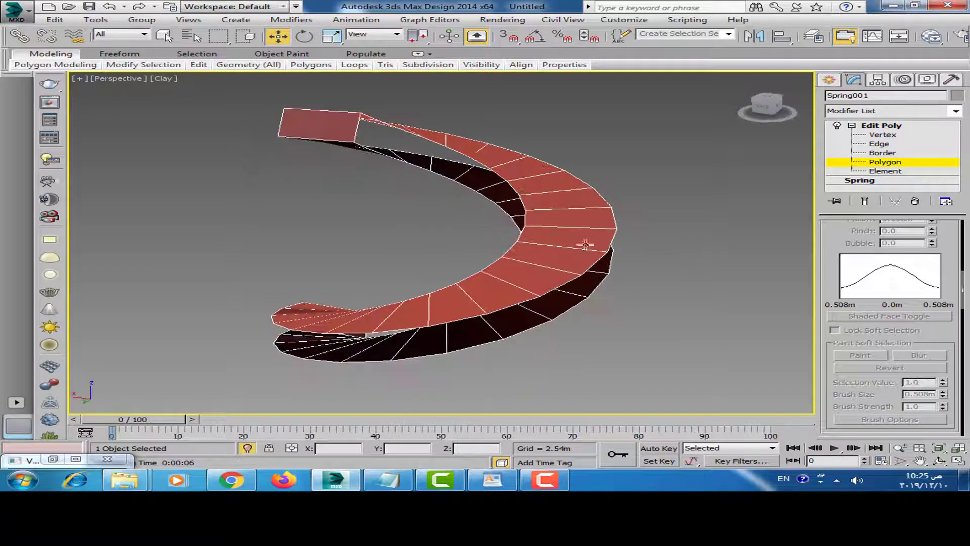
Show all objects again and window-select polygons on the spiral's turns
{"action": "left_click", "coordinate": [248, 448]}
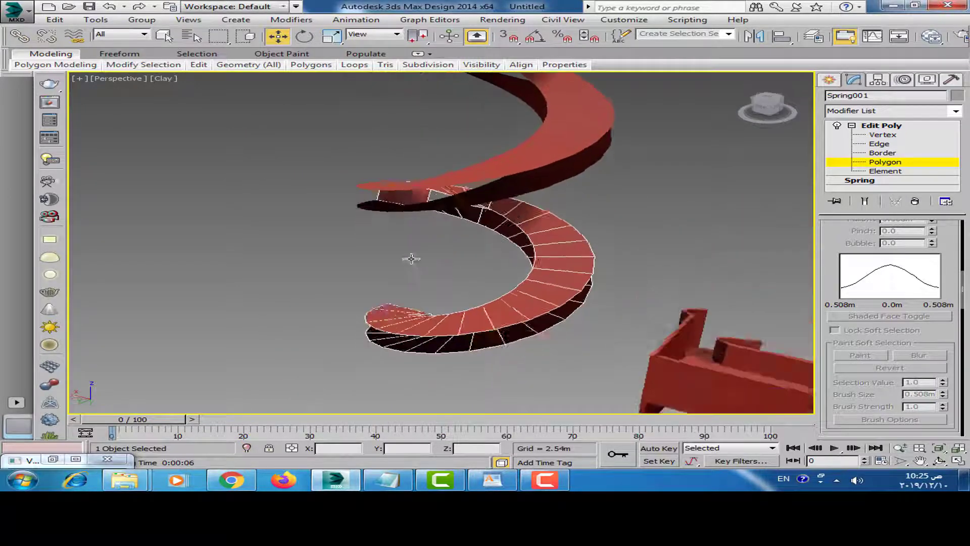
{"action": "scroll", "coordinate": [455, 278], "scroll_direction": "down", "scroll_amount": 5}
{"action": "left_click", "coordinate": [399, 286]}
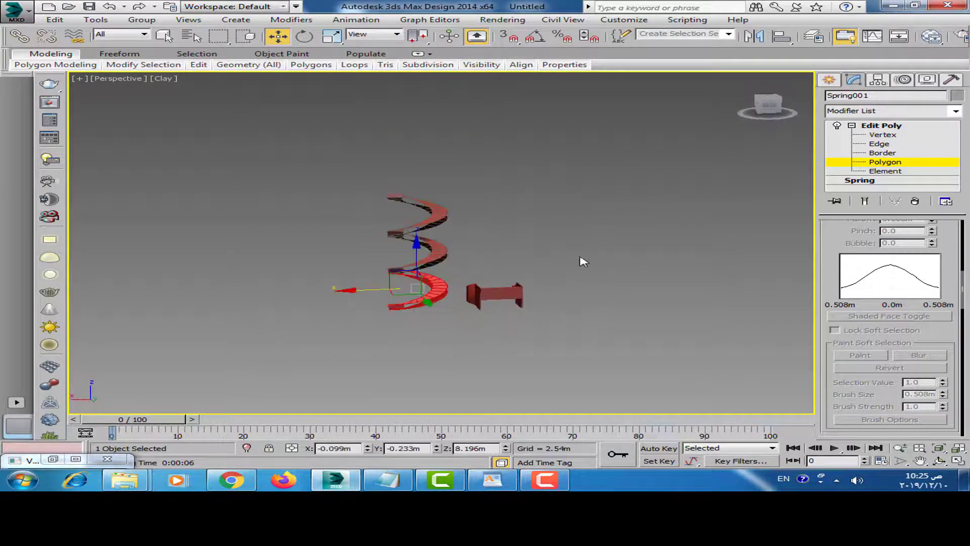
{"action": "left_click_drag", "start_coordinate": [659, 148], "coordinate": [321, 331]}
{"action": "middle_click_drag", "start_coordinate": [483, 329], "coordinate": [493, 309], "text": "alt"}
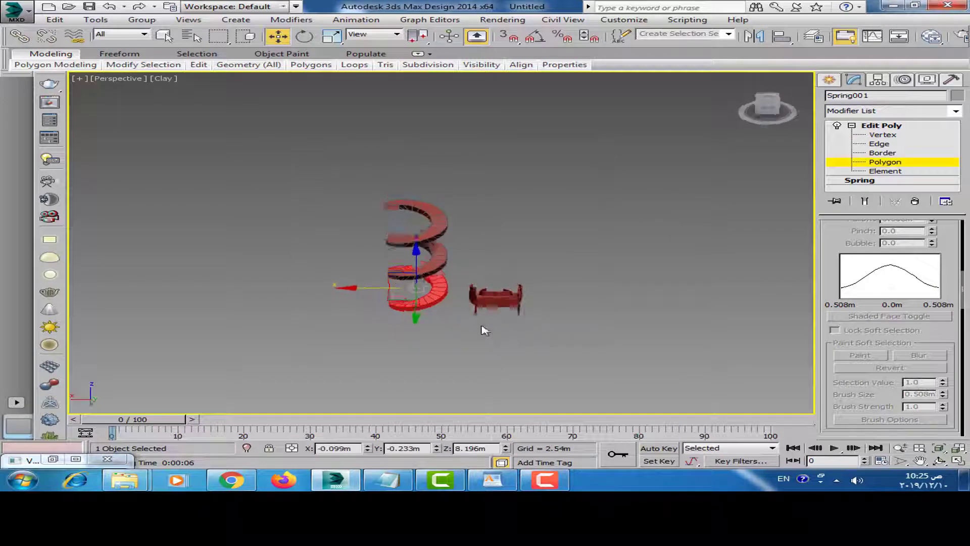
Show the whole scene with isolation off, and select the stacked spring pieces together
{"action": "left_click", "coordinate": [247, 448]}
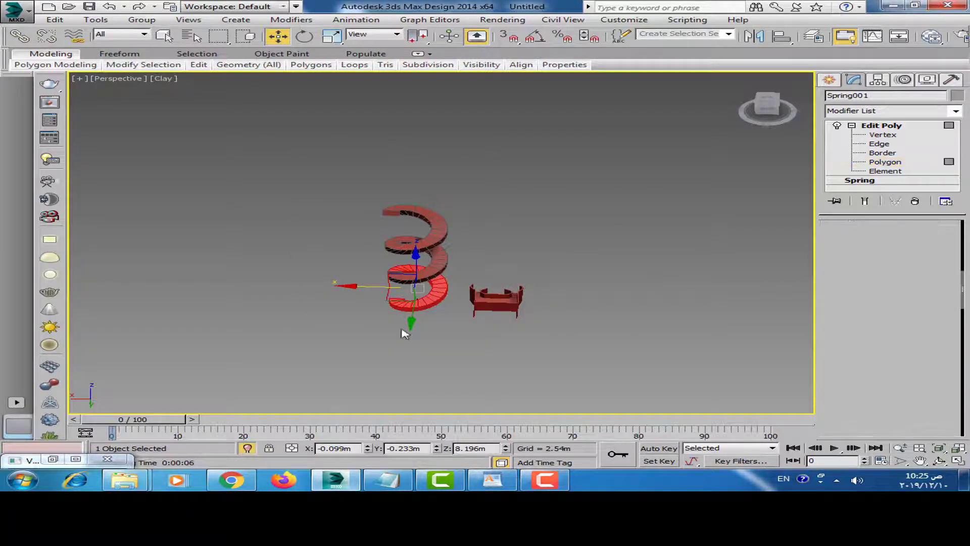
{"action": "left_click", "coordinate": [247, 448]}
{"action": "middle_click_drag", "start_coordinate": [482, 286], "coordinate": [483, 307]}
{"action": "left_click_drag", "start_coordinate": [649, 171], "coordinate": [339, 404]}
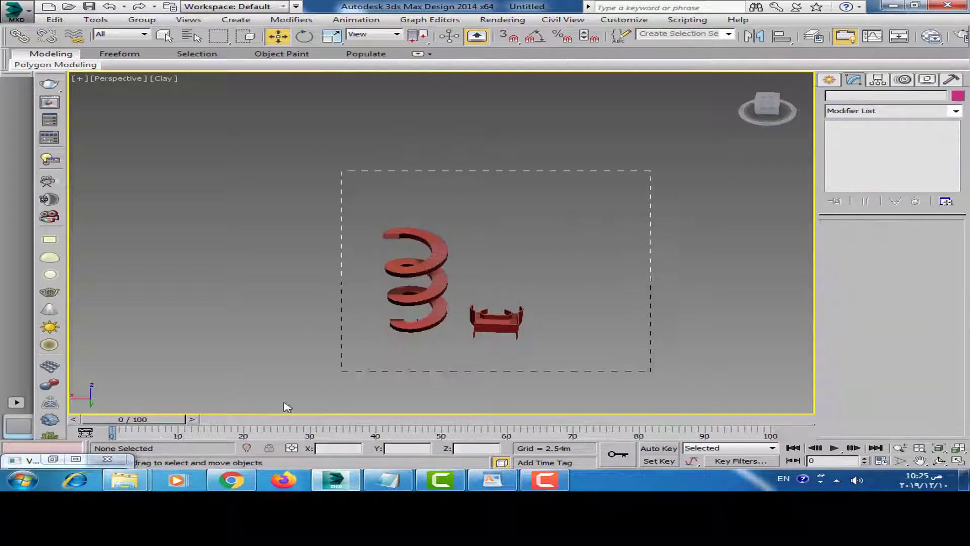
{"action": "left_click", "coordinate": [419, 303]}
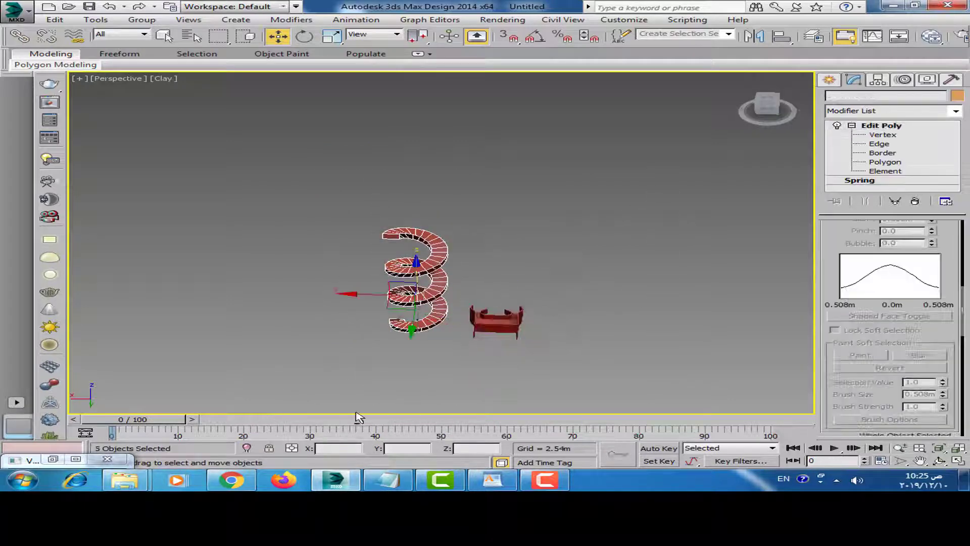
{"action": "left_click", "coordinate": [247, 448]}
{"action": "scroll", "coordinate": [482, 238], "scroll_direction": "up", "scroll_amount": 5}
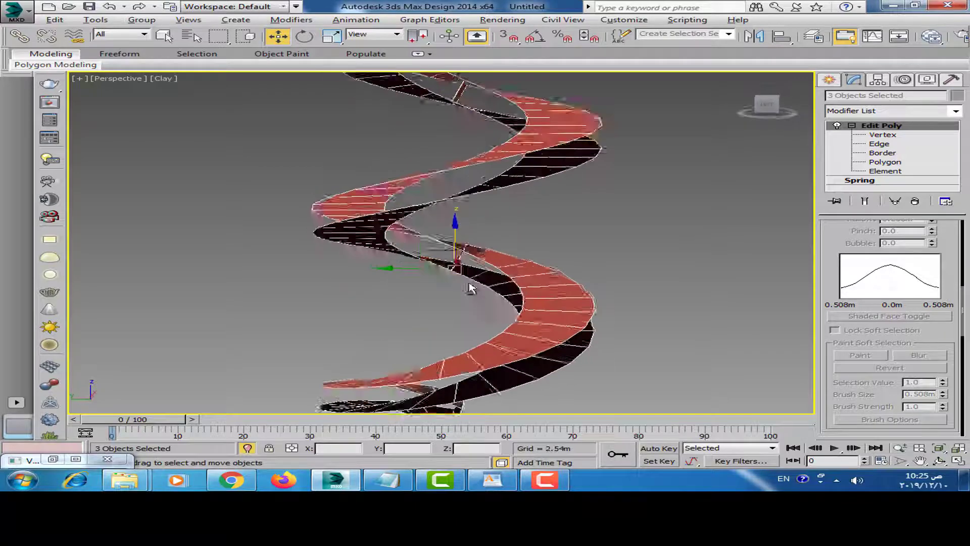
{"action": "left_click", "coordinate": [885, 162]}
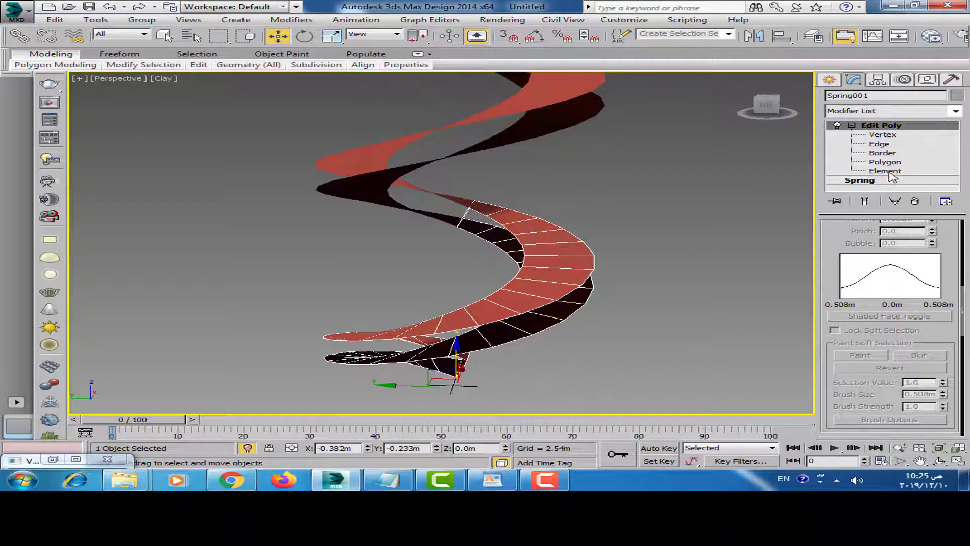
{"action": "mouse_move", "coordinate": [704, 227]}
{"action": "middle_mouse_down", "text": "alt"}
{"action": "mouse_move", "coordinate": [524, 243]}
{"action": "mouse_move", "coordinate": [490, 234]}
{"action": "mouse_move", "coordinate": [547, 243]}
{"action": "middle_mouse_up", "text": "alt"}
{"action": "scroll", "coordinate": [671, 226], "scroll_direction": "up", "scroll_amount": 3}
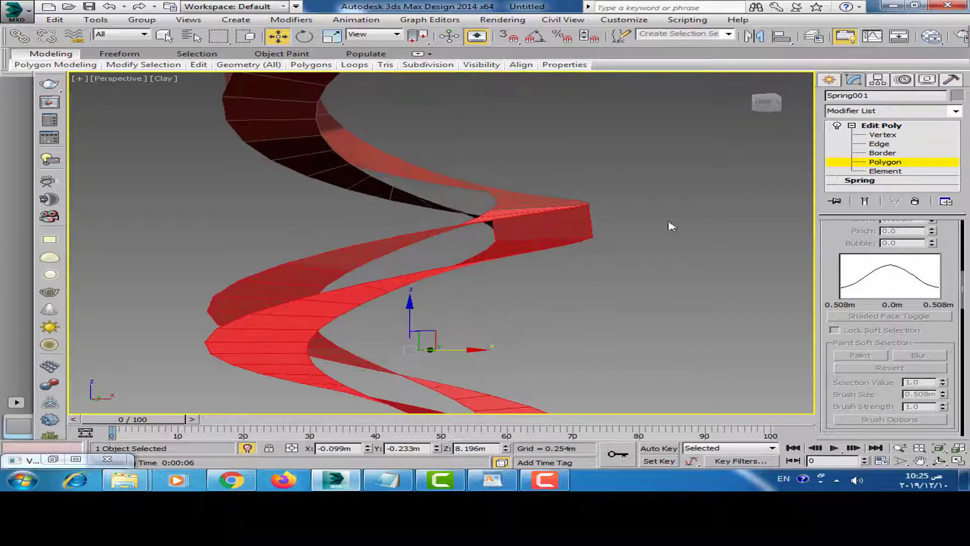
{"action": "left_click", "coordinate": [583, 230]}
{"action": "scroll", "coordinate": [586, 264], "scroll_direction": "down", "scroll_amount": 3}
{"action": "scroll", "coordinate": [632, 292], "scroll_direction": "down", "scroll_amount": 2}
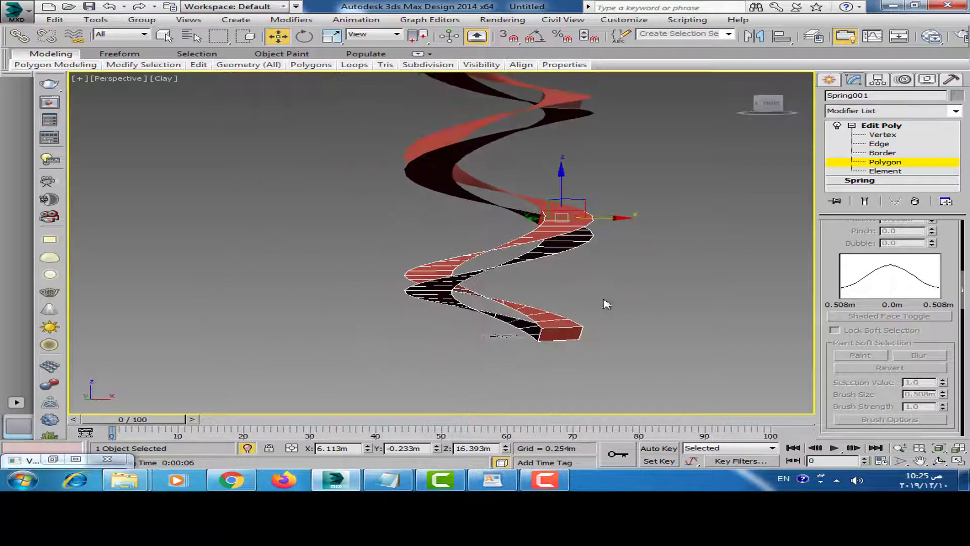
{"action": "scroll", "coordinate": [560, 335], "scroll_direction": "up", "scroll_amount": 3}
{"action": "left_click", "coordinate": [561, 336]}
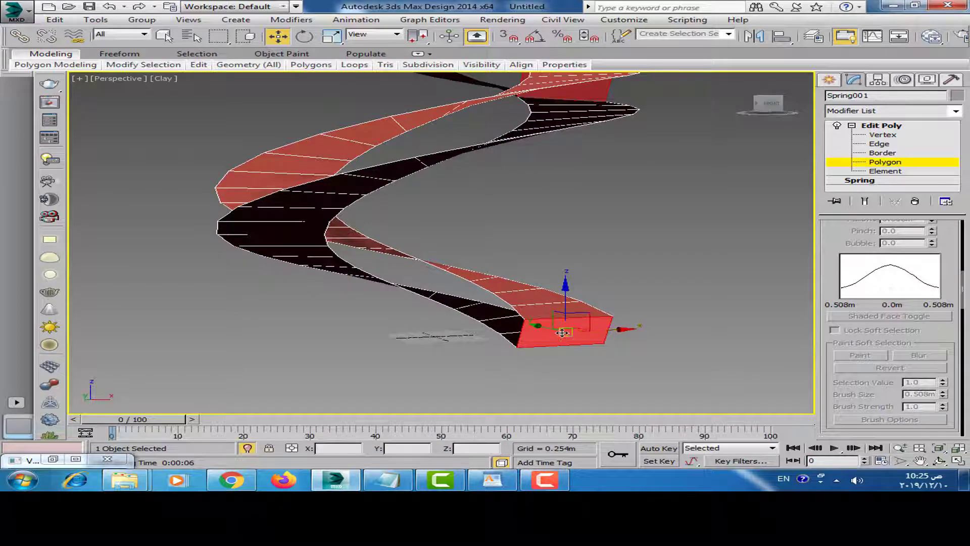
{"action": "middle_click_drag", "start_coordinate": [562, 332], "coordinate": [524, 339], "text": "alt"}
{"action": "left_click", "coordinate": [523, 339]}
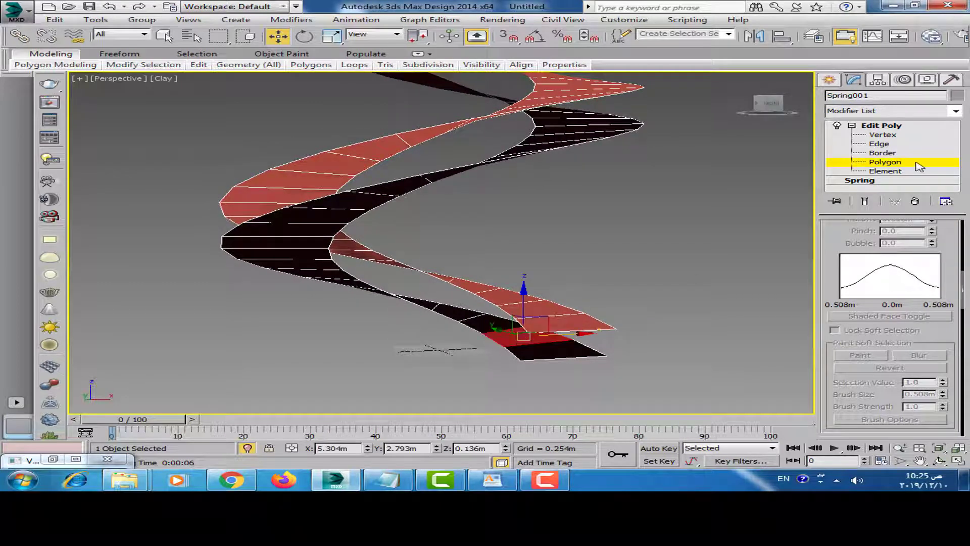
{"action": "left_click", "coordinate": [885, 171]}
{"action": "left_click", "coordinate": [559, 290]}
{"action": "mouse_move", "coordinate": [558, 290]}
{"action": "middle_mouse_down", "text": "alt"}
{"action": "mouse_move", "coordinate": [369, 306]}
{"action": "mouse_move", "coordinate": [411, 288]}
{"action": "mouse_move", "coordinate": [384, 212]}
{"action": "middle_mouse_up", "text": "alt"}
{"action": "middle_click_drag", "start_coordinate": [455, 289], "coordinate": [458, 304], "text": "alt"}
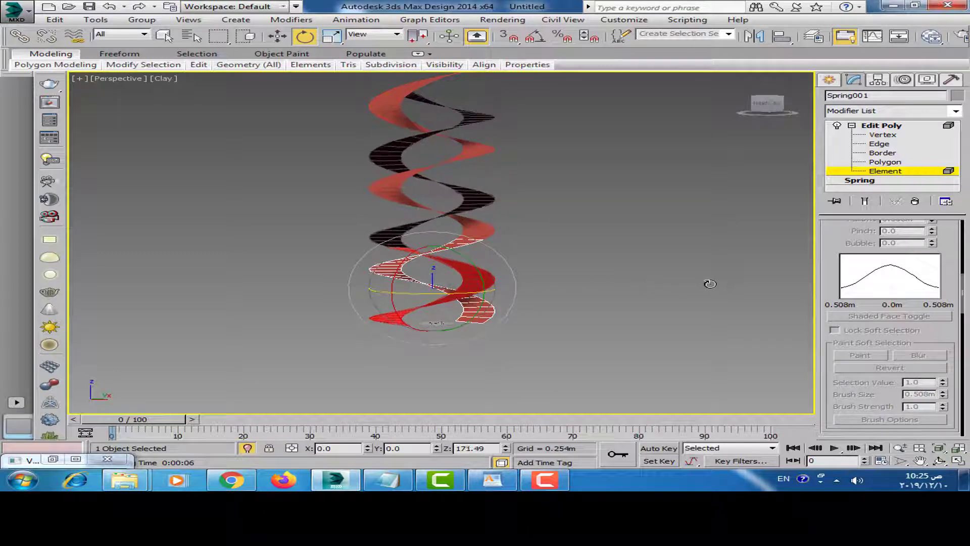
{"action": "middle_click_drag", "start_coordinate": [601, 308], "coordinate": [503, 296], "text": "alt"}
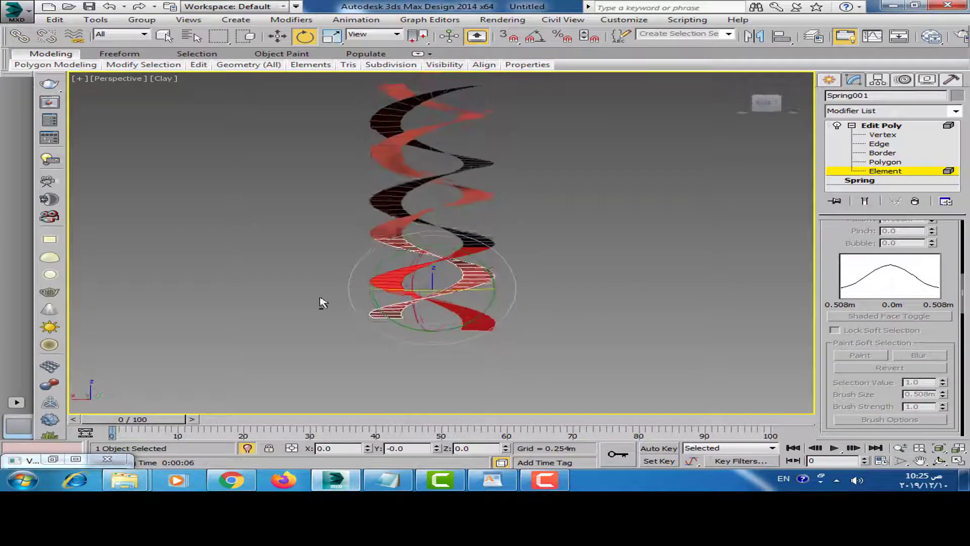
{"action": "mouse_move", "coordinate": [242, 303]}
{"action": "middle_mouse_down", "text": "alt"}
{"action": "mouse_move", "coordinate": [135, 305]}
{"action": "mouse_move", "coordinate": [611, 292]}
{"action": "middle_mouse_up", "text": "alt"}
{"action": "mouse_move", "coordinate": [758, 303]}
{"action": "middle_mouse_down", "text": "alt"}
{"action": "mouse_move", "coordinate": [591, 318]}
{"action": "mouse_move", "coordinate": [227, 303]}
{"action": "mouse_move", "coordinate": [400, 324]}
{"action": "mouse_move", "coordinate": [251, 303]}
{"action": "mouse_move", "coordinate": [262, 322]}
{"action": "mouse_move", "coordinate": [538, 335]}
{"action": "middle_mouse_up", "text": "alt"}
{"action": "scroll", "coordinate": [433, 314], "scroll_direction": "up", "scroll_amount": 4}
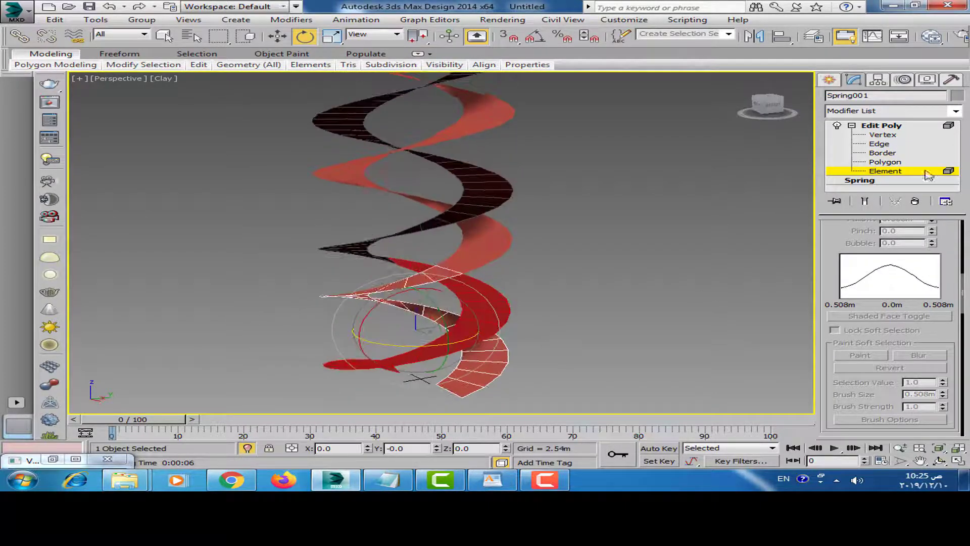
{"action": "left_click", "coordinate": [892, 126]}
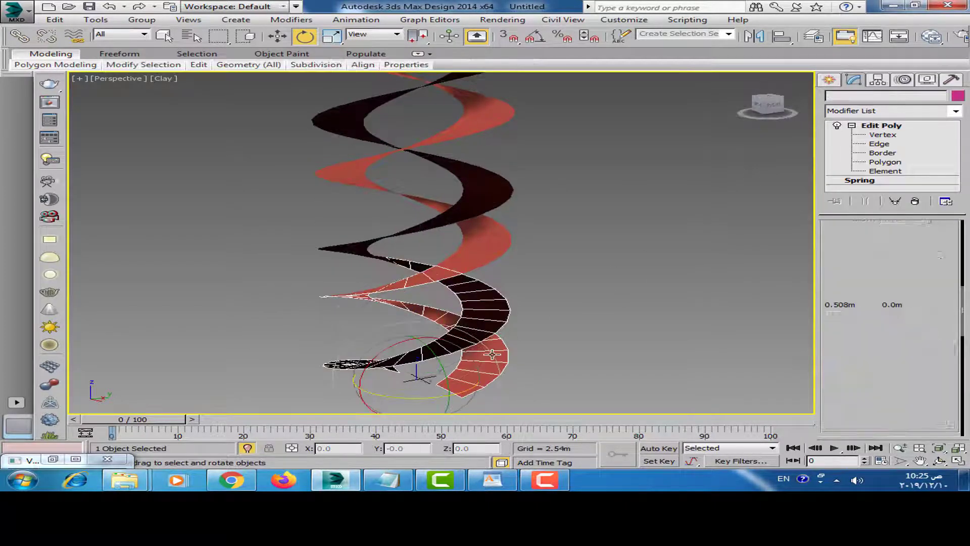
{"action": "left_click", "coordinate": [248, 448]}
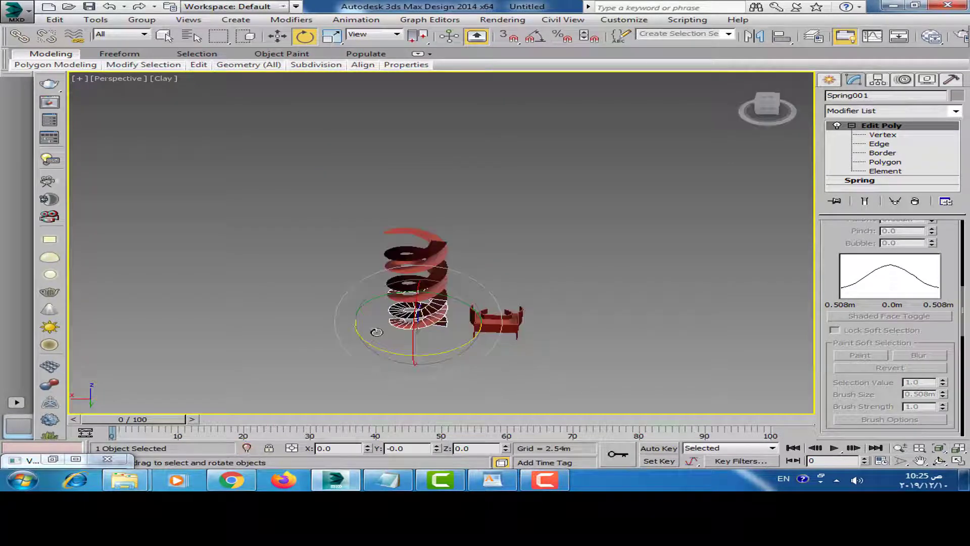
Isolate the spring again and select all of its vertices
{"action": "left_click", "coordinate": [248, 448]}
{"action": "middle_click_drag", "start_coordinate": [546, 283], "coordinate": [676, 282], "text": "alt"}
{"action": "left_click", "coordinate": [882, 135]}
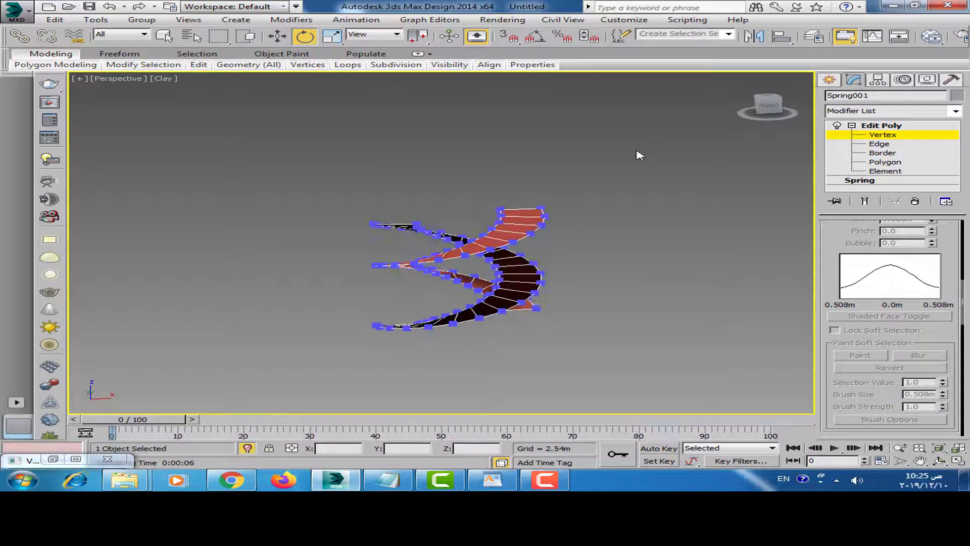
{"action": "left_click_drag", "start_coordinate": [638, 154], "coordinate": [309, 356]}
{"action": "scroll", "coordinate": [879, 306], "scroll_direction": "down", "scroll_amount": 2}
{"action": "scroll", "coordinate": [877, 313], "scroll_direction": "down", "scroll_amount": 5}
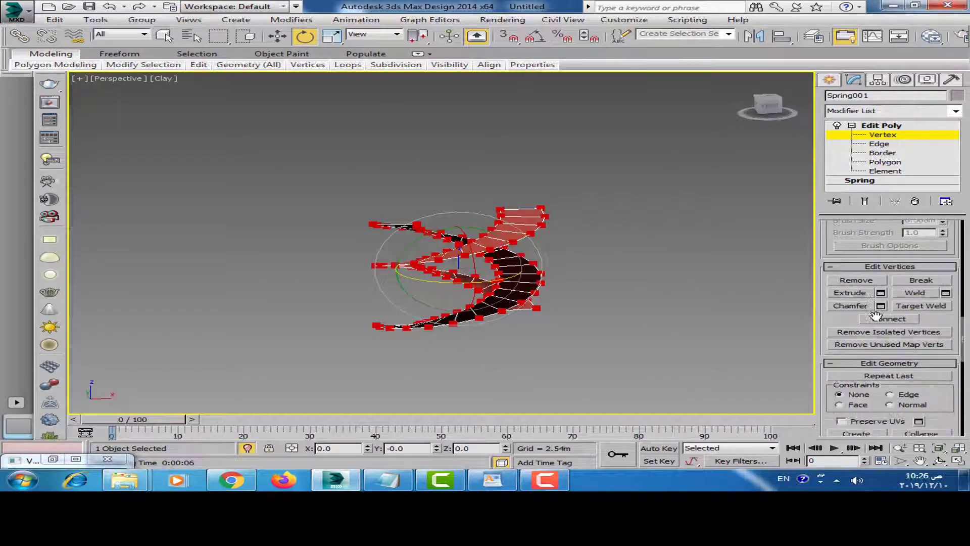
Cancel the Weld settings and Break all selected vertices apart
{"action": "left_click", "coordinate": [945, 293]}
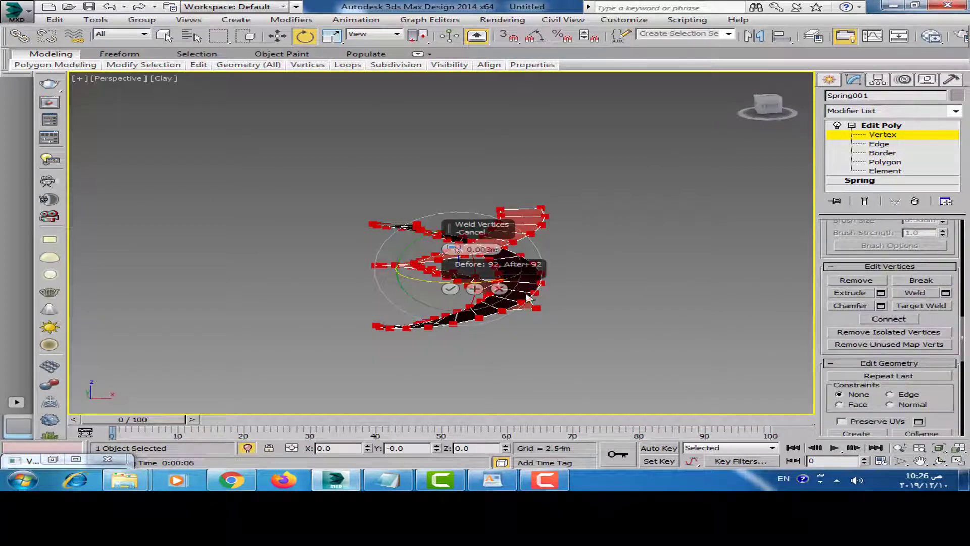
{"action": "left_click", "coordinate": [499, 288]}
{"action": "left_click_drag", "start_coordinate": [903, 256], "coordinate": [913, 297]}
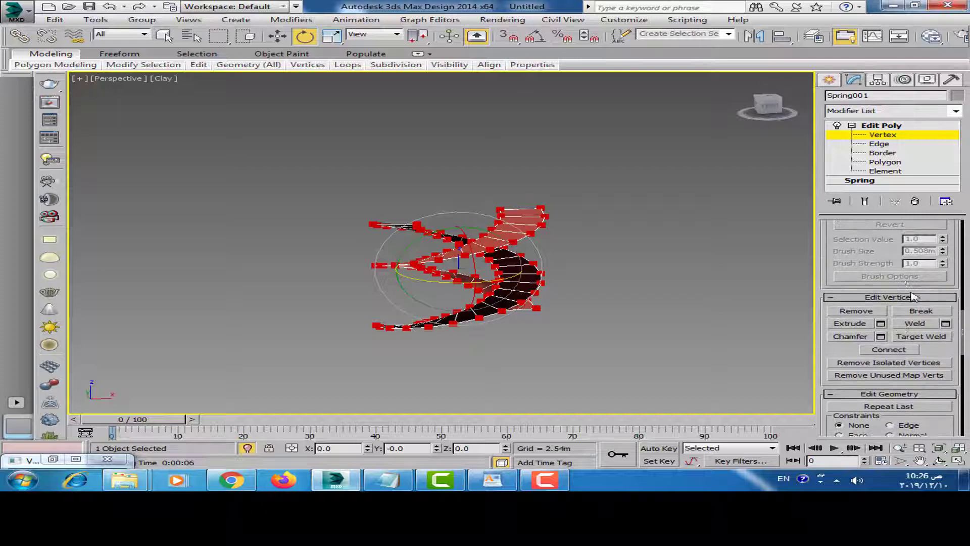
{"action": "left_click", "coordinate": [923, 312]}
Select all of the spring's polygons at Polygon level, ready for scaling
{"action": "left_click", "coordinate": [902, 162]}
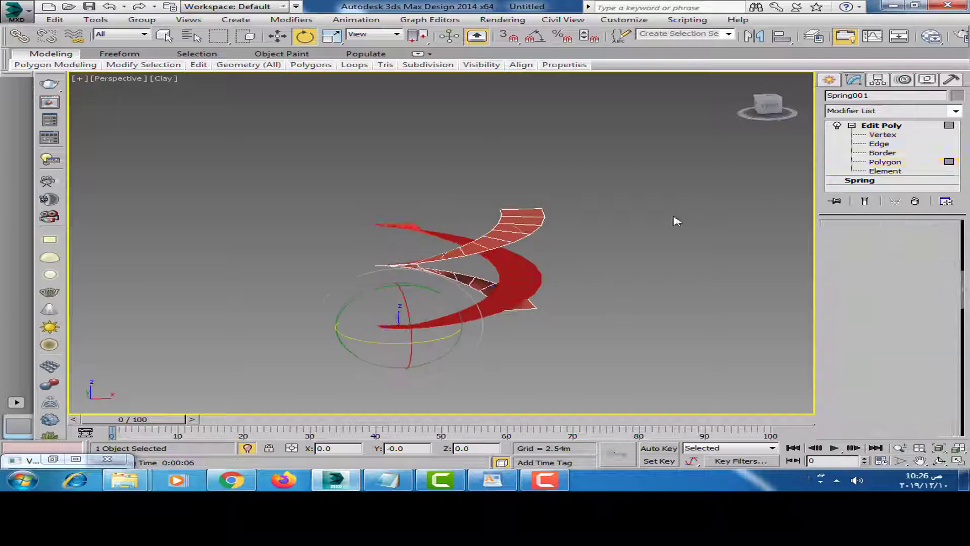
{"action": "scroll", "coordinate": [614, 228], "scroll_direction": "down", "scroll_amount": 3}
{"action": "left_click_drag", "start_coordinate": [645, 174], "coordinate": [379, 325]}
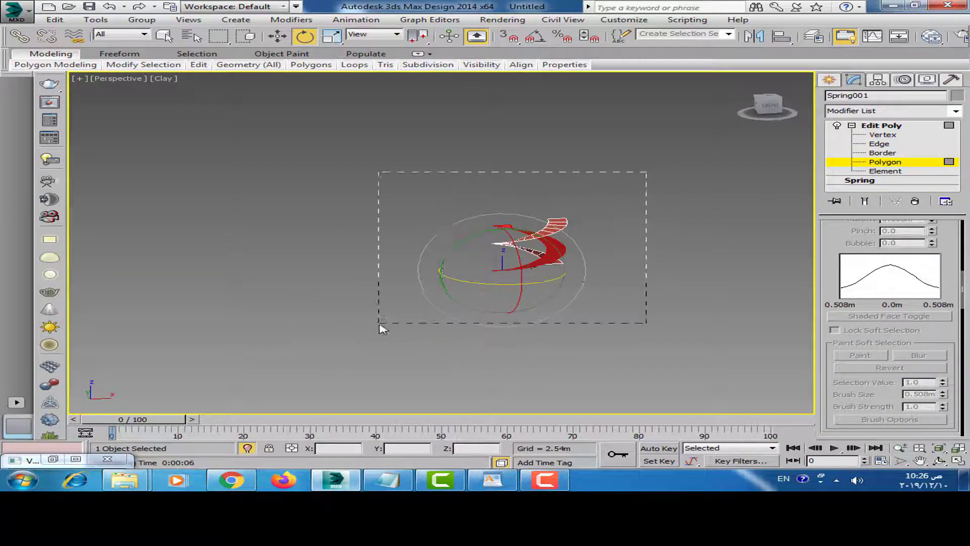
{"action": "left_click", "coordinate": [325, 38]}
Uniformly scale down every spring polygon into separate treads, then return to the whole Edit Poly object
{"action": "key", "text": "ctrl+z"}
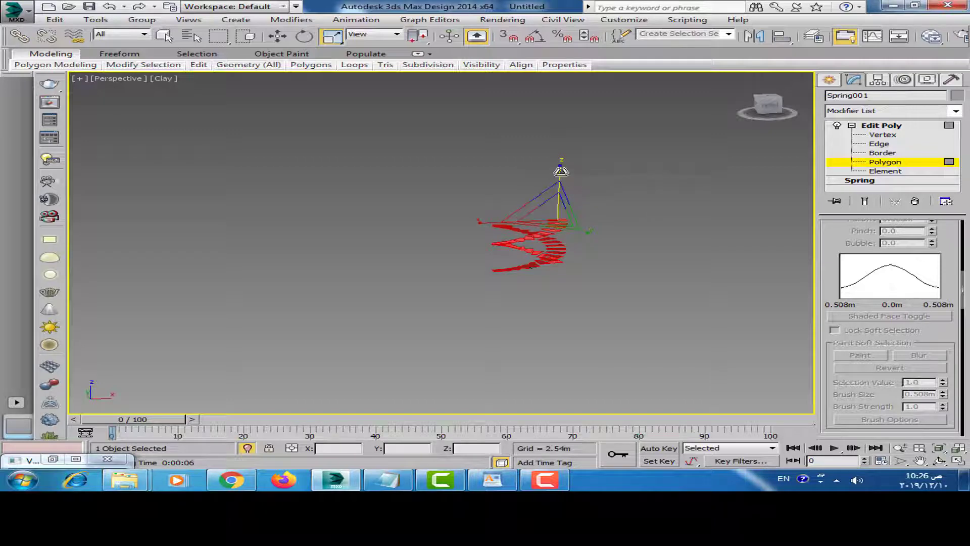
{"action": "mouse_move", "coordinate": [564, 336]}
{"action": "middle_mouse_down", "text": "alt"}
{"action": "mouse_move", "coordinate": [481, 277]}
{"action": "mouse_move", "coordinate": [345, 279]}
{"action": "middle_mouse_up", "text": "alt"}
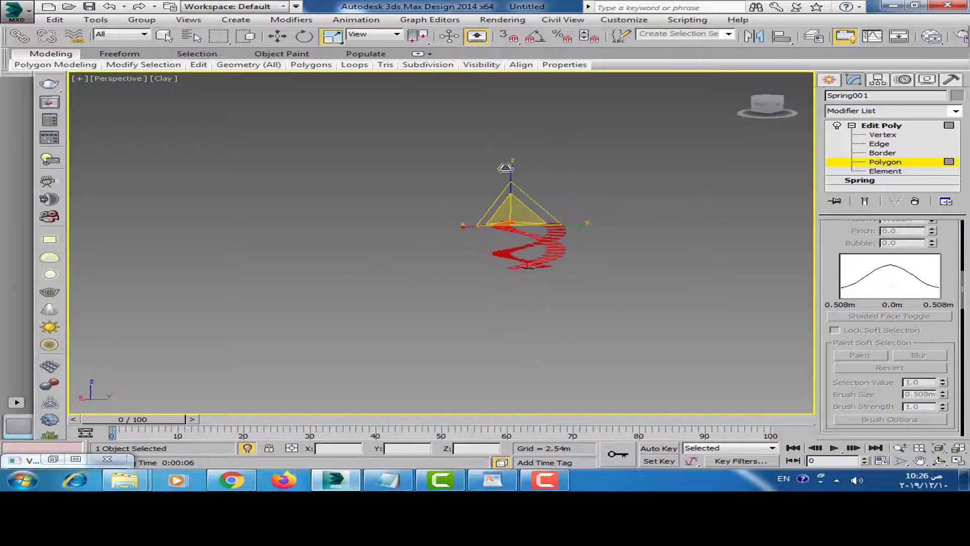
{"action": "left_click", "coordinate": [512, 202]}
{"action": "mouse_move", "coordinate": [324, 384]}
{"action": "middle_mouse_down", "text": "alt"}
{"action": "mouse_move", "coordinate": [461, 340]}
{"action": "mouse_move", "coordinate": [557, 213]}
{"action": "mouse_move", "coordinate": [399, 225]}
{"action": "mouse_move", "coordinate": [423, 257]}
{"action": "mouse_move", "coordinate": [602, 322]}
{"action": "mouse_move", "coordinate": [515, 319]}
{"action": "mouse_move", "coordinate": [693, 279]}
{"action": "middle_mouse_up", "text": "alt"}
{"action": "key", "text": "4"}
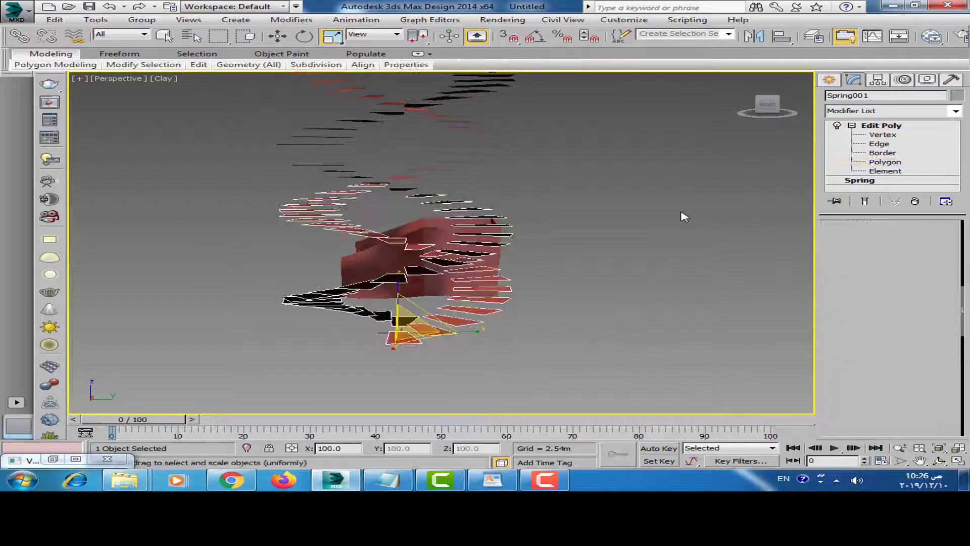
{"action": "mouse_move", "coordinate": [682, 214]}
{"action": "middle_mouse_down", "text": "alt"}
{"action": "mouse_move", "coordinate": [597, 234]}
{"action": "mouse_move", "coordinate": [723, 239]}
{"action": "middle_mouse_up", "text": "alt"}
{"action": "left_click", "coordinate": [940, 124]}
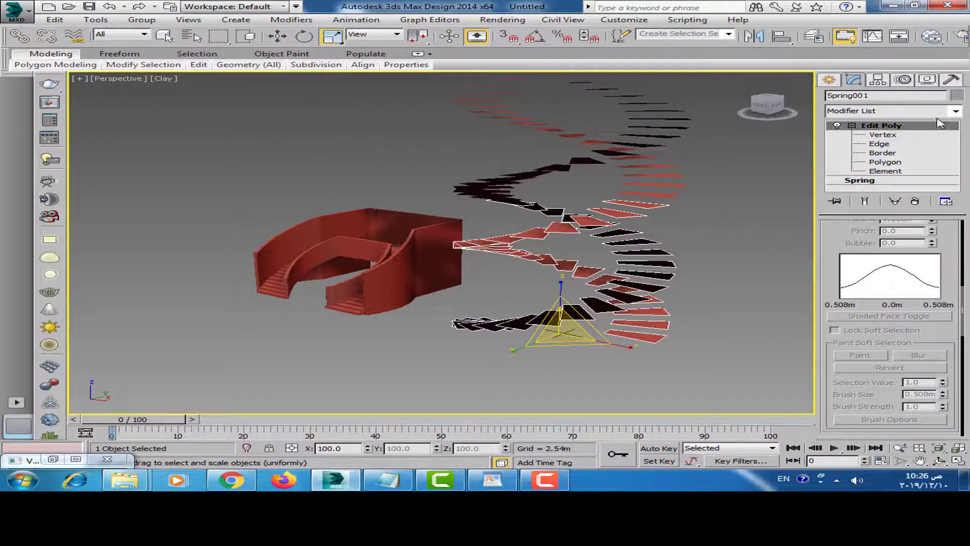
Add a Shell modifier to the spiral steps with Outer Amount 0.328m
{"action": "left_click", "coordinate": [955, 111]}
{"action": "scroll", "coordinate": [889, 253], "scroll_direction": "down", "scroll_amount": 15}
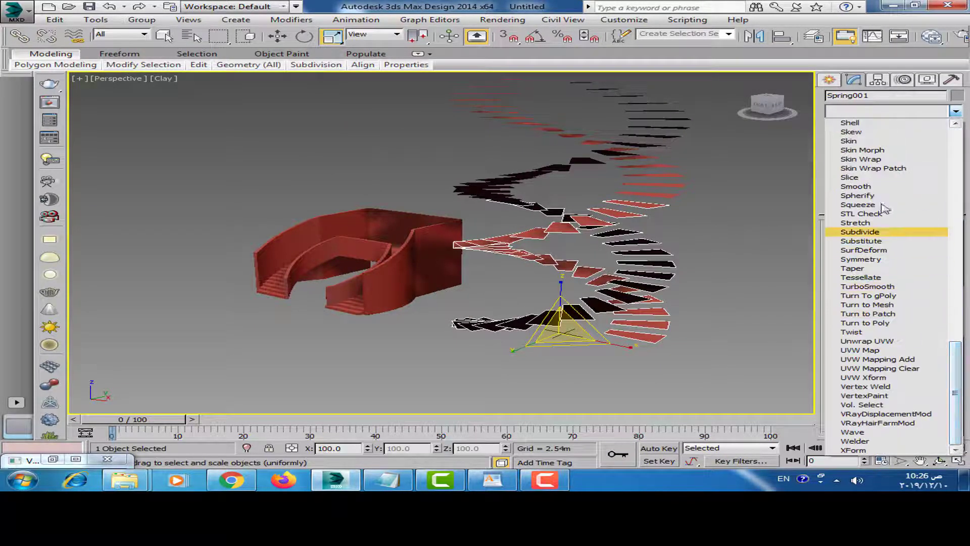
{"action": "left_click", "coordinate": [857, 123]}
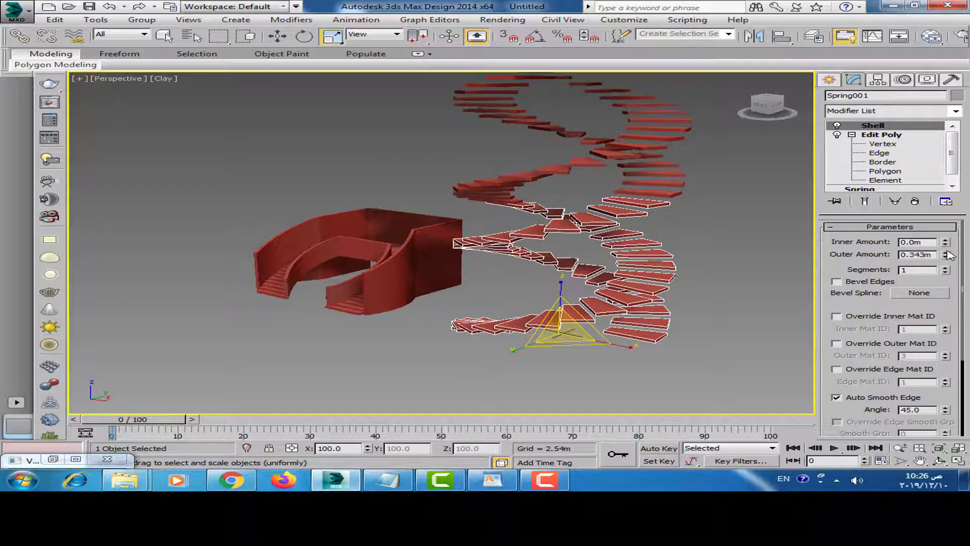
{"action": "mouse_move", "coordinate": [945, 254]}
{"action": "left_mouse_down"}
{"action": "mouse_move", "coordinate": [939, 184]}
{"action": "mouse_move", "coordinate": [944, 257]}
{"action": "left_mouse_up"}
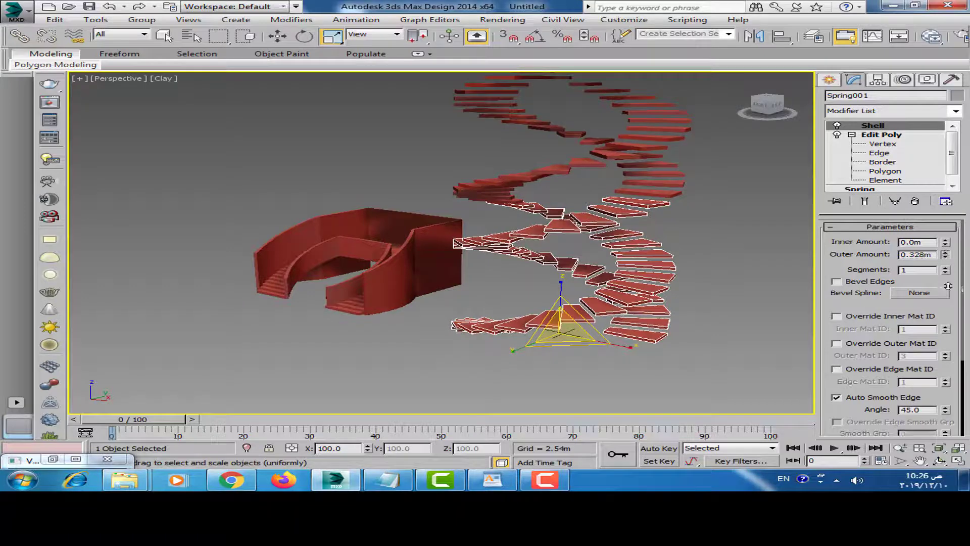
{"action": "left_click", "coordinate": [721, 243]}
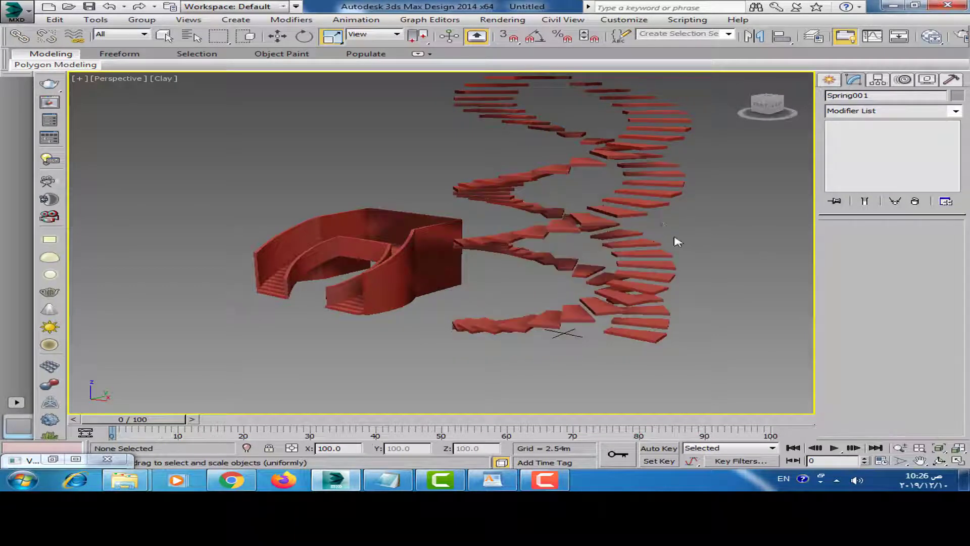
{"action": "mouse_move", "coordinate": [673, 236]}
{"action": "middle_mouse_down", "text": "alt"}
{"action": "mouse_move", "coordinate": [424, 218]}
{"action": "mouse_move", "coordinate": [462, 245]}
{"action": "mouse_move", "coordinate": [812, 245]}
{"action": "mouse_move", "coordinate": [656, 262]}
{"action": "mouse_move", "coordinate": [645, 242]}
{"action": "mouse_move", "coordinate": [587, 244]}
{"action": "mouse_move", "coordinate": [519, 281]}
{"action": "mouse_move", "coordinate": [551, 284]}
{"action": "mouse_move", "coordinate": [506, 249]}
{"action": "mouse_move", "coordinate": [681, 303]}
{"action": "middle_mouse_up", "text": "alt"}
{"action": "scroll", "coordinate": [645, 242], "scroll_direction": "up", "scroll_amount": 3}
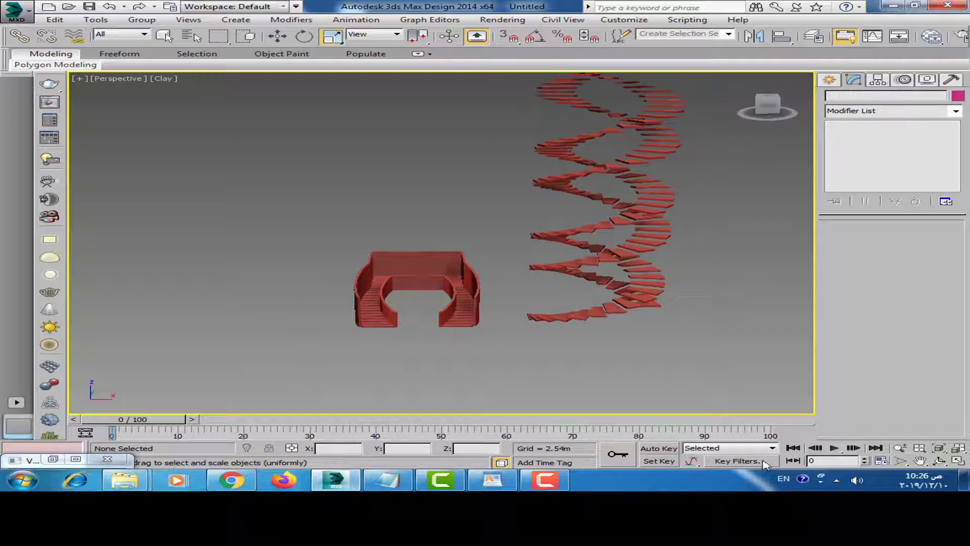
{"action": "left_click", "coordinate": [554, 476]}
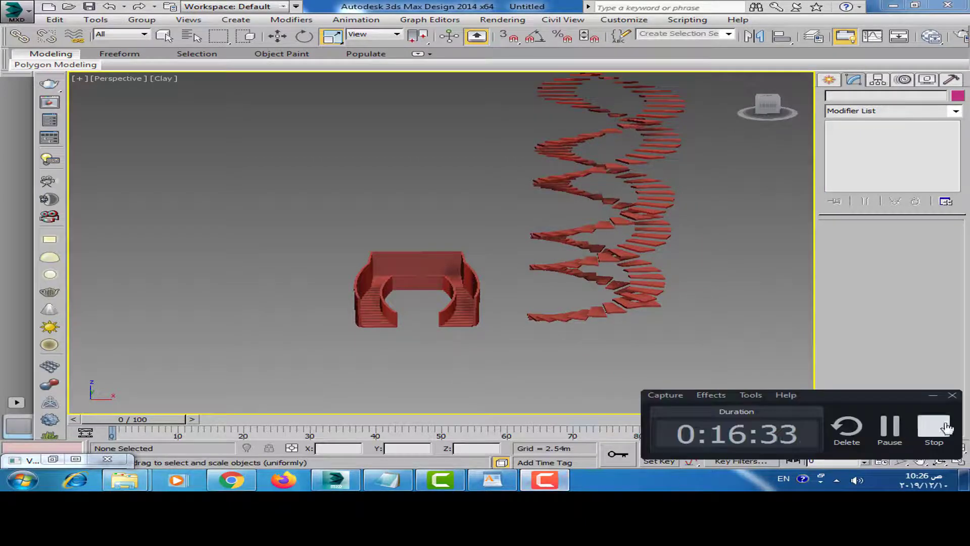